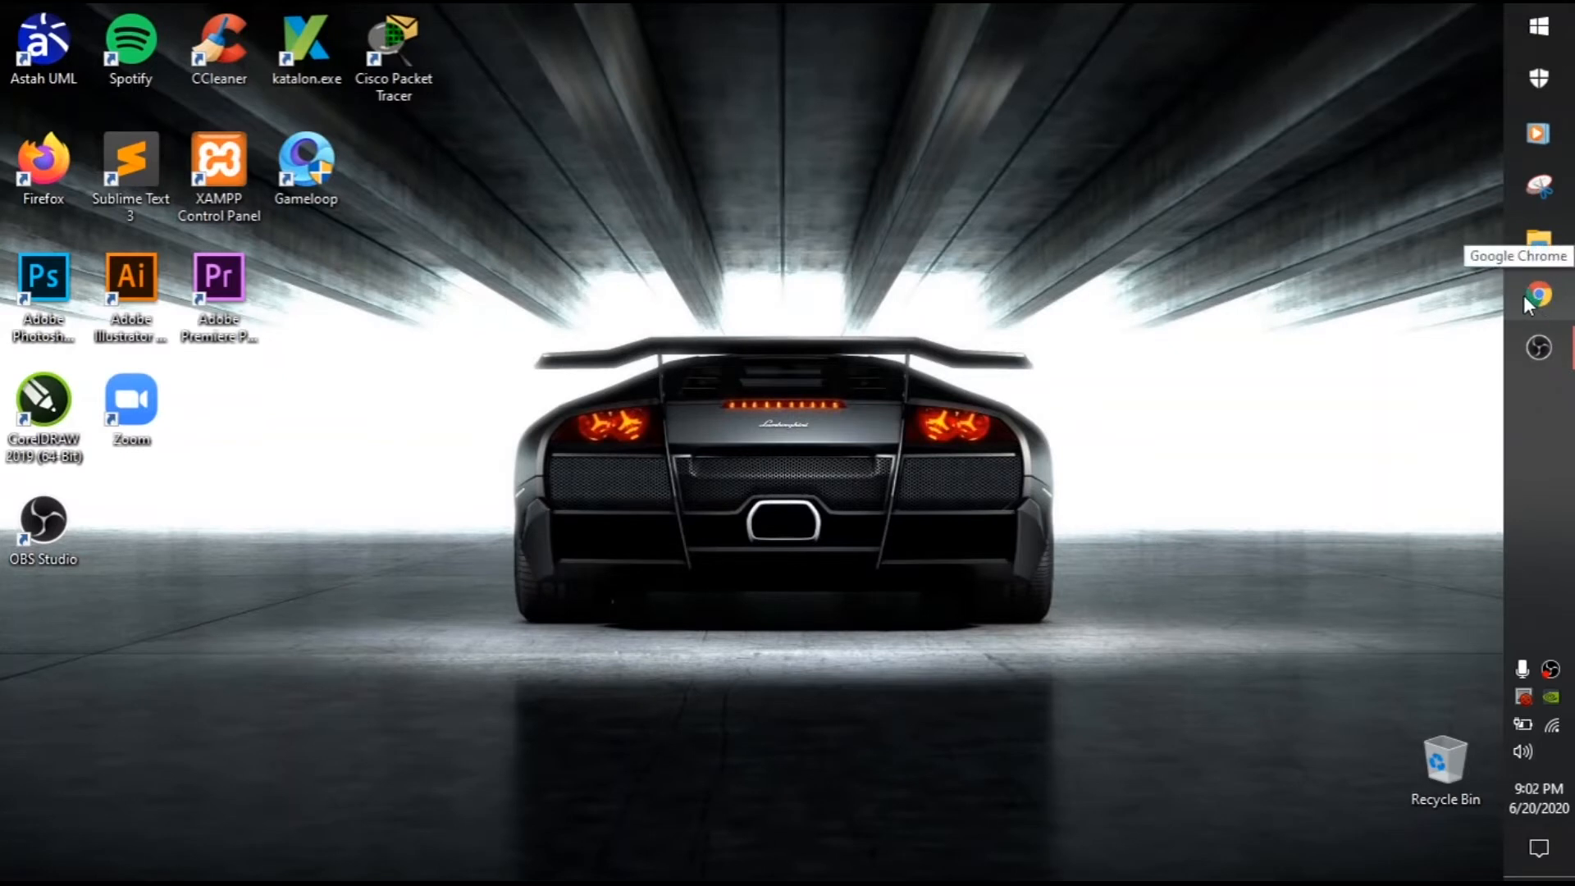
Step: Launch Google Chrome from the taskbar icon
{"action": "left_click", "coordinate": [1523, 297]}
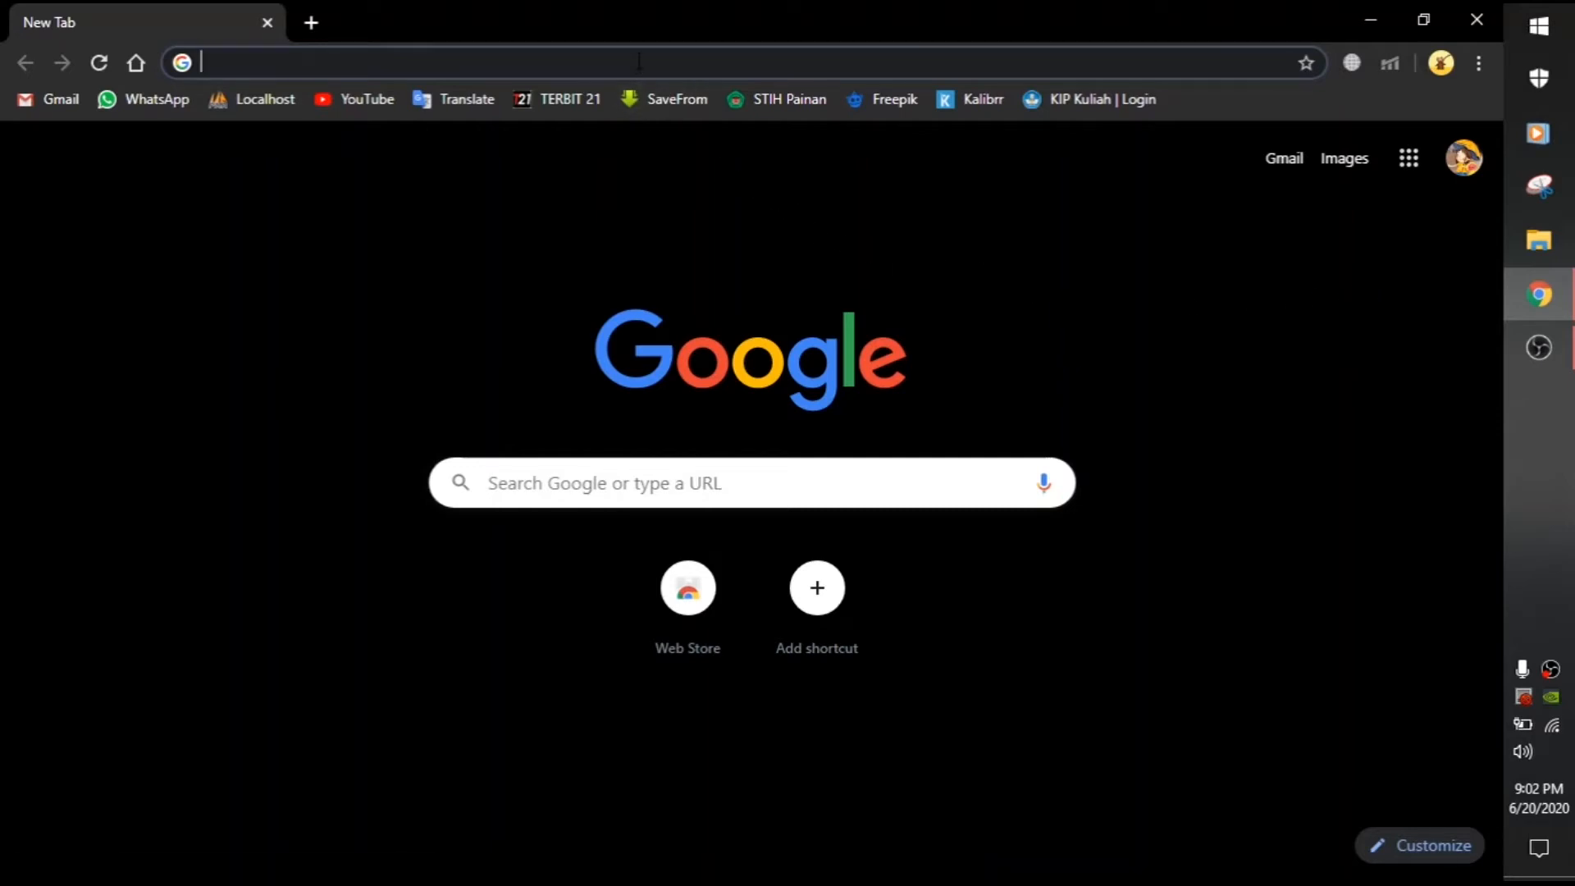
Step: Search the web for 'google class room' and open the Google Classroom sign-in result
{"action": "type", "text": "google"}
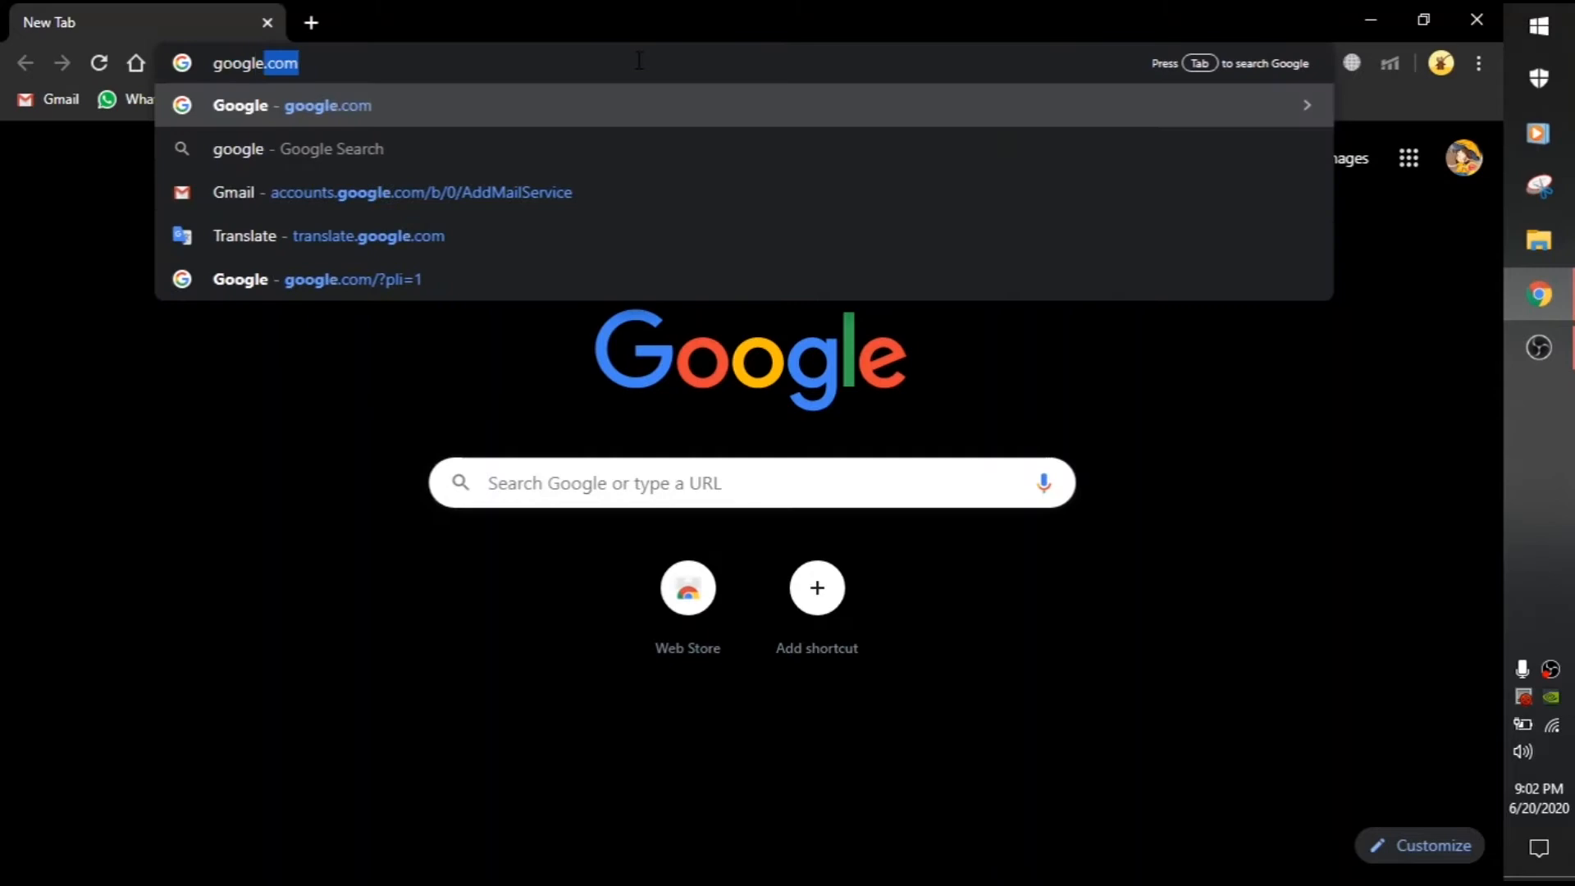
{"action": "type", "text": " class room"}
{"action": "key", "text": "Return"}
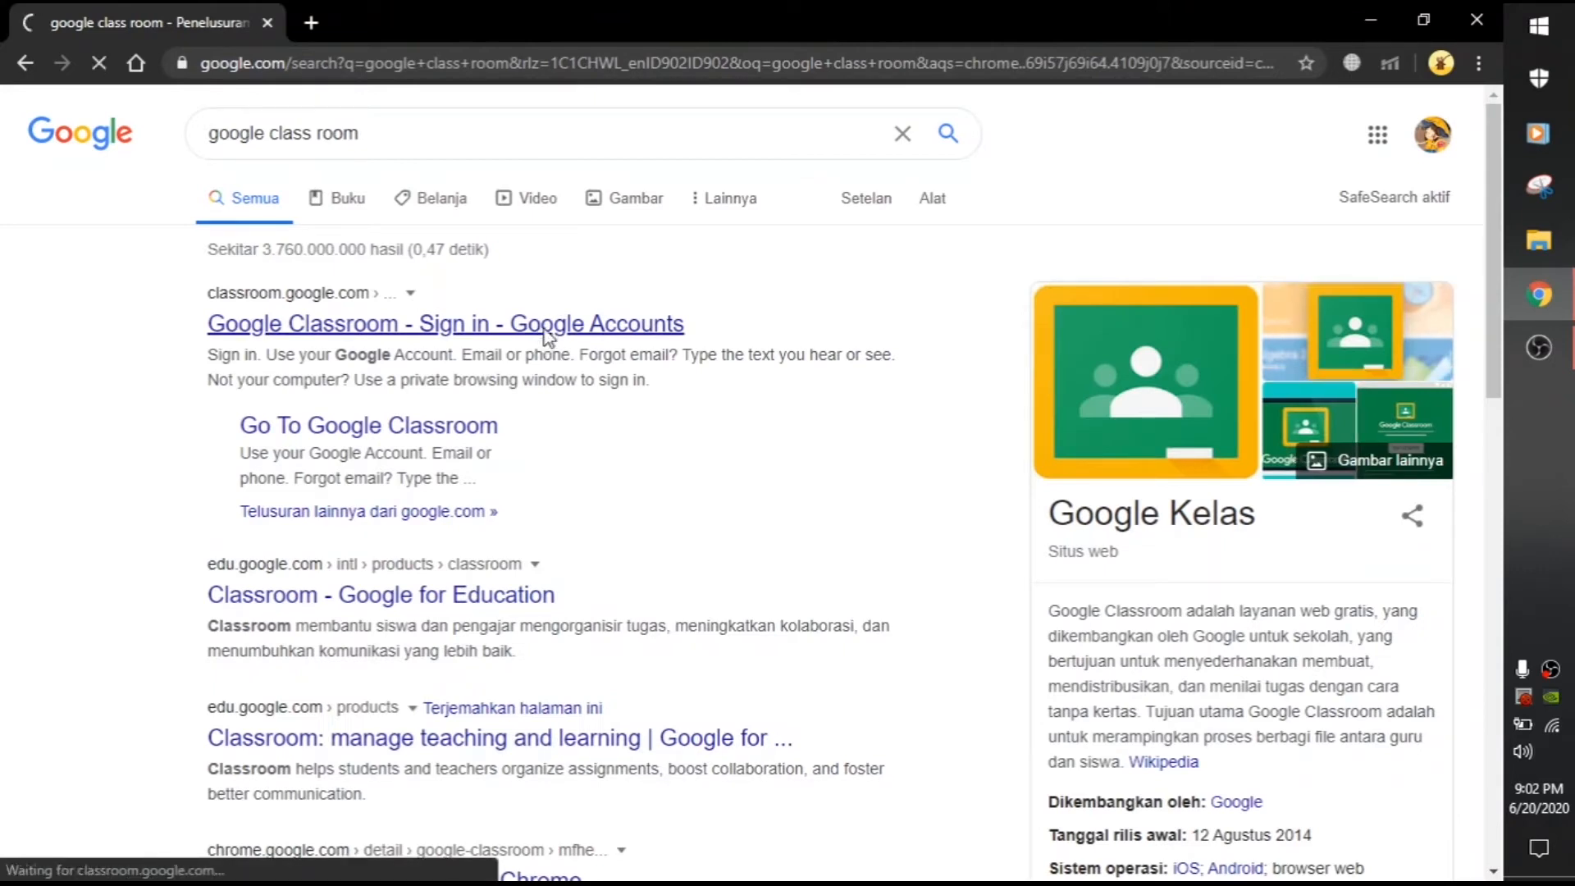
{"action": "left_click", "coordinate": [609, 328]}
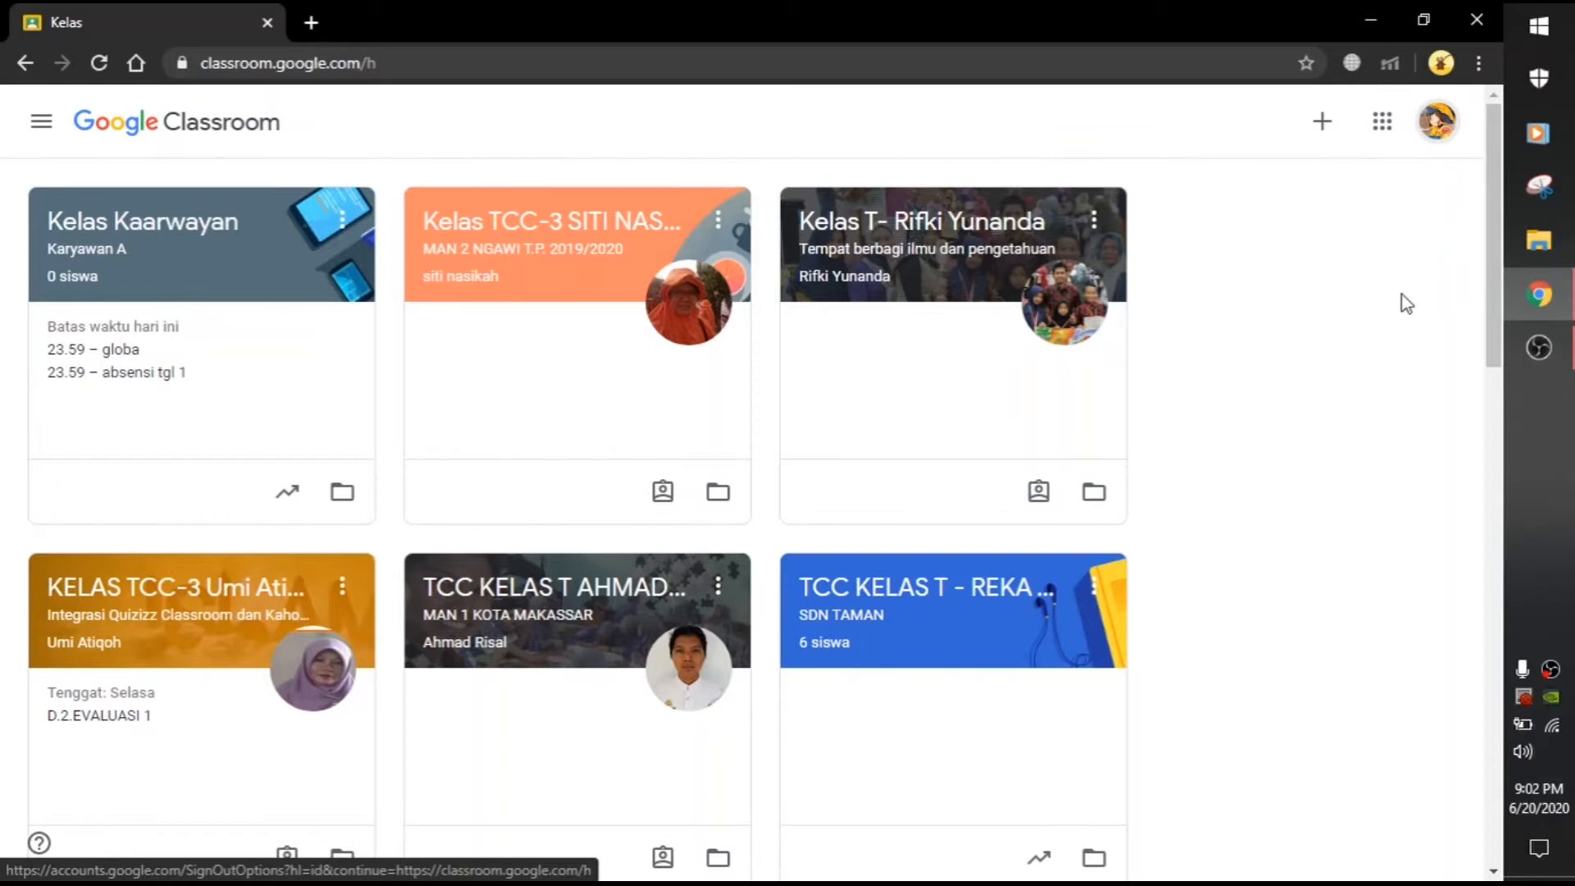
Step: Scroll through the class cards, then bring up the + menu for adding a class
{"action": "scroll", "coordinate": [1370, 326], "scroll_direction": "down", "scroll_amount": 5}
{"action": "scroll", "coordinate": [1374, 332], "scroll_direction": "up", "scroll_amount": 5}
{"action": "scroll", "coordinate": [833, 406], "scroll_direction": "down", "scroll_amount": 2}
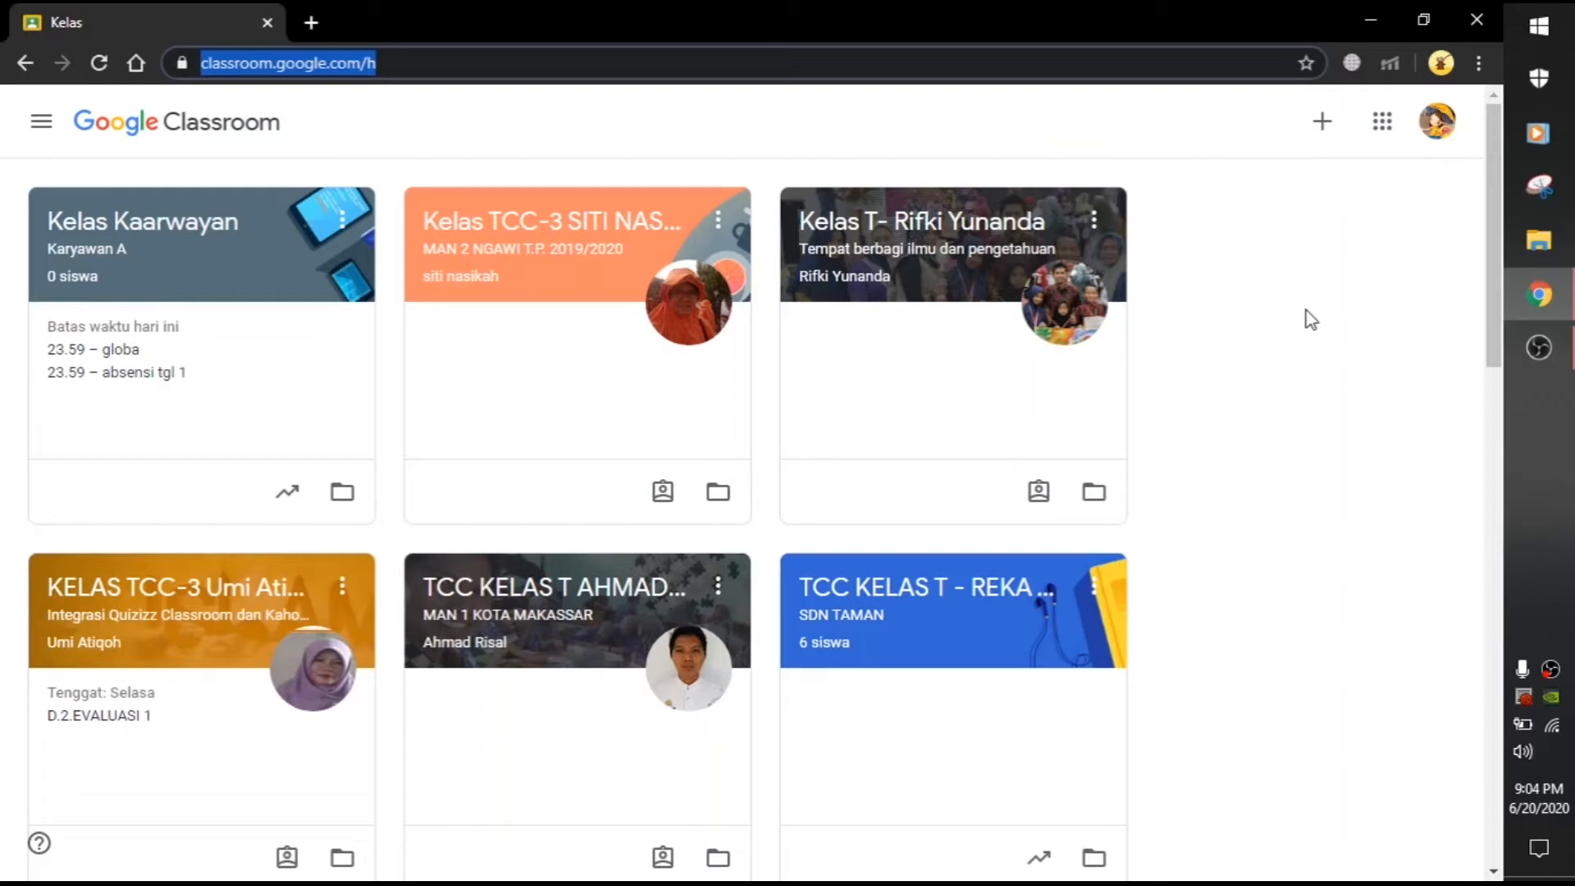
{"action": "left_click", "coordinate": [1316, 125]}
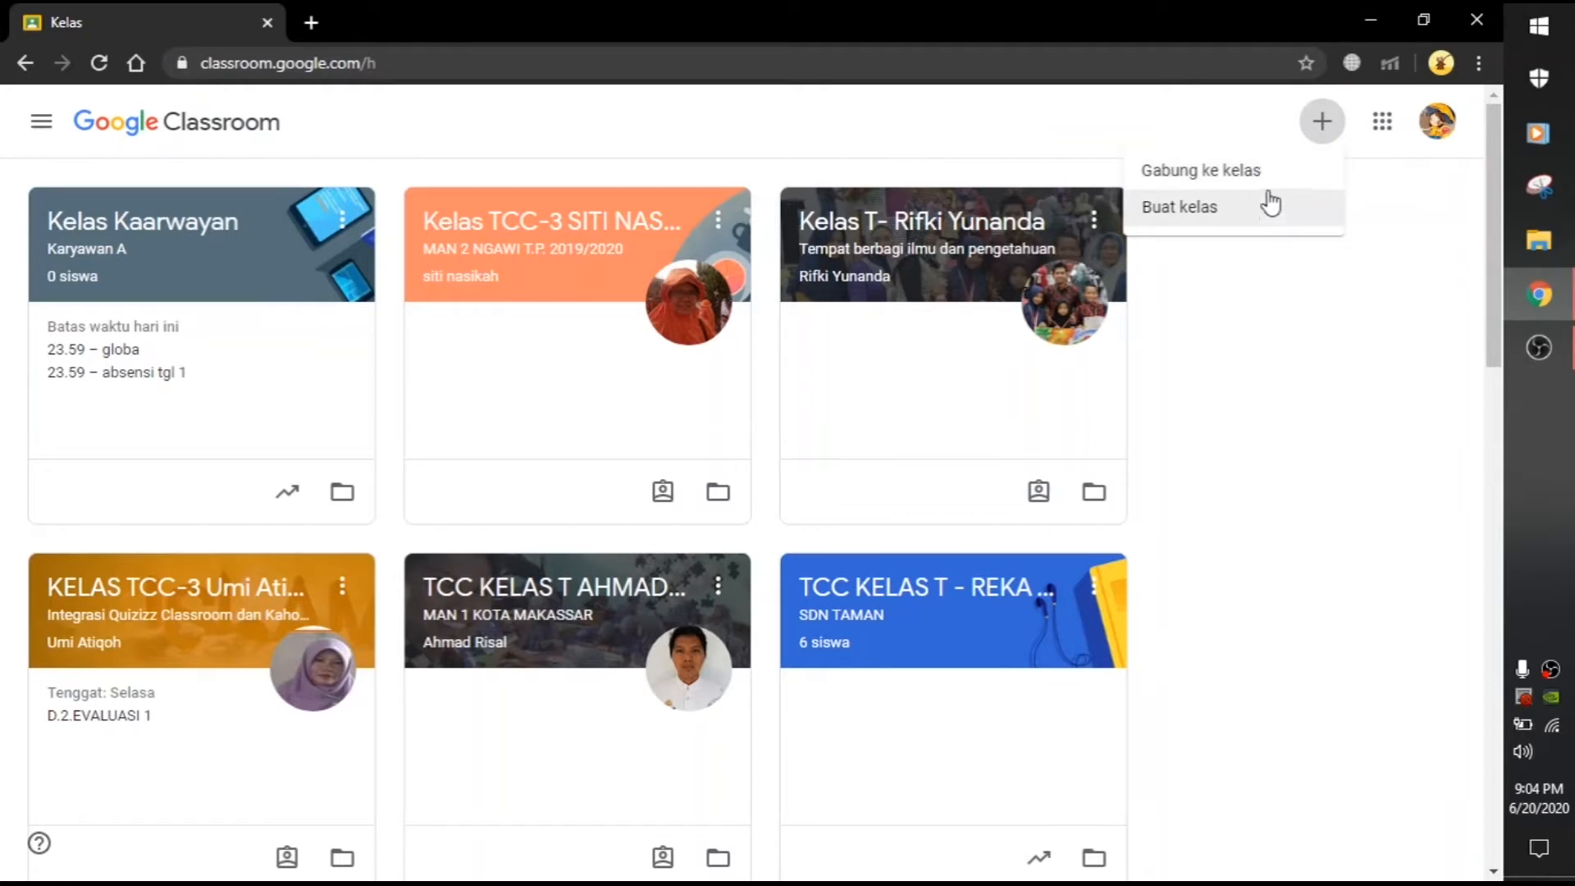
Step: Cancel 'Gabung ke kelas', choose 'Buat kelas', and accept the school-use notice
{"action": "left_click", "coordinate": [1272, 174]}
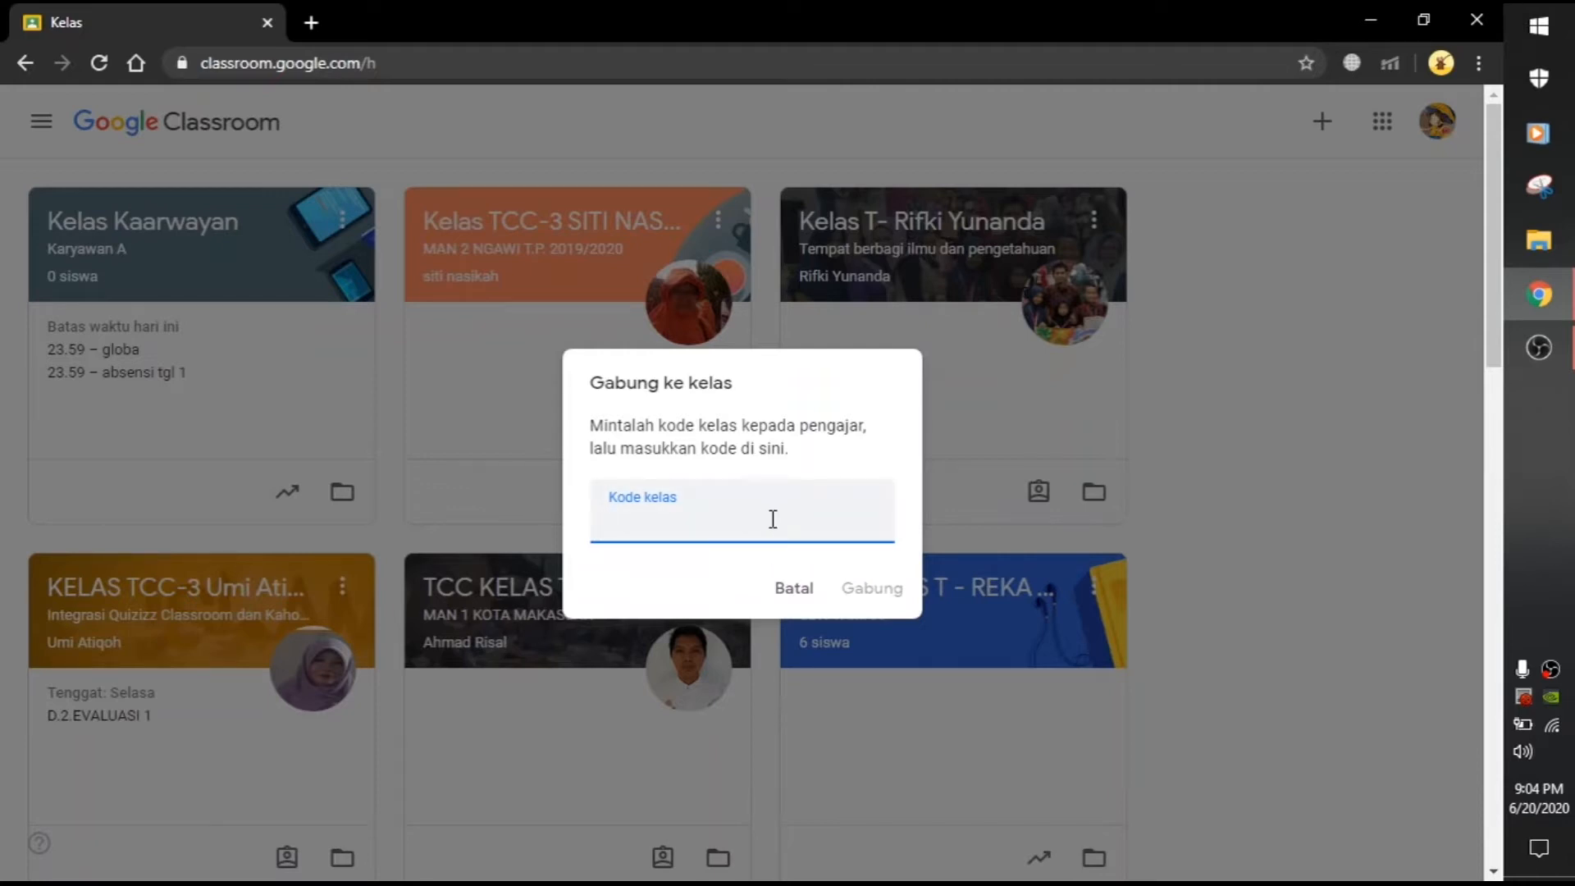
{"action": "left_click", "coordinate": [791, 587]}
{"action": "left_click", "coordinate": [1322, 125]}
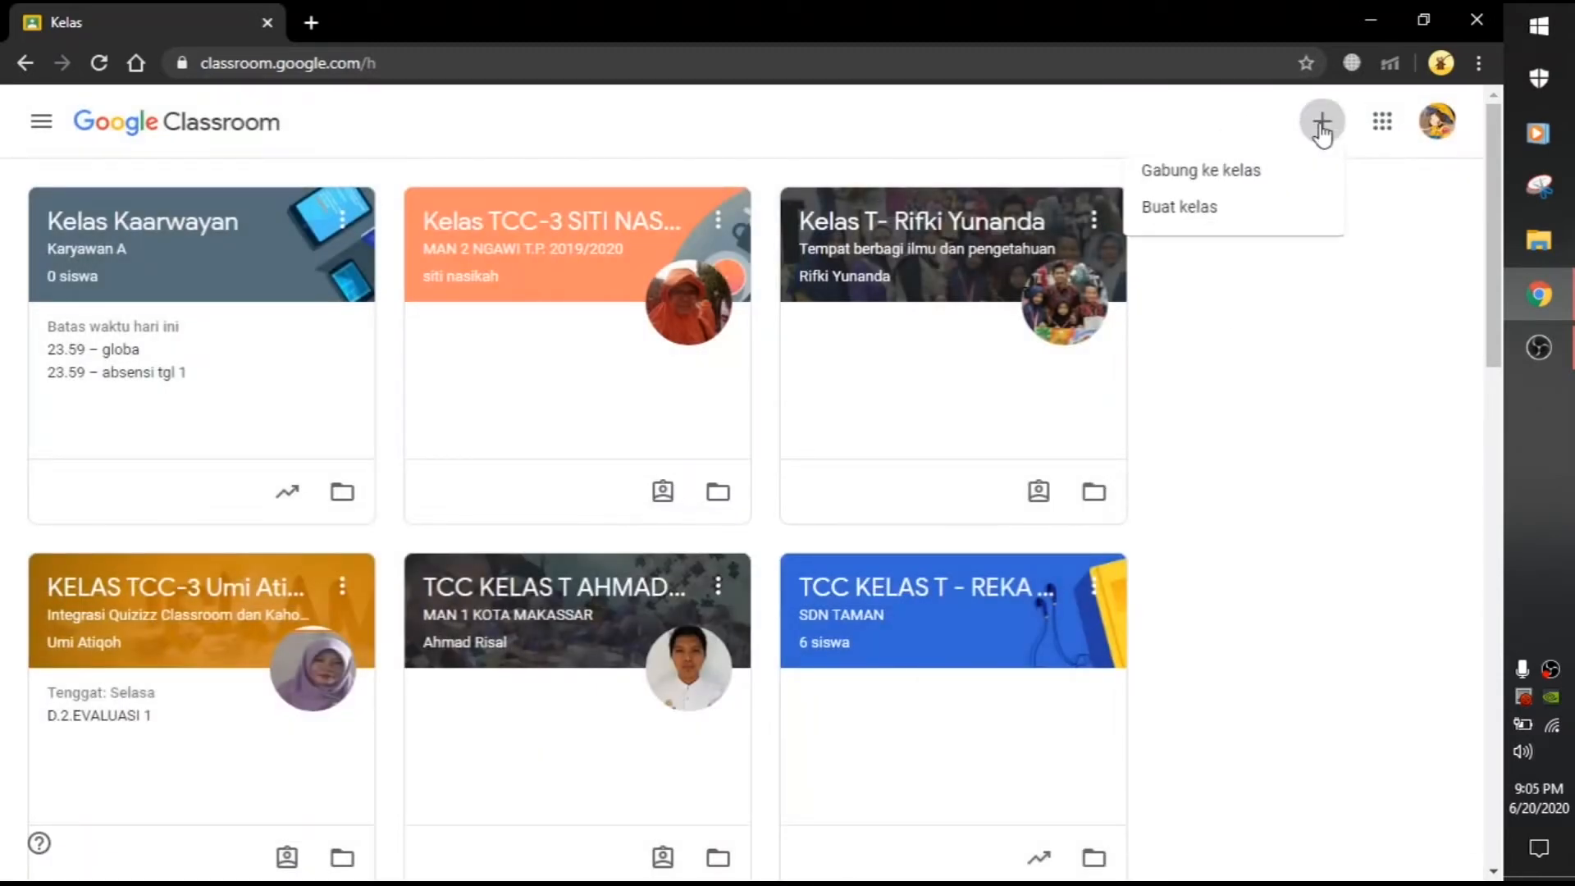
{"action": "left_click", "coordinate": [1210, 209]}
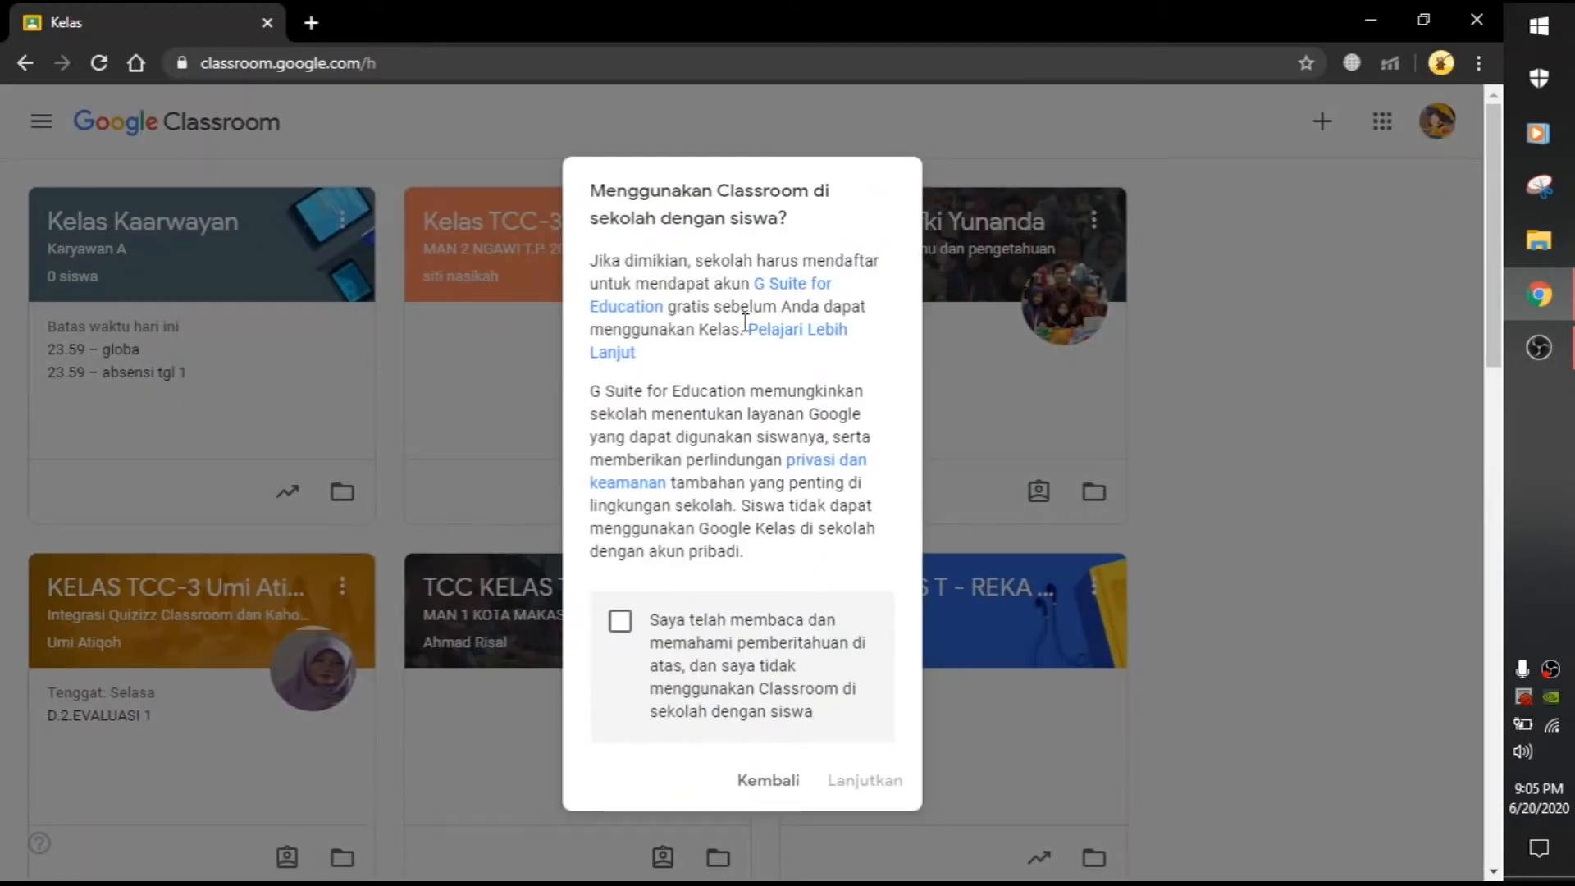
{"action": "left_click", "coordinate": [632, 627]}
{"action": "scroll", "coordinate": [742, 561], "scroll_direction": "down", "scroll_amount": 1}
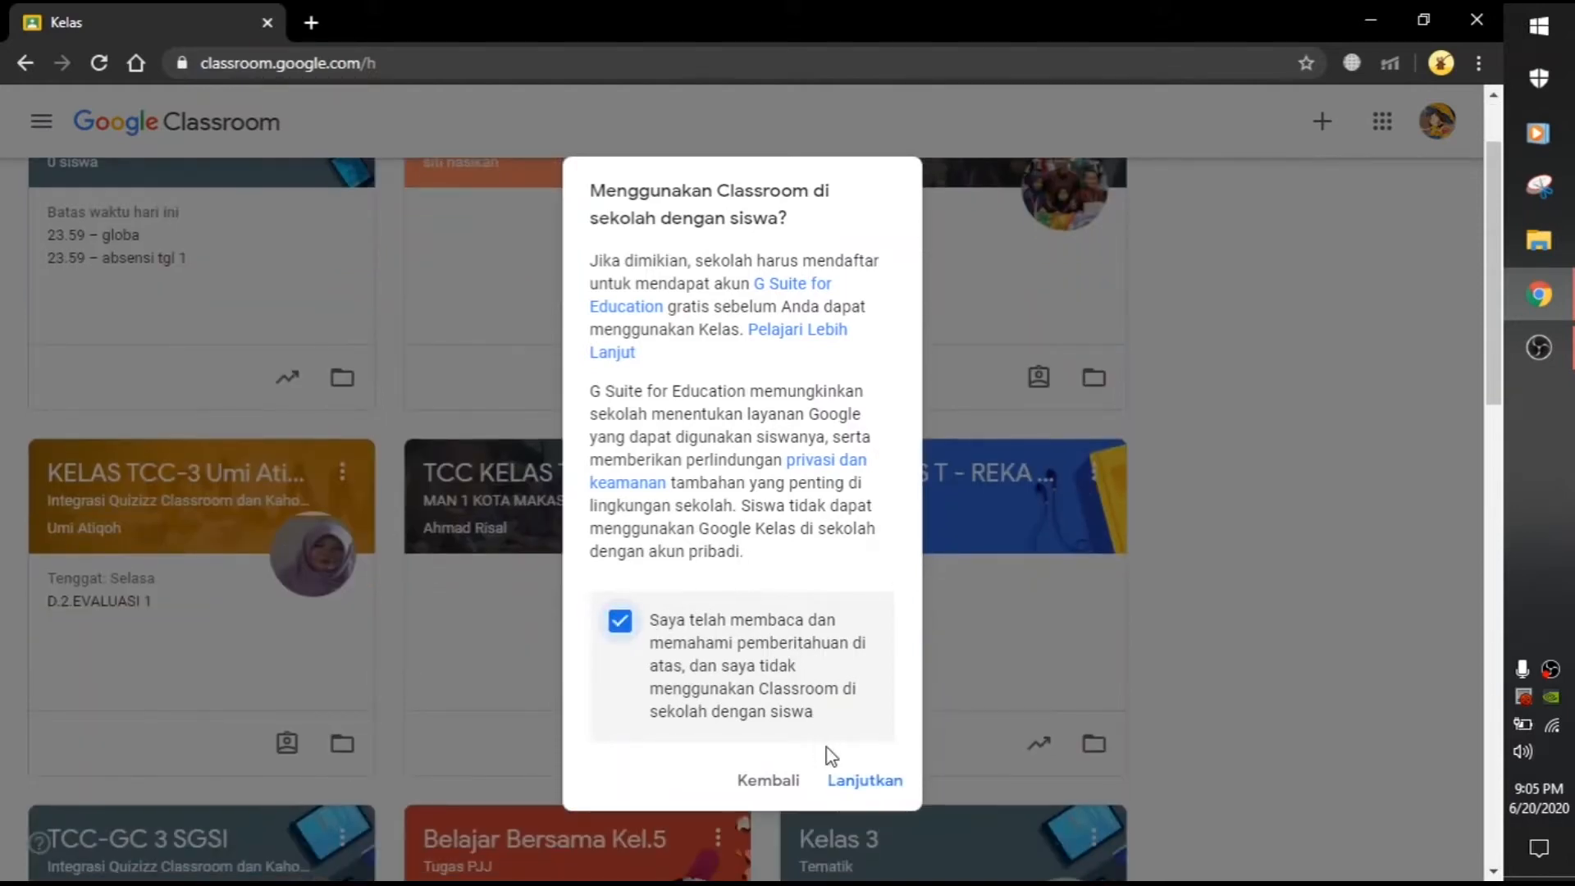
{"action": "left_click", "coordinate": [845, 779]}
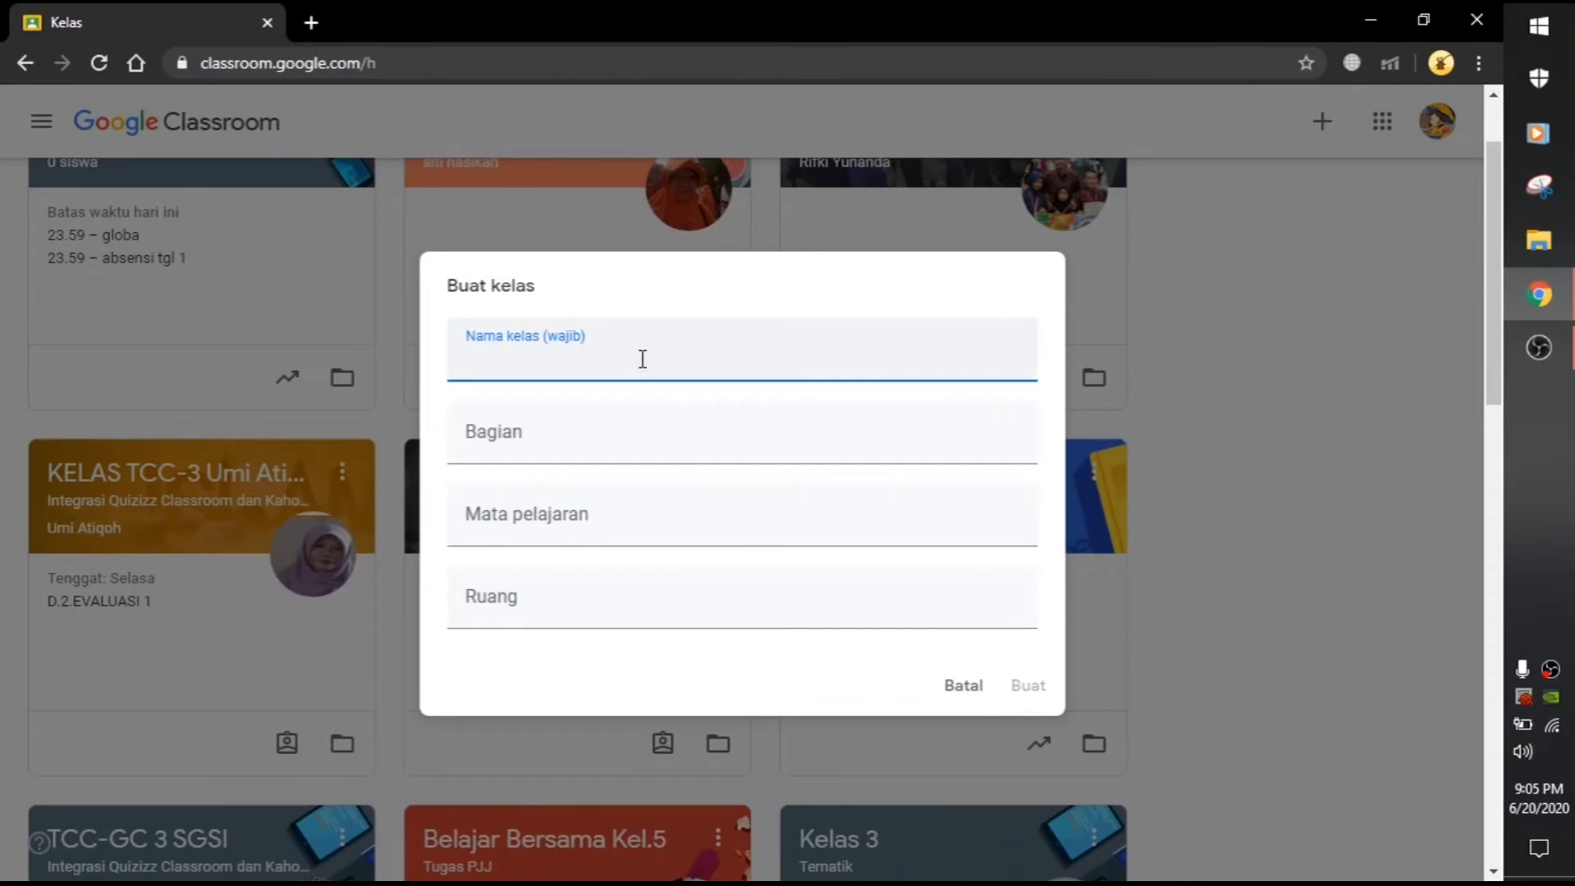
Step: Create class 'Kelas Uji Coba IPA': section Kelas Rendah, subject IPA, room Kelas B
{"action": "left_click", "coordinate": [598, 427]}
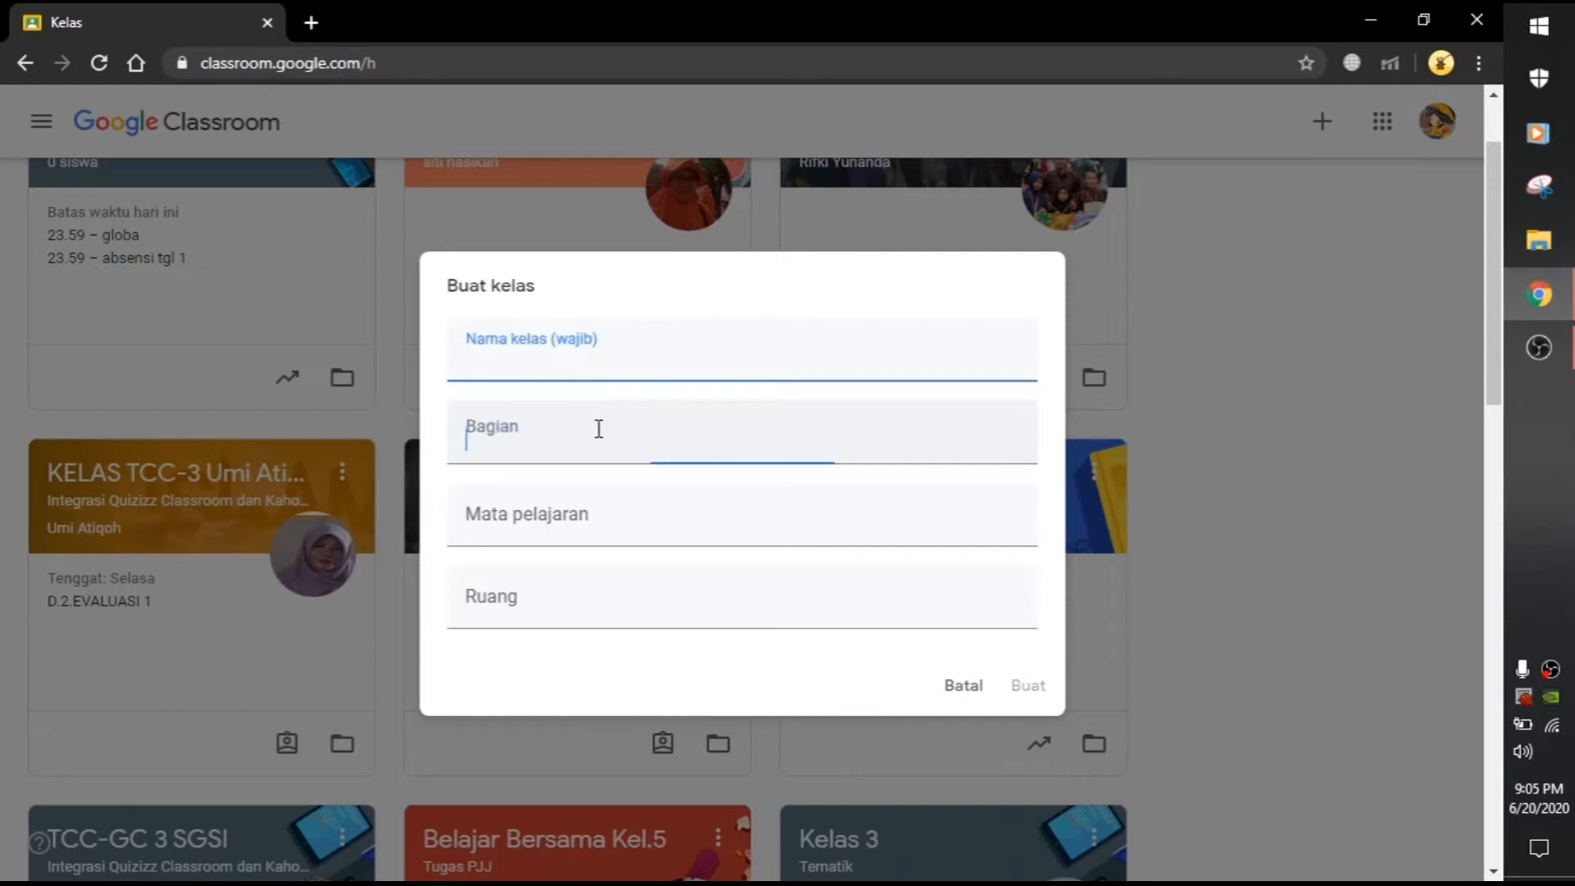
{"action": "left_click", "coordinate": [587, 529]}
{"action": "left_click", "coordinate": [549, 613]}
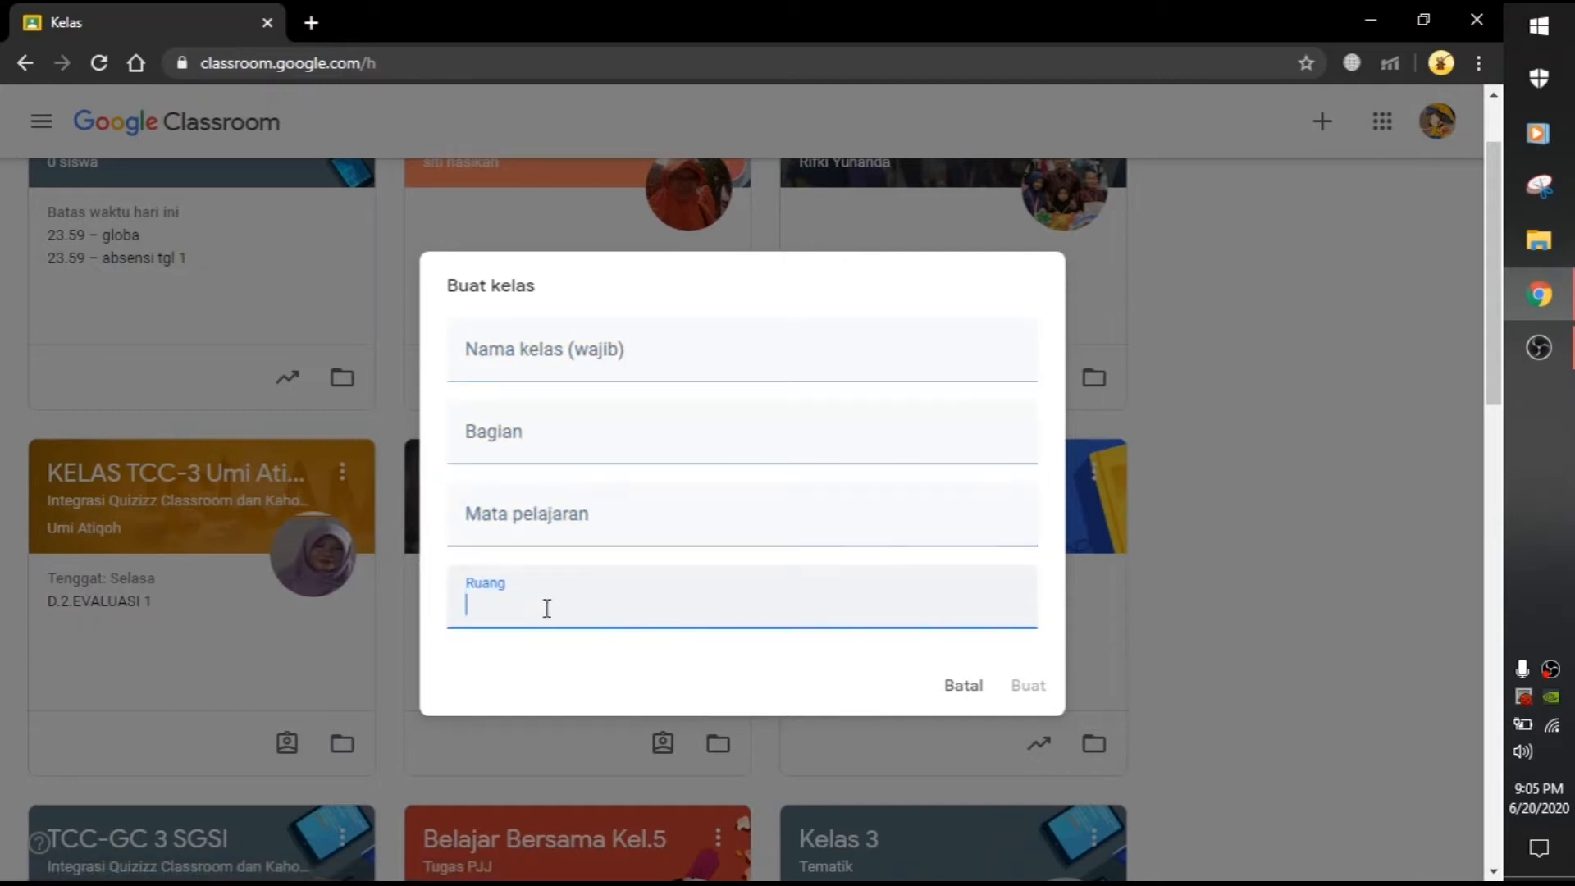
{"action": "left_click", "coordinate": [540, 349]}
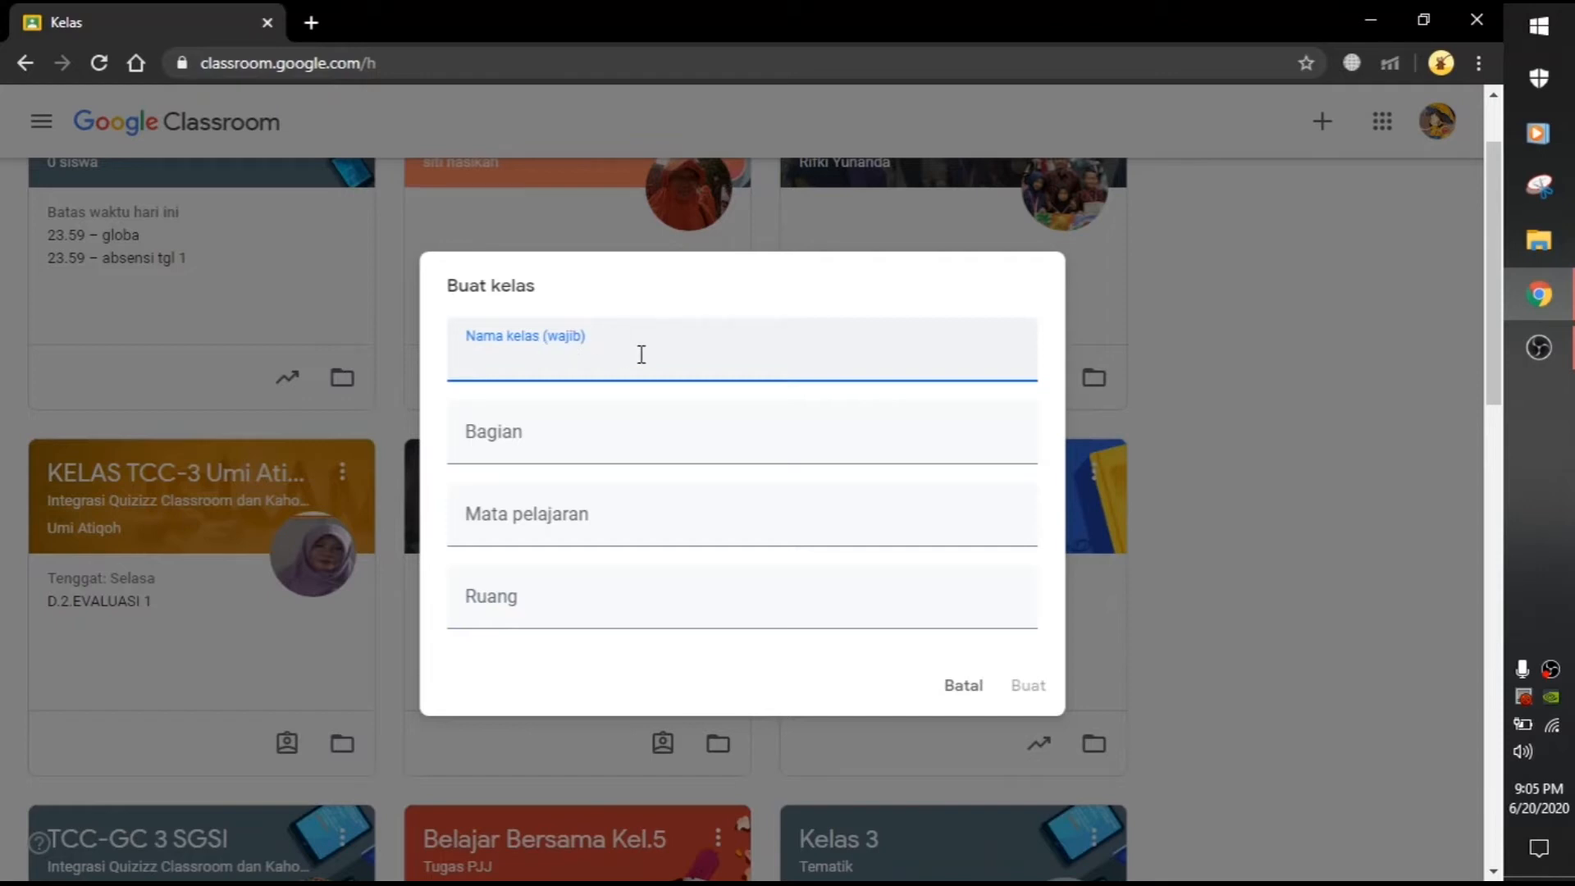
{"action": "type", "text": "Kelas Uji Co"}
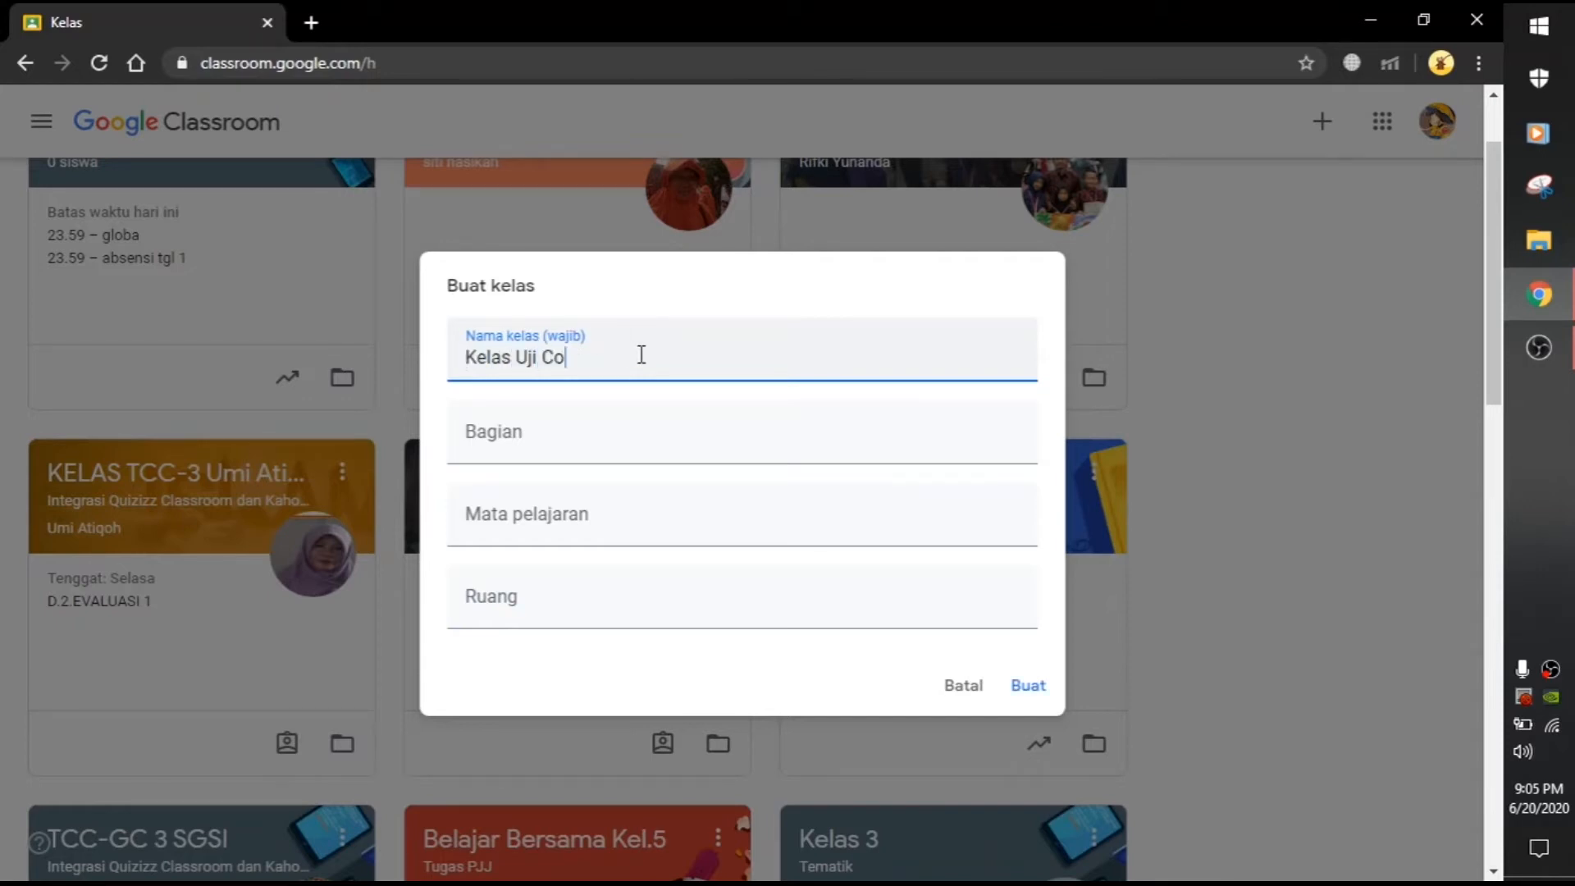
{"action": "type", "text": "ba IPA"}
{"action": "left_click", "coordinate": [609, 440]}
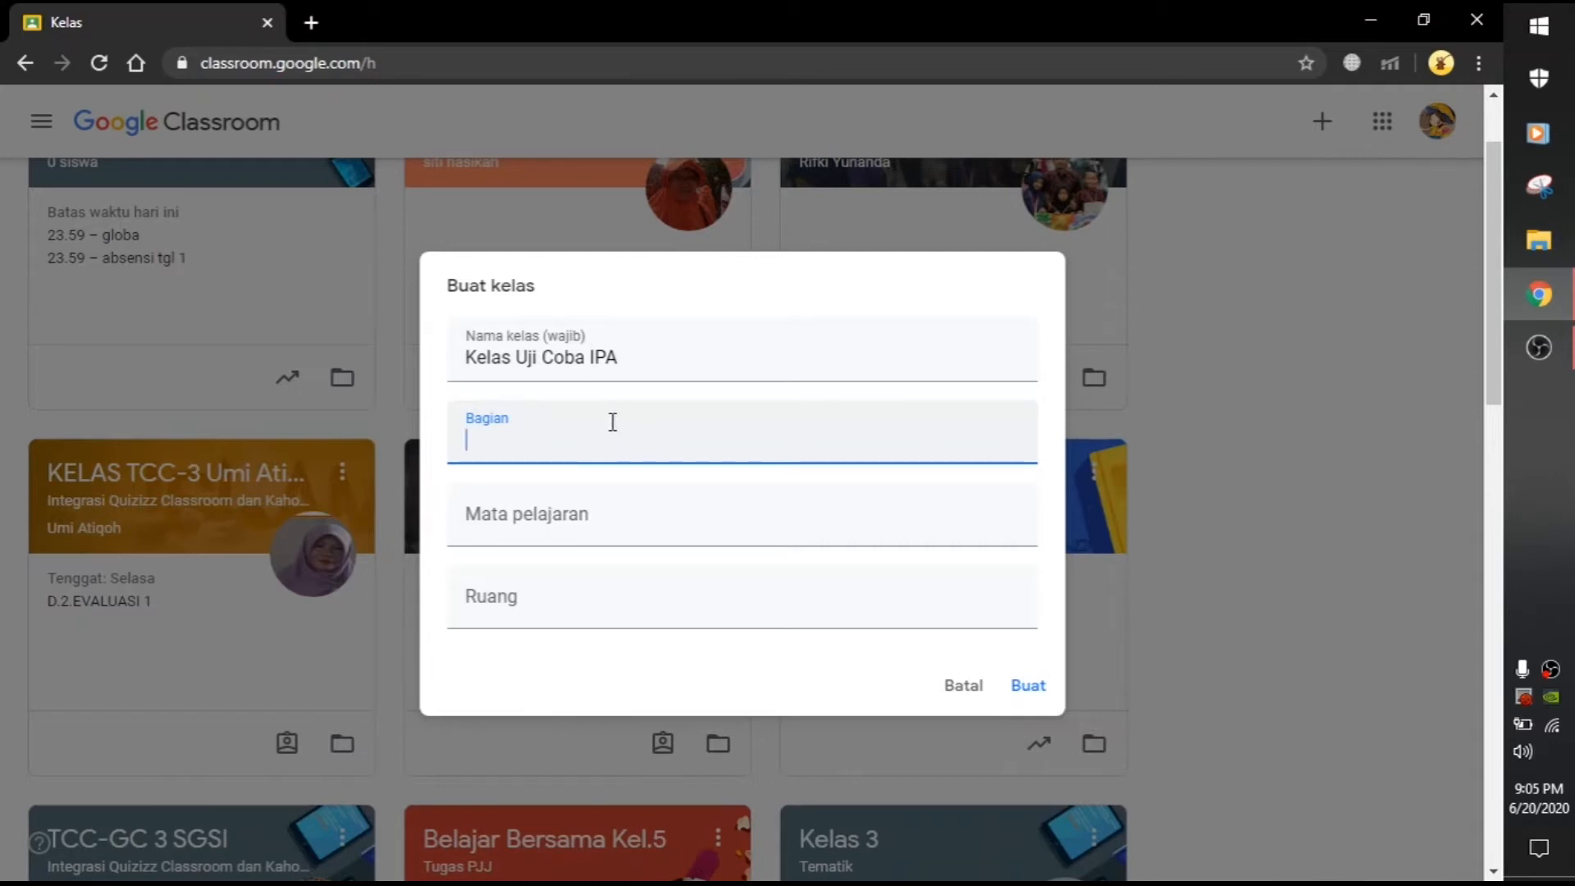
{"action": "type", "text": "Kelas Rendah"}
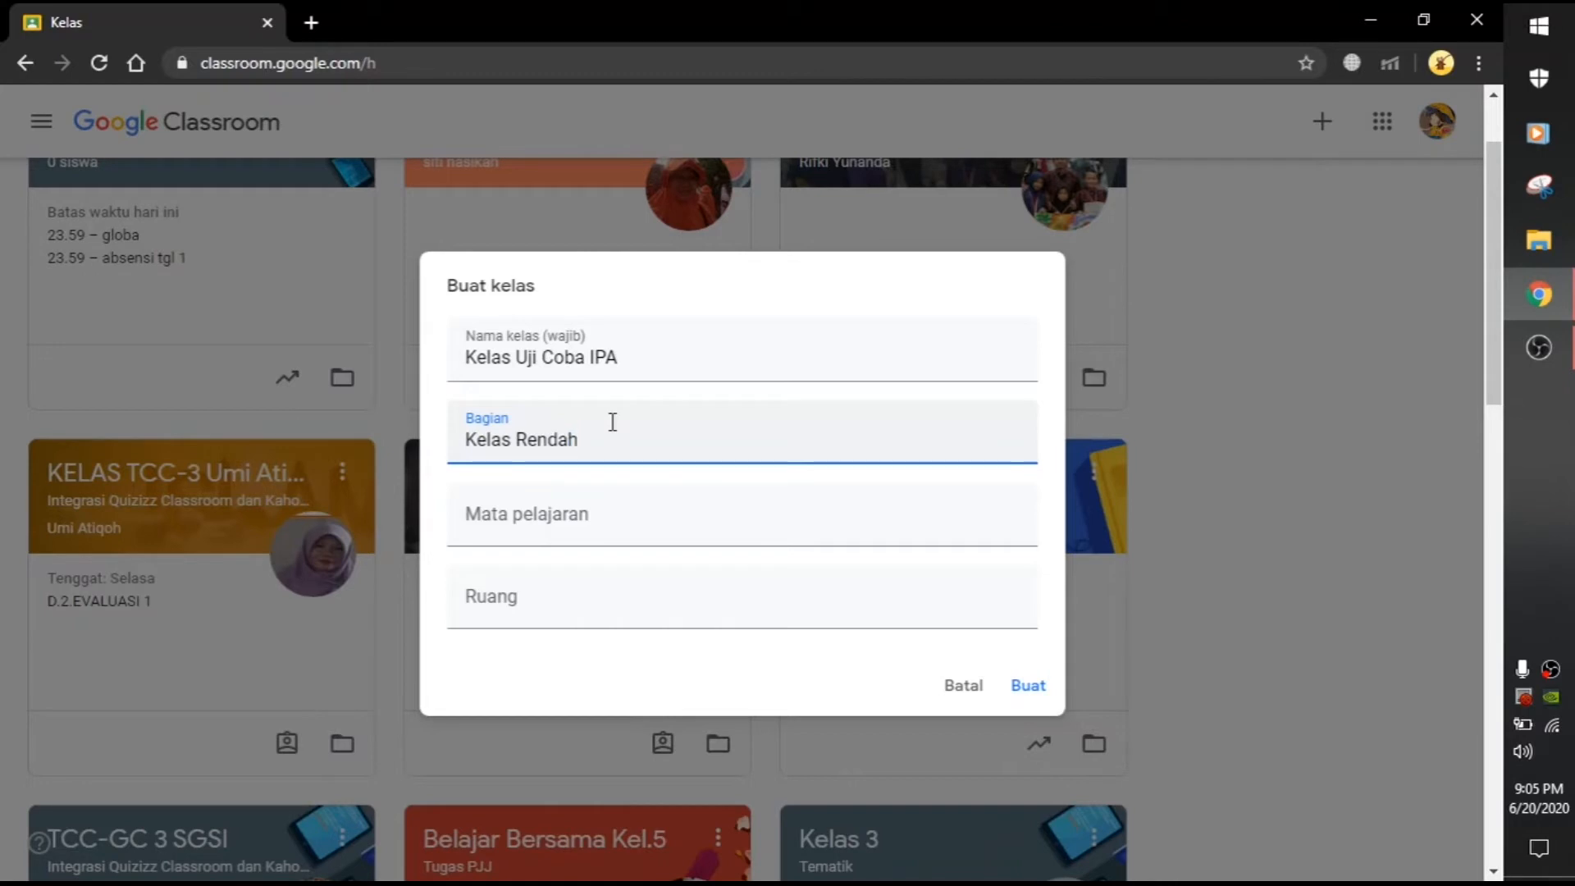
{"action": "left_click", "coordinate": [601, 506]}
{"action": "type", "text": "IPA"}
{"action": "left_click", "coordinate": [579, 617]}
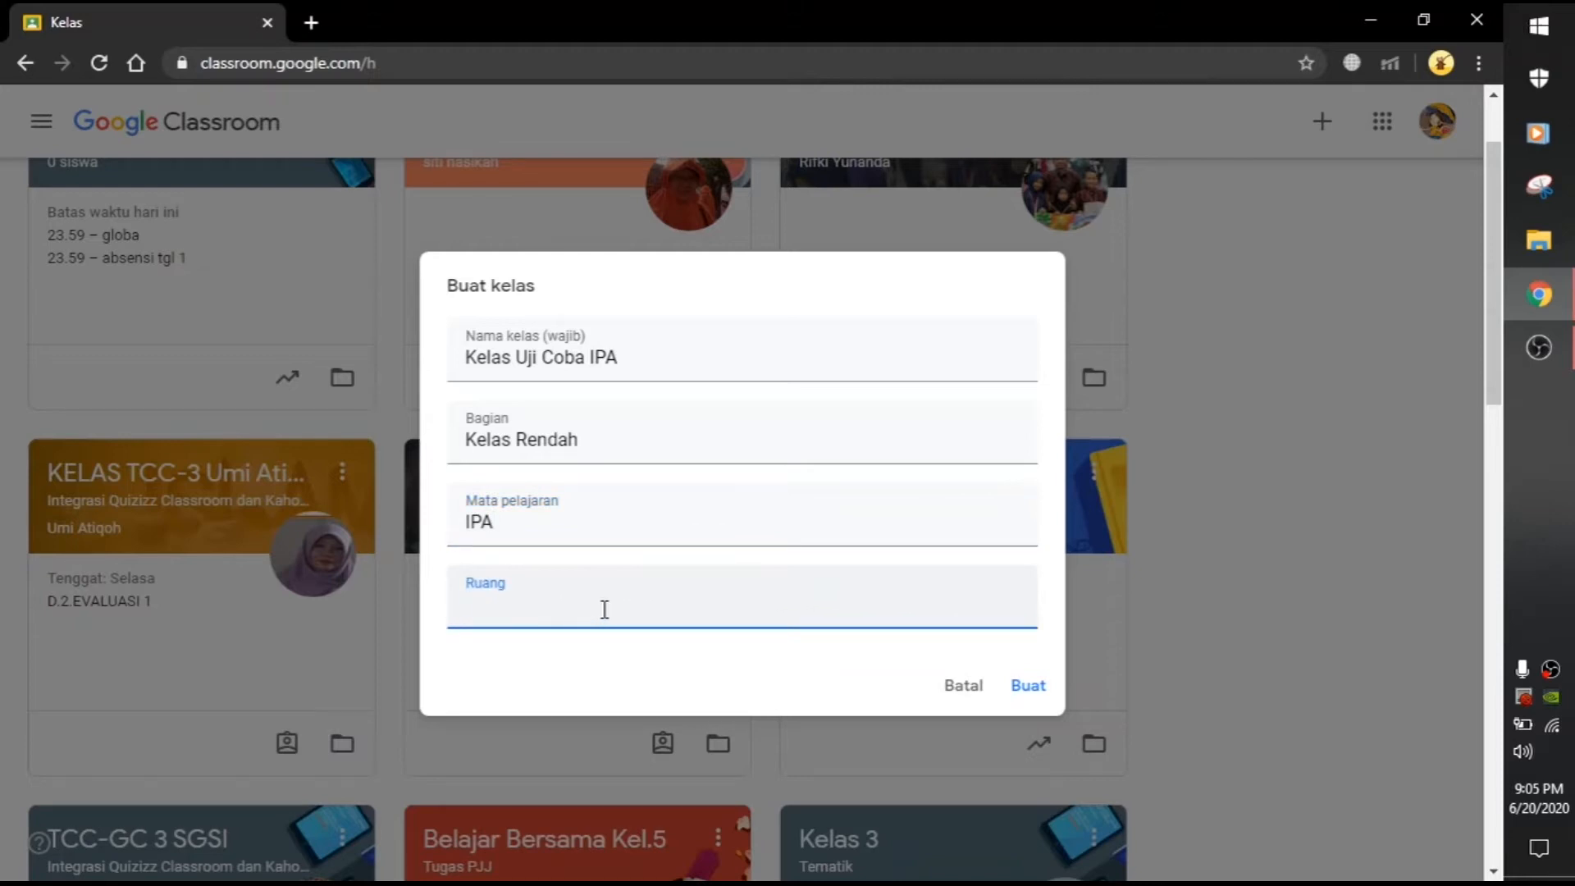
{"action": "type", "text": "Kelas B"}
{"action": "left_click", "coordinate": [1031, 685]}
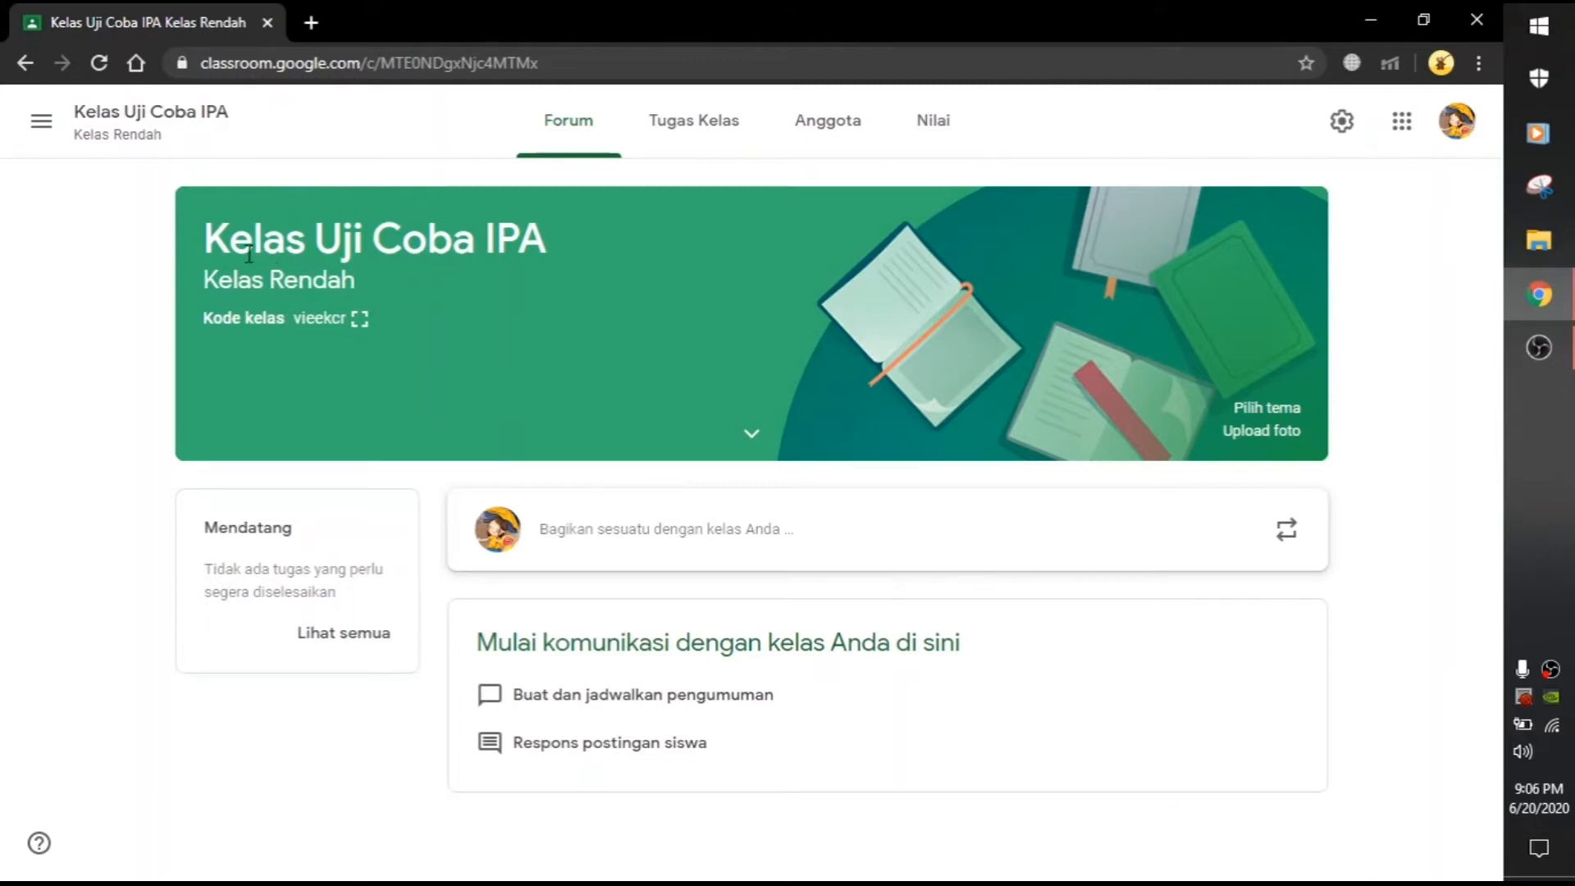
Step: Highlight the class title, then show the class code enlarged, close it and reopen it
{"action": "left_click_drag", "start_coordinate": [236, 244], "coordinate": [566, 240]}
{"action": "left_click", "coordinate": [574, 247]}
{"action": "left_click", "coordinate": [359, 320]}
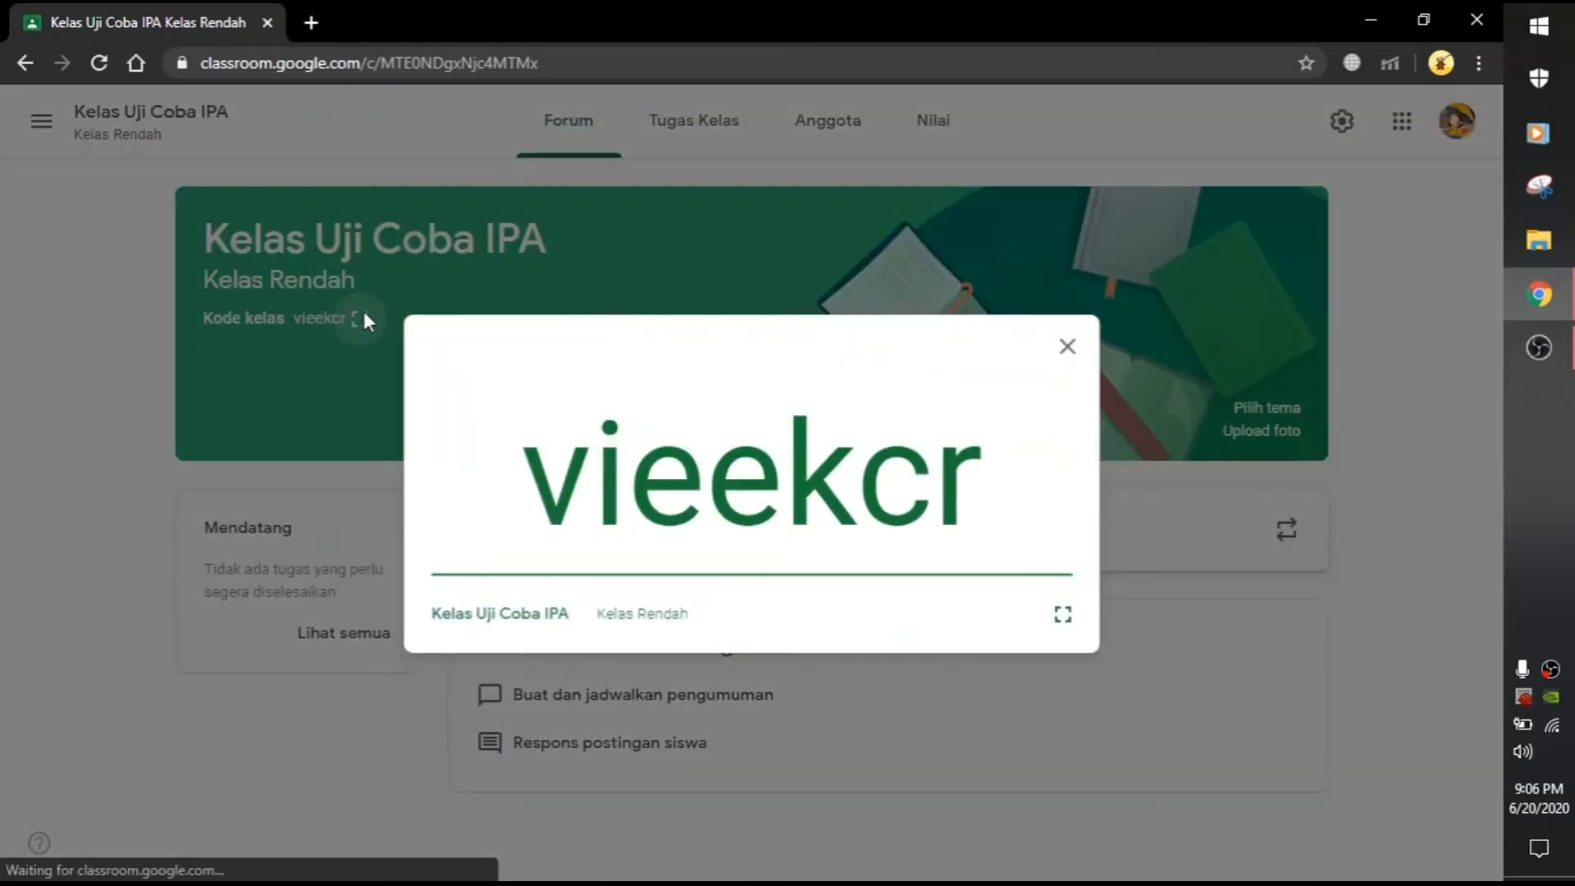
{"action": "left_click_drag", "start_coordinate": [531, 477], "coordinate": [1107, 374]}
{"action": "left_click", "coordinate": [1069, 345]}
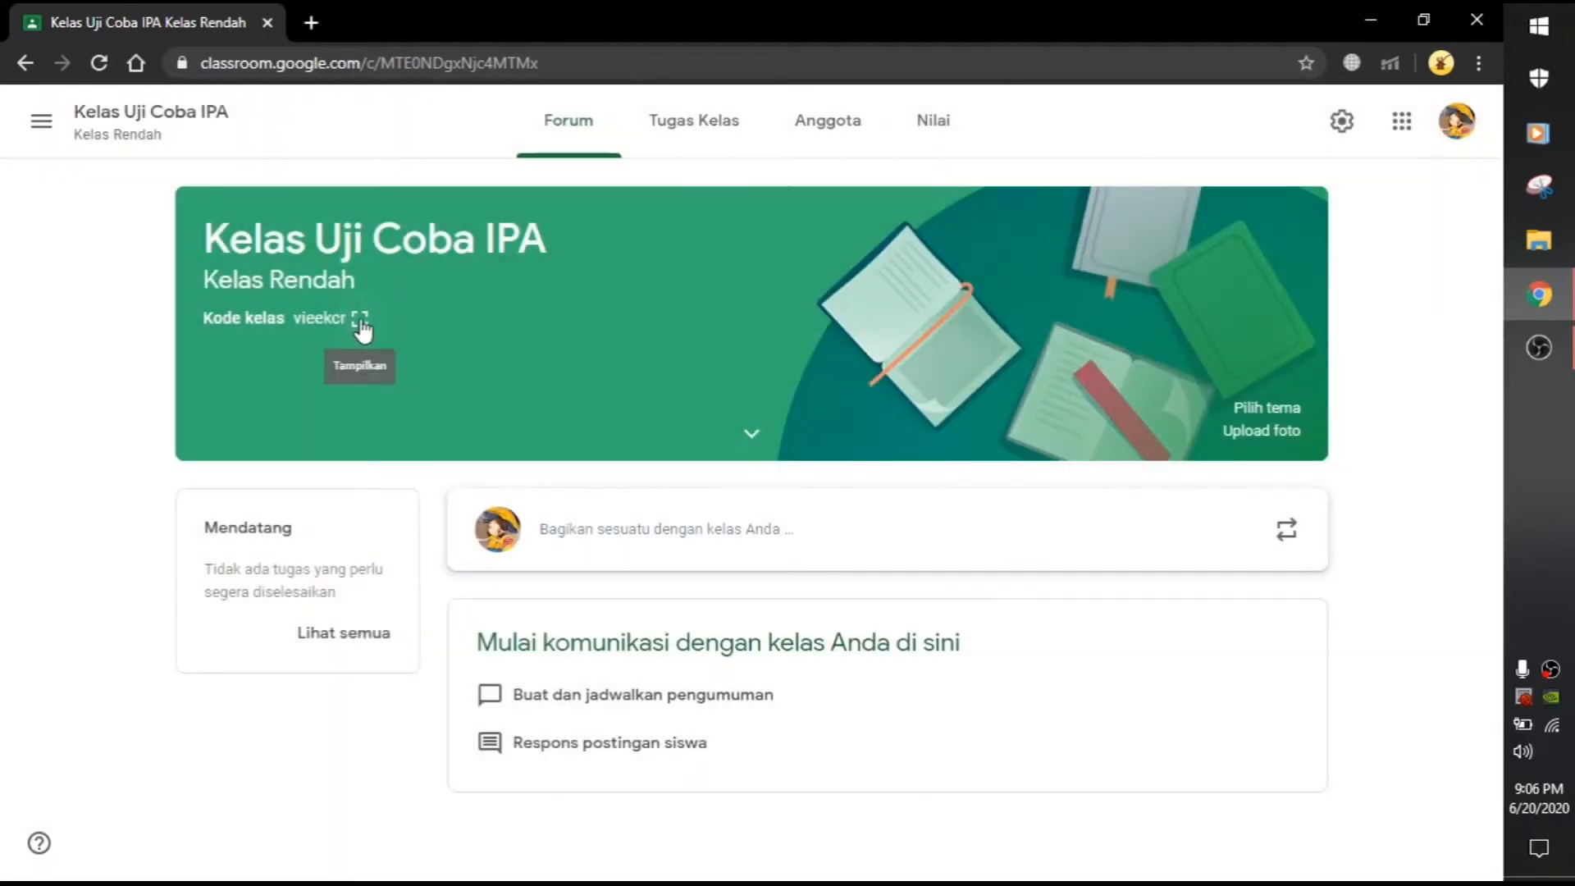
{"action": "left_click", "coordinate": [361, 324]}
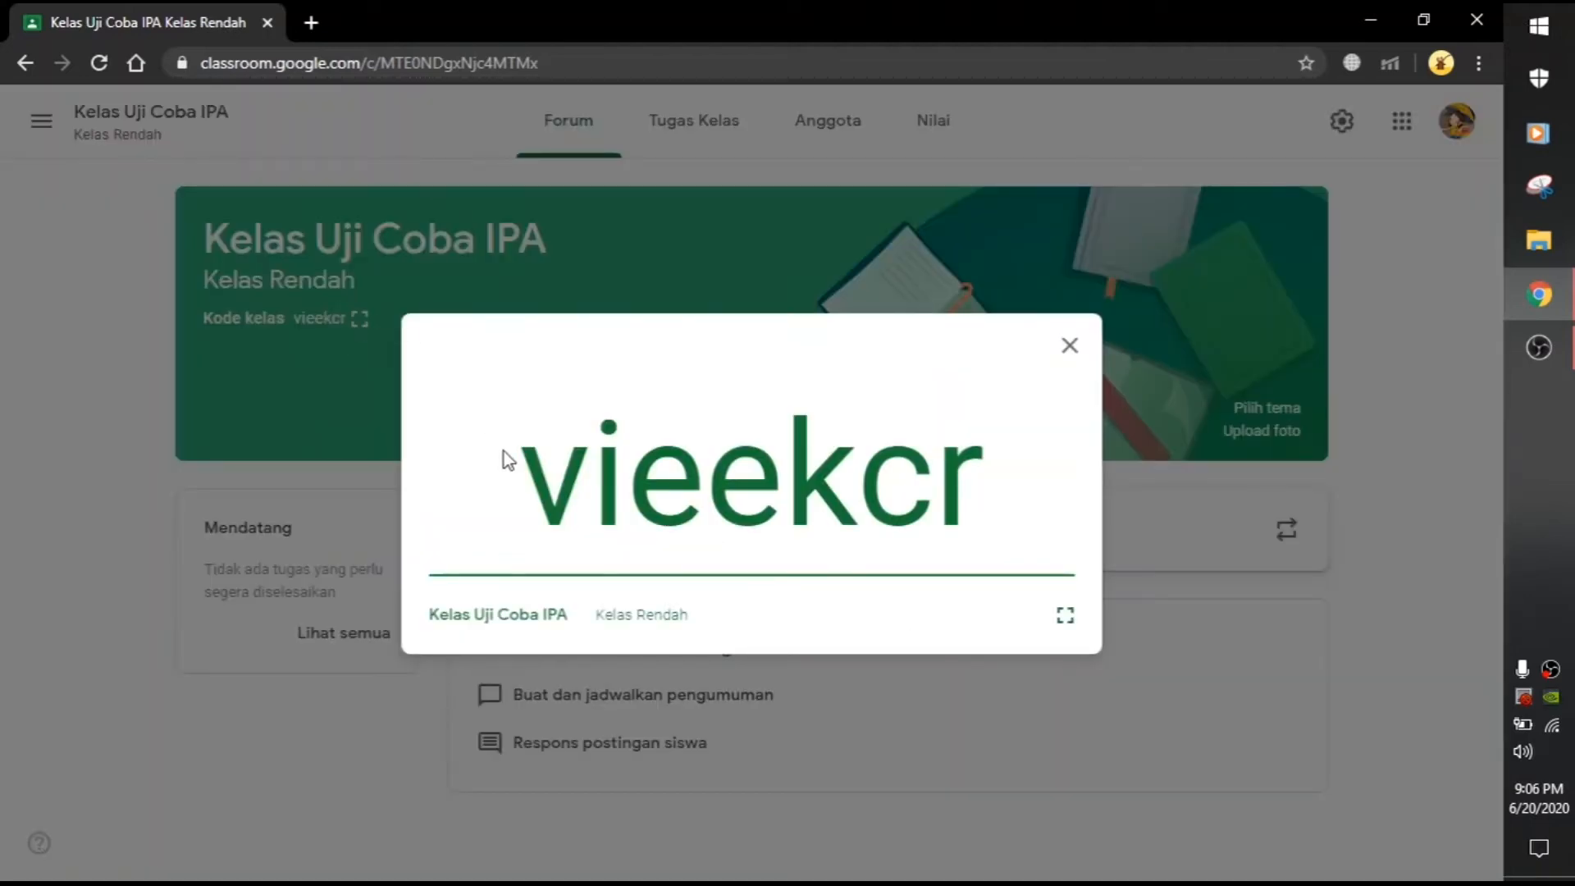
{"action": "left_click_drag", "start_coordinate": [520, 488], "coordinate": [985, 500]}
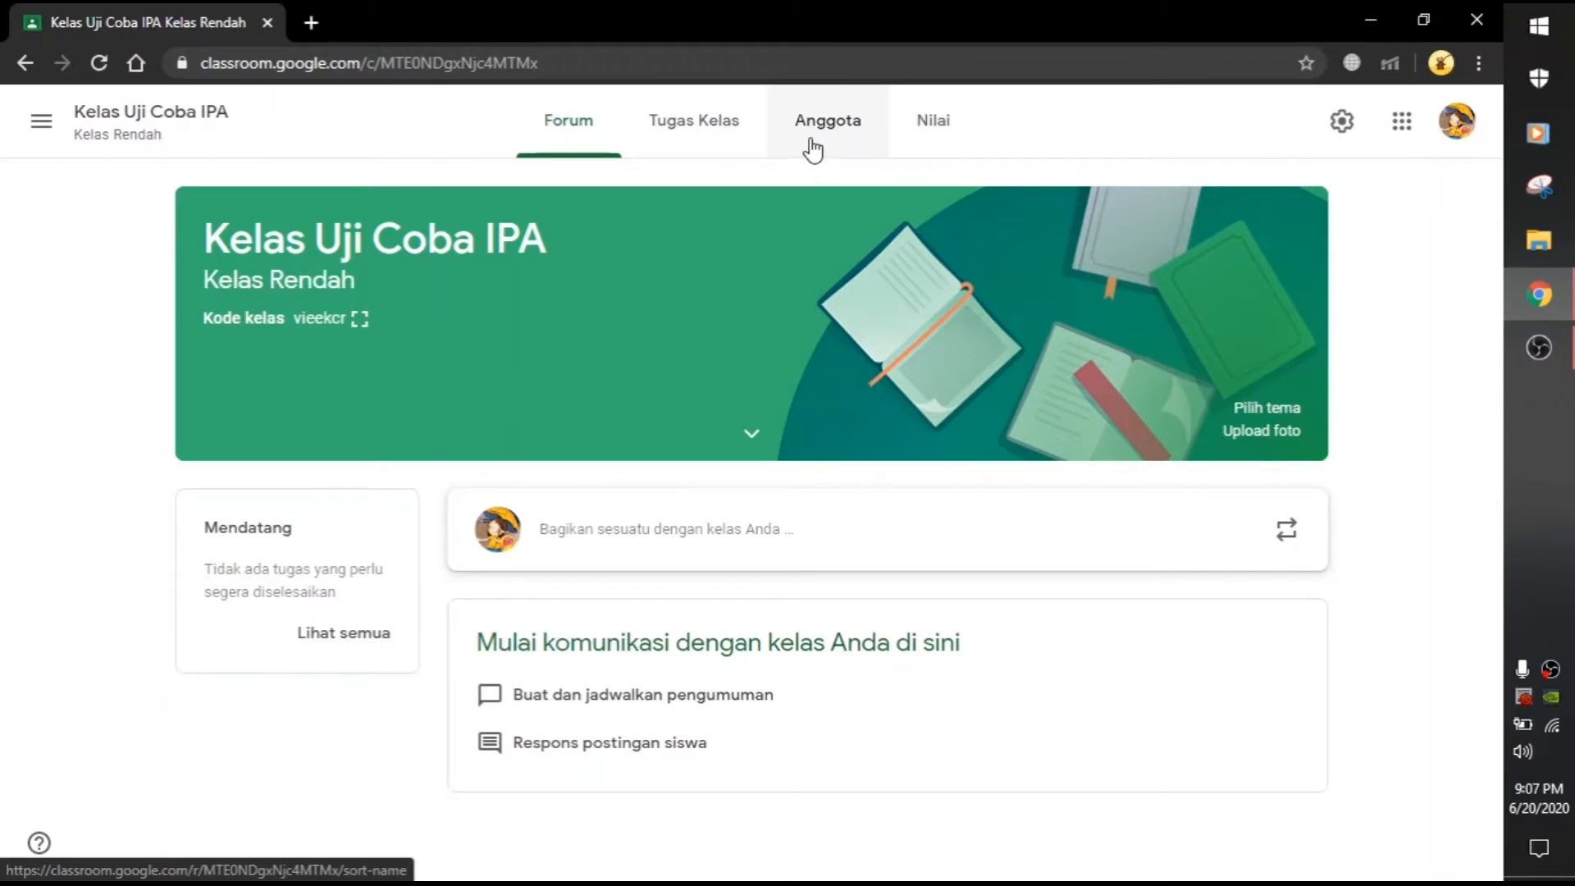
Step: Invite one student from the Anggota tab by searching their e-mail address
{"action": "left_click", "coordinate": [832, 121]}
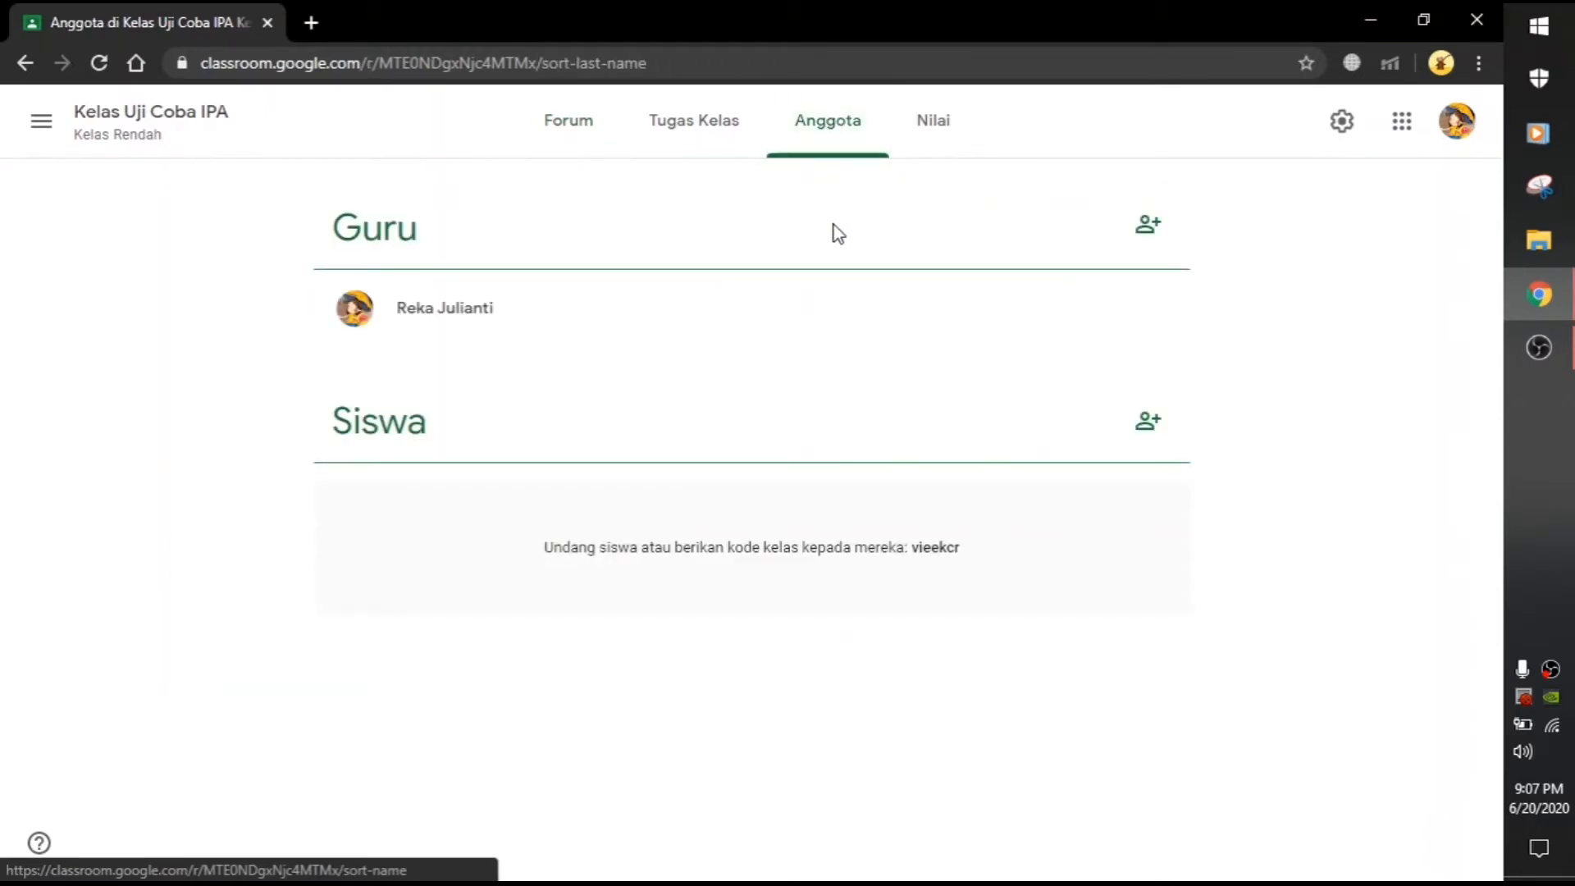
{"action": "left_click", "coordinate": [1147, 426]}
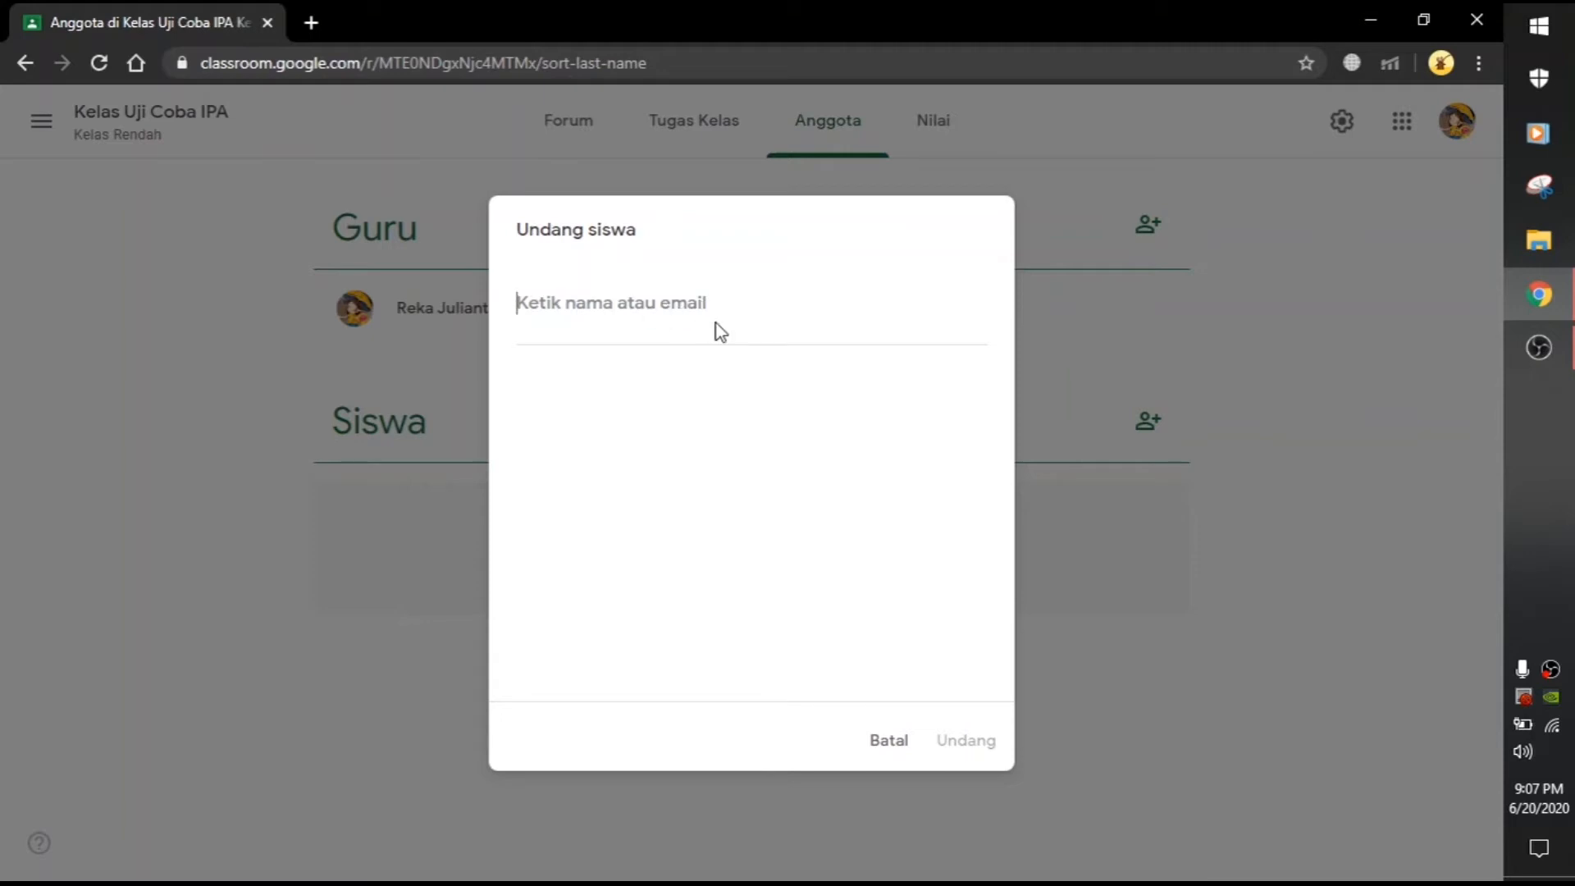
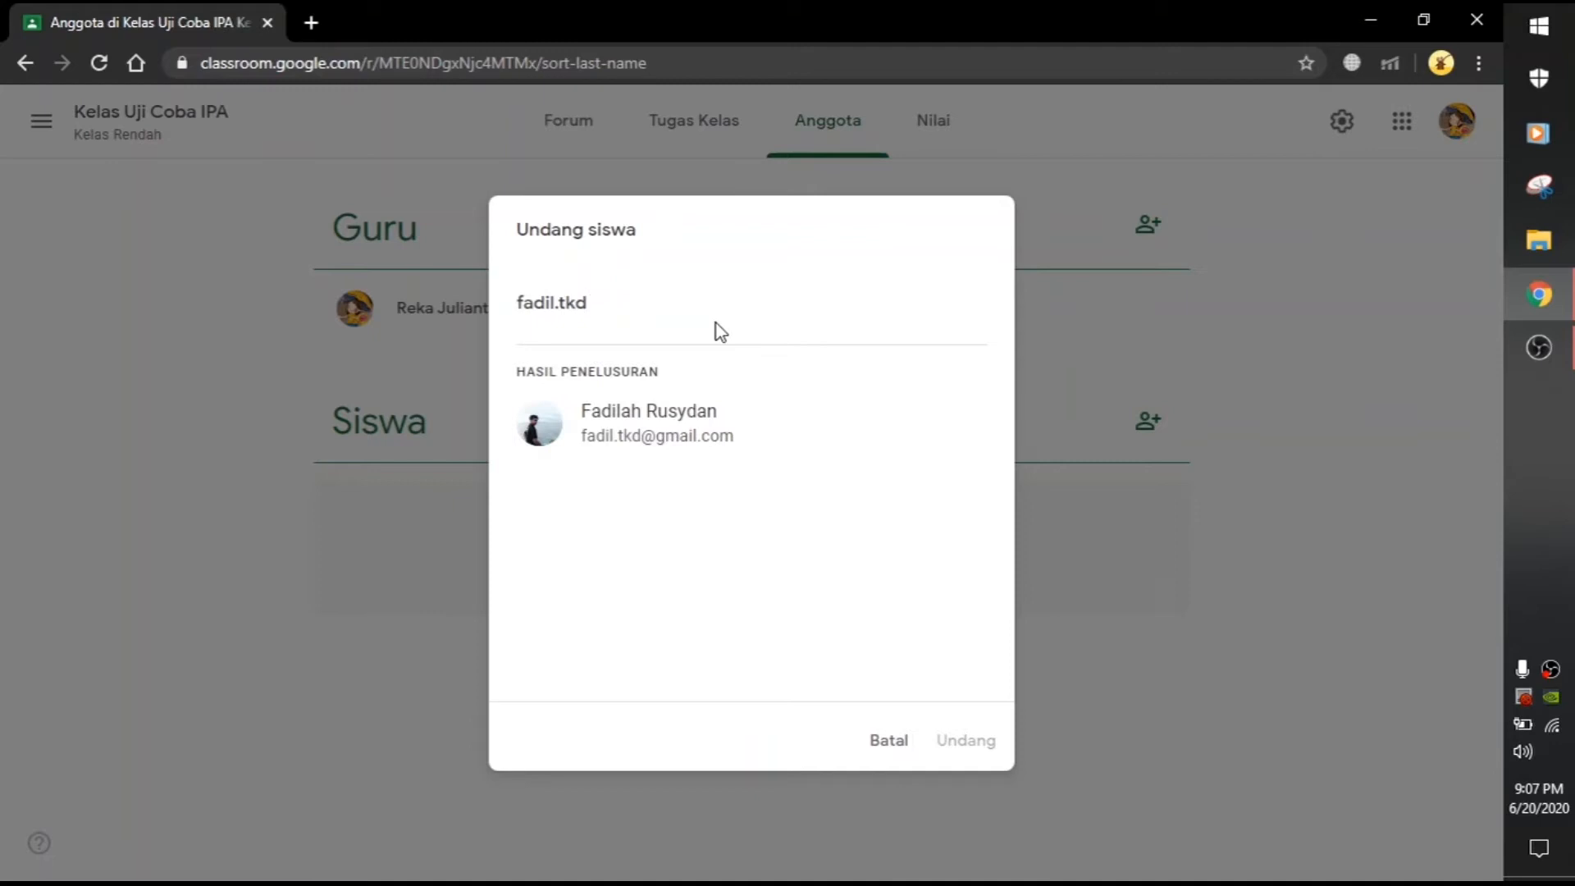
{"action": "left_click", "coordinate": [765, 454]}
{"action": "left_click", "coordinate": [980, 746]}
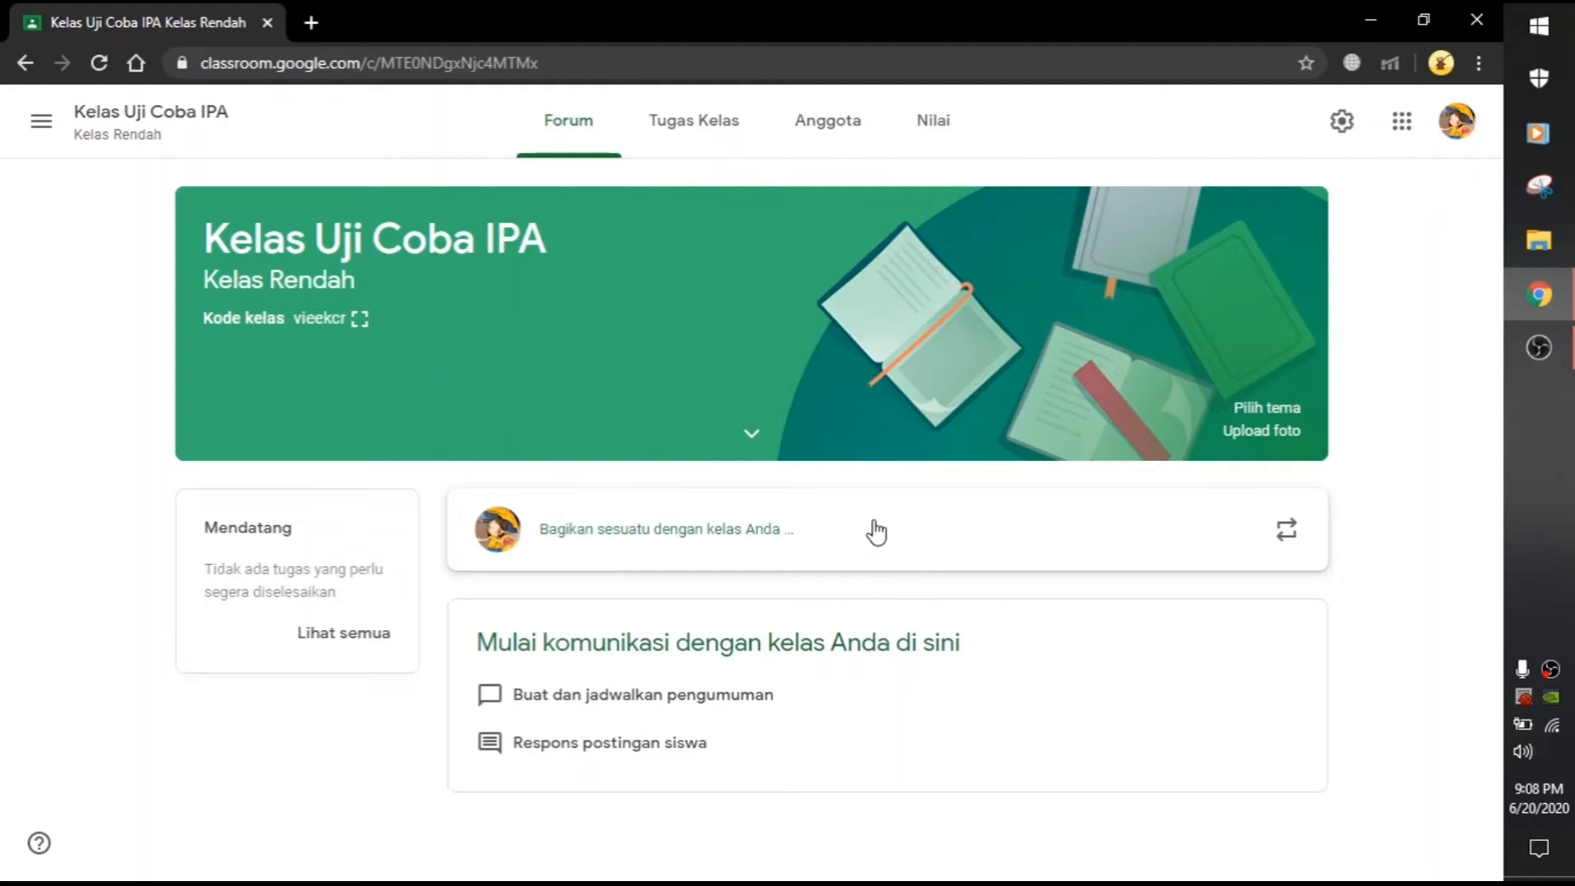
Step: Post the announcement 'Assalamualaikum anak-anak' to the class stream
{"action": "left_click", "coordinate": [827, 539]}
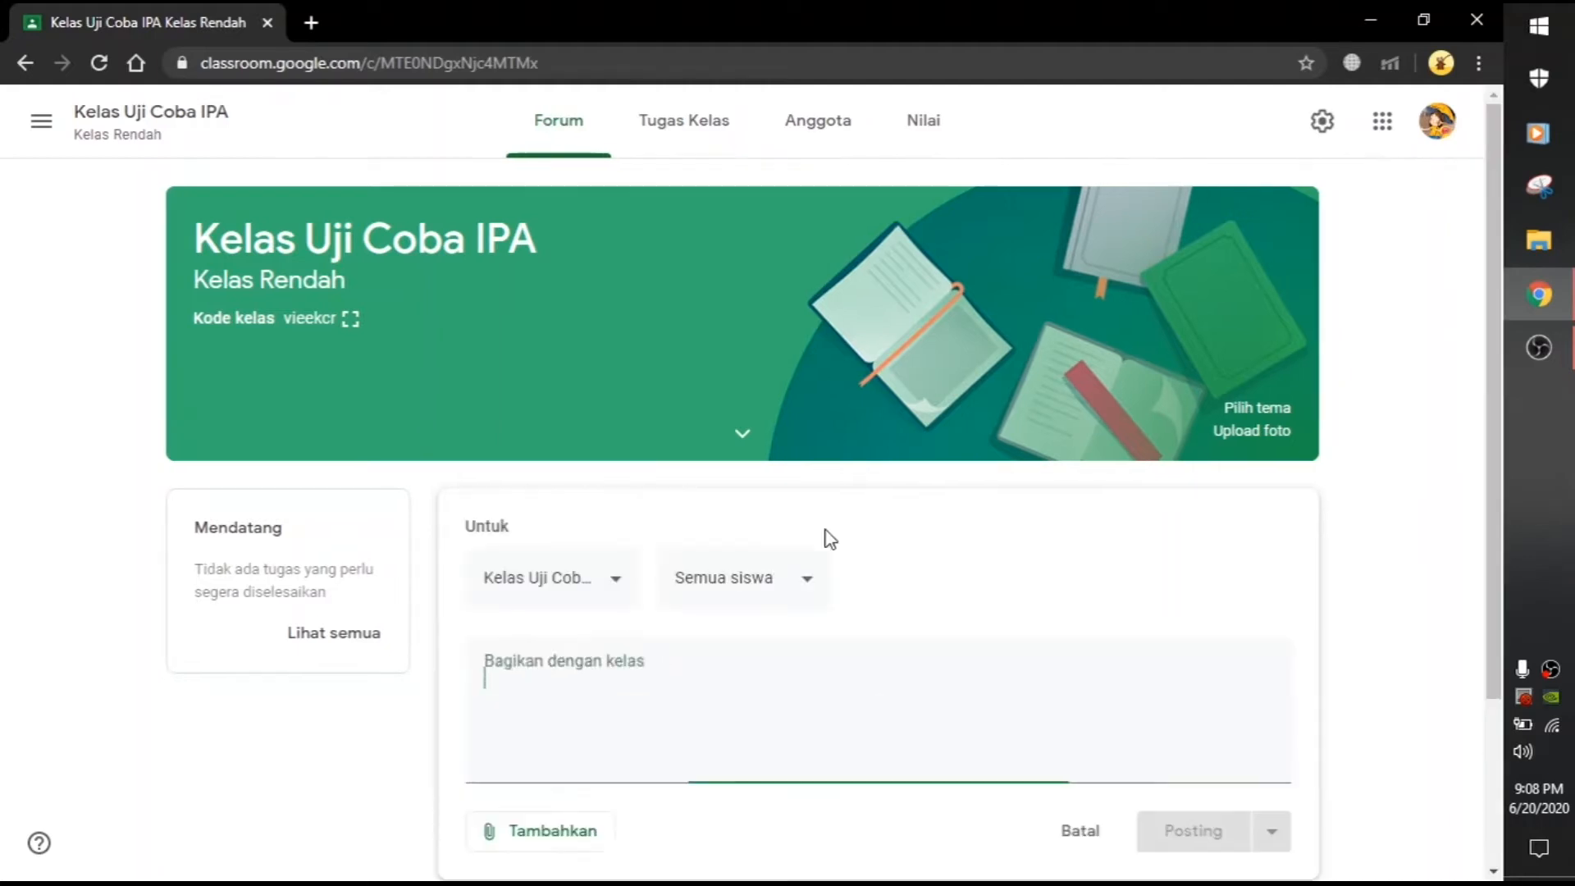
{"action": "scroll", "coordinate": [1333, 650], "scroll_direction": "down", "scroll_amount": 3}
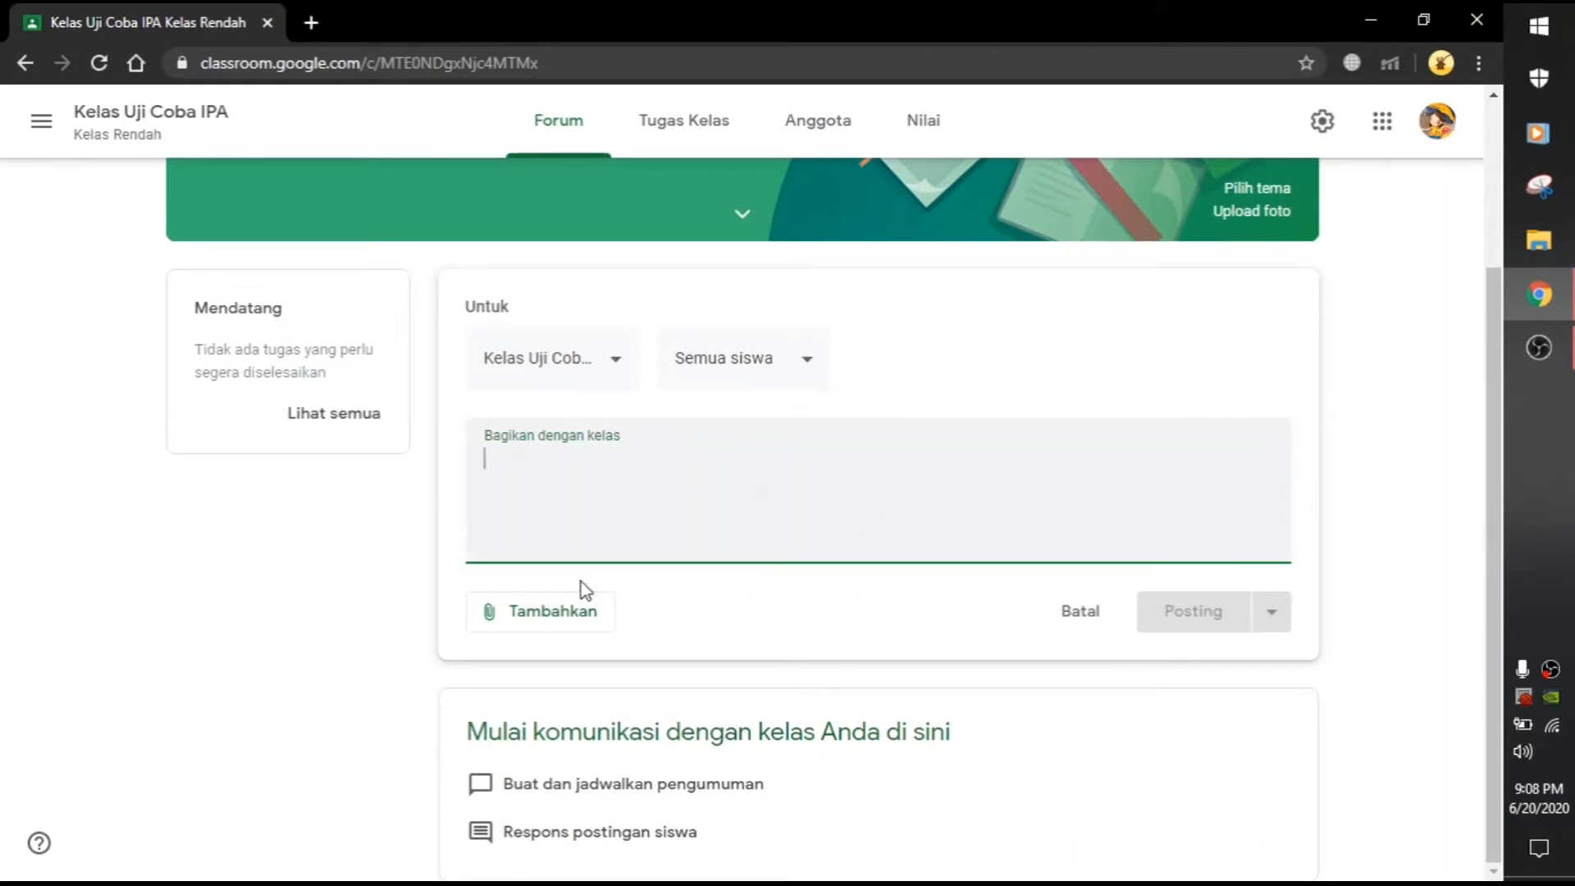
{"action": "left_click", "coordinate": [547, 621]}
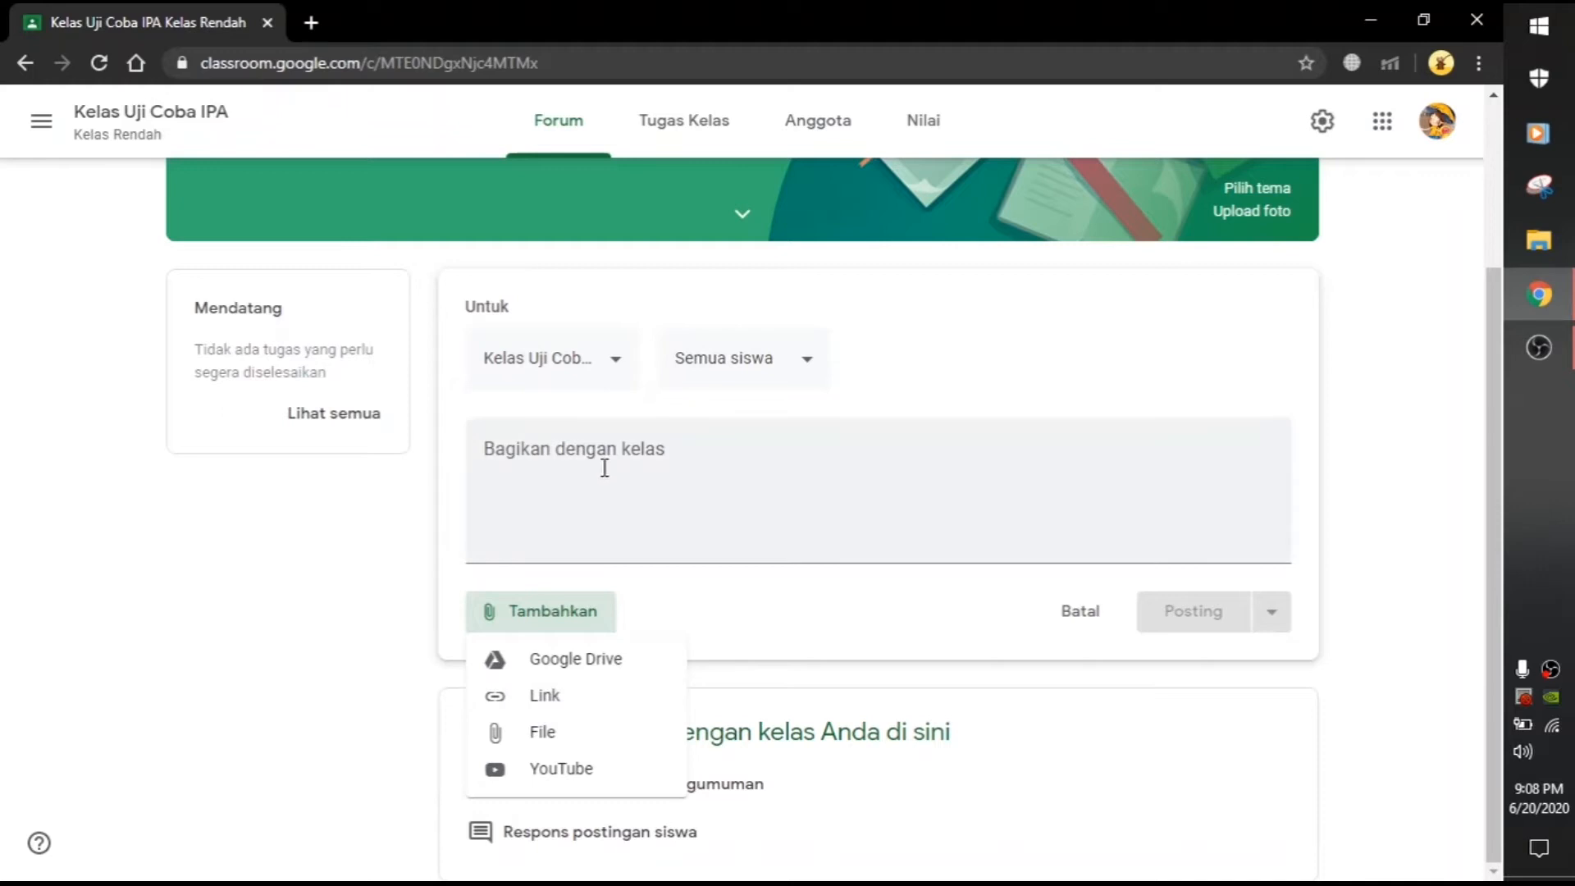
{"action": "left_click", "coordinate": [668, 482]}
{"action": "left_click", "coordinate": [678, 453]}
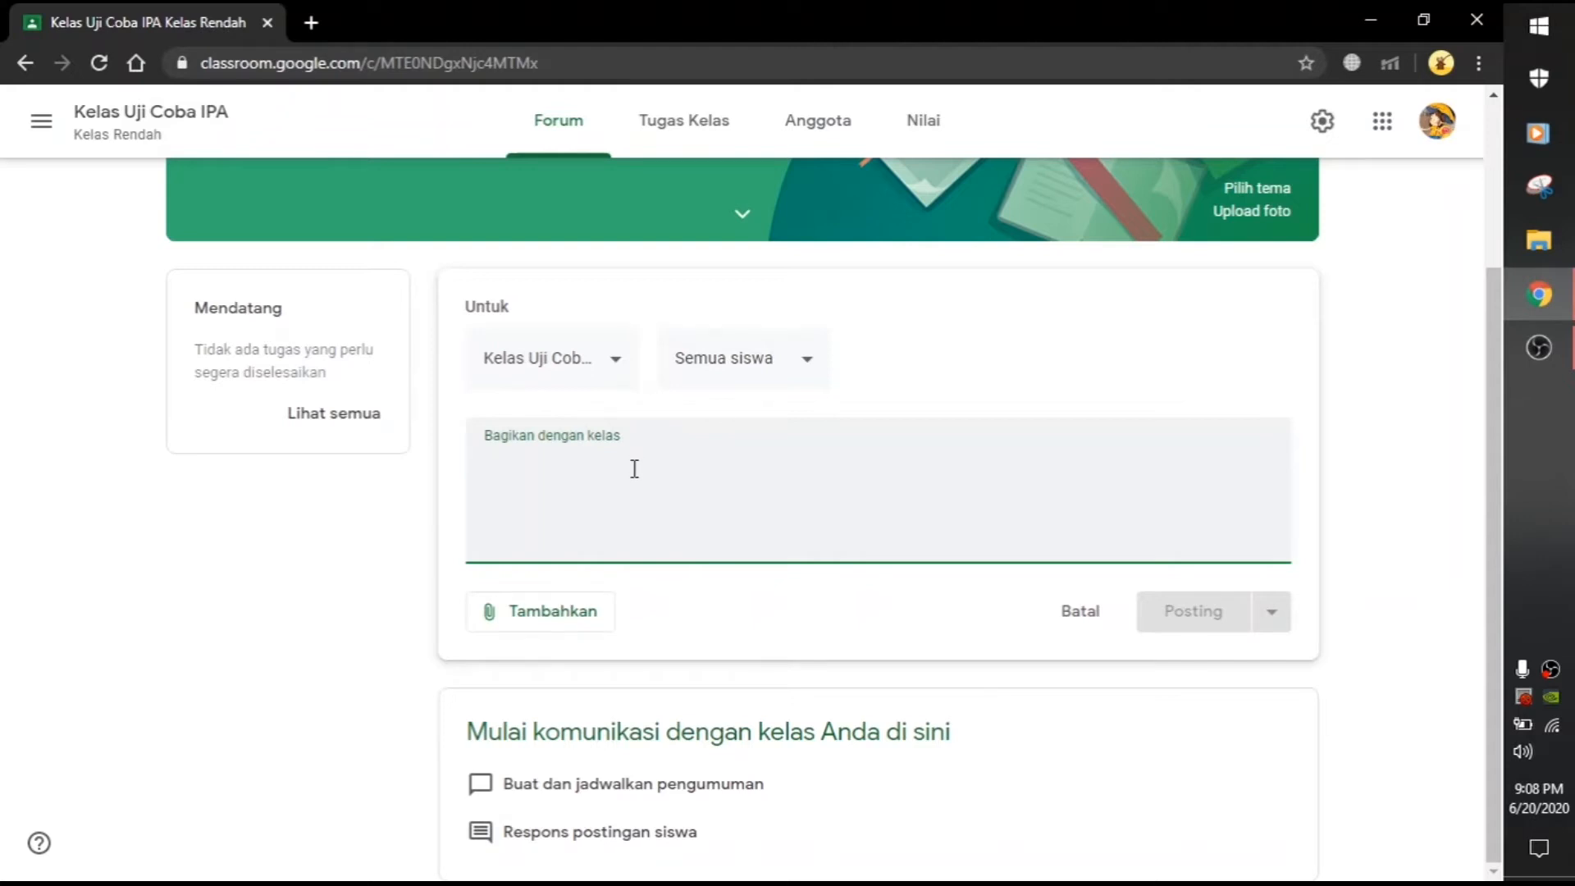
{"action": "type", "text": "A"}
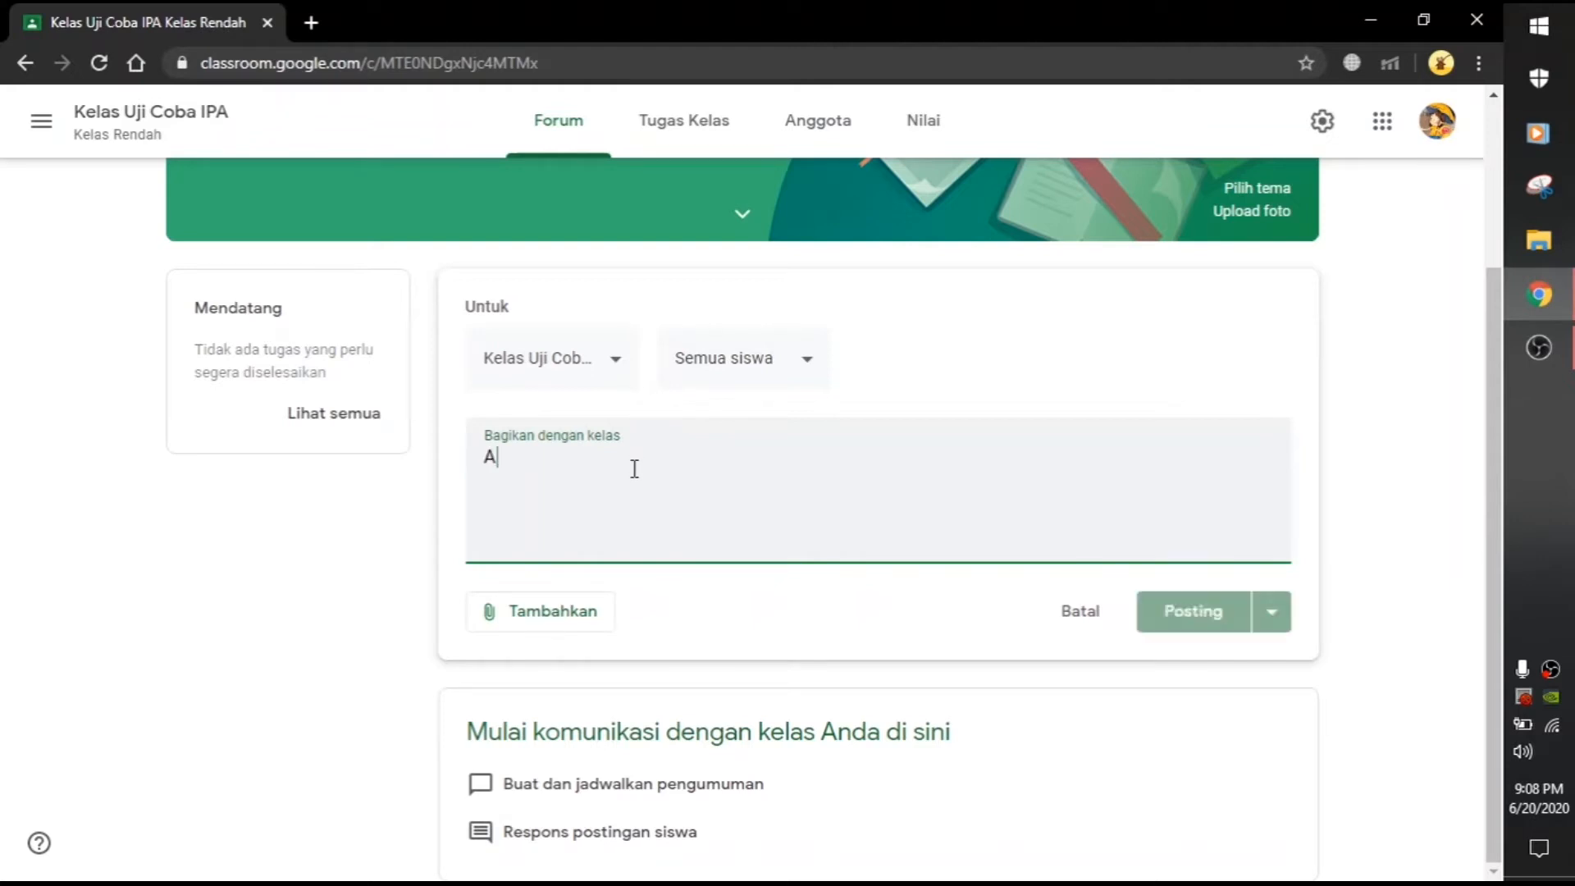
{"action": "type", "text": "ssalamualaikum"}
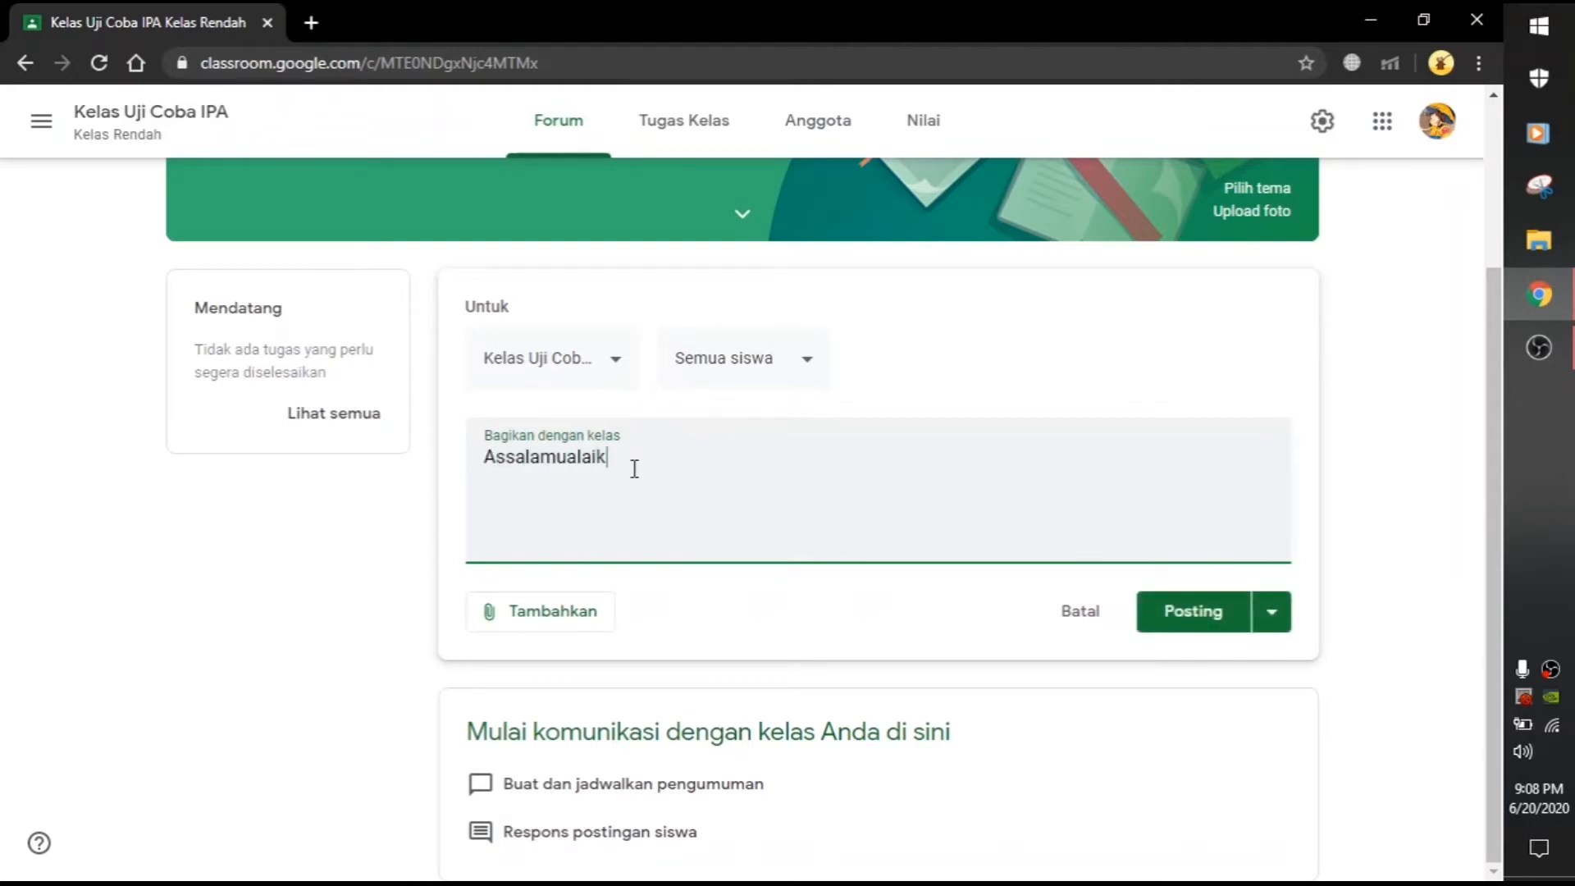
{"action": "type", "text": " anak-anak.."}
{"action": "left_click", "coordinate": [1192, 621]}
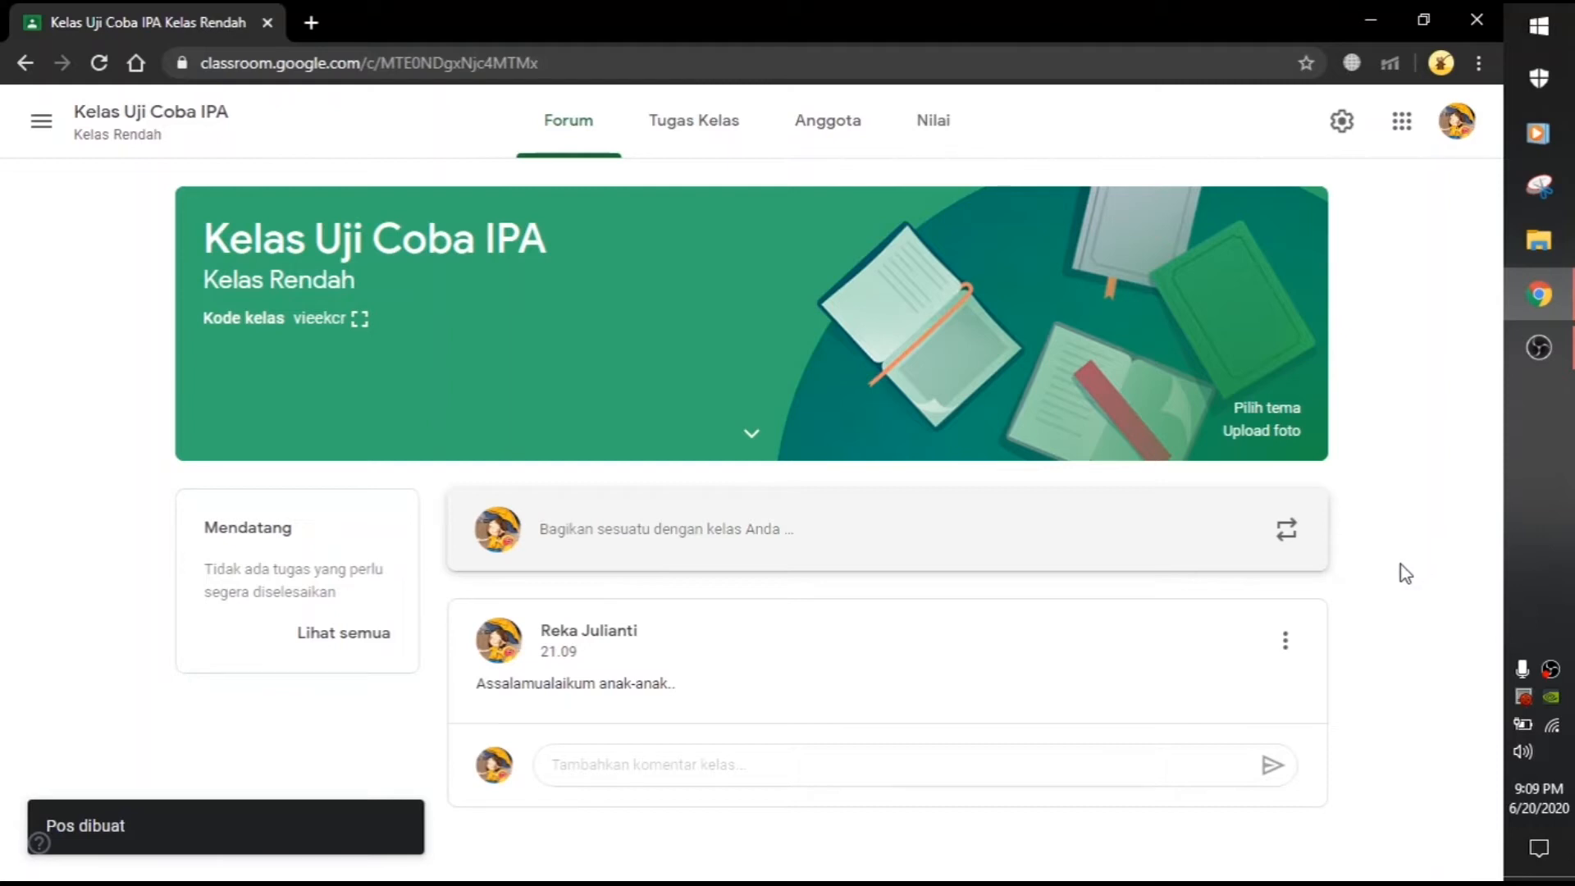
Step: Focus the new post's comment field, then switch to the Tugas Kelas page
{"action": "left_click", "coordinate": [956, 771]}
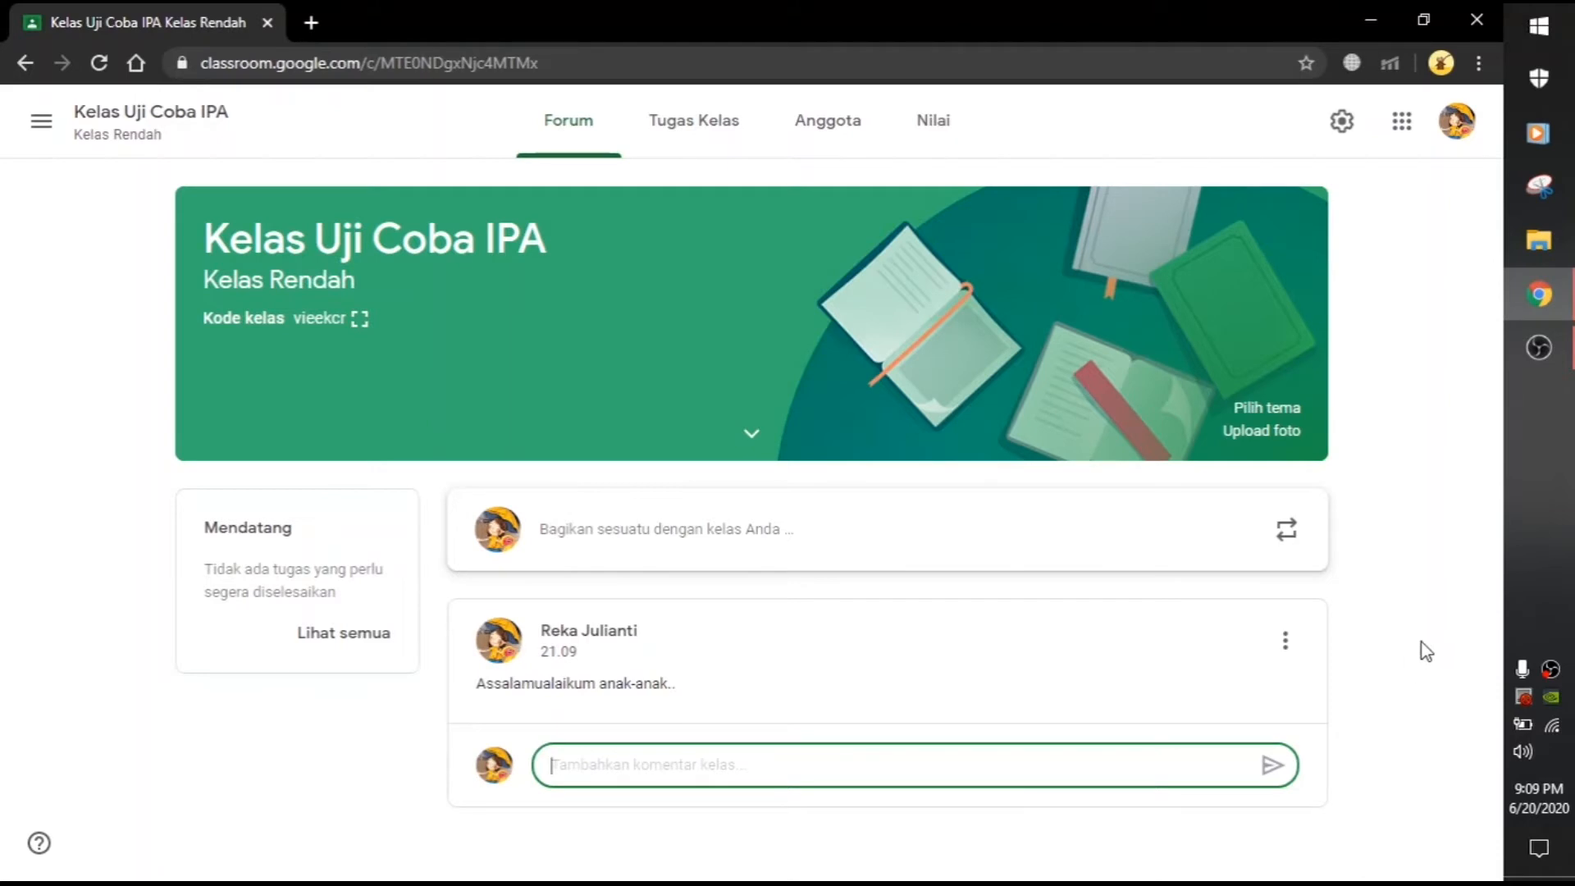
{"action": "left_click", "coordinate": [702, 135]}
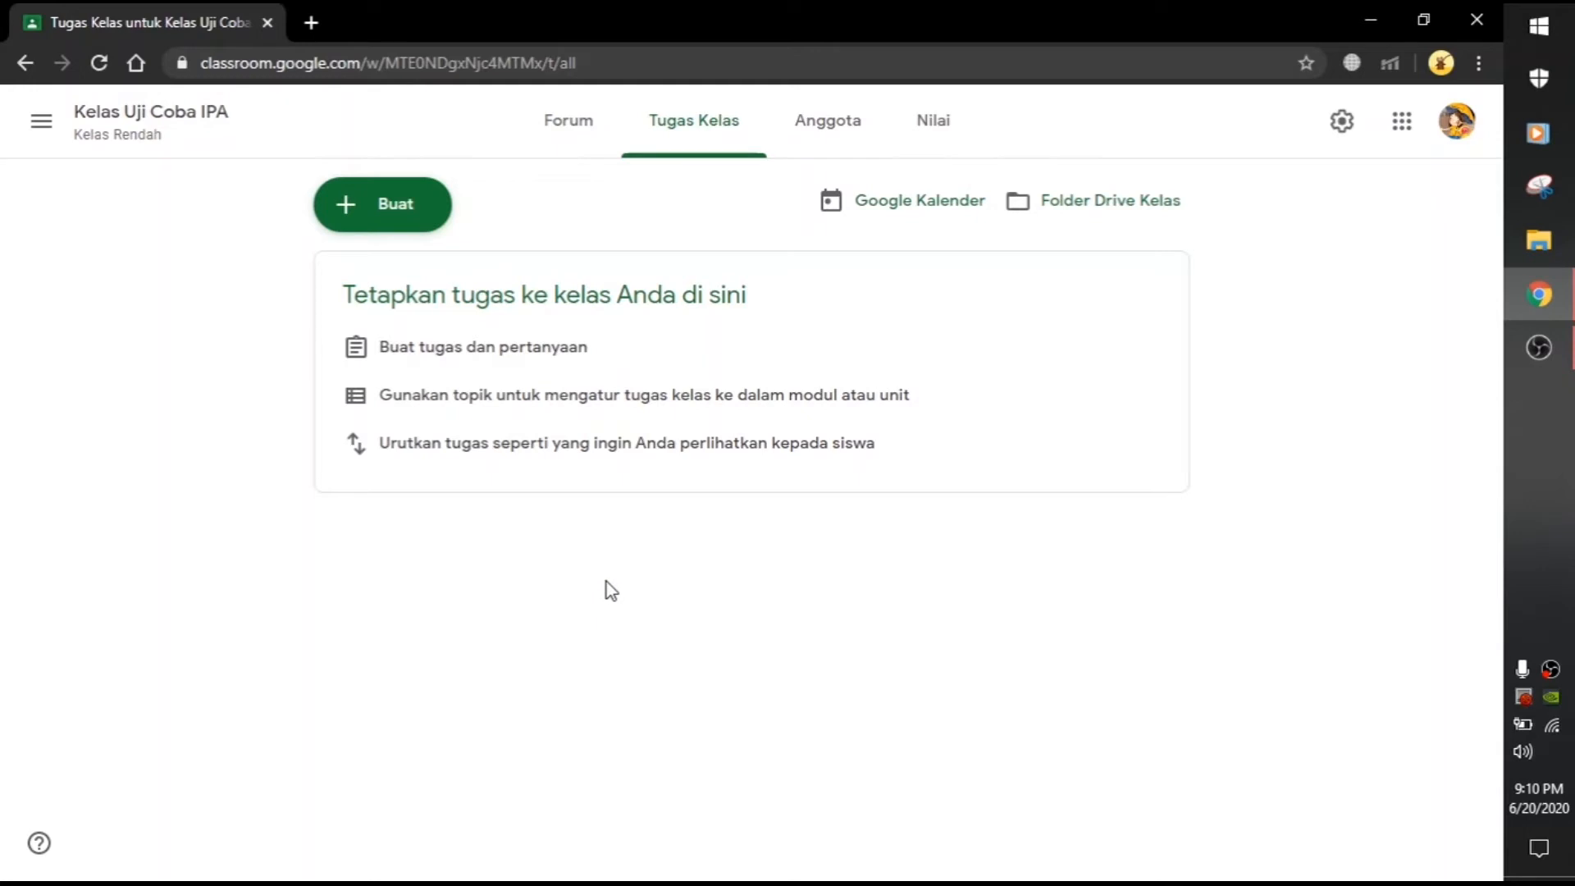
Step: Add the classwork topics Absensi and Materi
{"action": "left_click", "coordinate": [374, 218]}
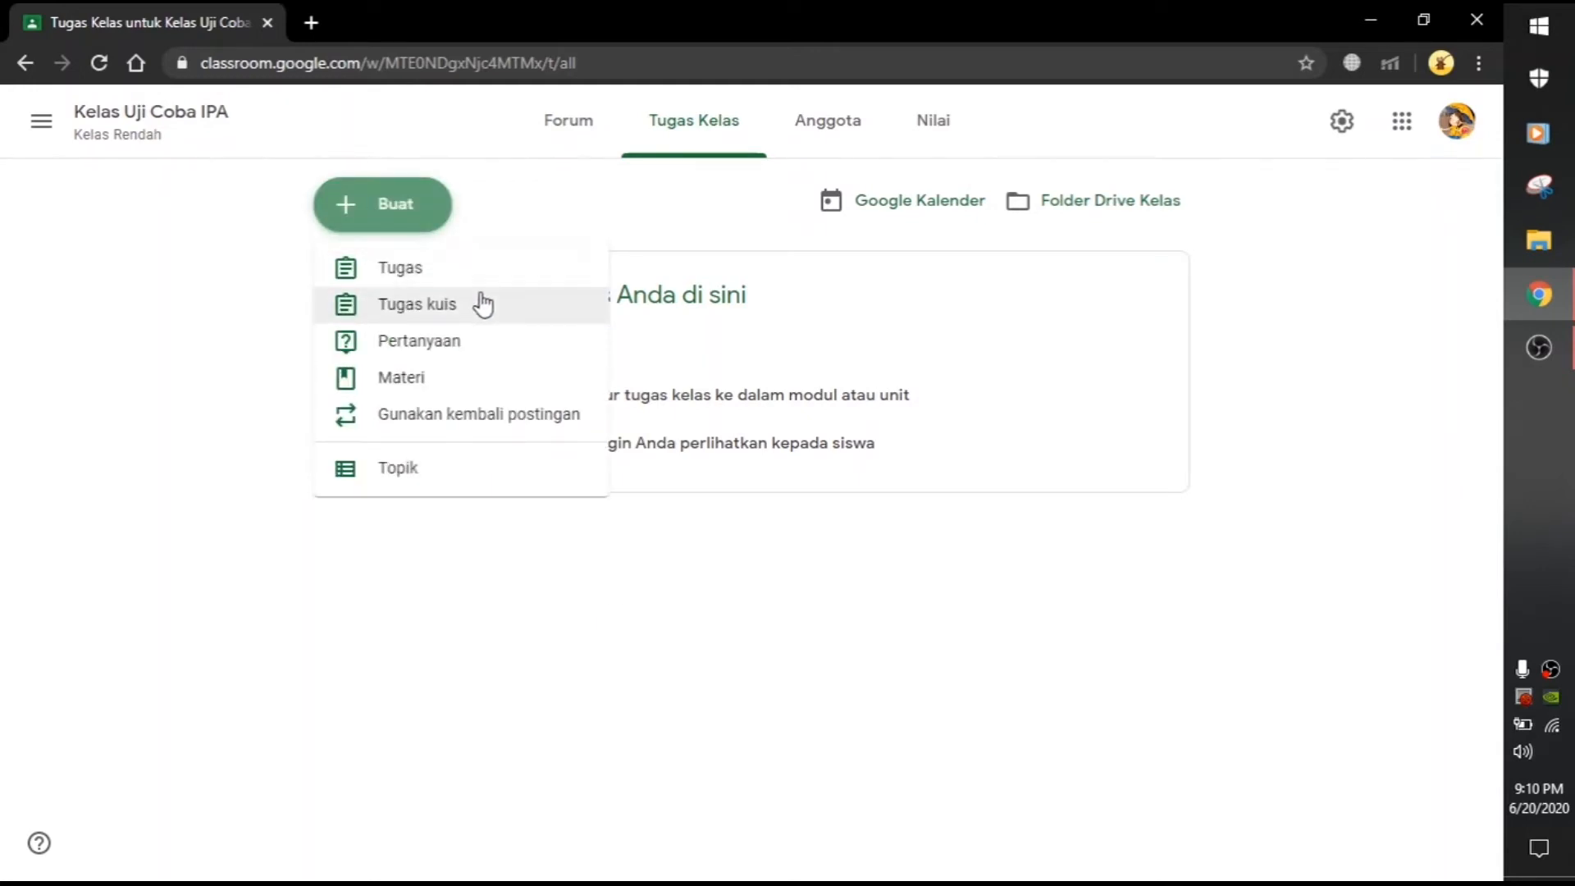
{"action": "left_click", "coordinate": [389, 470]}
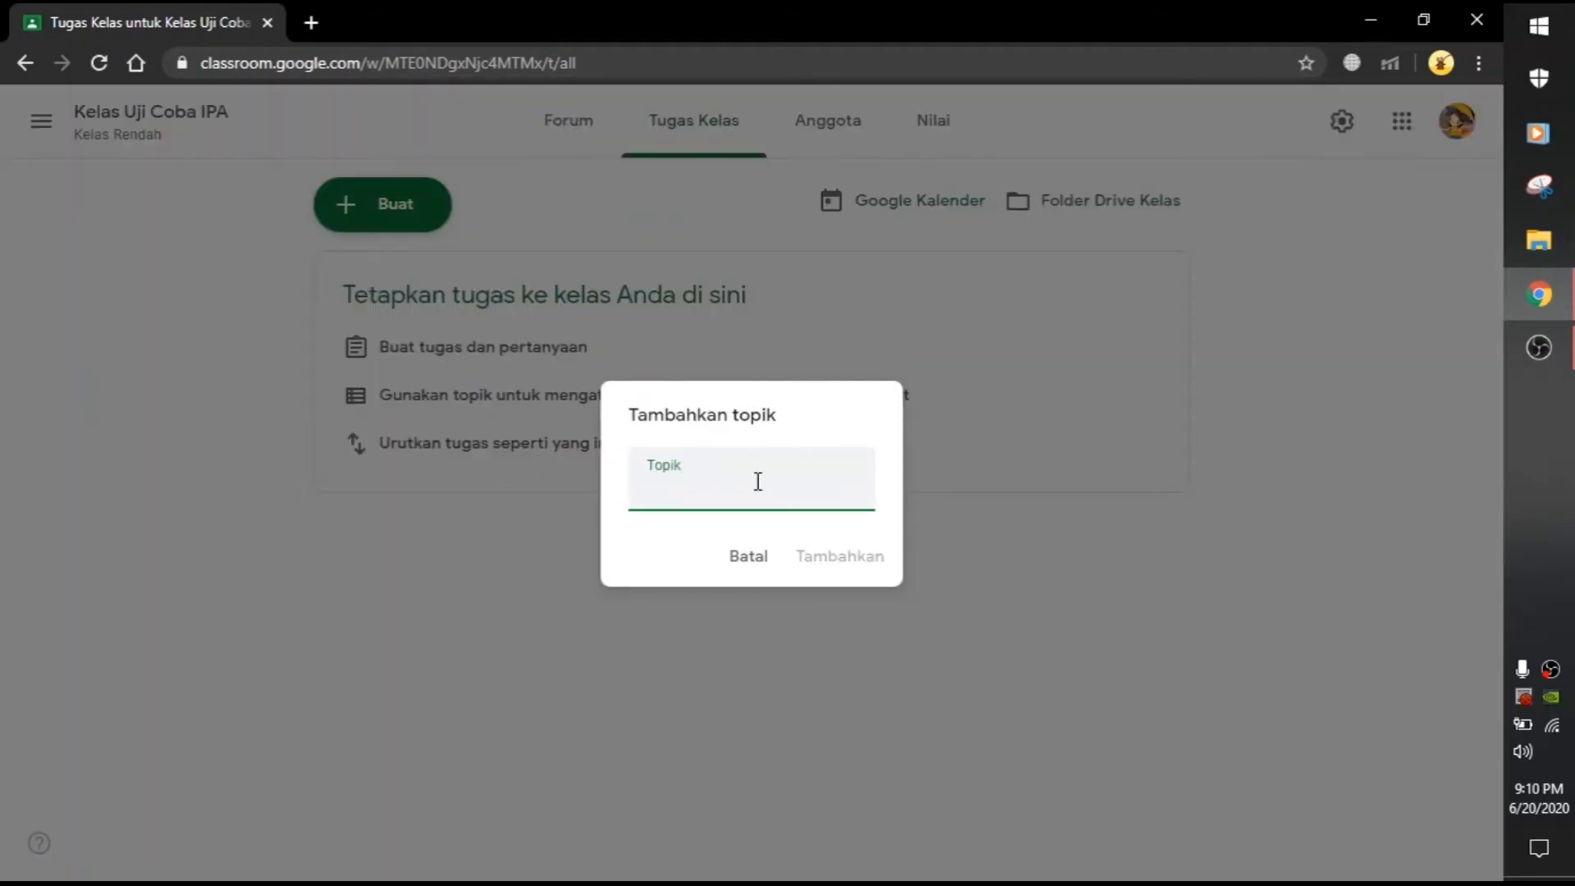
{"action": "type", "text": "Absensi"}
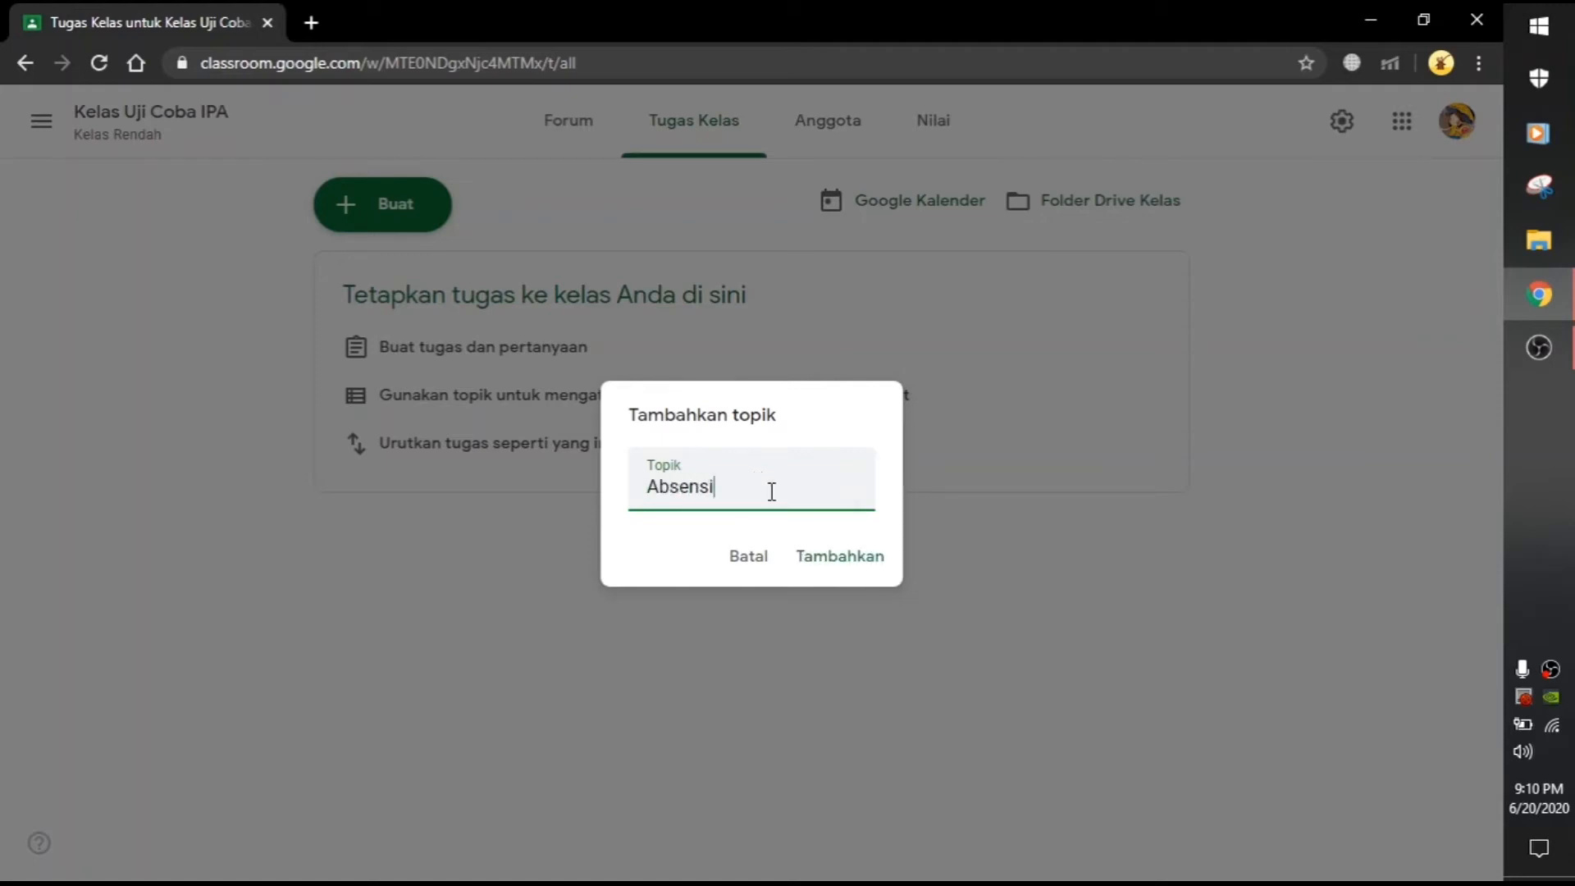
{"action": "left_click", "coordinate": [826, 561]}
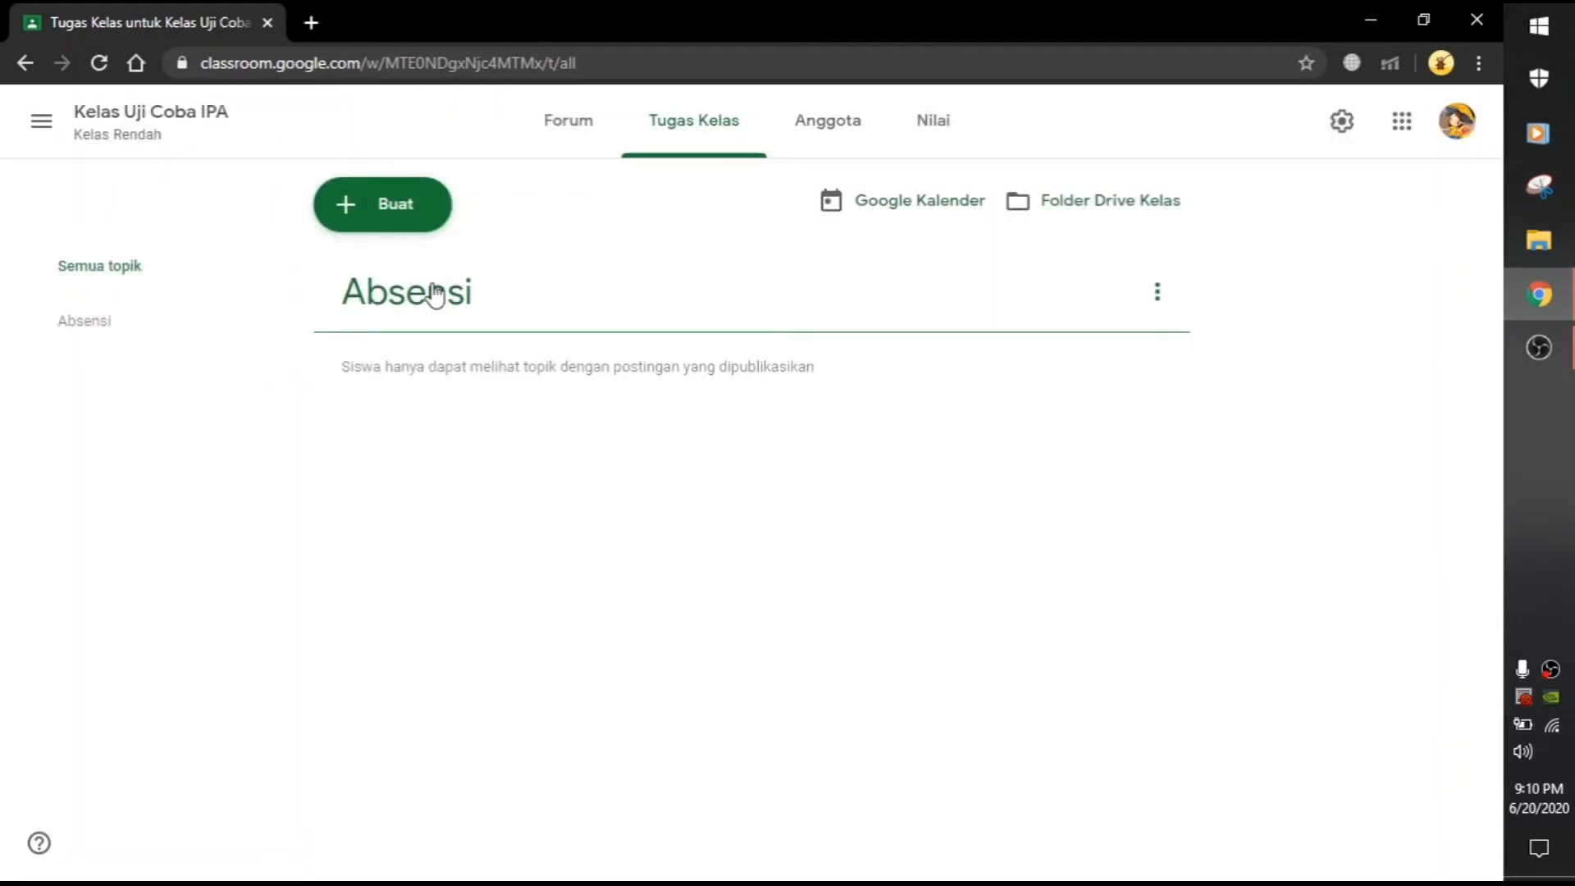
{"action": "left_click", "coordinate": [377, 212]}
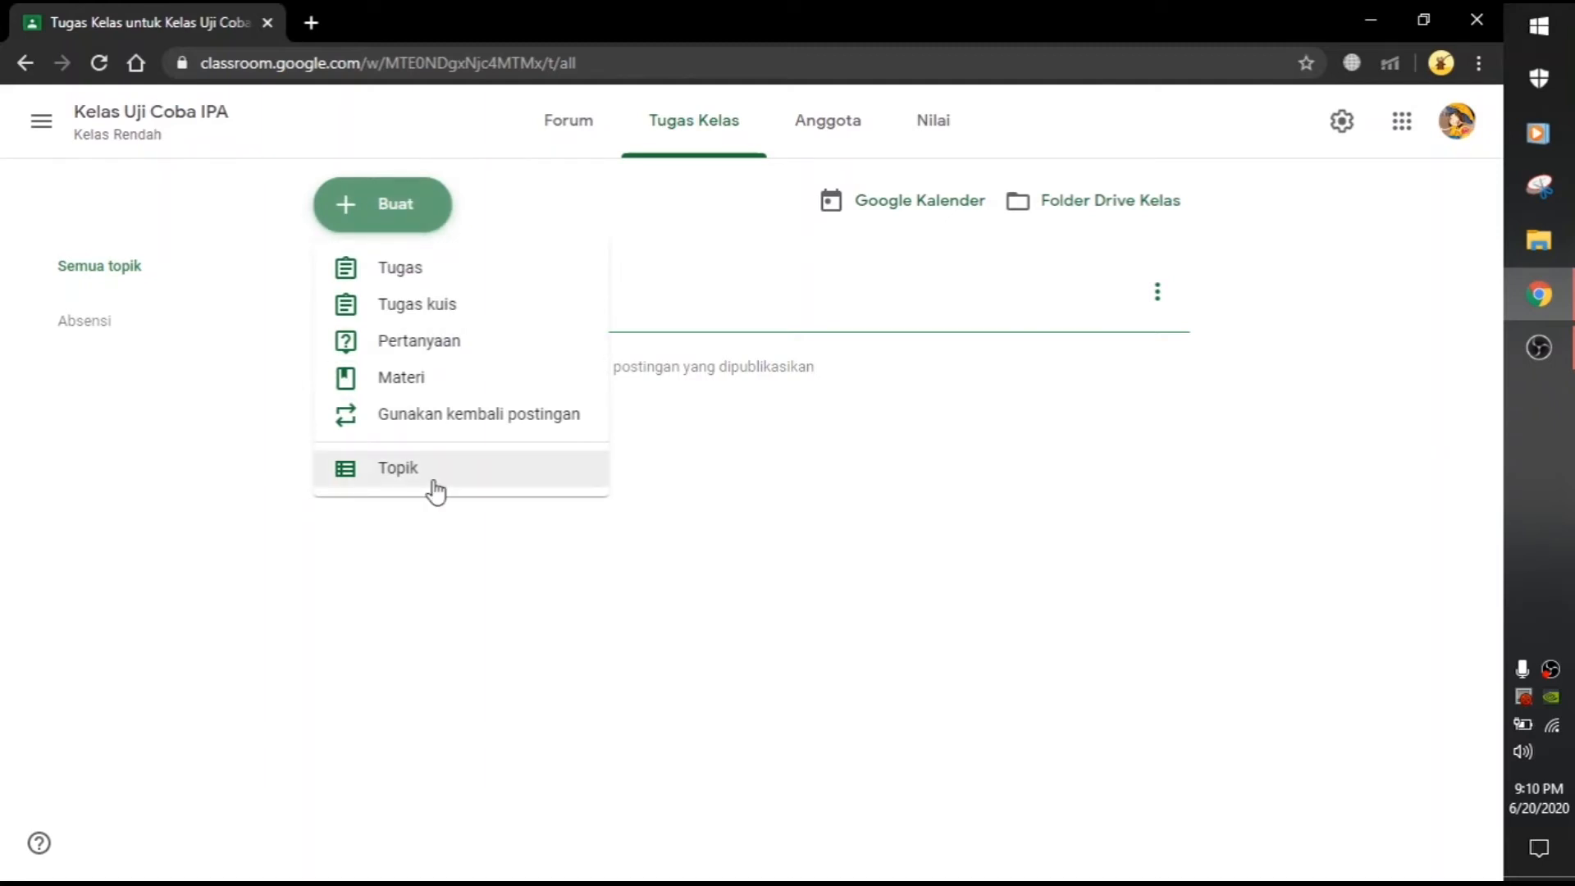
{"action": "left_click", "coordinate": [425, 474]}
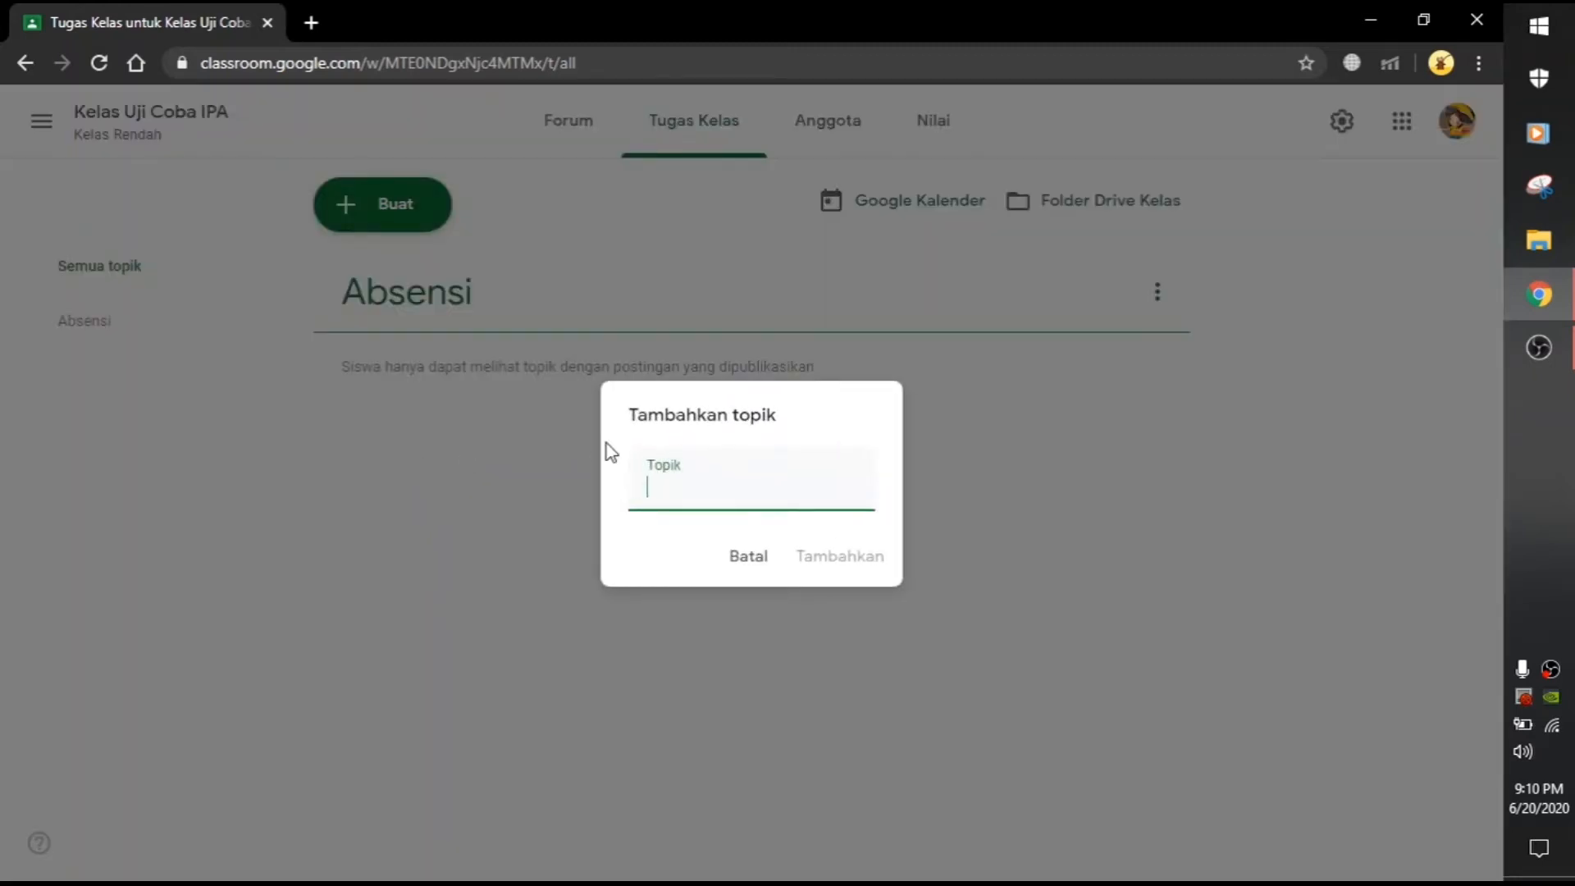
{"action": "type", "text": "Materi"}
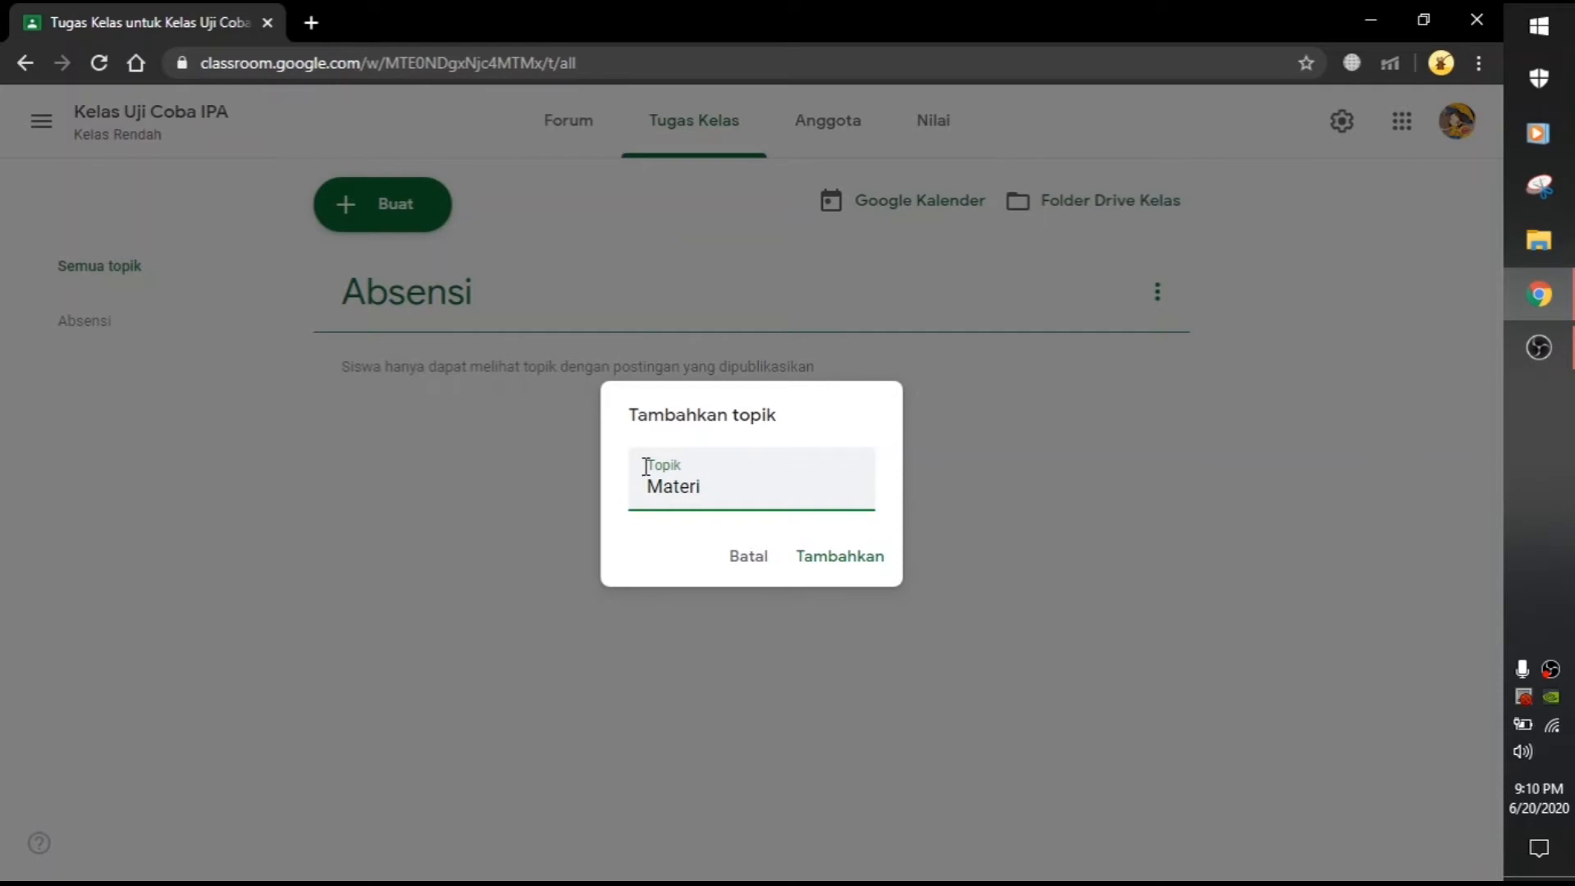
{"action": "left_click", "coordinate": [808, 551]}
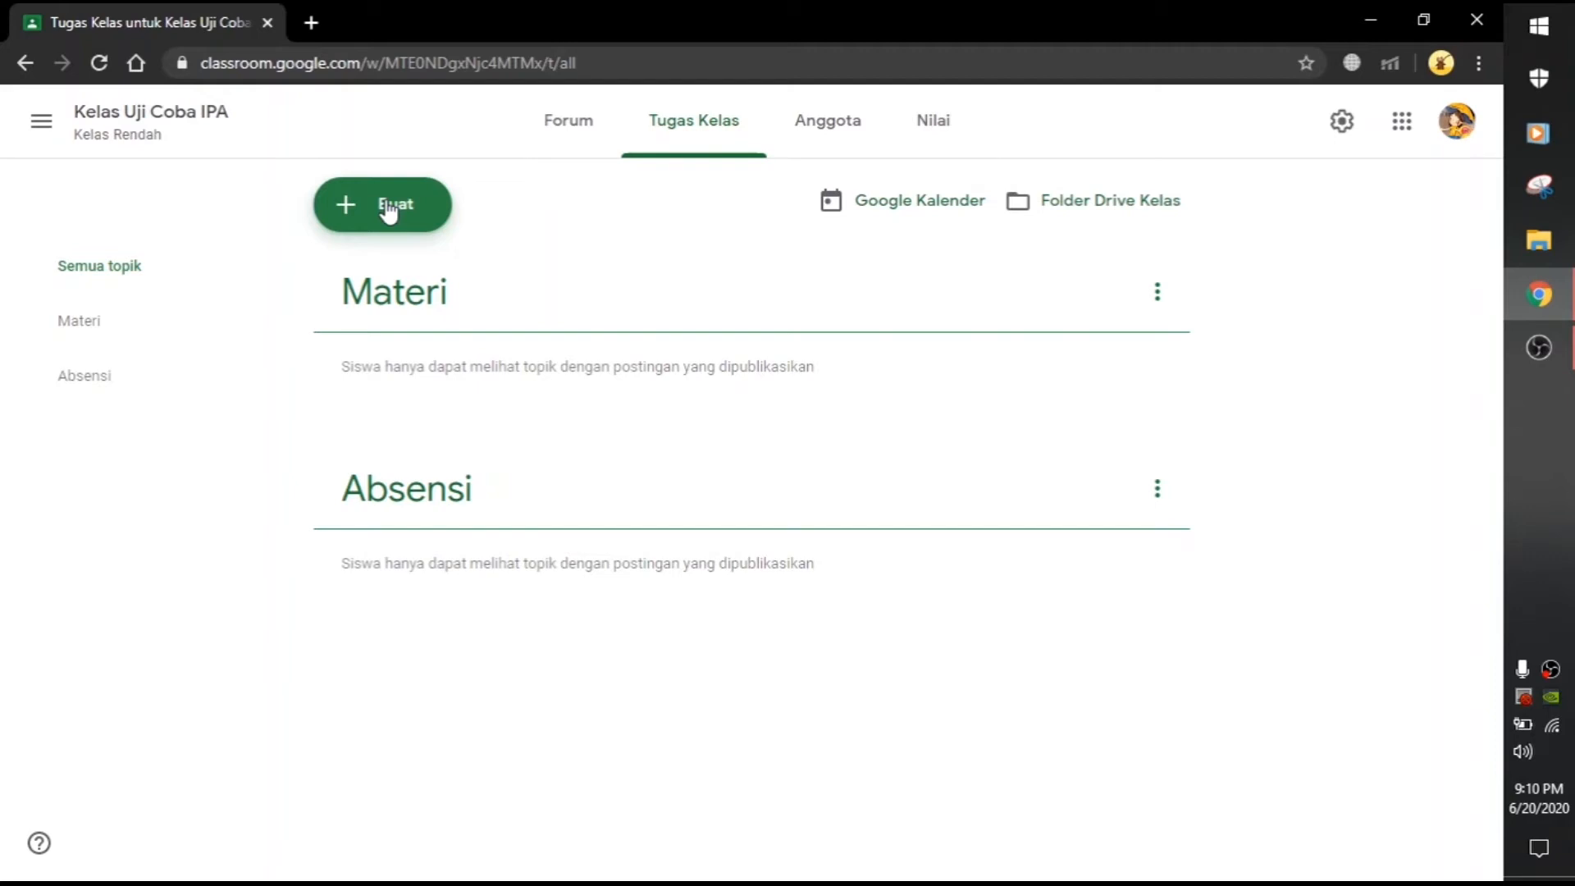
Step: Add the topics Tugas and Kuis, then scroll to check all four topics
{"action": "left_click", "coordinate": [386, 207]}
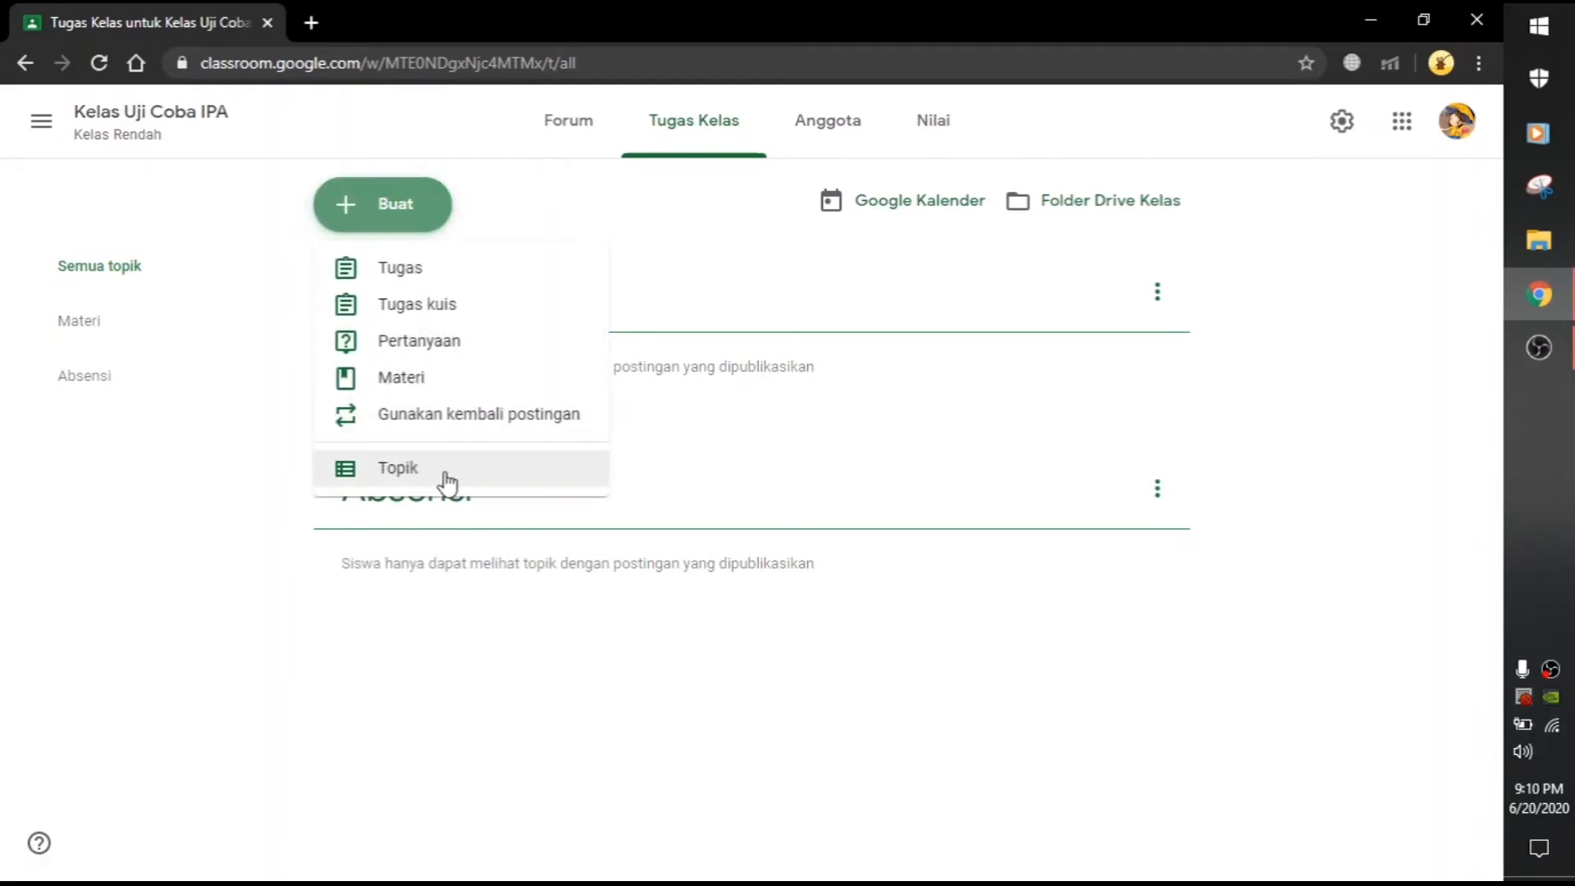
{"action": "left_click", "coordinate": [449, 480]}
{"action": "type", "text": "Tugas"}
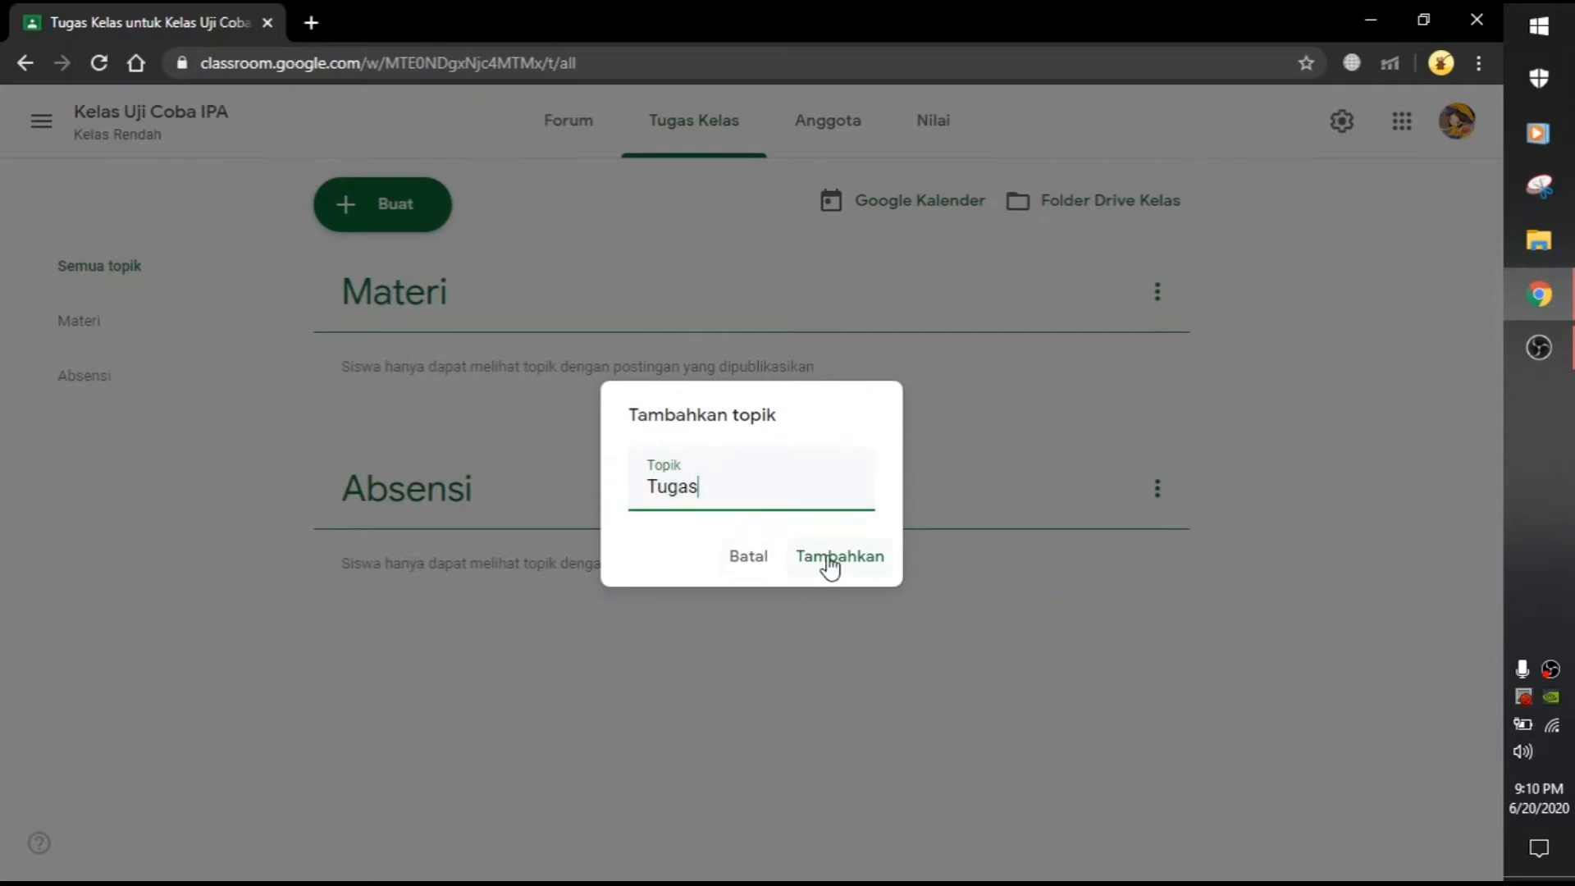
{"action": "left_click", "coordinate": [830, 565]}
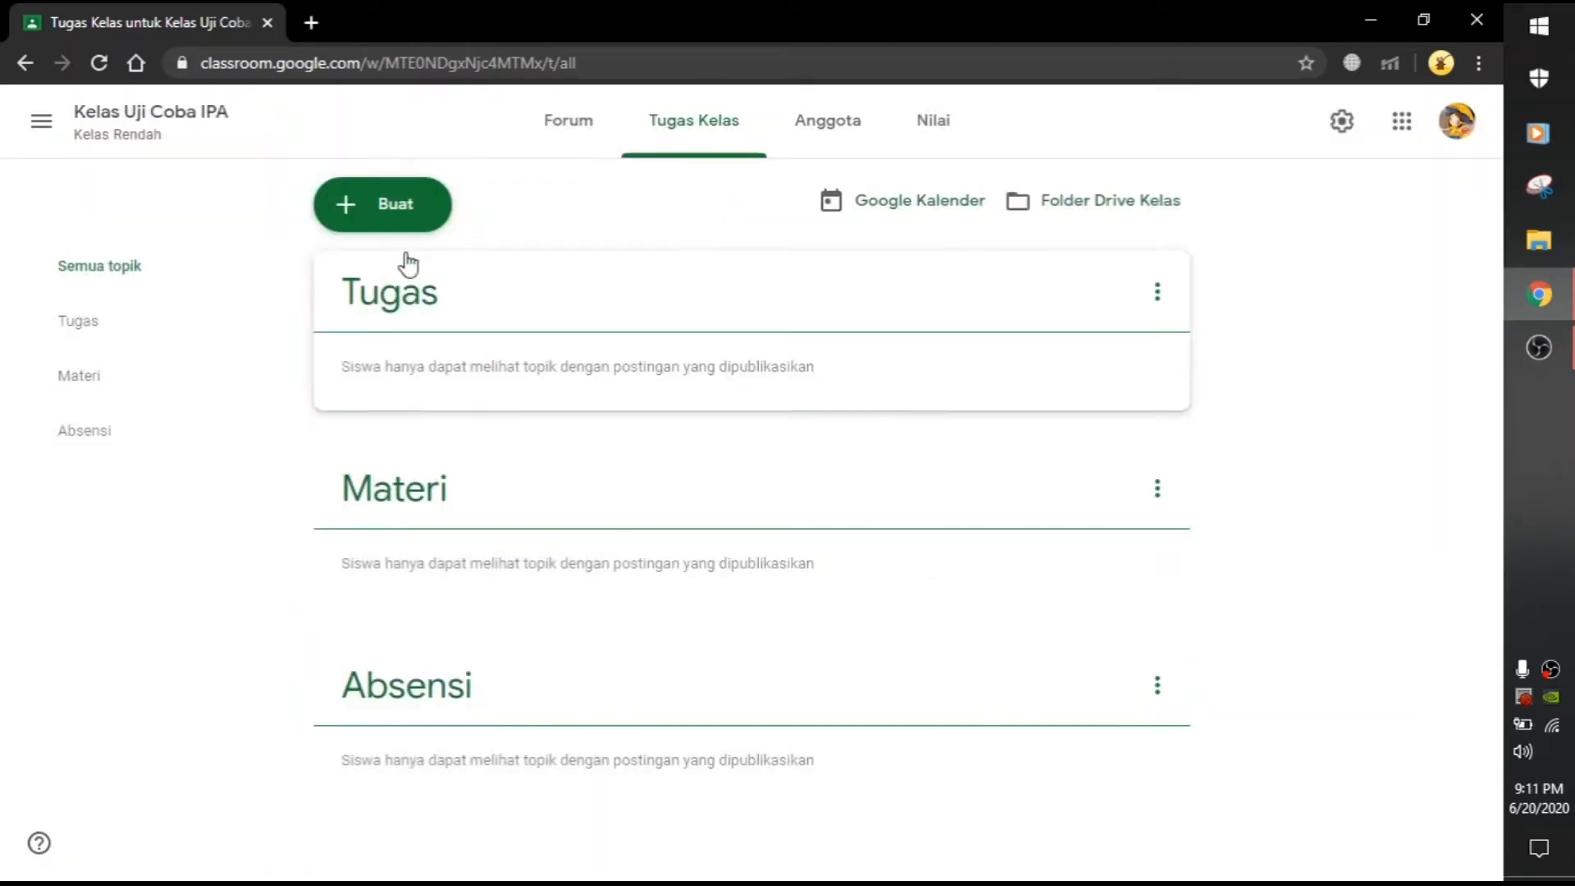
{"action": "left_click", "coordinate": [386, 207]}
{"action": "left_click", "coordinate": [381, 472]}
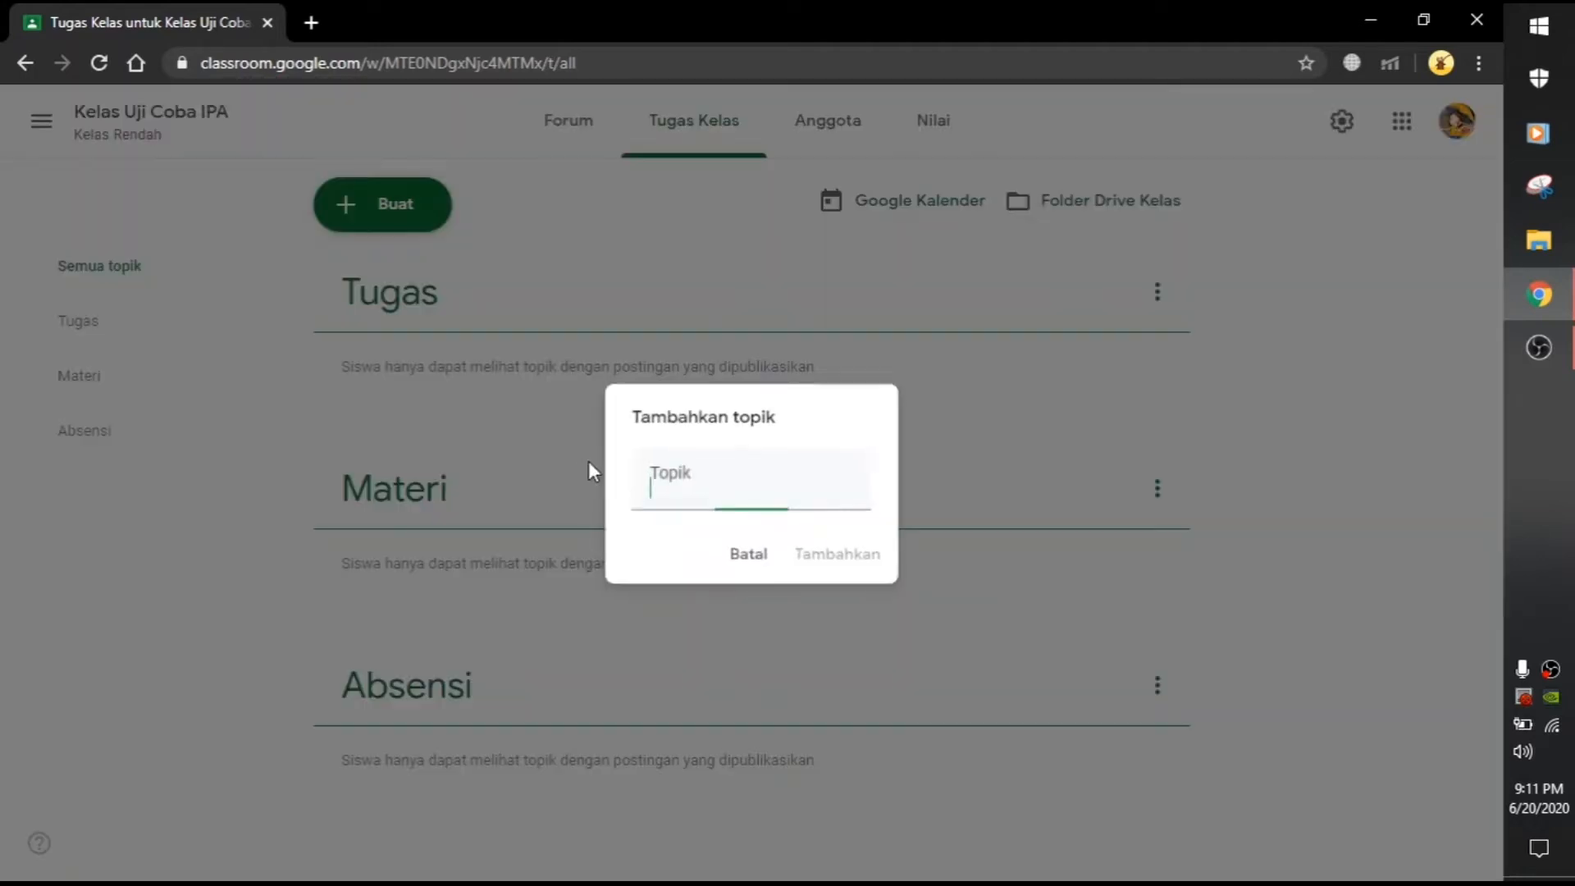
{"action": "type", "text": "Kuis"}
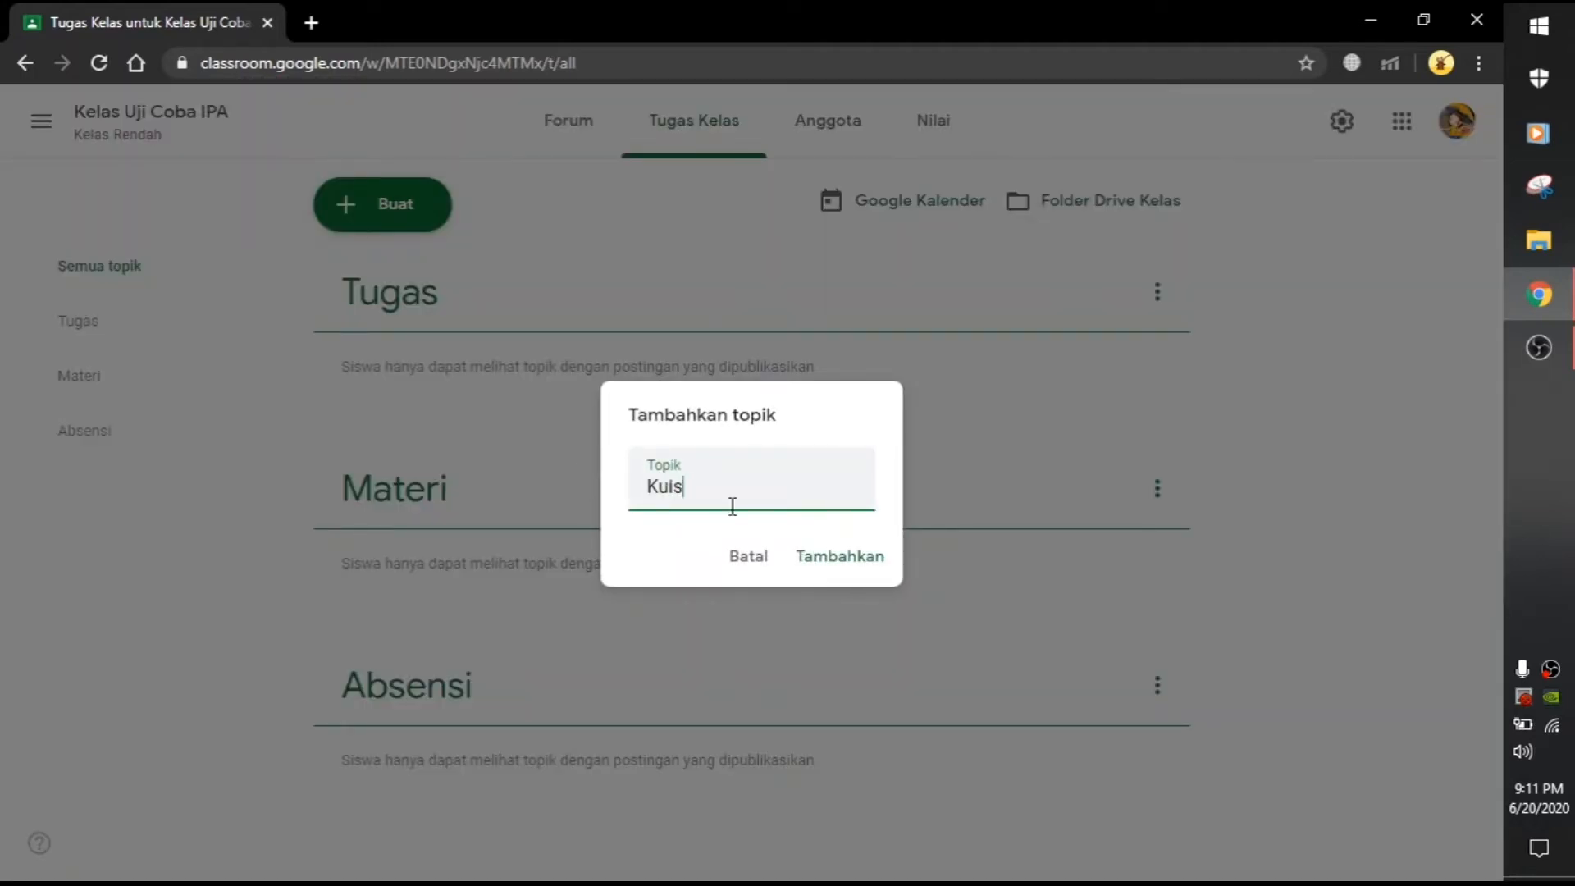
{"action": "left_click", "coordinate": [837, 559]}
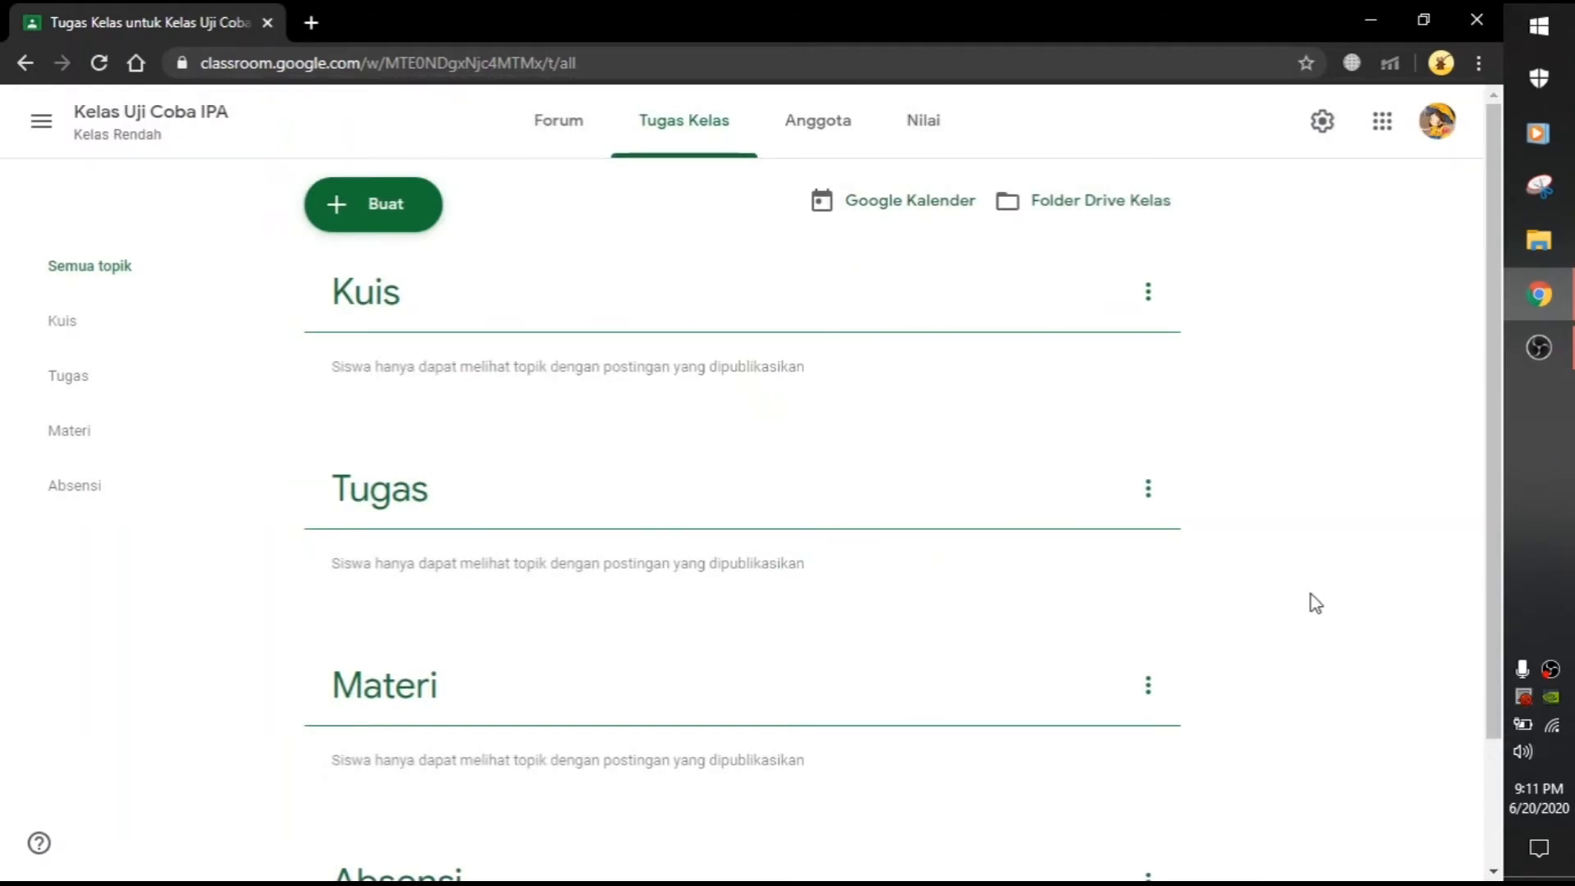
{"action": "scroll", "coordinate": [1312, 592], "scroll_direction": "down", "scroll_amount": 2}
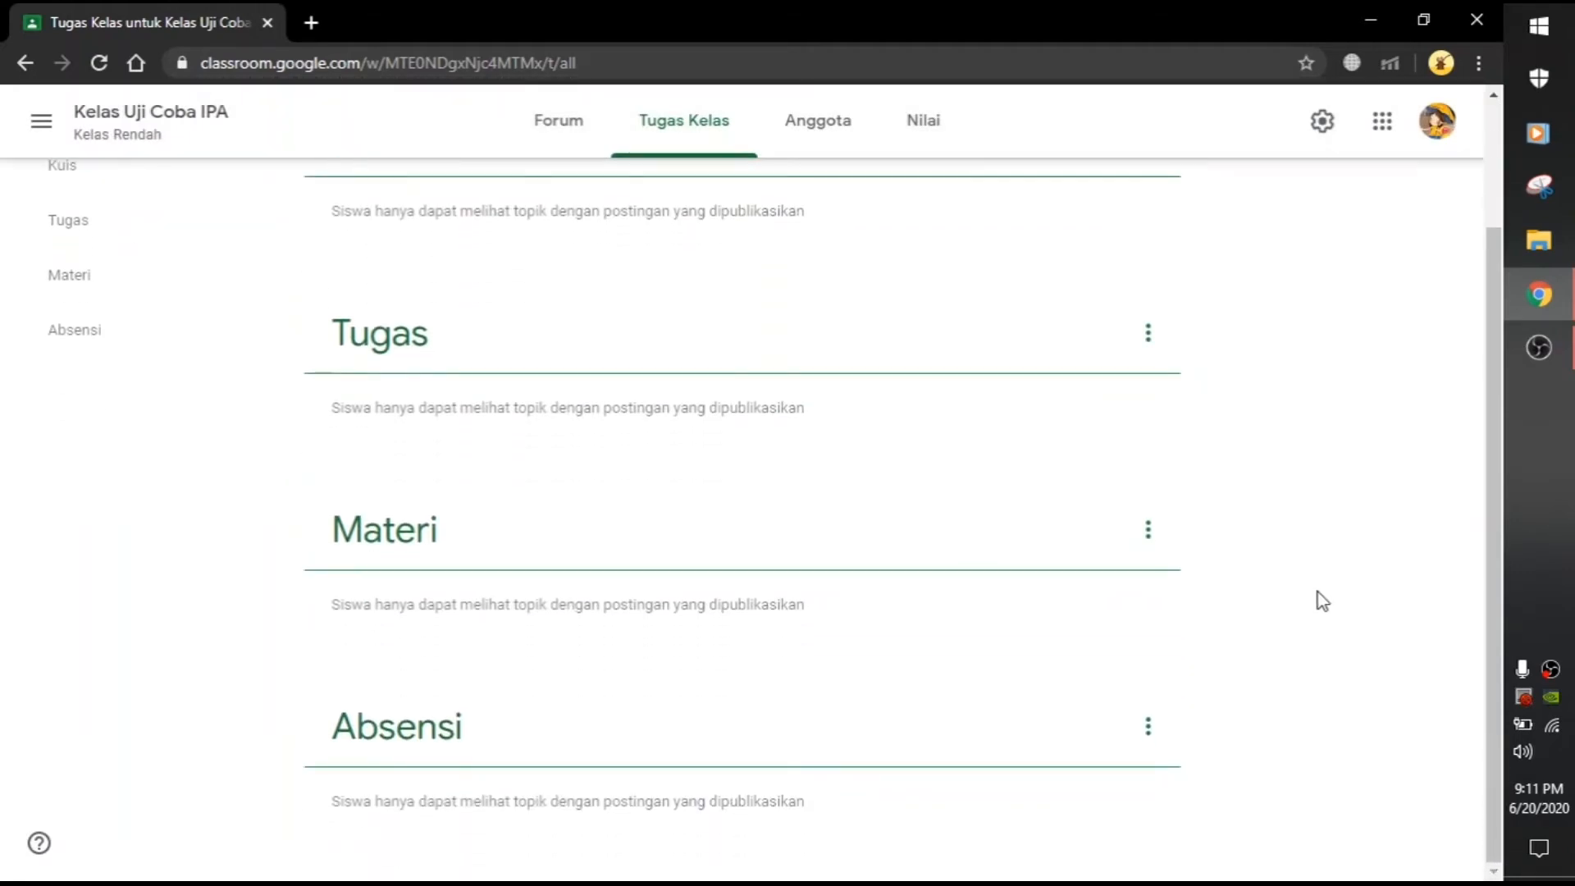
{"action": "scroll", "coordinate": [1316, 592], "scroll_direction": "up", "scroll_amount": 1}
{"action": "scroll", "coordinate": [1213, 460], "scroll_direction": "down", "scroll_amount": 2}
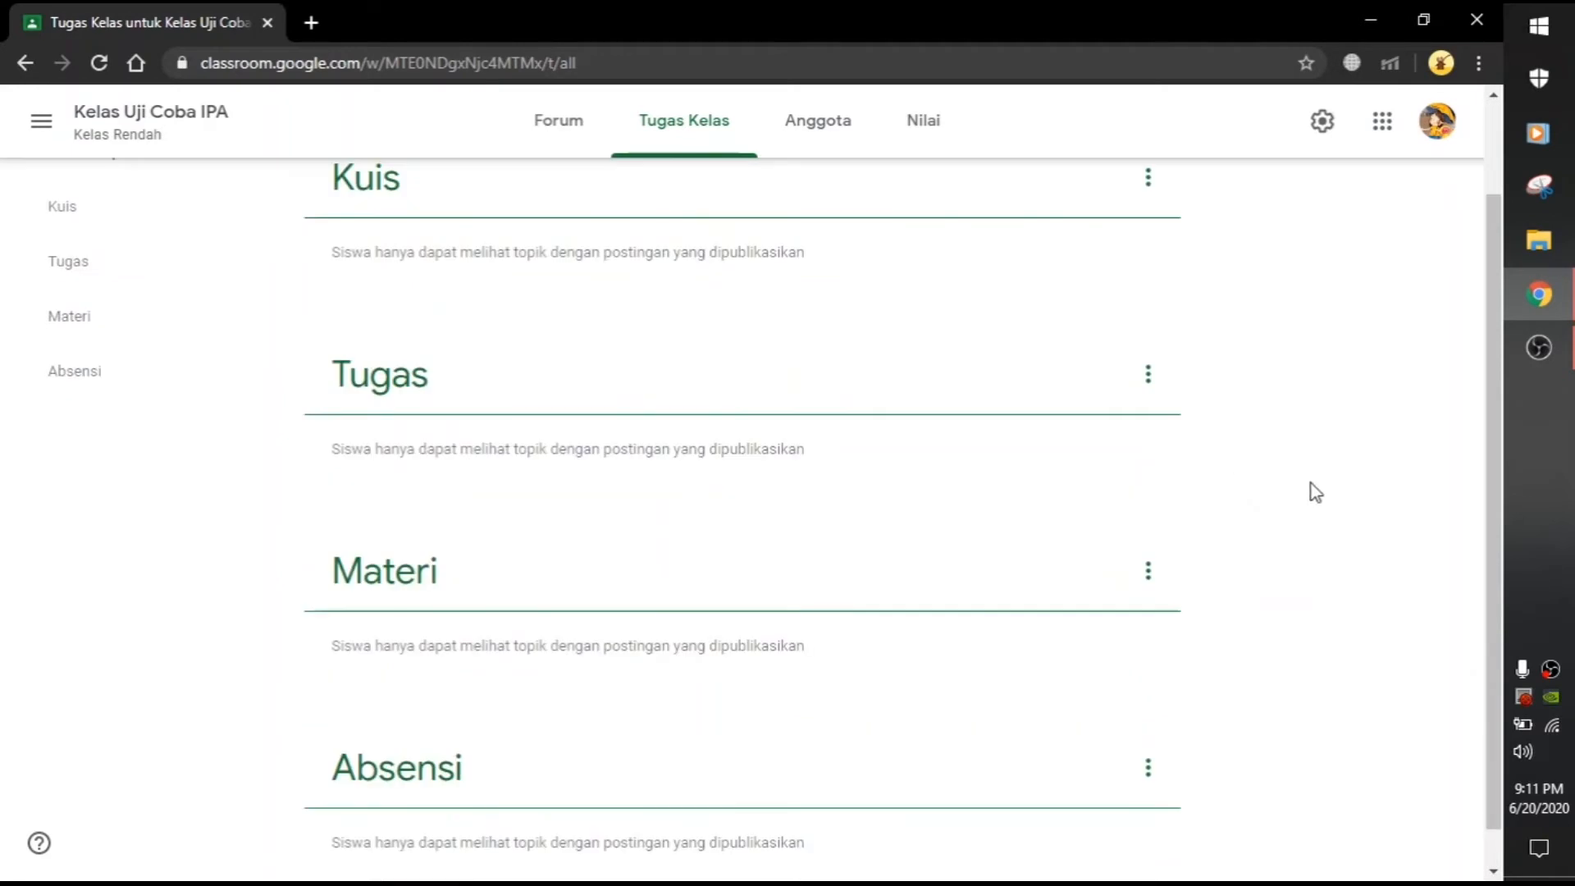
{"action": "scroll", "coordinate": [1335, 510], "scroll_direction": "up", "scroll_amount": 2}
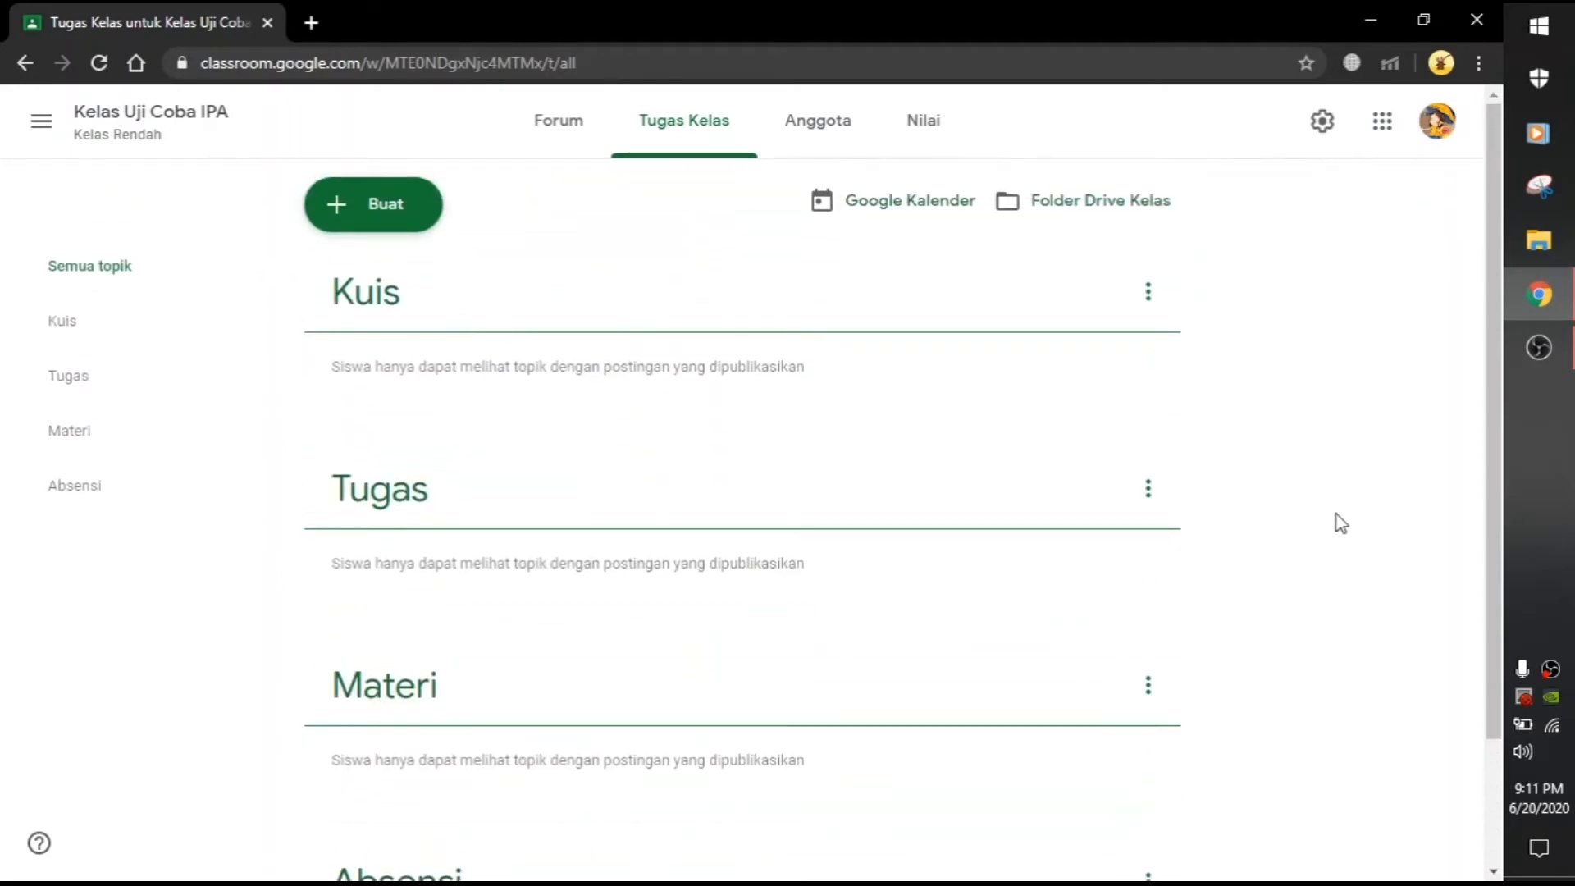
{"action": "scroll", "coordinate": [1340, 522], "scroll_direction": "down", "scroll_amount": 2}
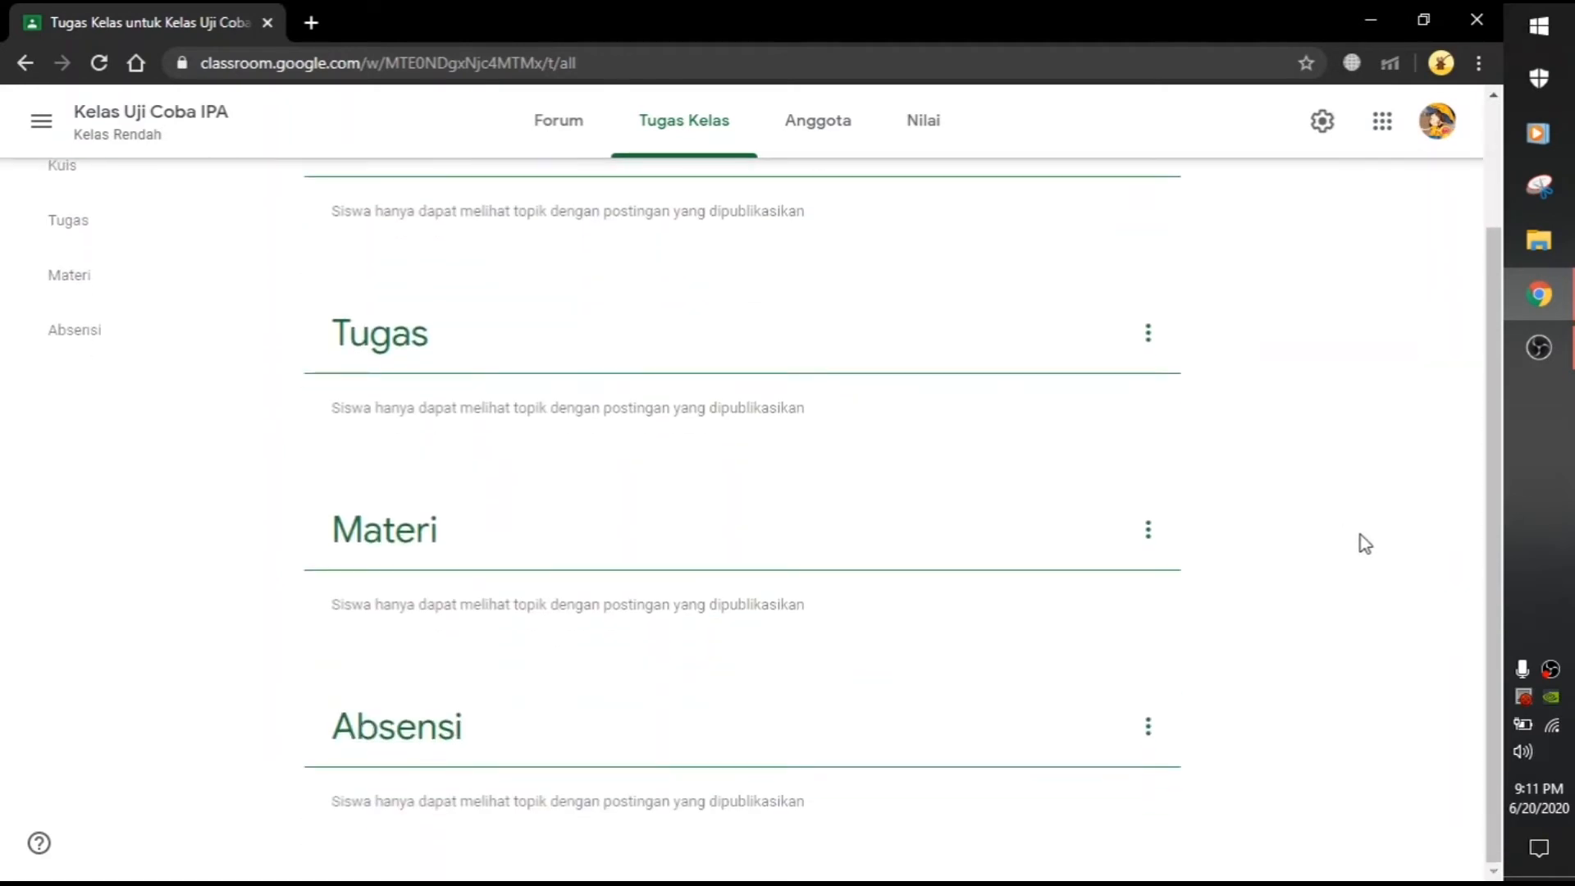
{"action": "scroll", "coordinate": [1164, 571], "scroll_direction": "up", "scroll_amount": 2}
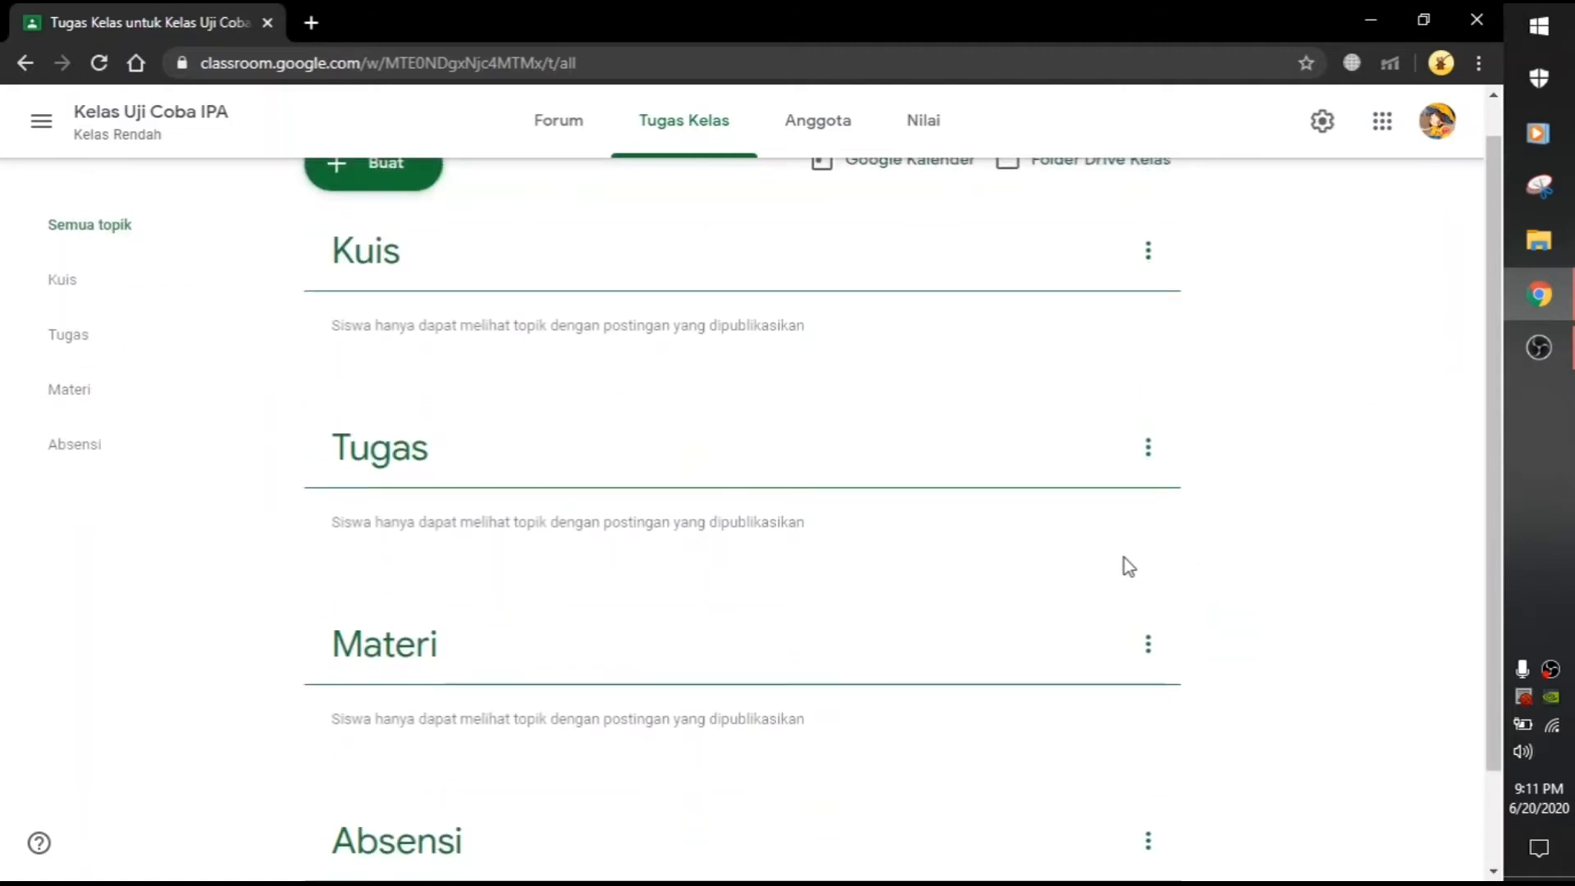
Step: Create an assignment draft titled 'Absensi 31 Mei 2020' and open its Tambahkan attachment menu
{"action": "left_click", "coordinate": [355, 185]}
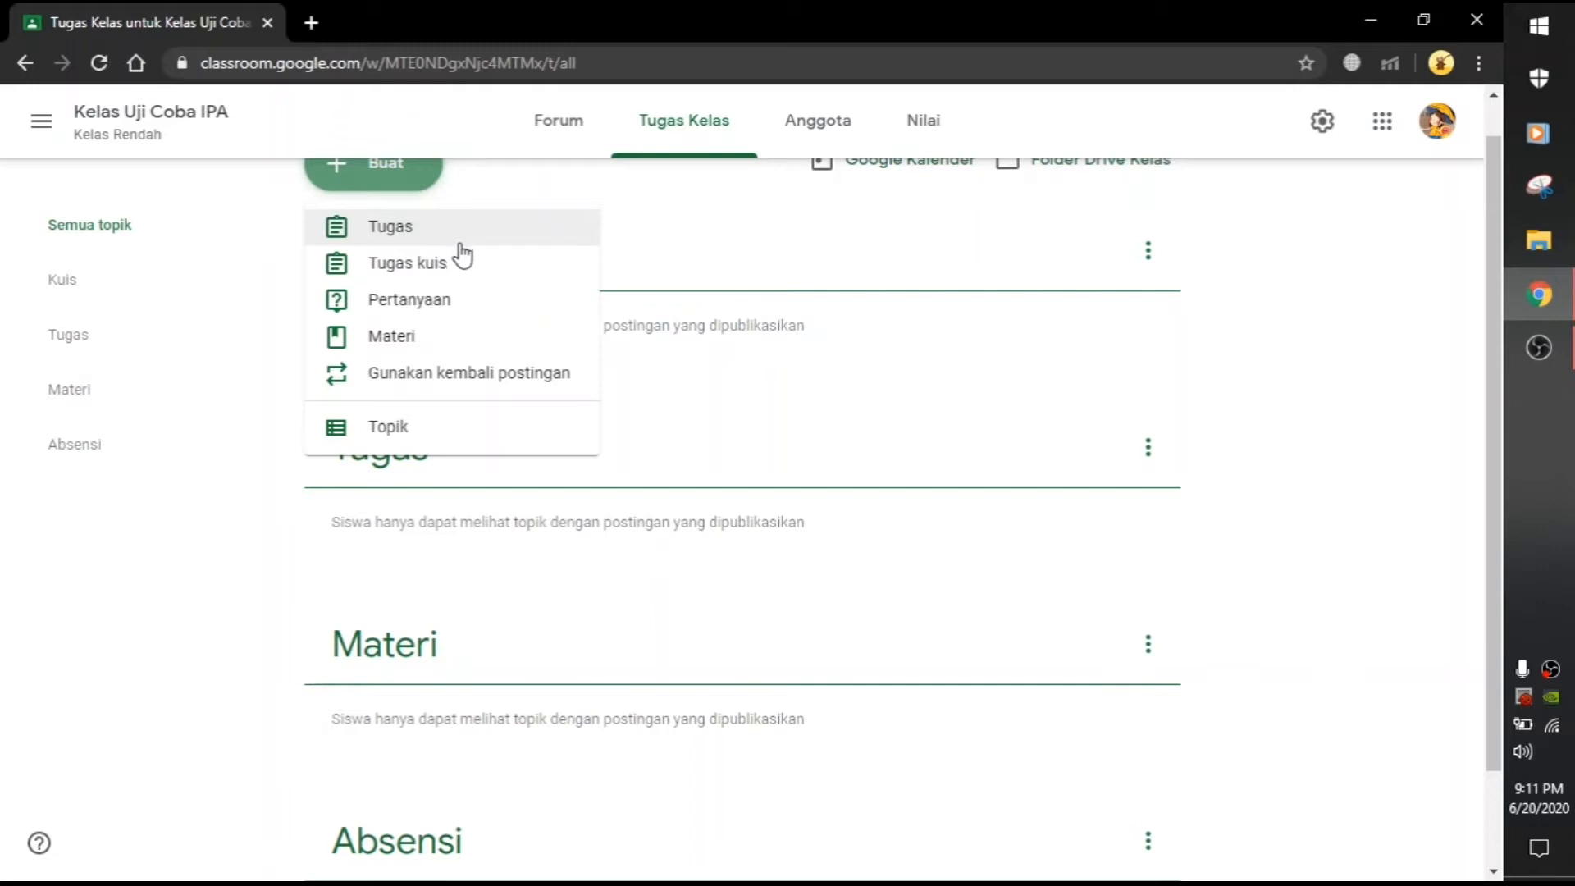
{"action": "left_click", "coordinate": [404, 238]}
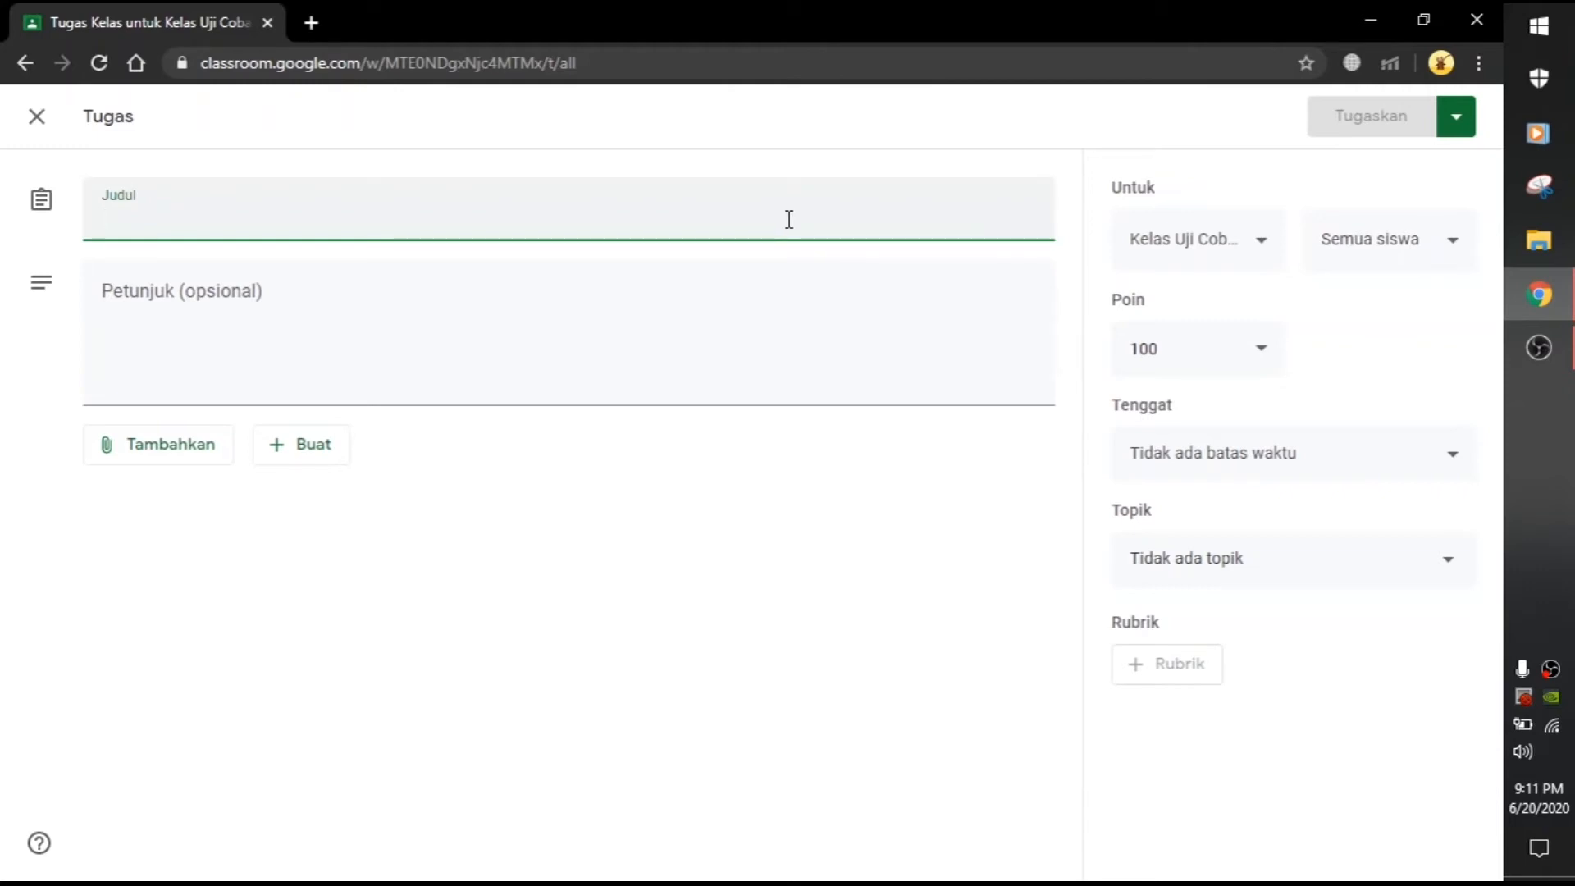
{"action": "type", "text": "Absensi 31"}
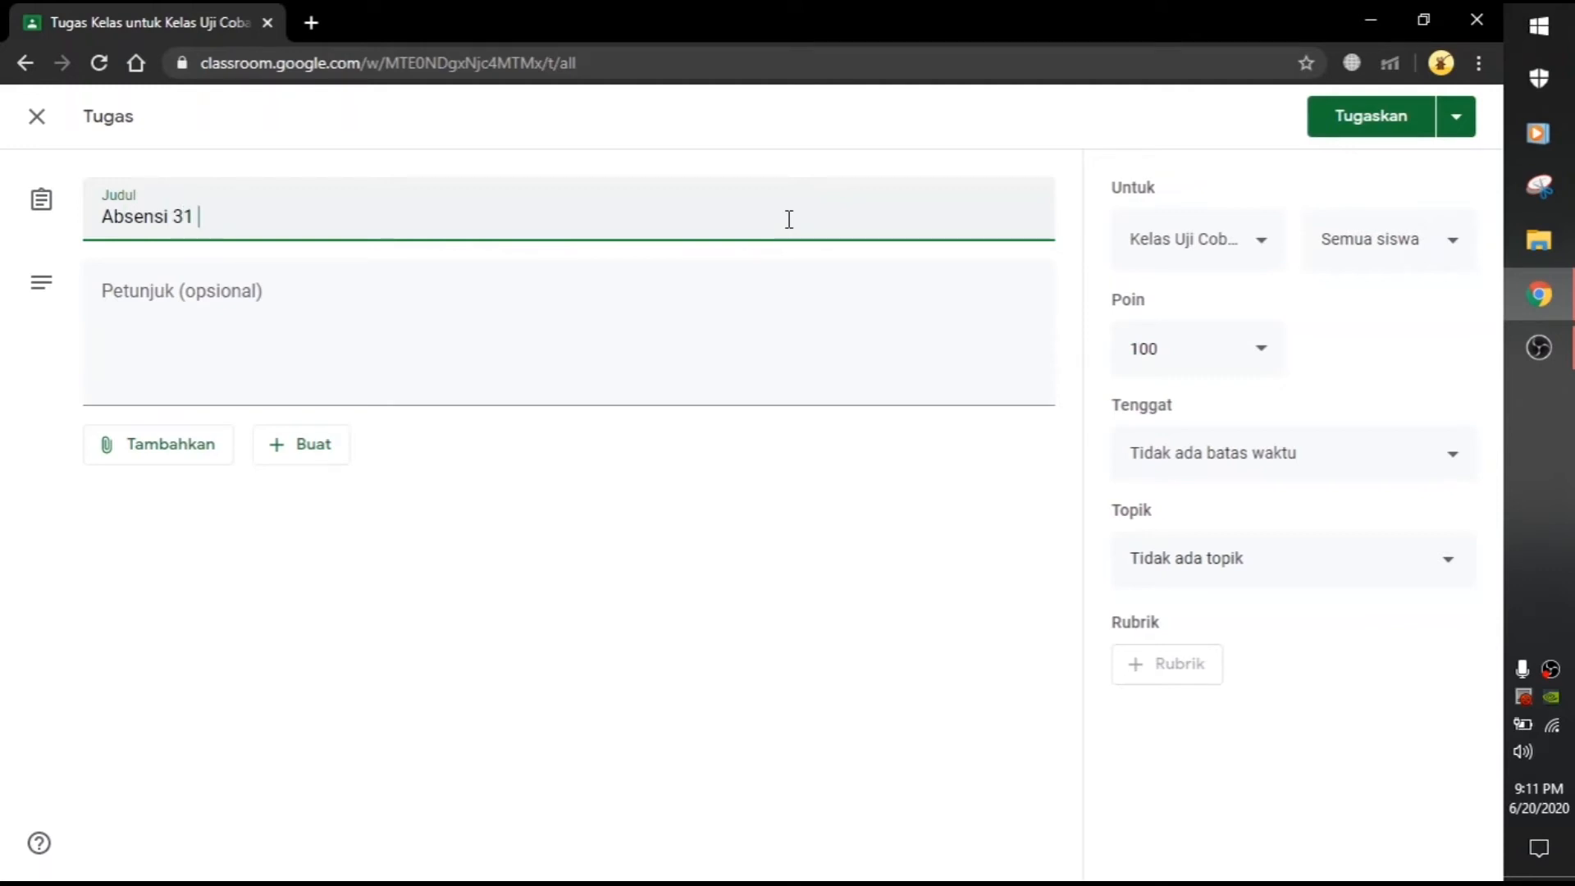
{"action": "type", "text": " Mei 2020"}
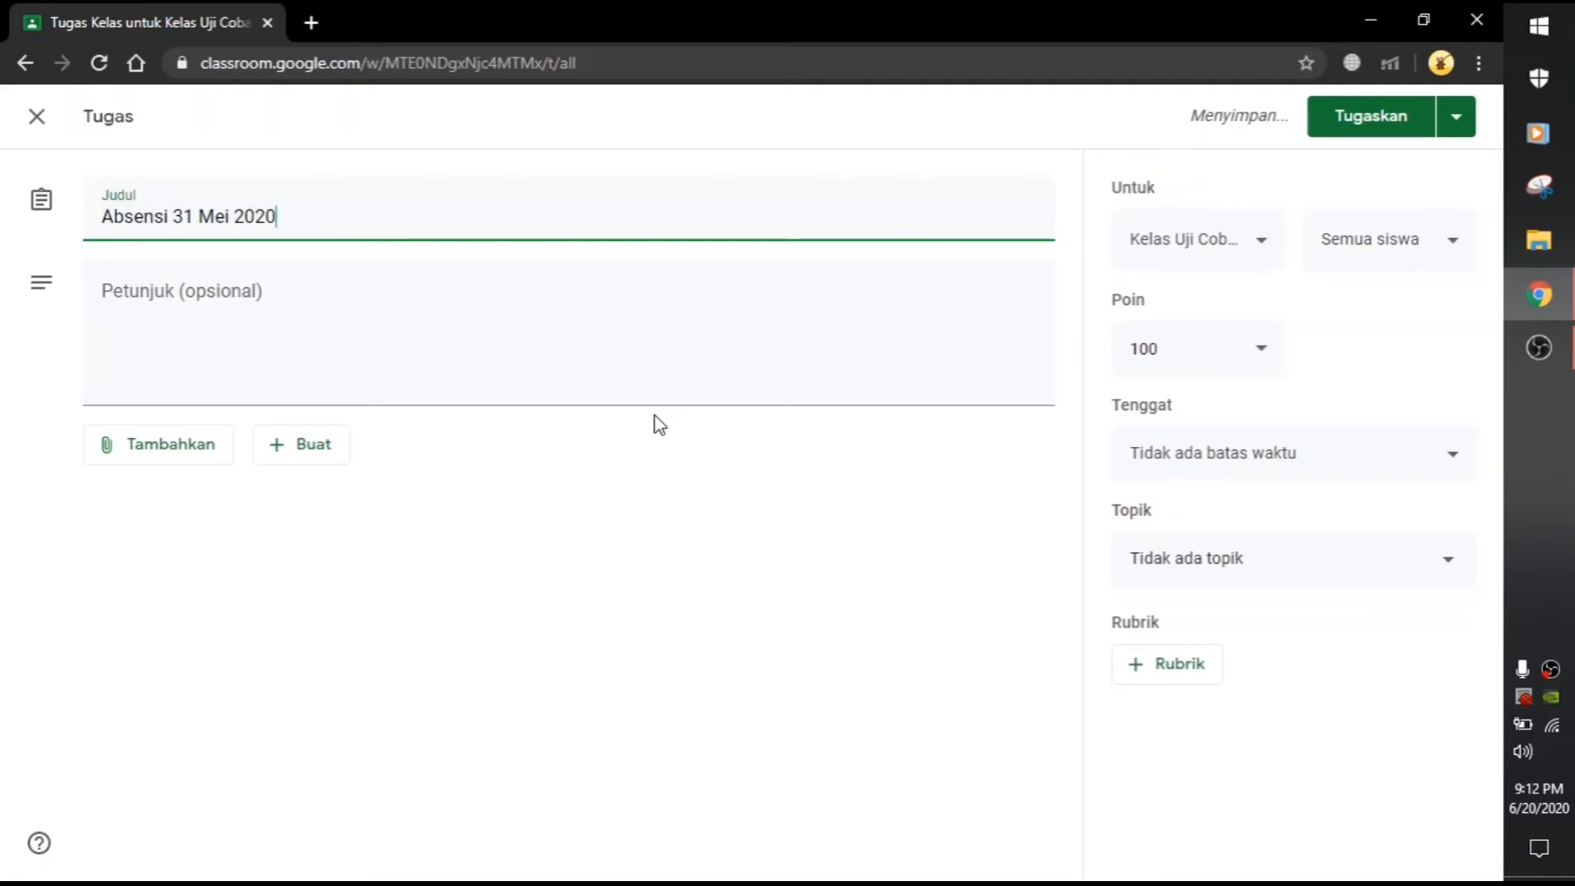
{"action": "left_click", "coordinate": [671, 379]}
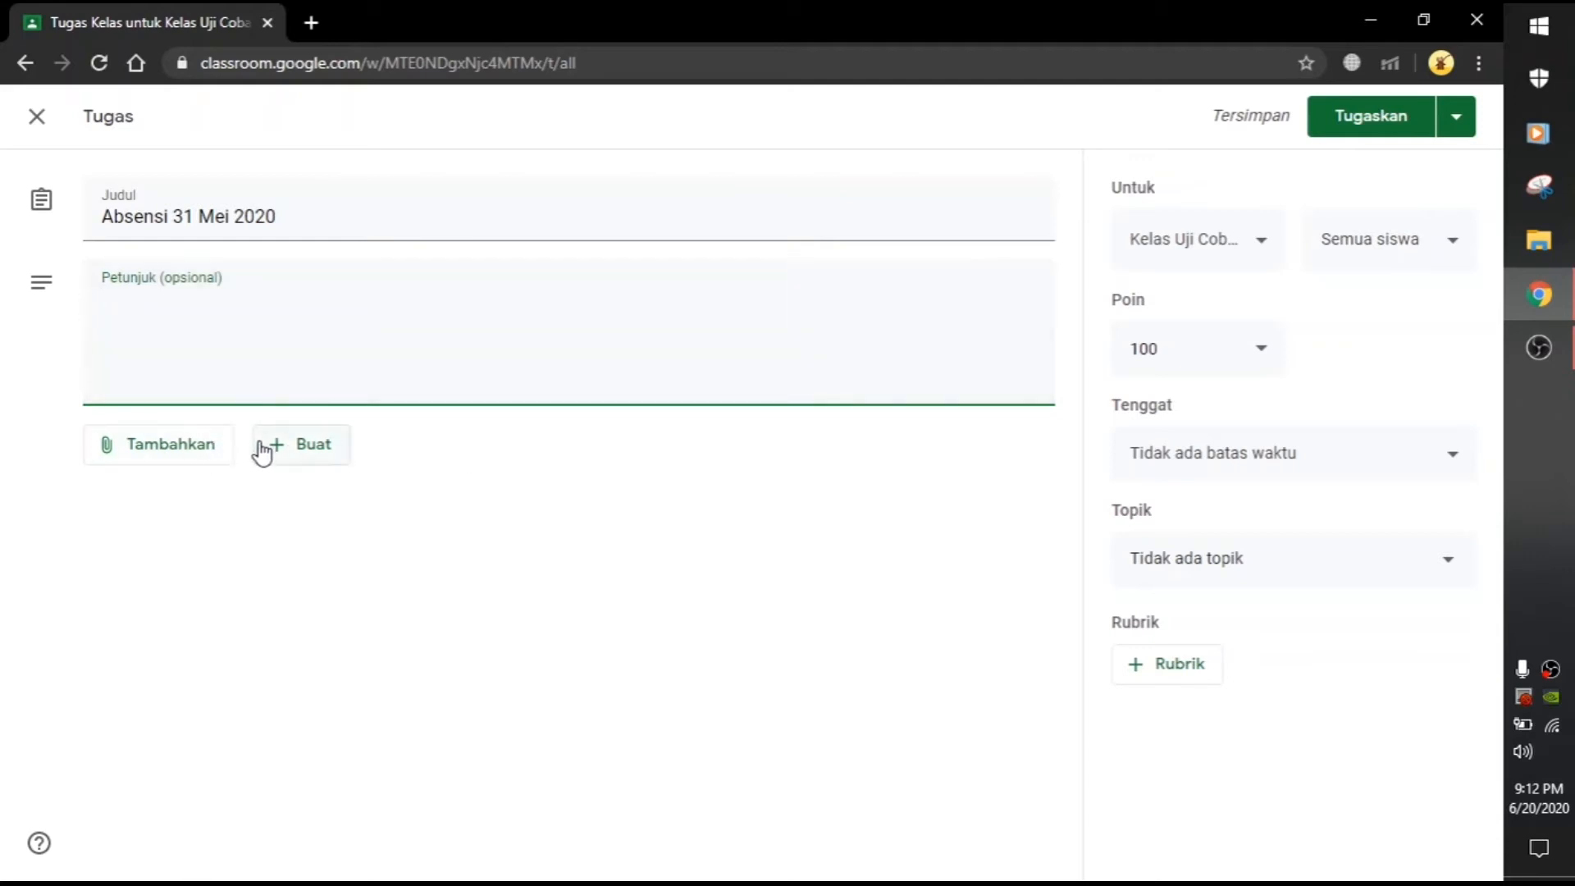
{"action": "left_click", "coordinate": [169, 458]}
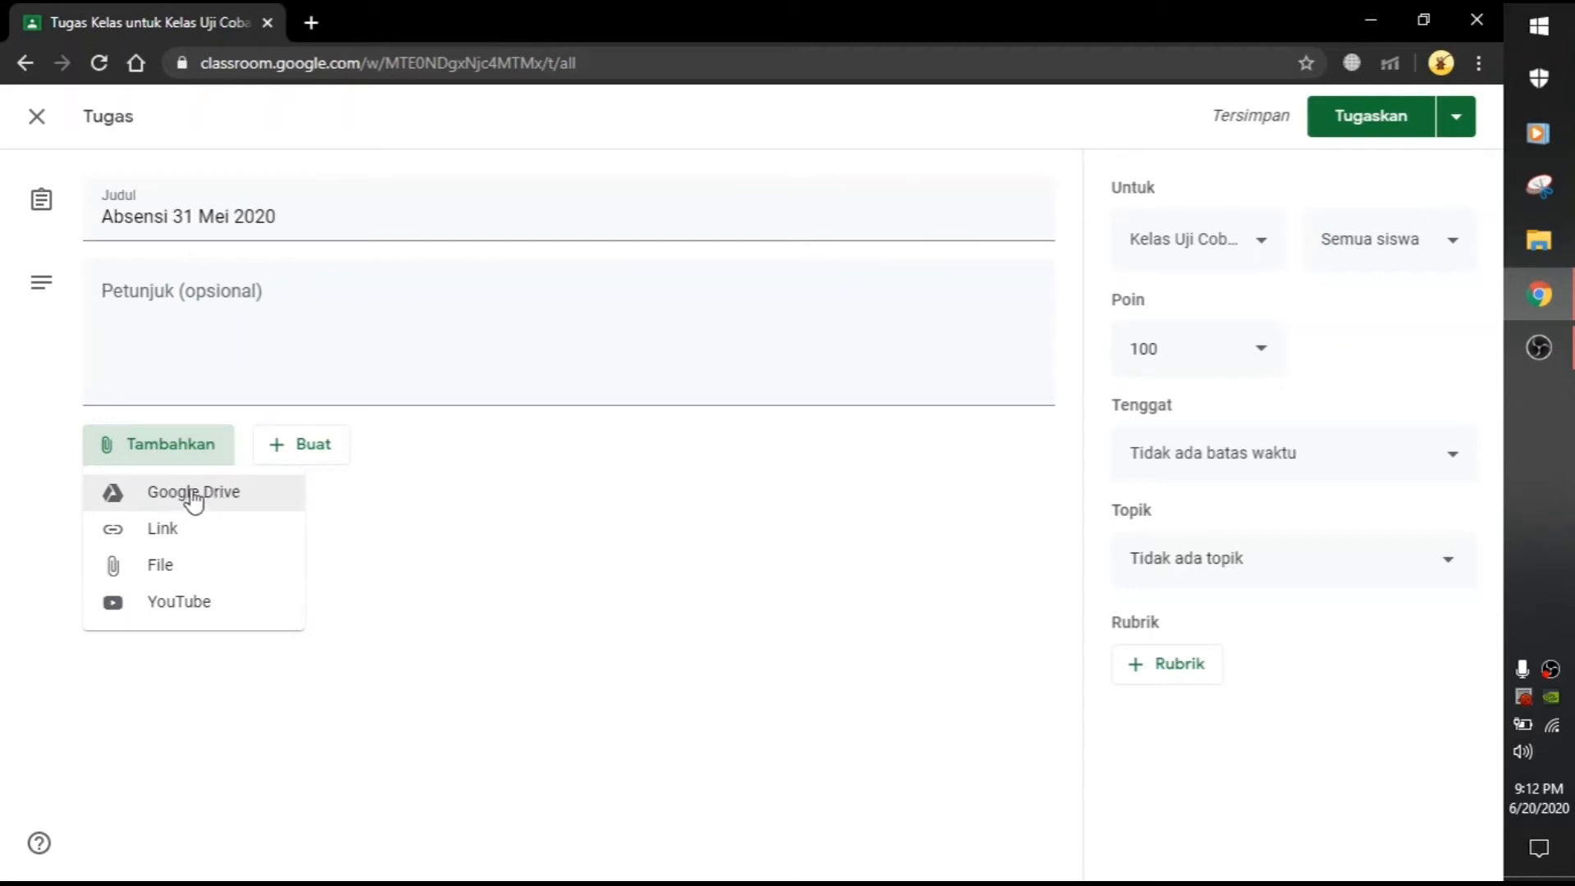
Step: Attach the ABSENSI 31 MEI Google Form from Drive Saya to the assignment
{"action": "left_click", "coordinate": [224, 502]}
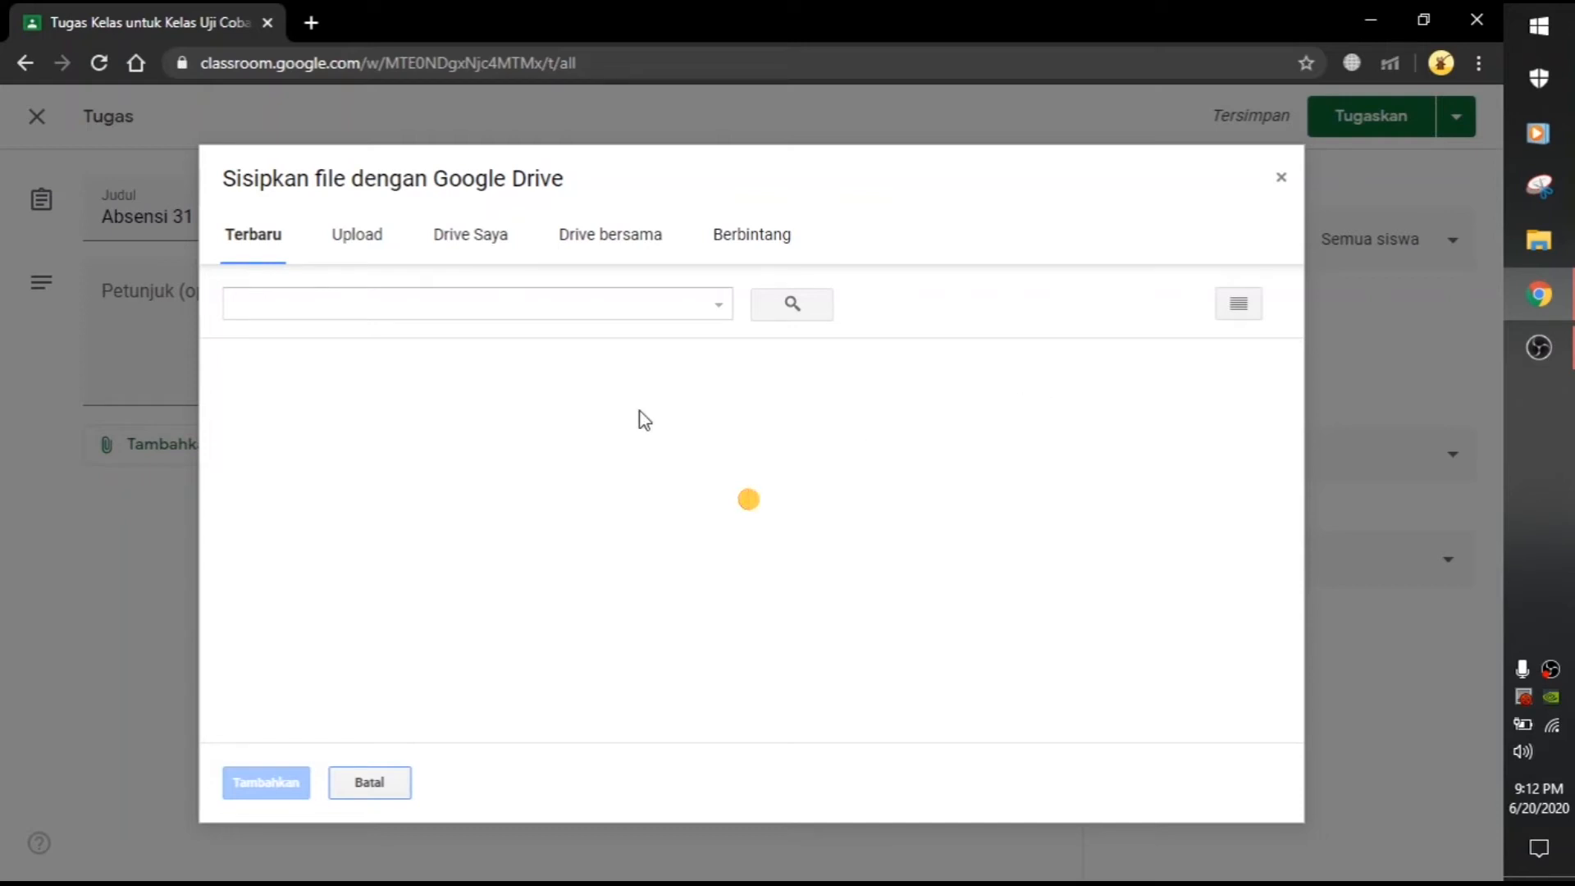
{"action": "left_click", "coordinate": [487, 247]}
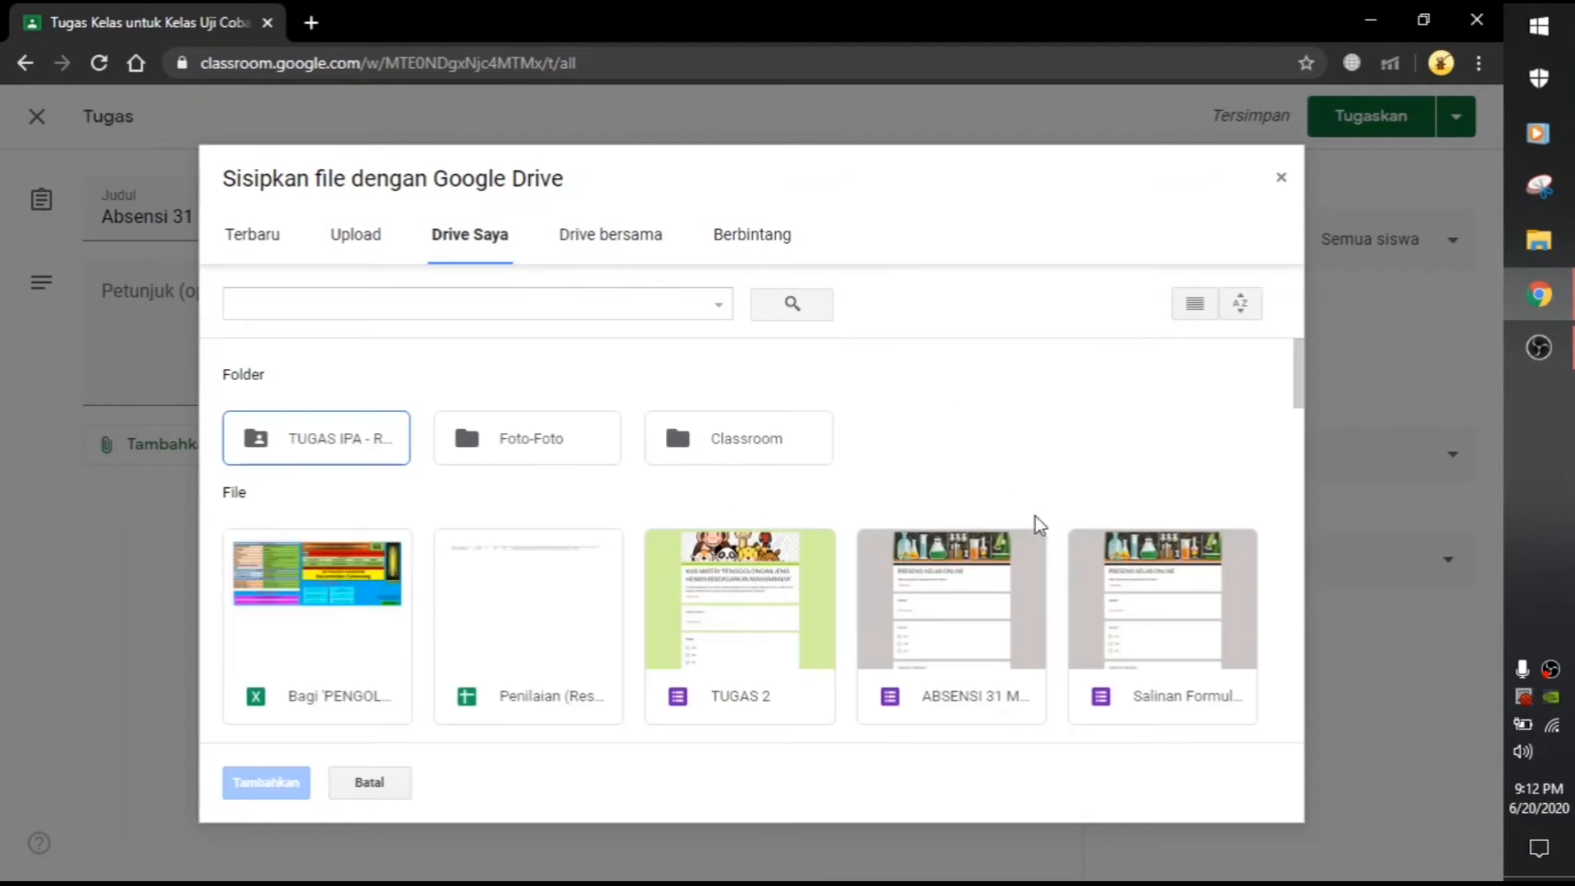
{"action": "left_click_drag", "start_coordinate": [1303, 382], "coordinate": [1297, 415]}
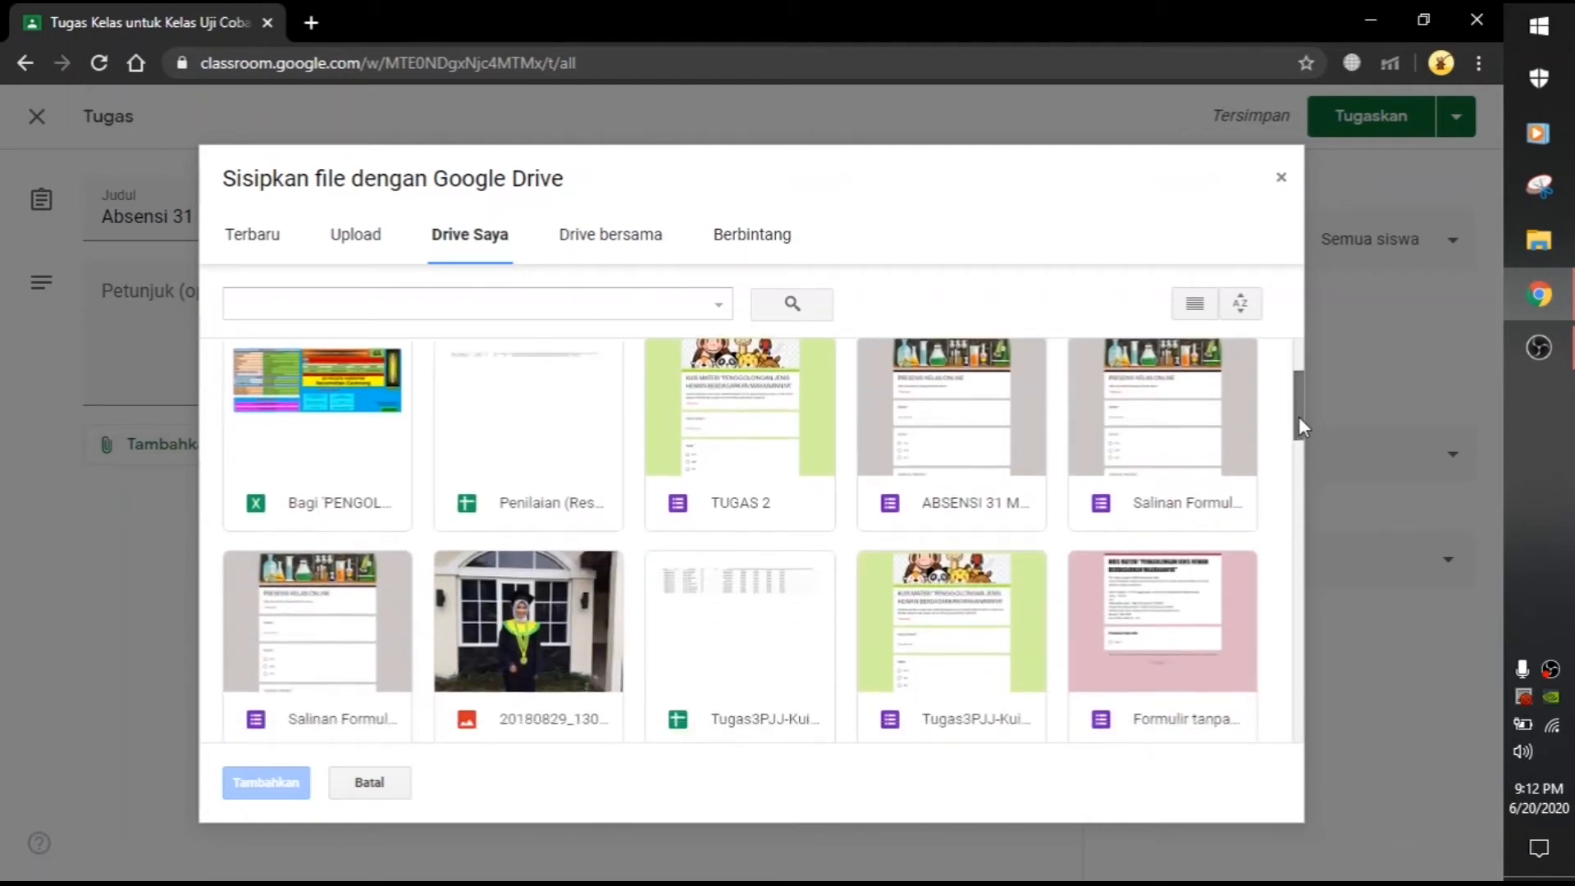
{"action": "left_click", "coordinate": [942, 512]}
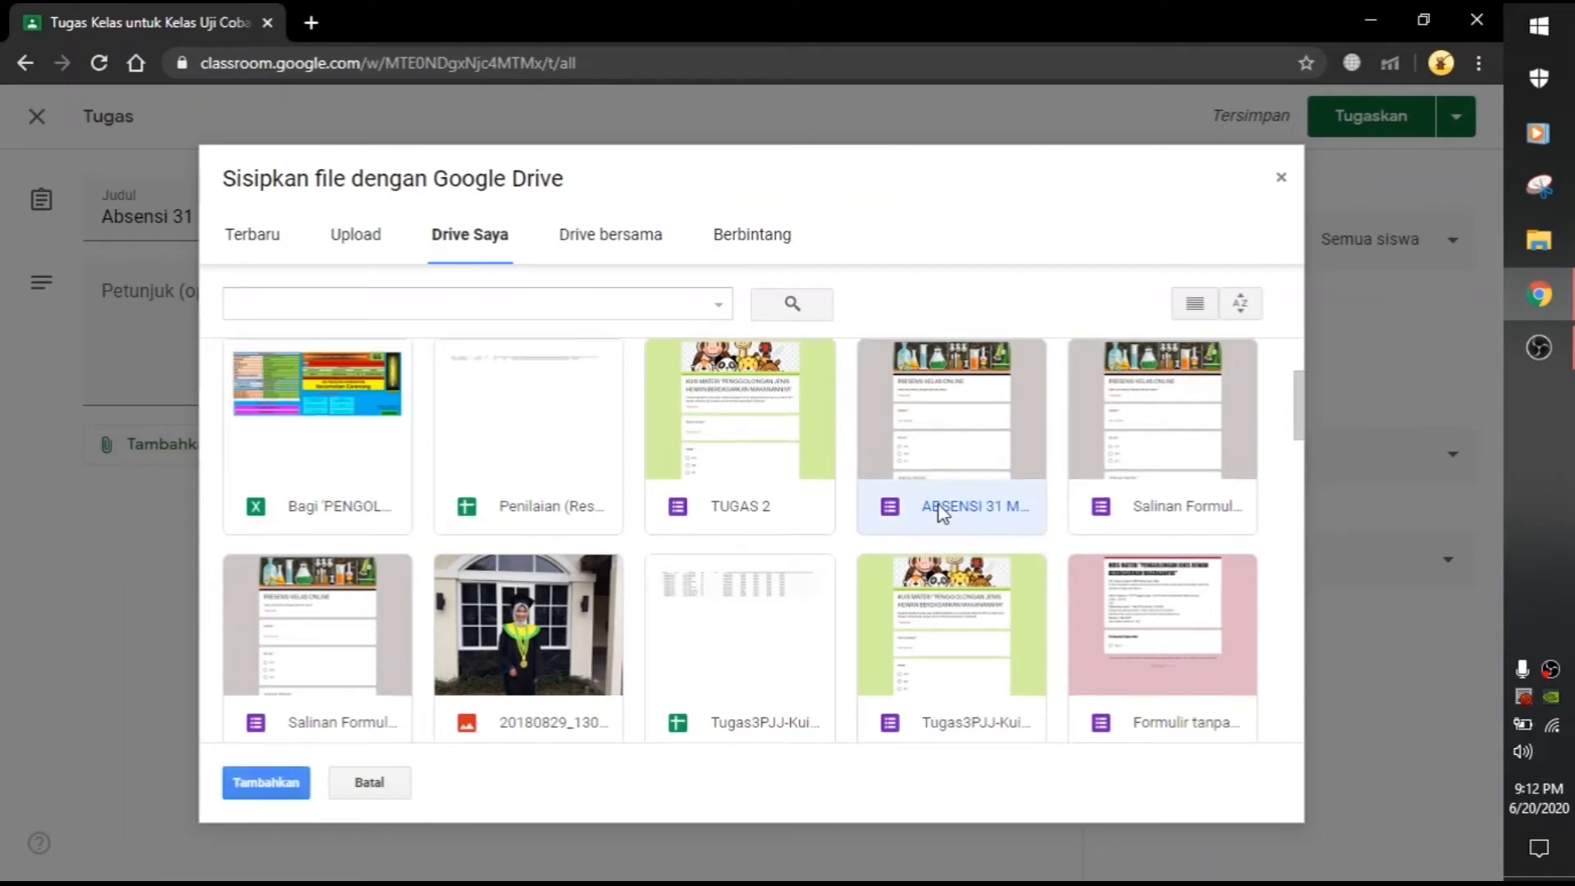
{"action": "left_click", "coordinate": [264, 783]}
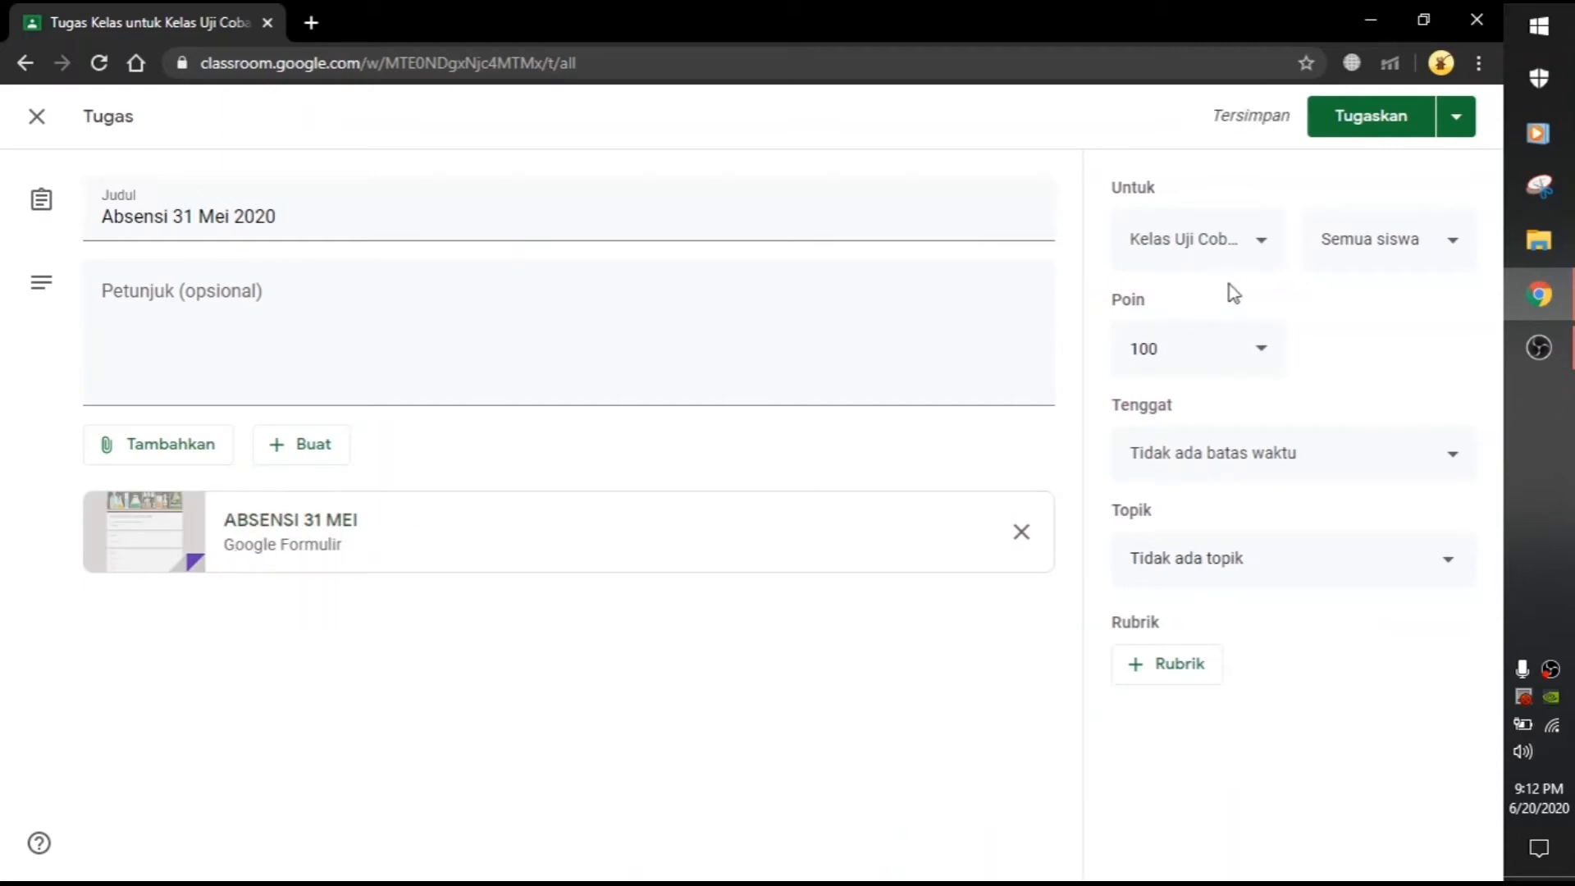
Step: Keep the class and 100 points, and set the due date to 31 May 2020, 23.59
{"action": "left_click", "coordinate": [1253, 256]}
{"action": "left_click", "coordinate": [1253, 257]}
{"action": "left_click", "coordinate": [1238, 351]}
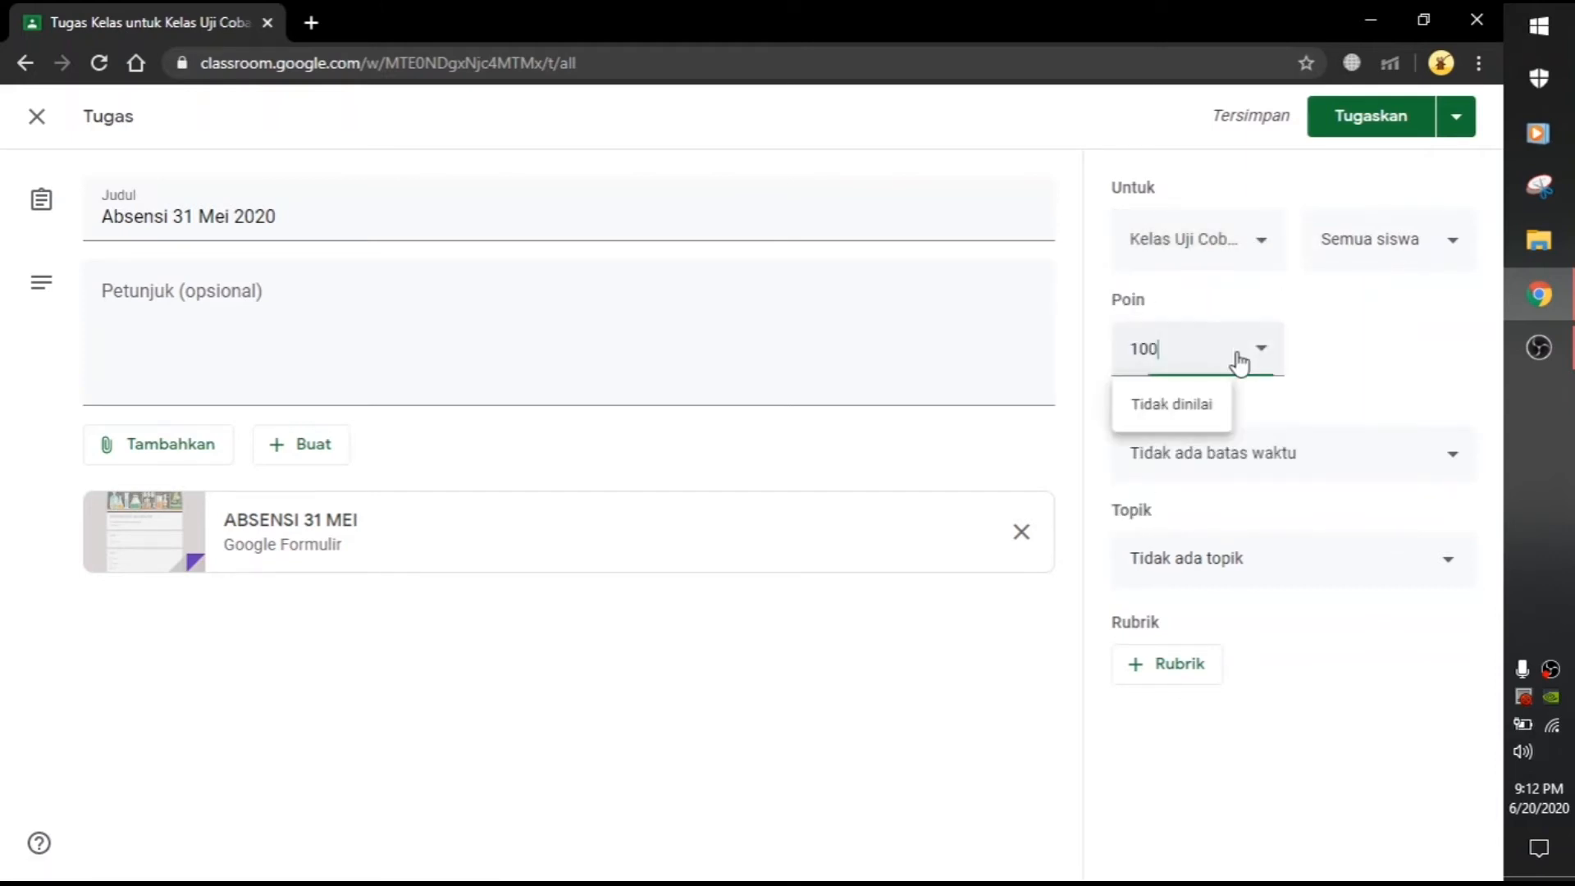
{"action": "left_click", "coordinate": [1332, 345]}
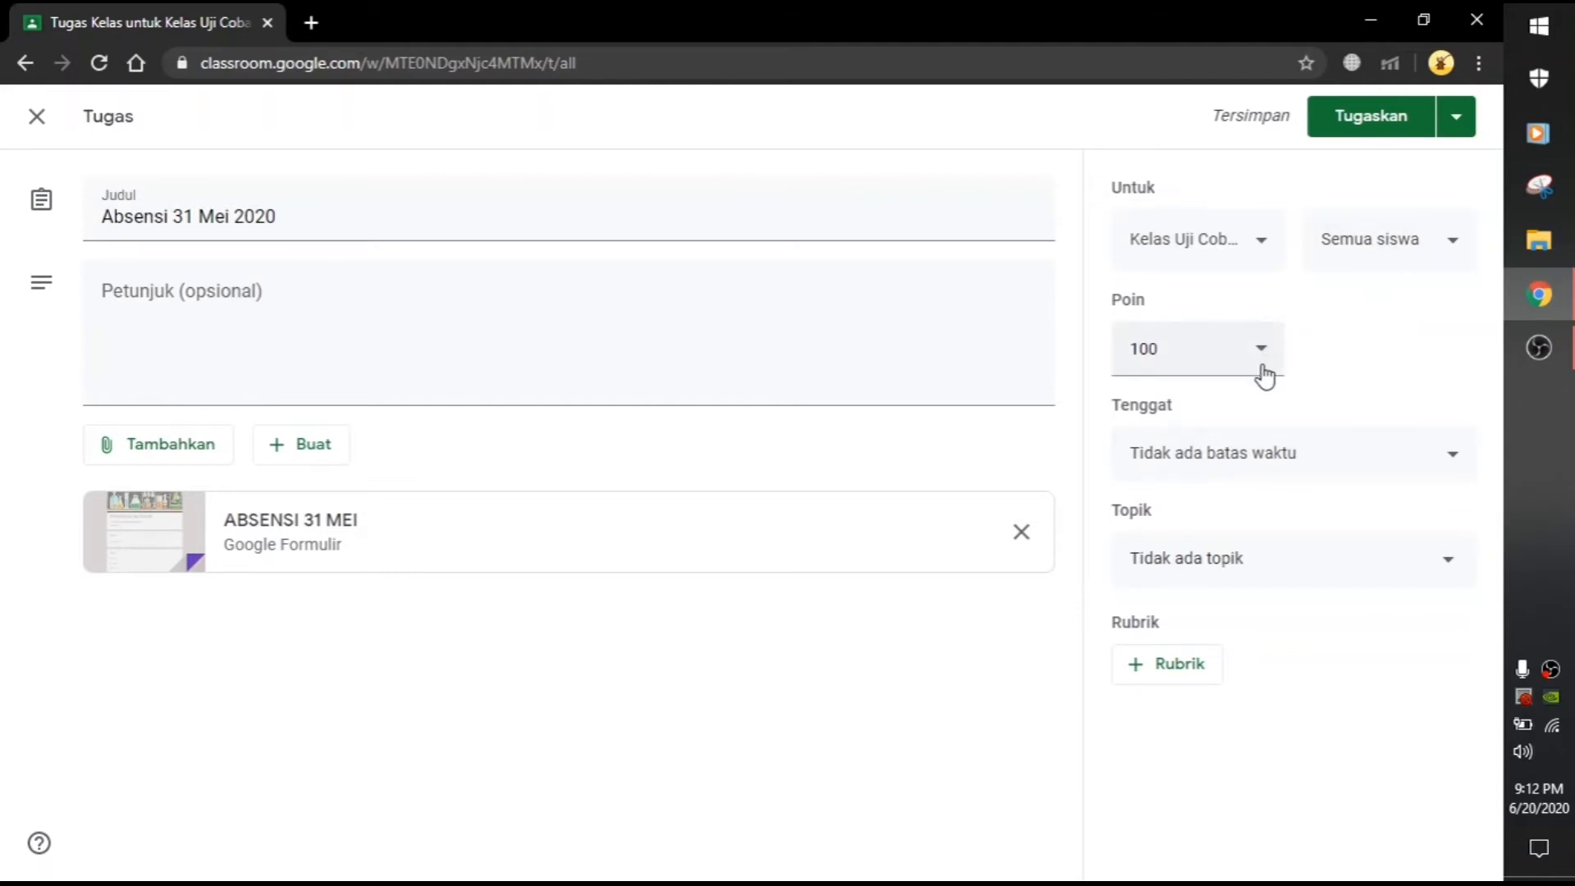
{"action": "left_click", "coordinate": [1274, 474]}
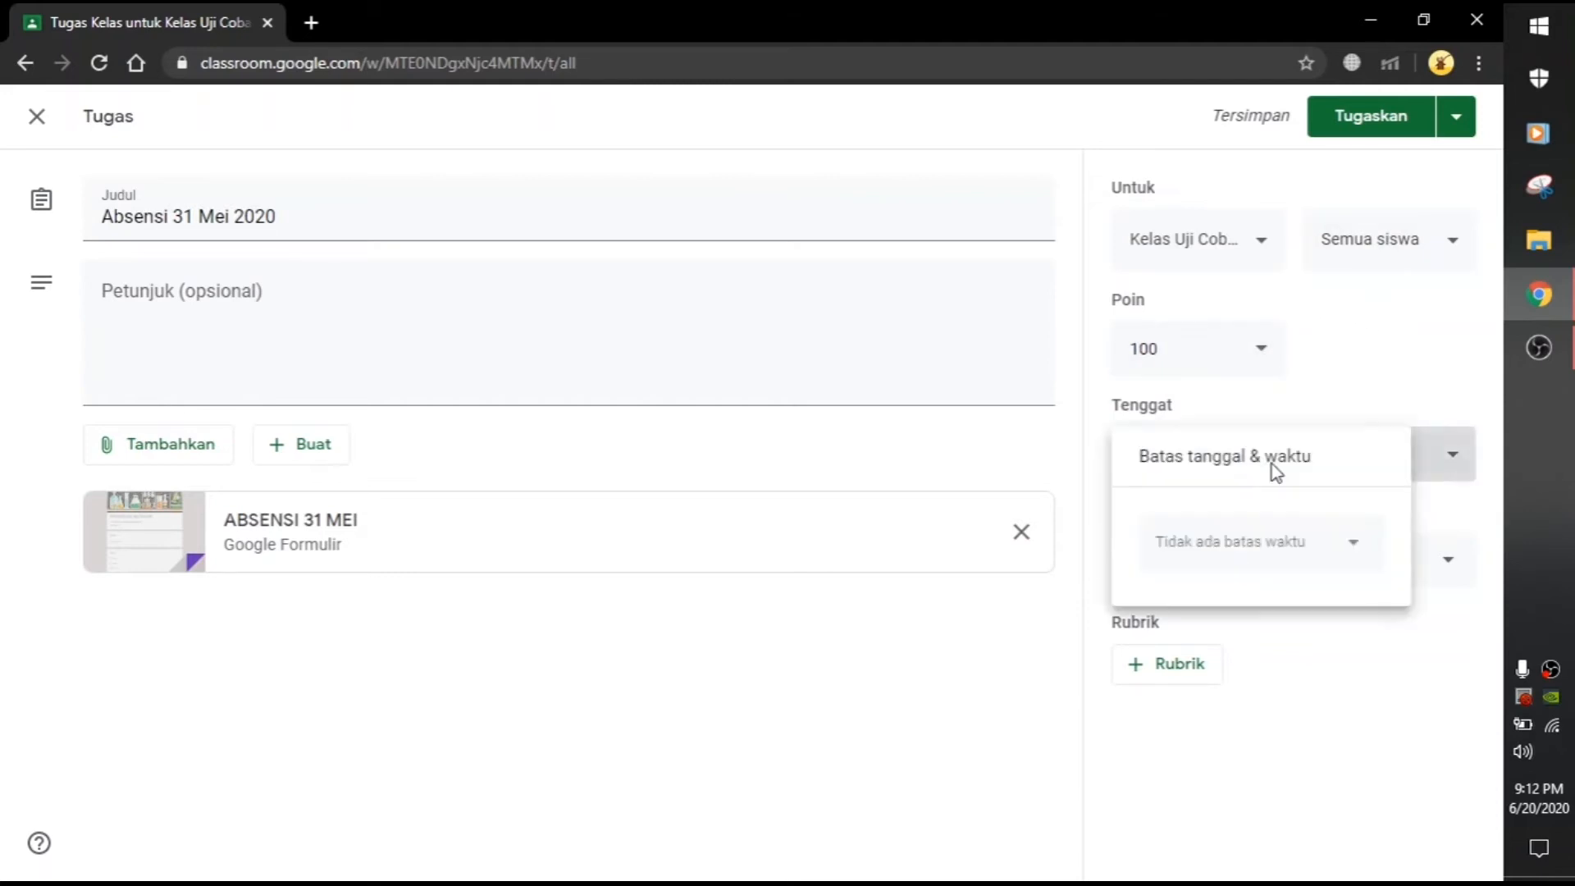
{"action": "left_click", "coordinate": [1335, 550]}
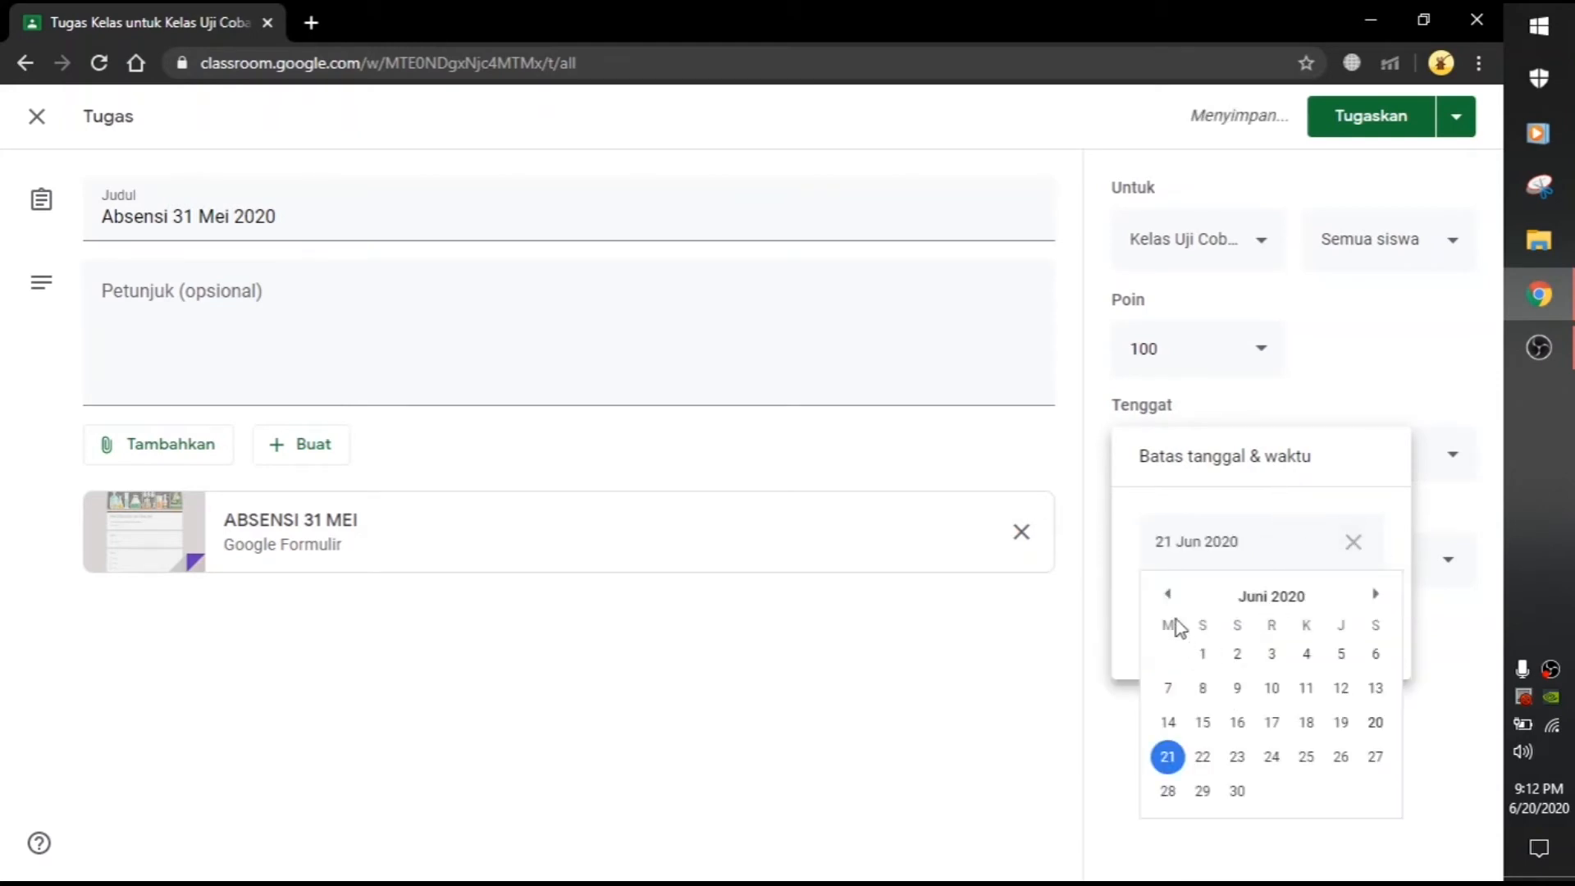
{"action": "left_click", "coordinate": [1164, 596]}
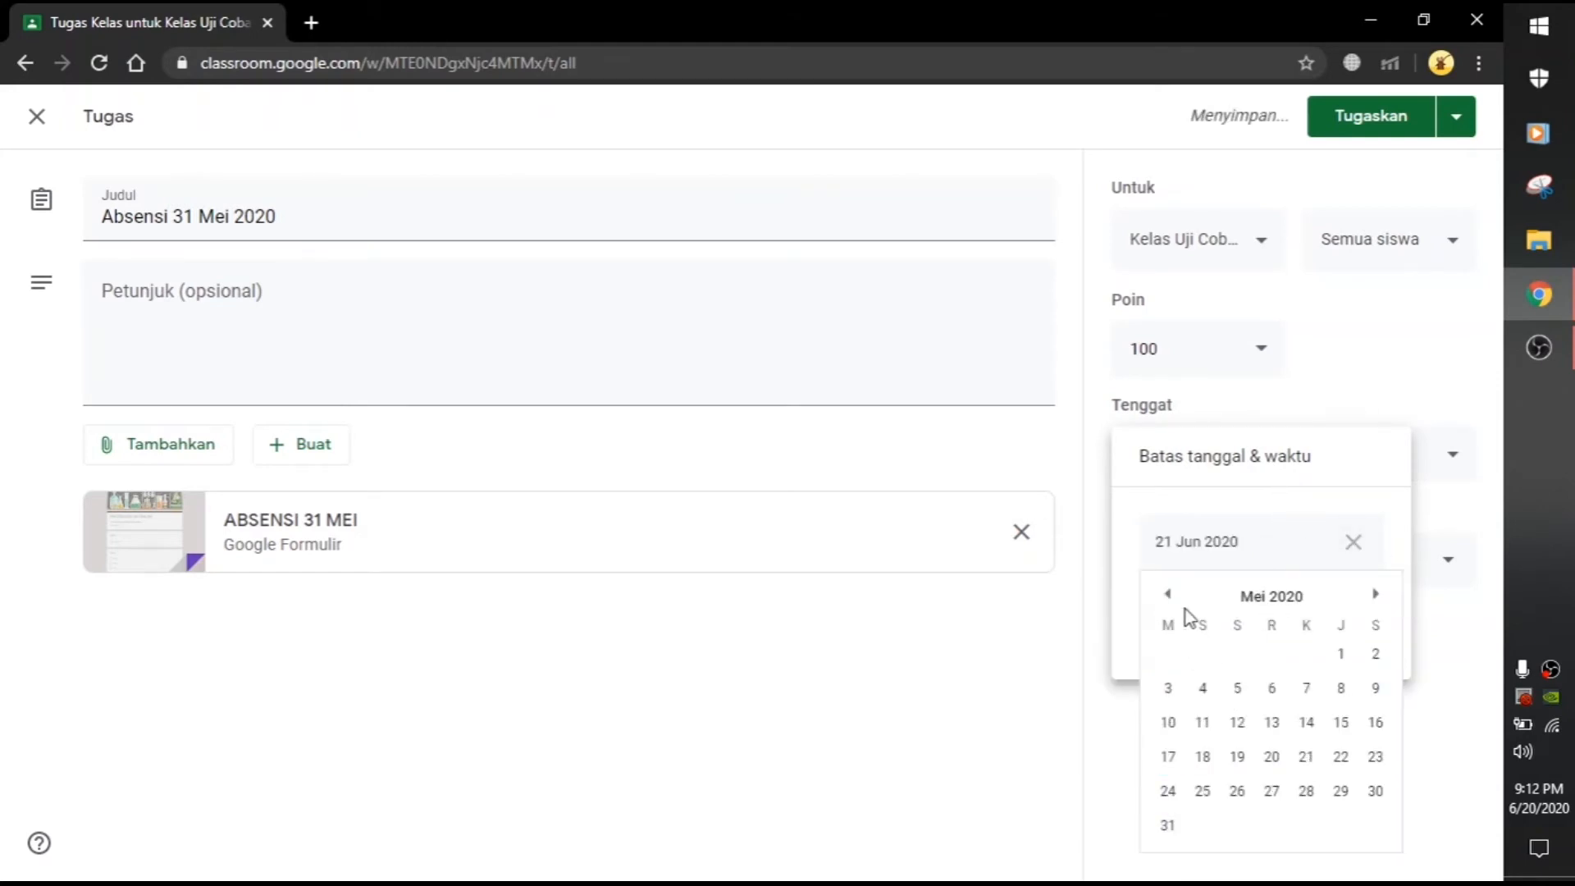
{"action": "left_click", "coordinate": [1167, 829]}
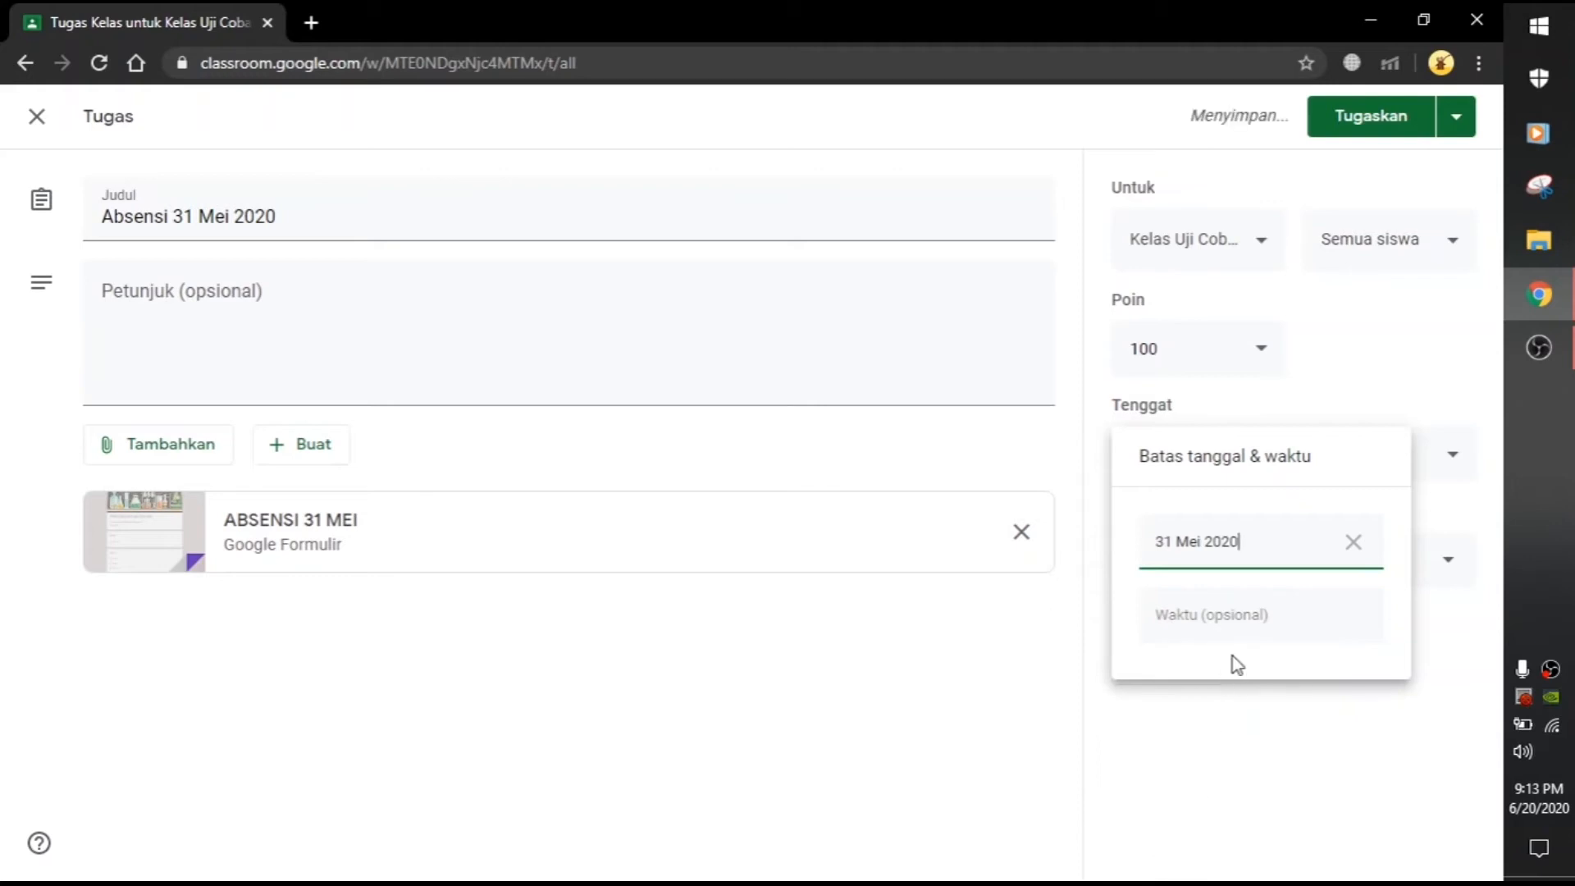
{"action": "left_click", "coordinate": [1251, 639]}
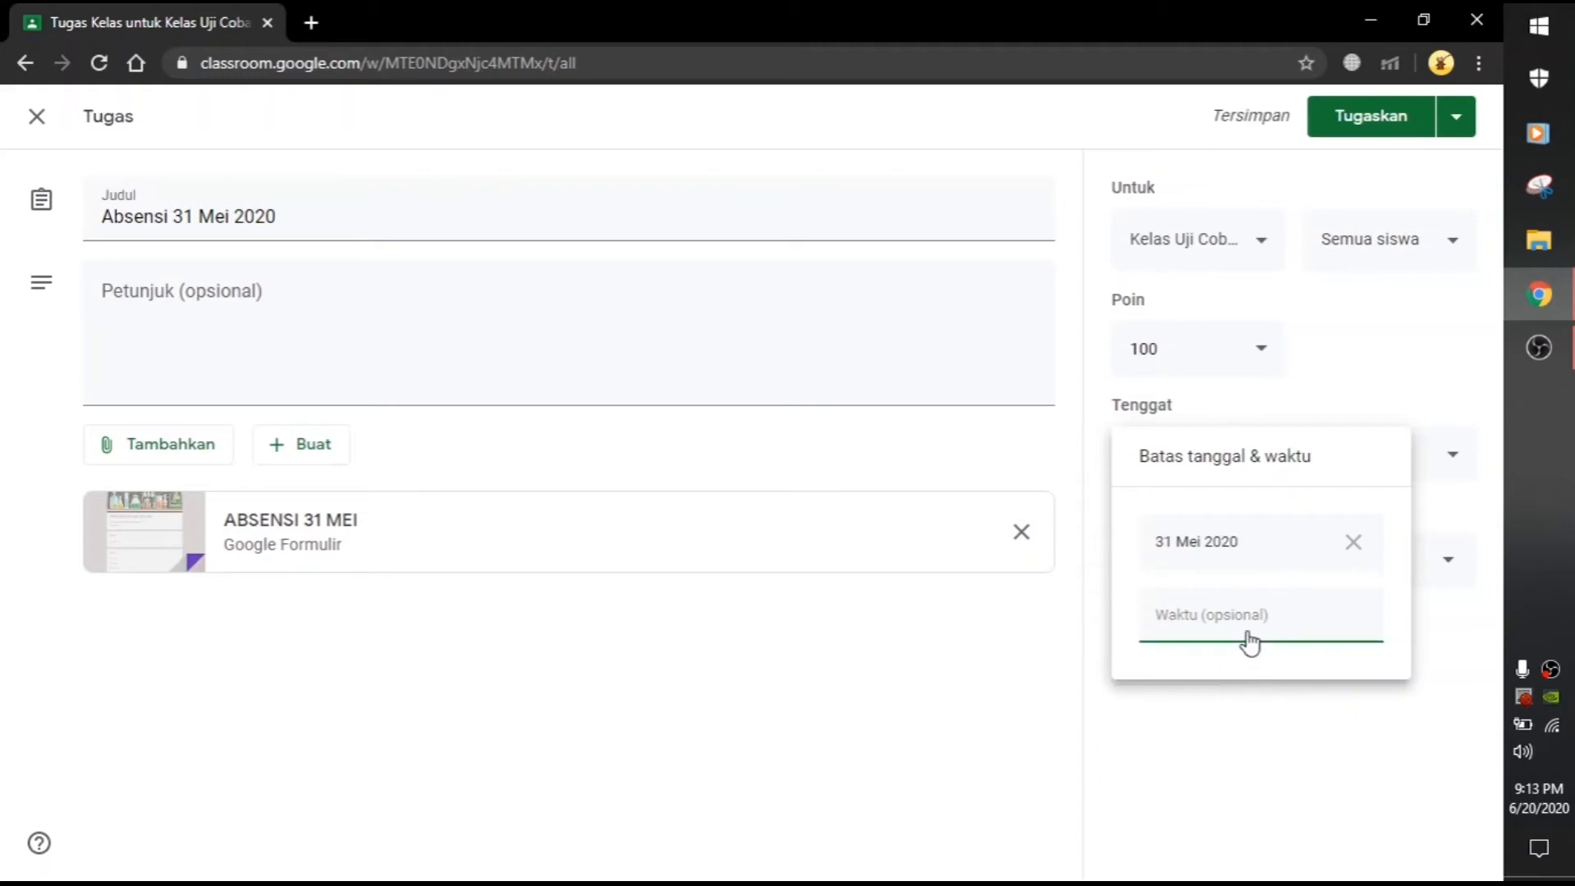
{"action": "left_click", "coordinate": [1243, 707]}
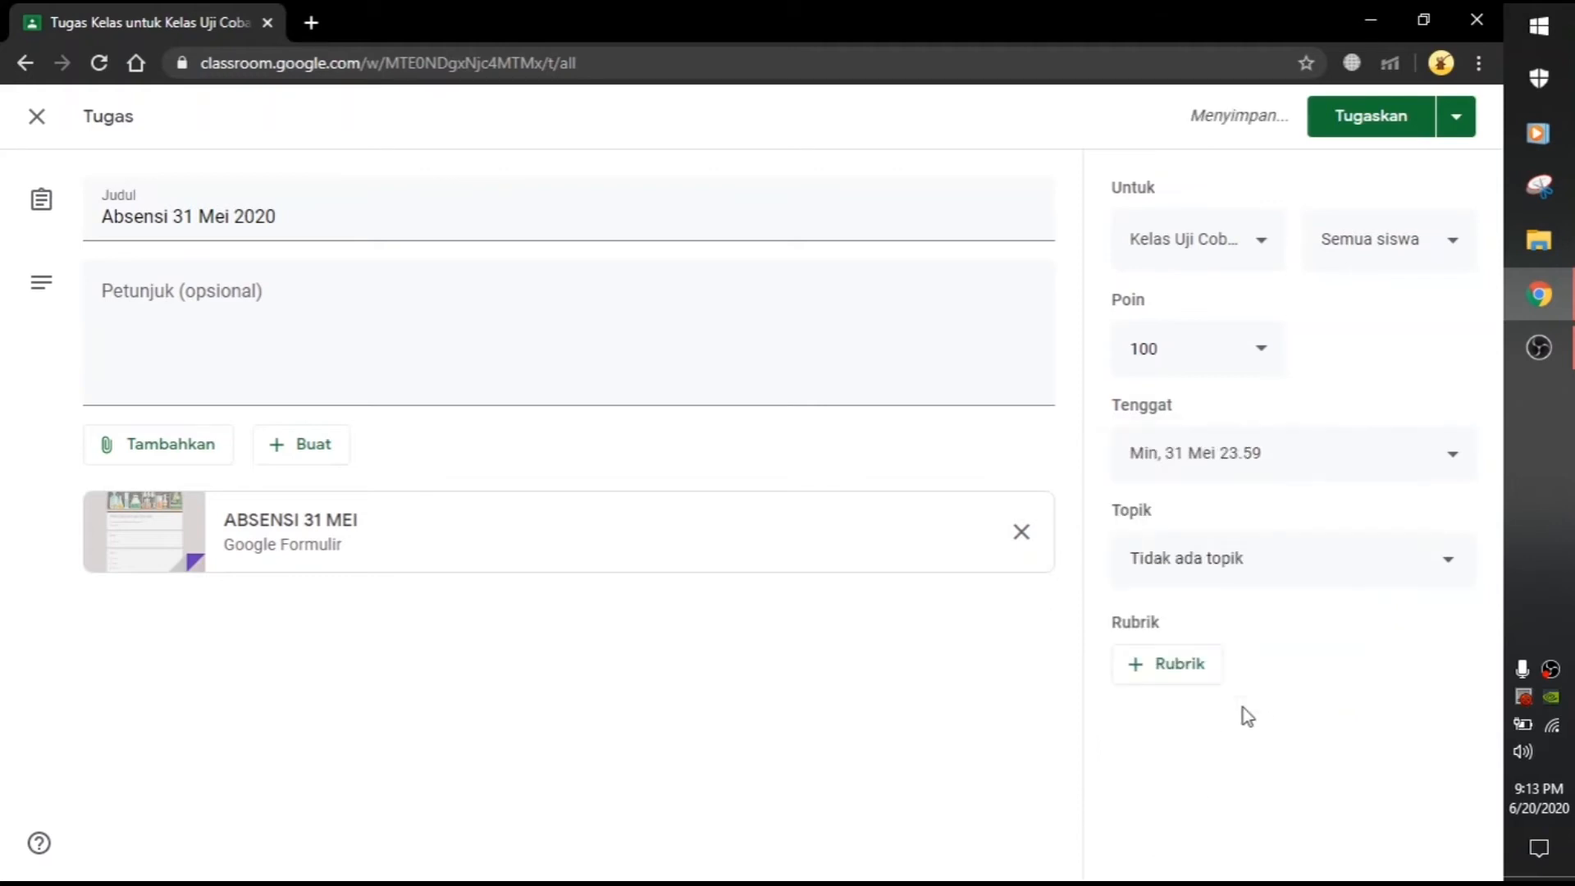
Step: File the assignment under the Absensi topic and post it to the class
{"action": "left_click", "coordinate": [1242, 556]}
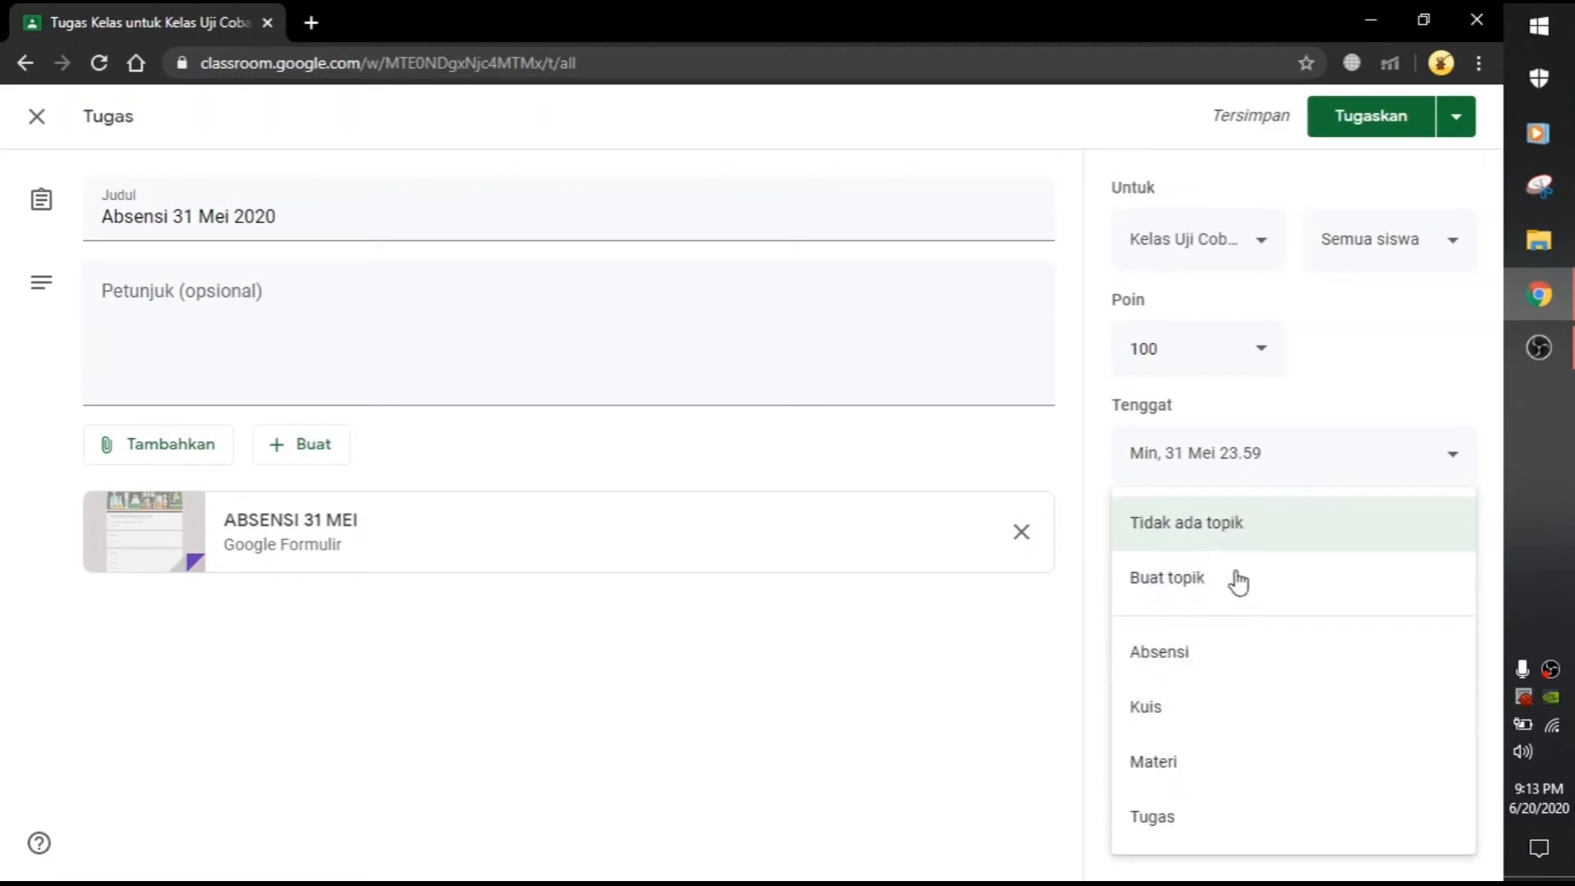
{"action": "left_click", "coordinate": [1191, 660]}
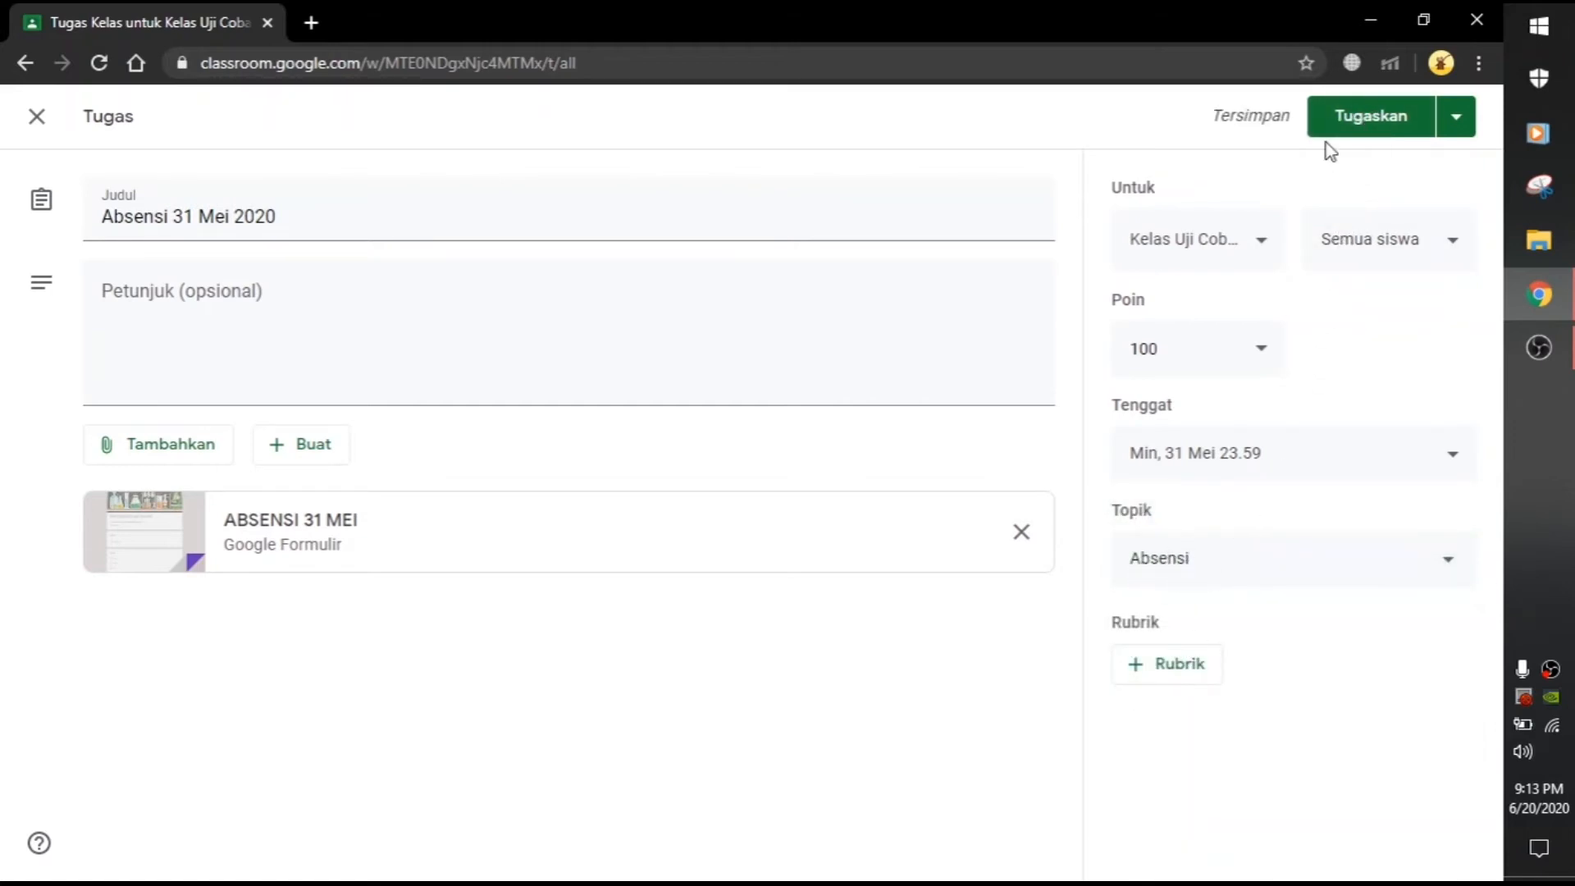
{"action": "left_click", "coordinate": [1346, 123]}
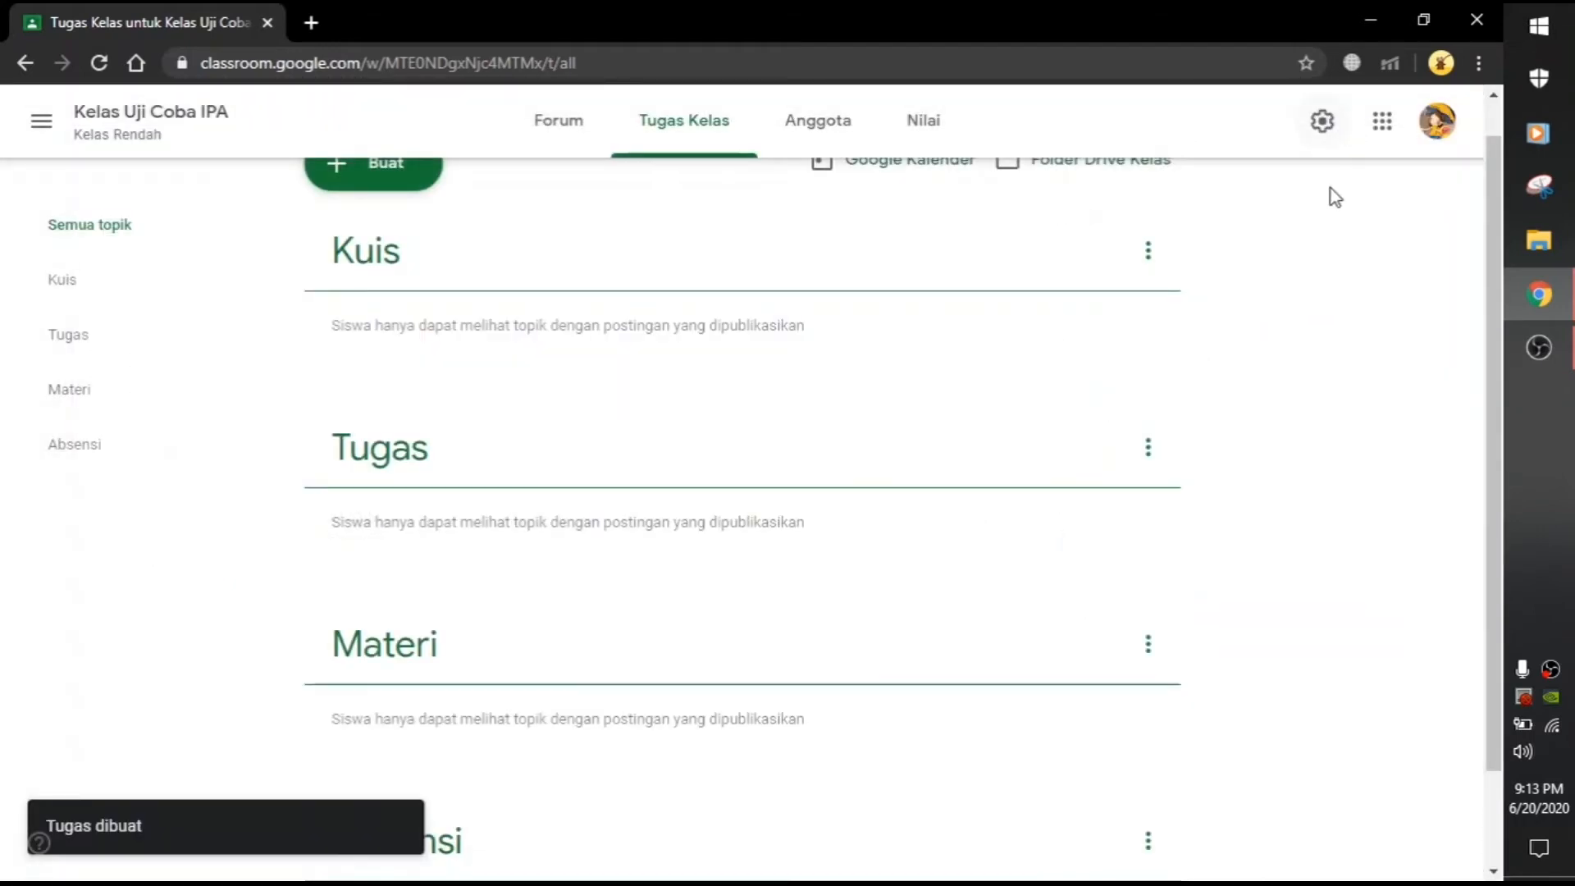
Step: Browse the Absensi and Materi topics, return to all topics, and open the Buat menu
{"action": "scroll", "coordinate": [1196, 479], "scroll_direction": "up", "scroll_amount": 1}
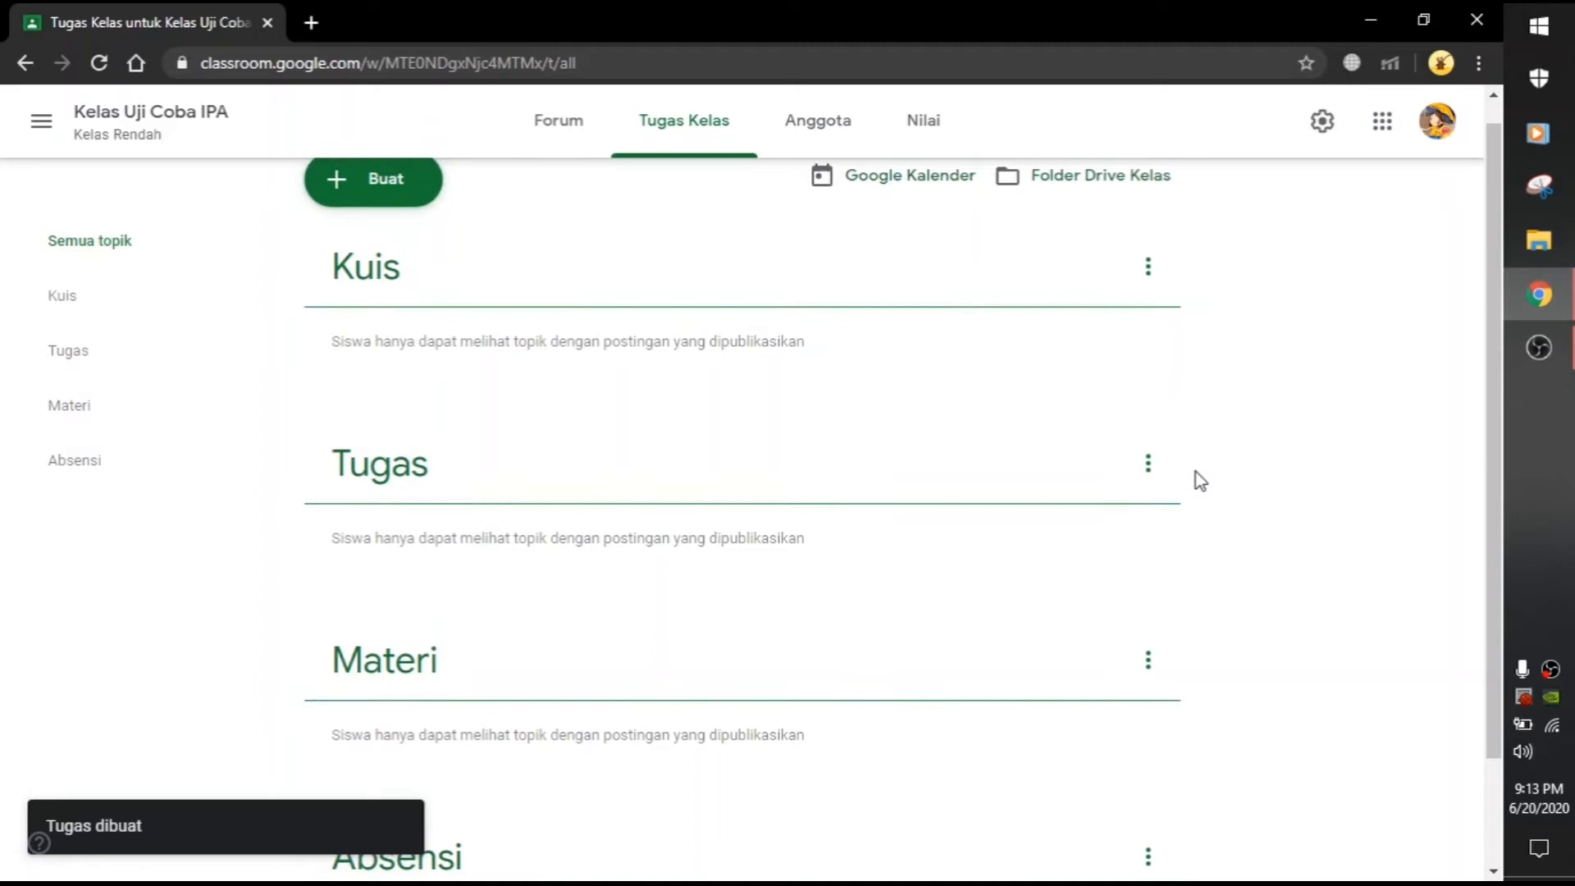
{"action": "left_click", "coordinate": [94, 496]}
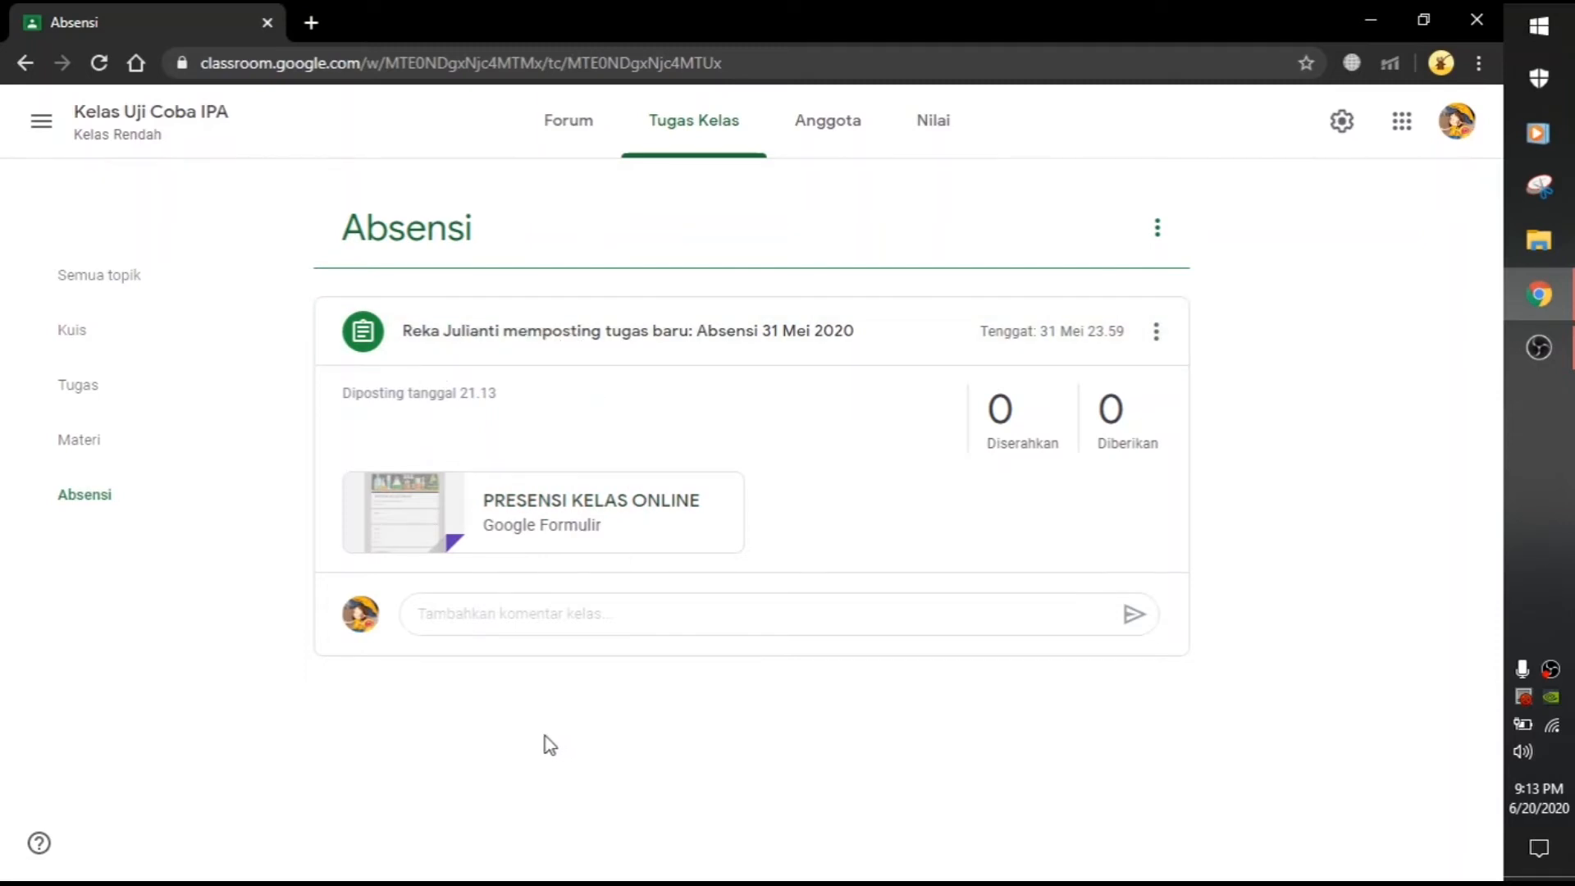
{"action": "left_click", "coordinate": [73, 461]}
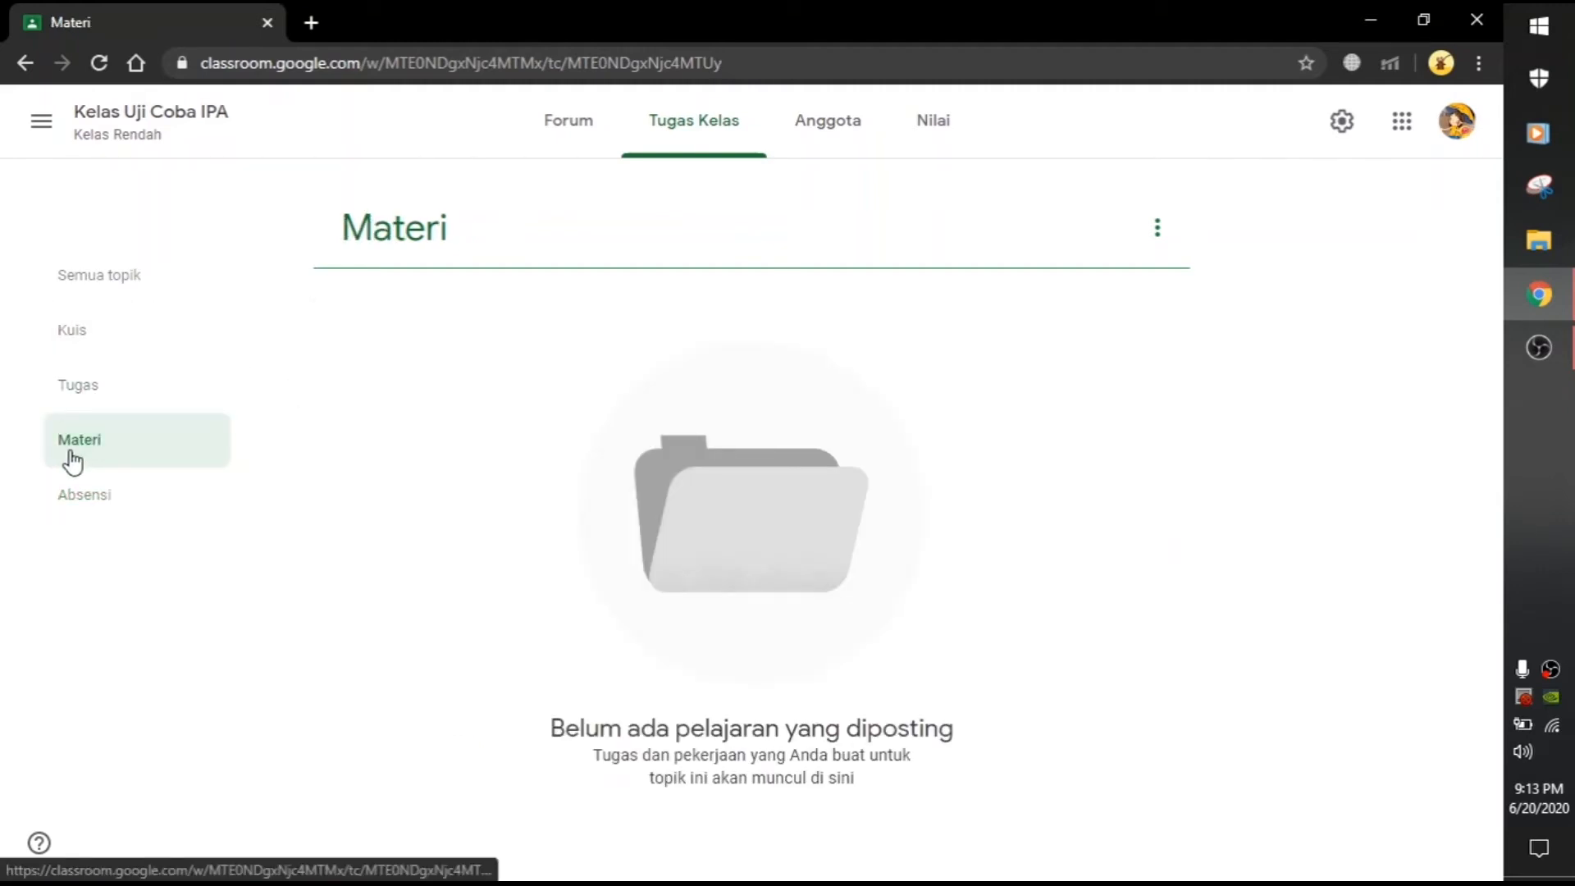
{"action": "left_click", "coordinate": [707, 142]}
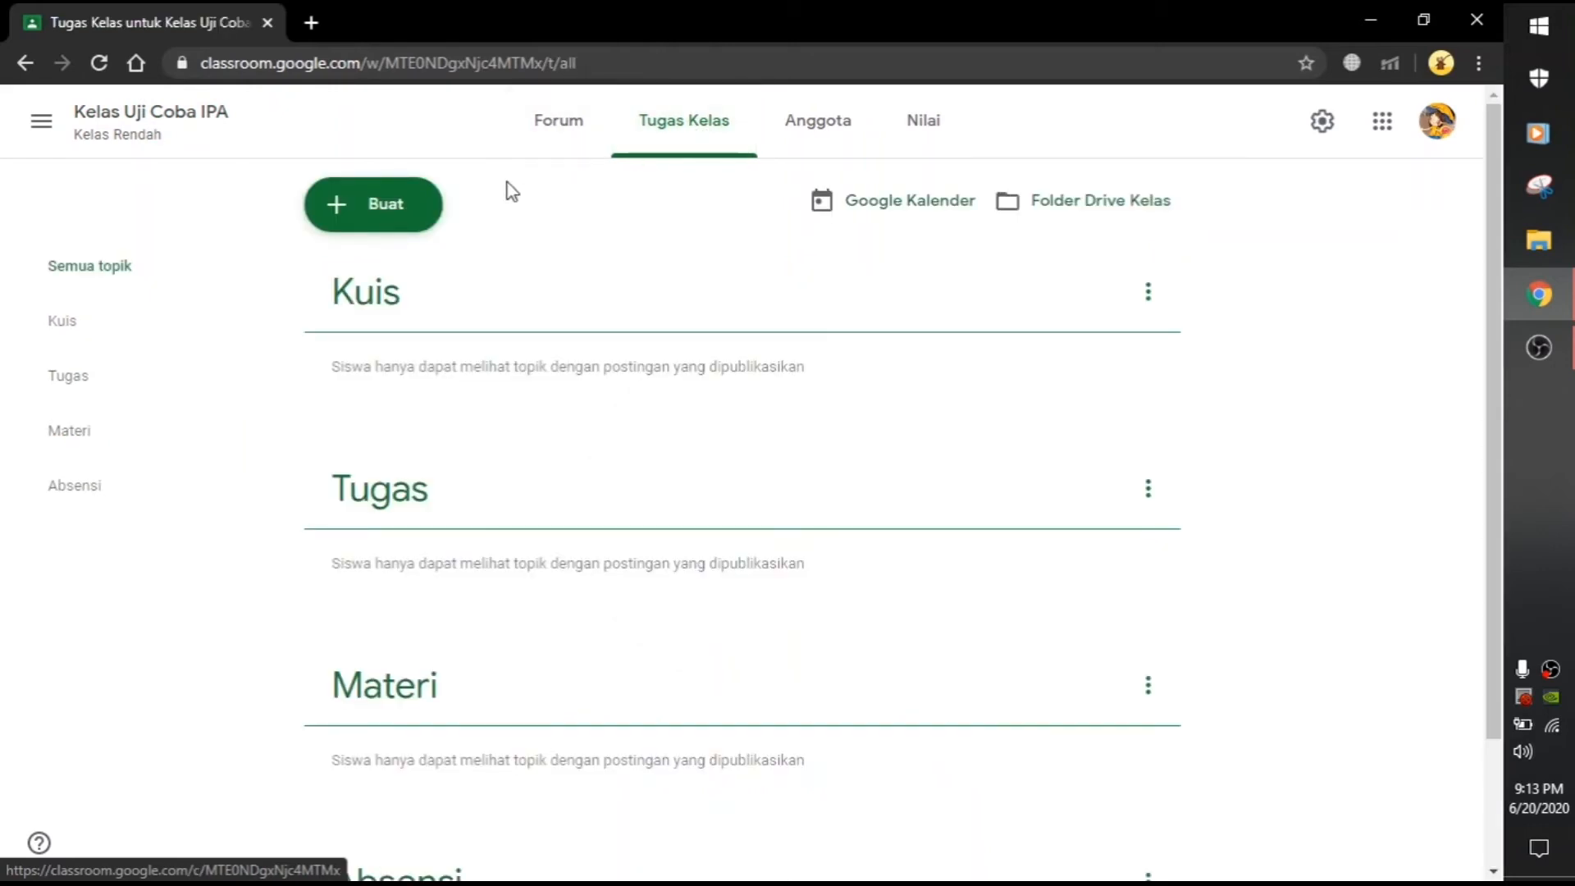
{"action": "left_click", "coordinate": [371, 205]}
Step: Create a material draft titled 'Penggolongan Jenis Makanan Hewan' and open its attachment menu
{"action": "left_click", "coordinate": [399, 387]}
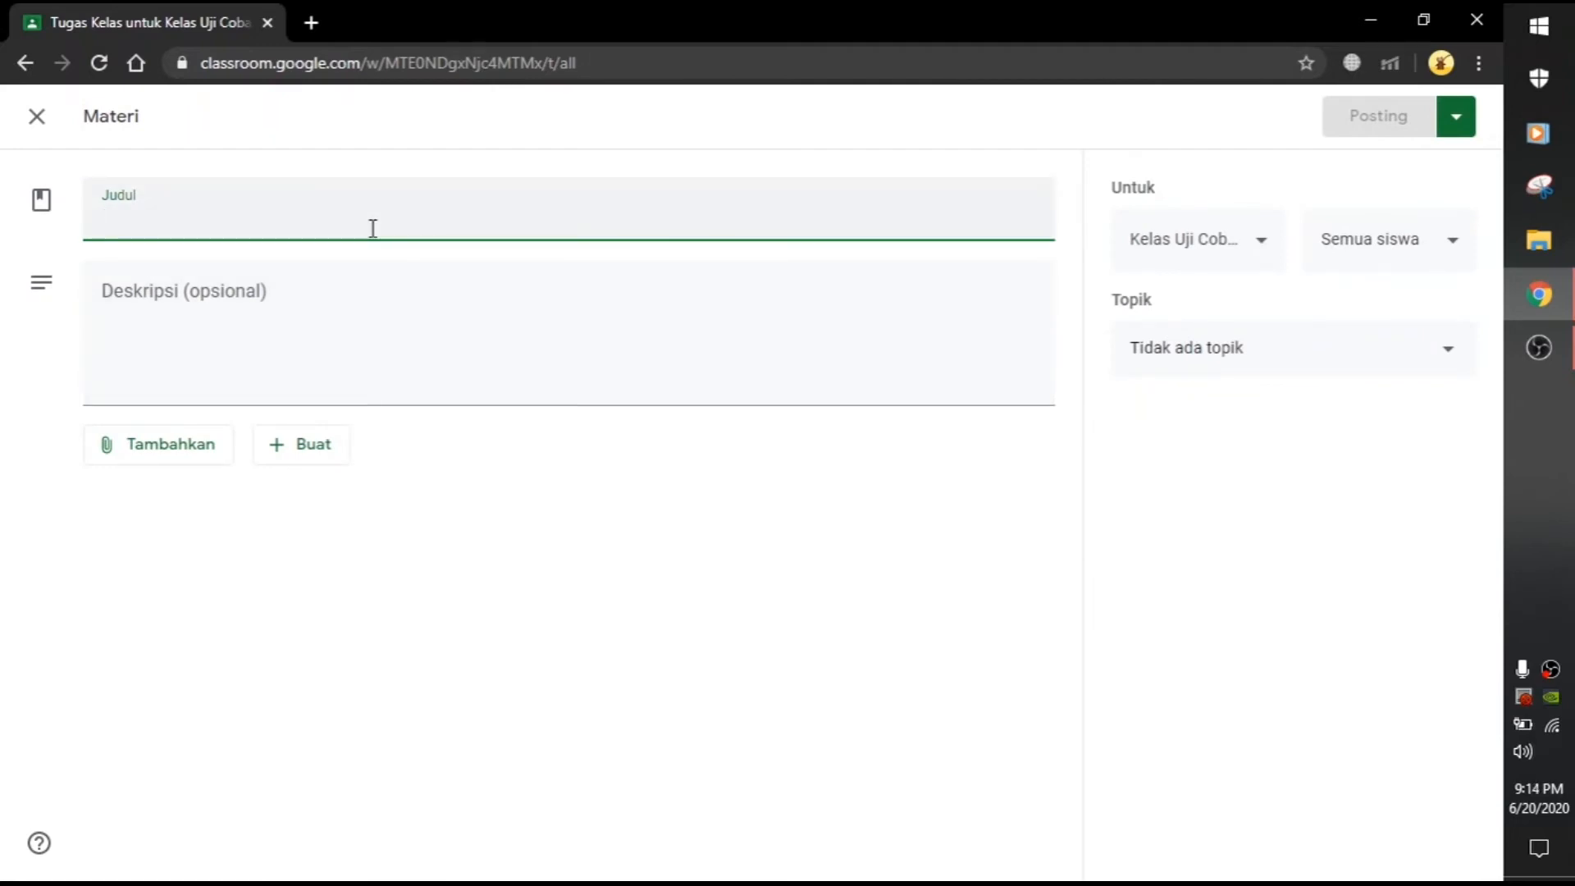
{"action": "type", "text": "Penggolongan Jenis Makanan Hewan"}
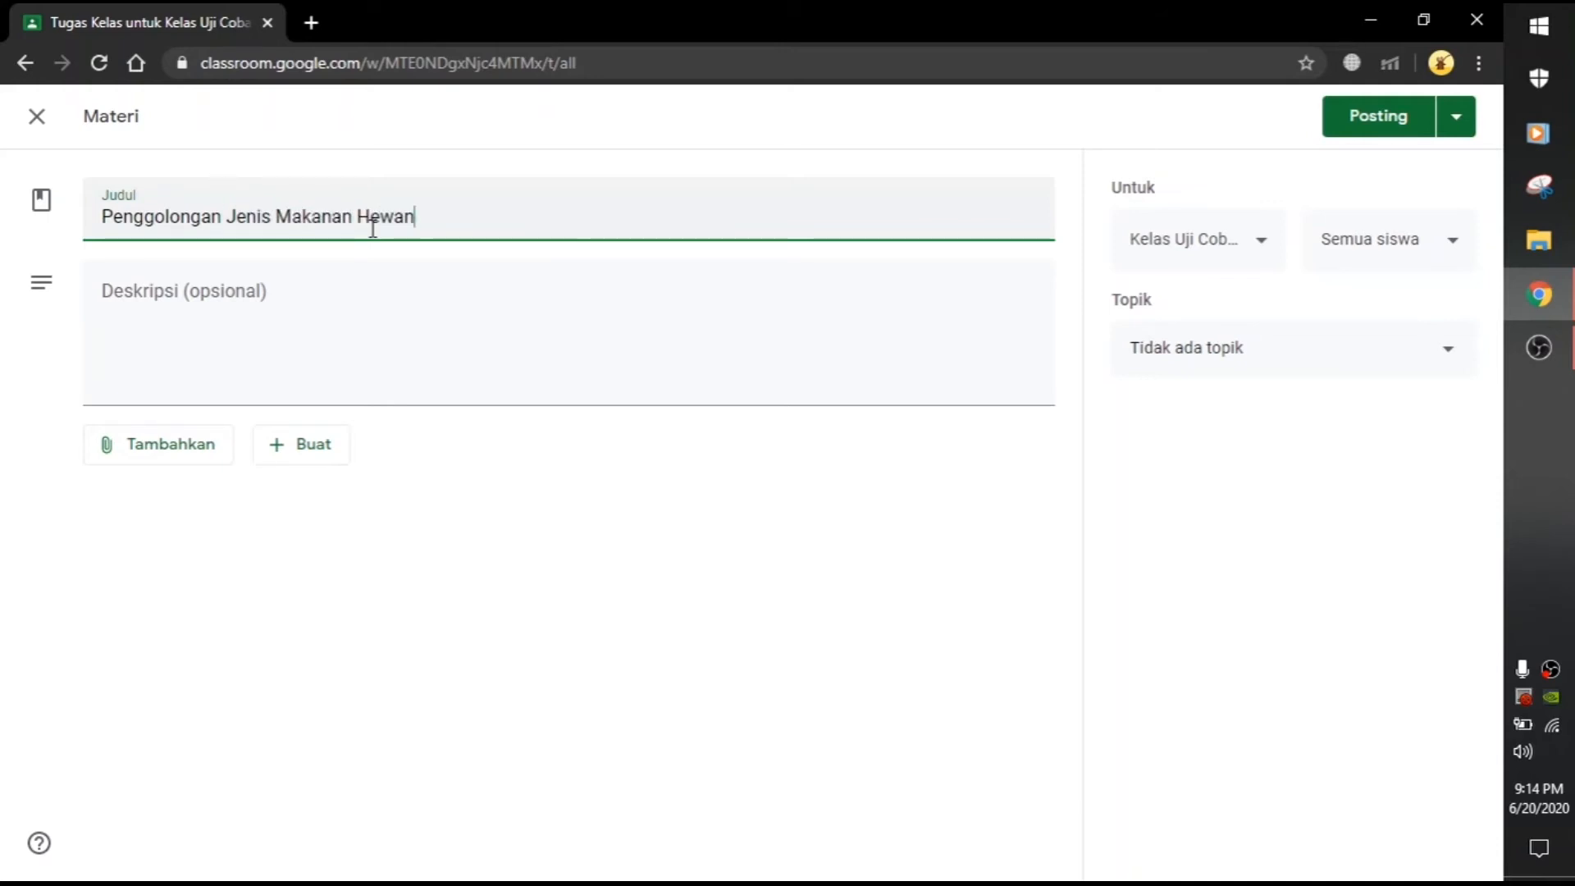
{"action": "left_click", "coordinate": [485, 314]}
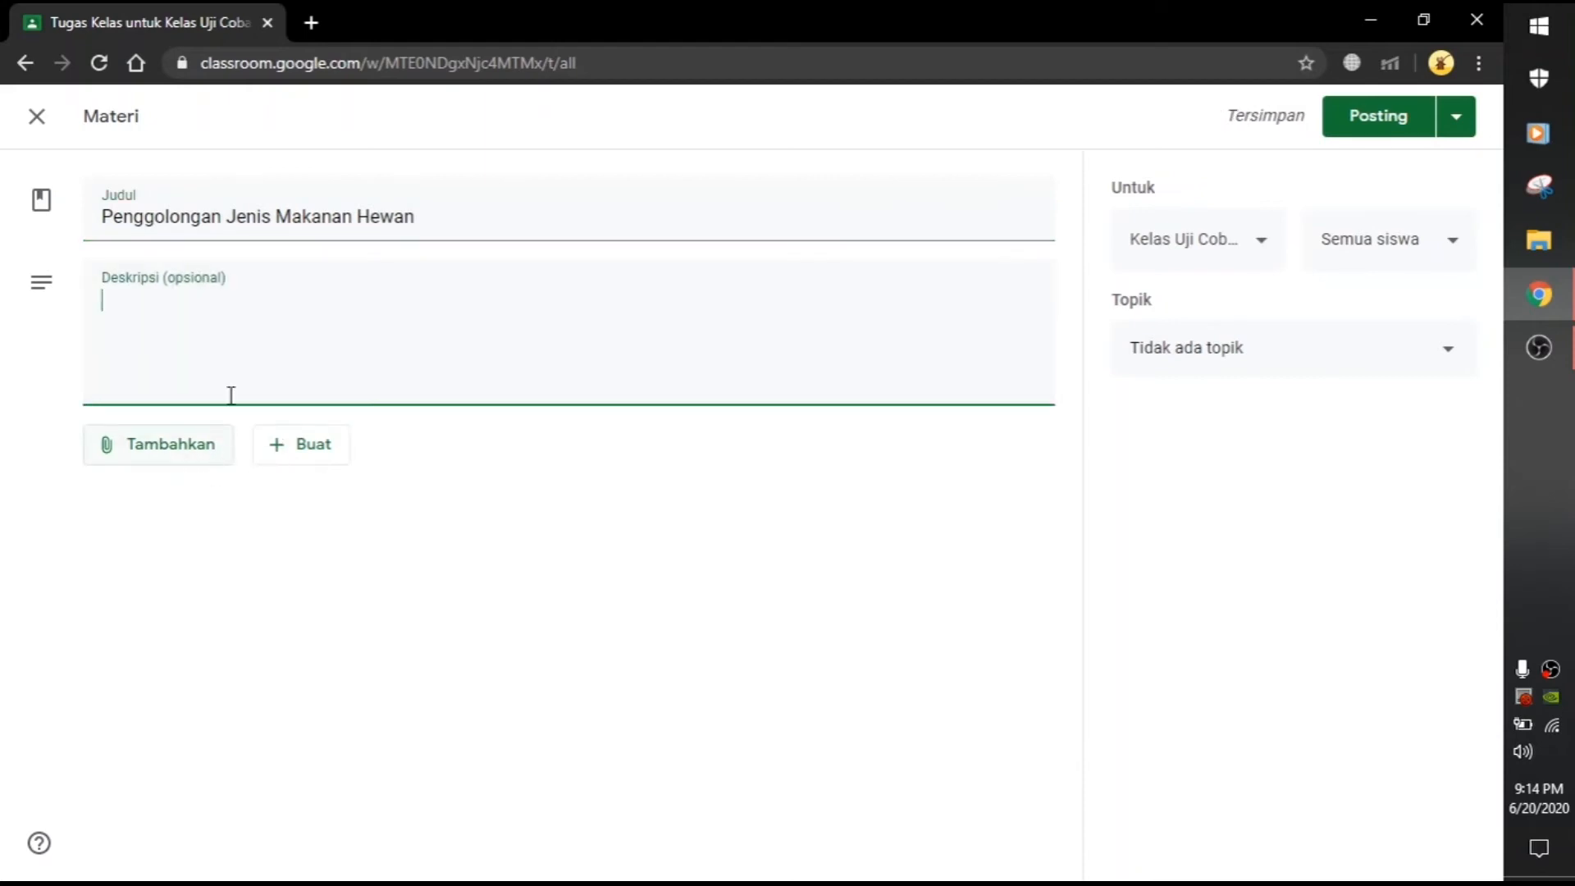
{"action": "left_click", "coordinate": [168, 466]}
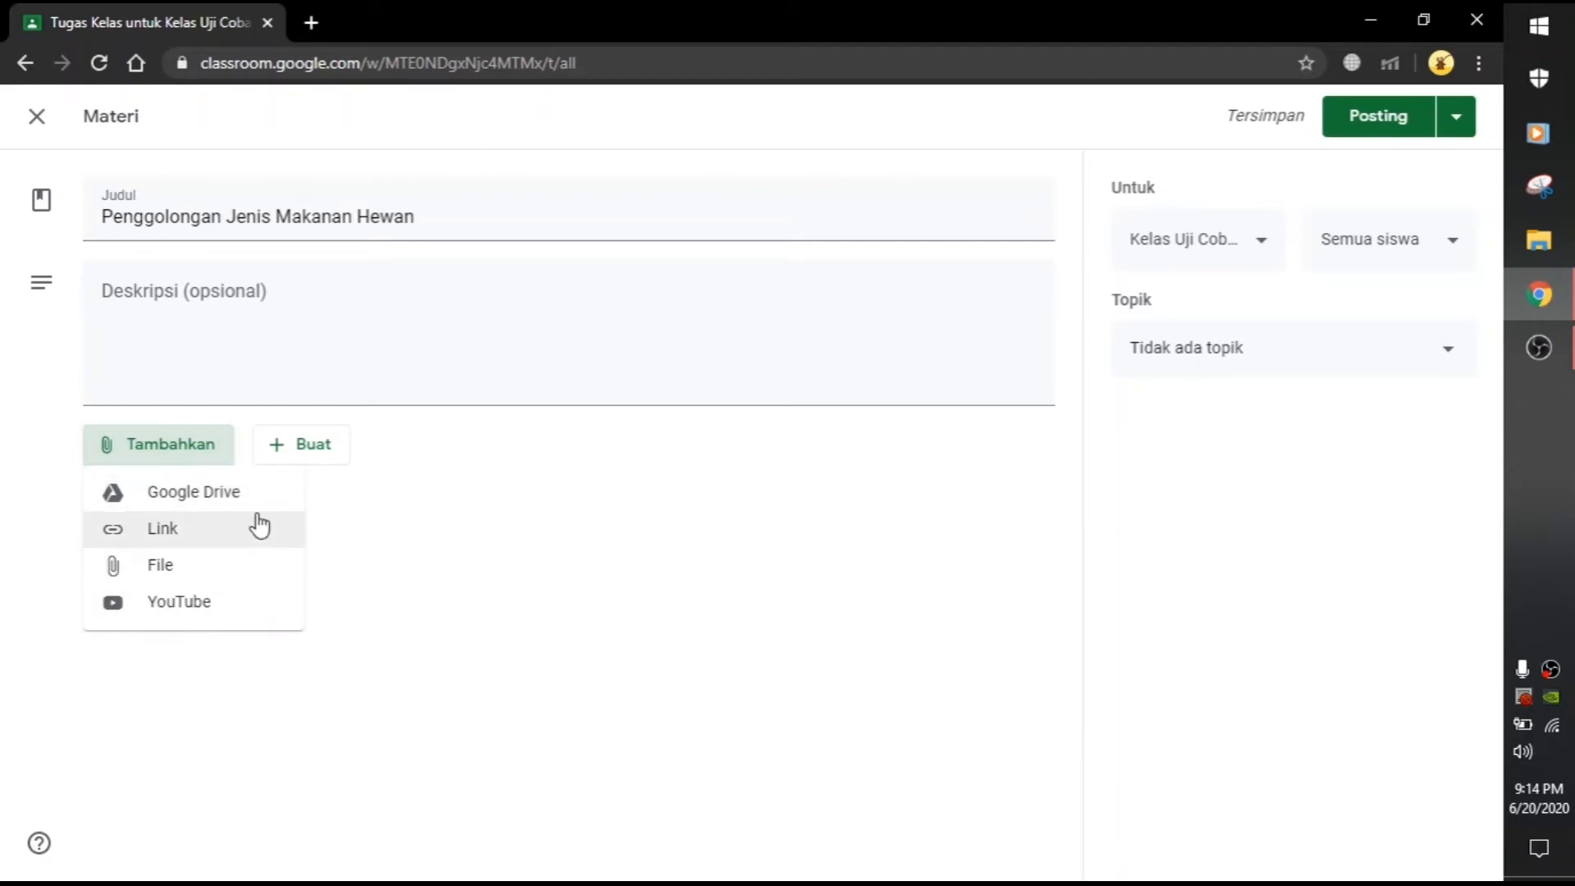
Step: Attach LUKMAN.docx from Drive Saya to the Penggolongan Jenis Makanan Hewan material
{"action": "left_click", "coordinate": [194, 508]}
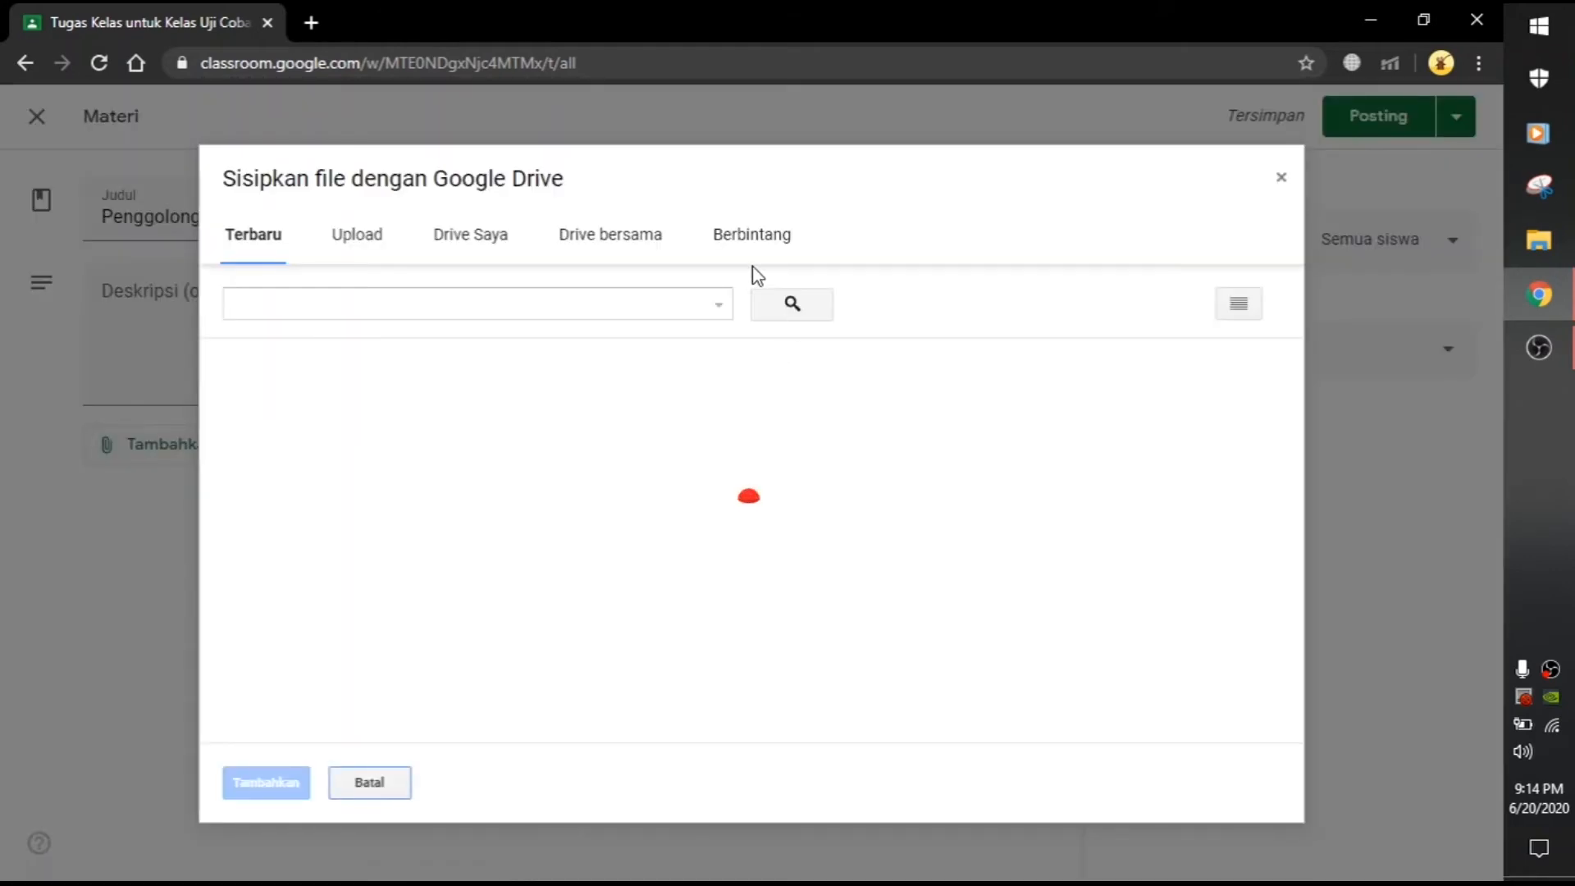
{"action": "left_click", "coordinate": [490, 245]}
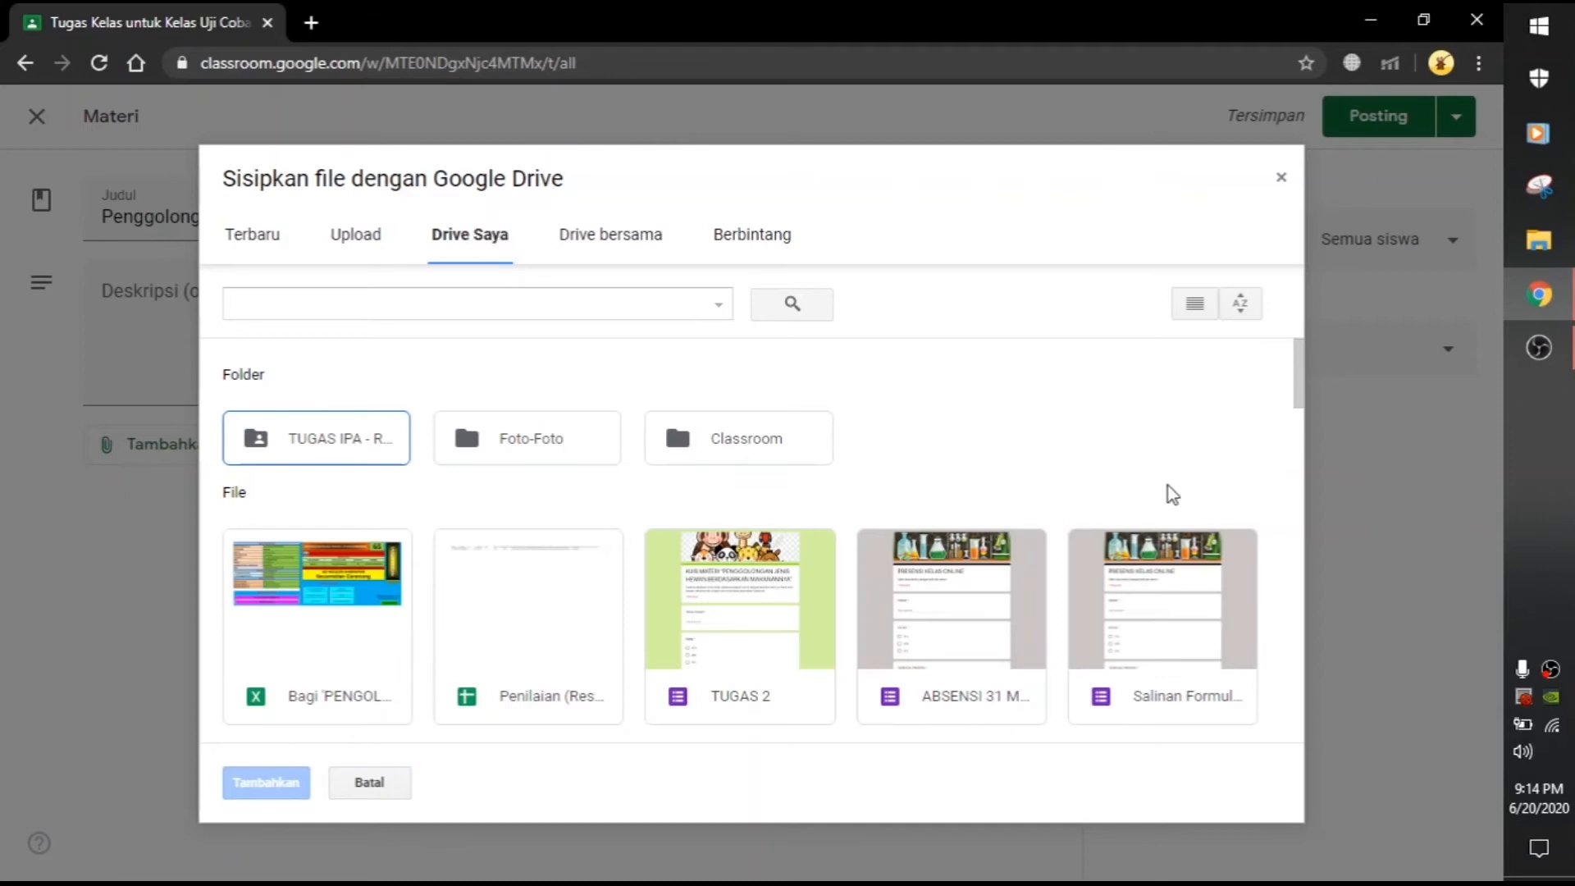
{"action": "left_click_drag", "start_coordinate": [1300, 376], "coordinate": [1223, 626]}
{"action": "right_click", "coordinate": [1223, 626]}
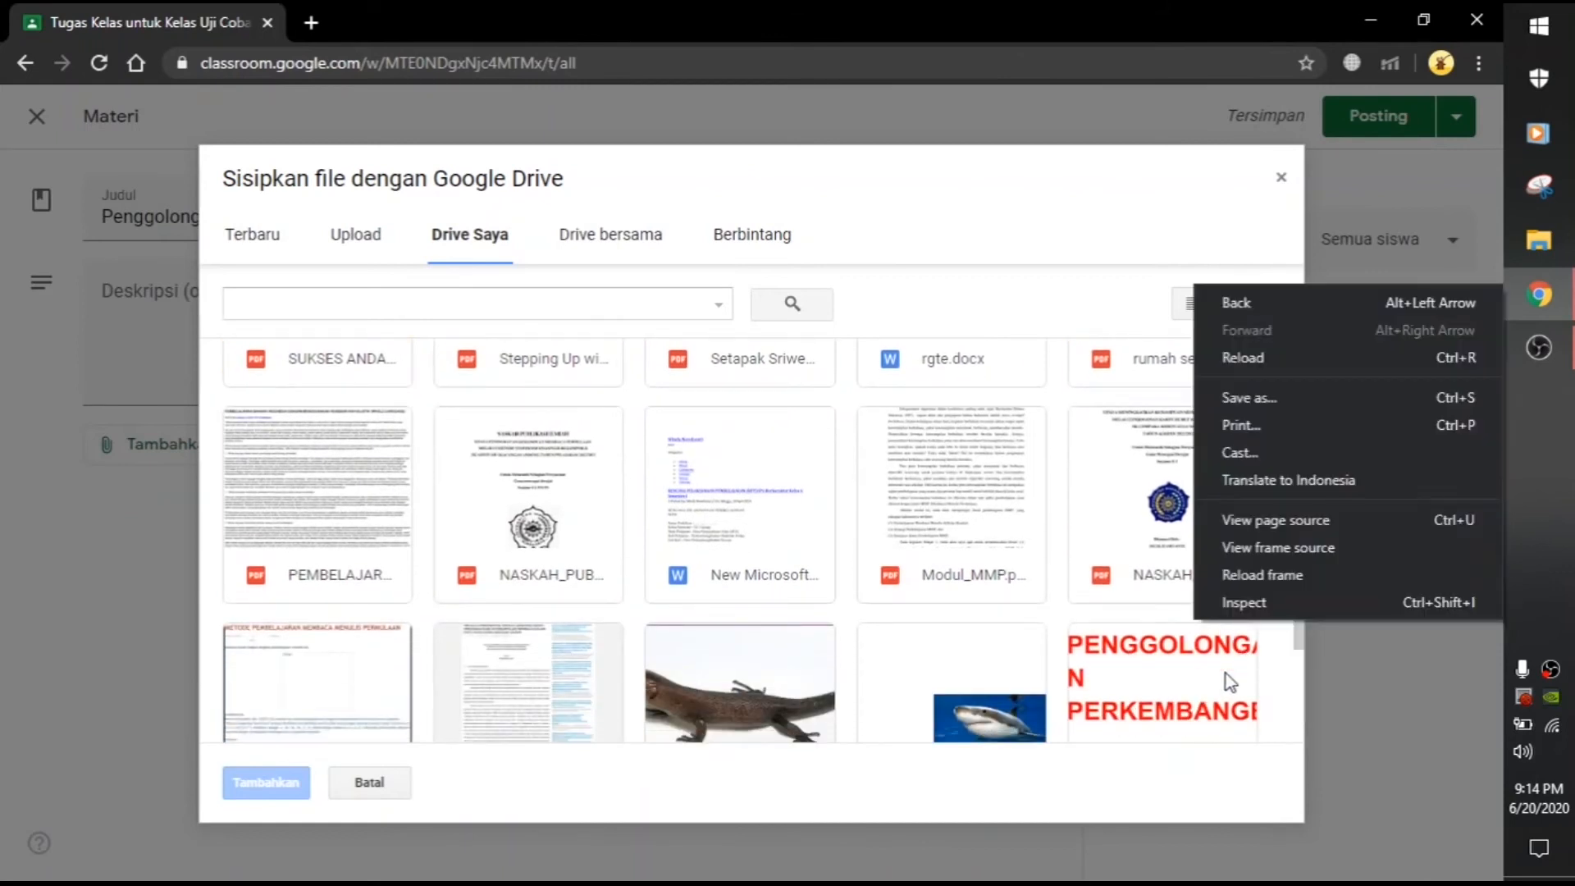
{"action": "left_click", "coordinate": [1148, 693]}
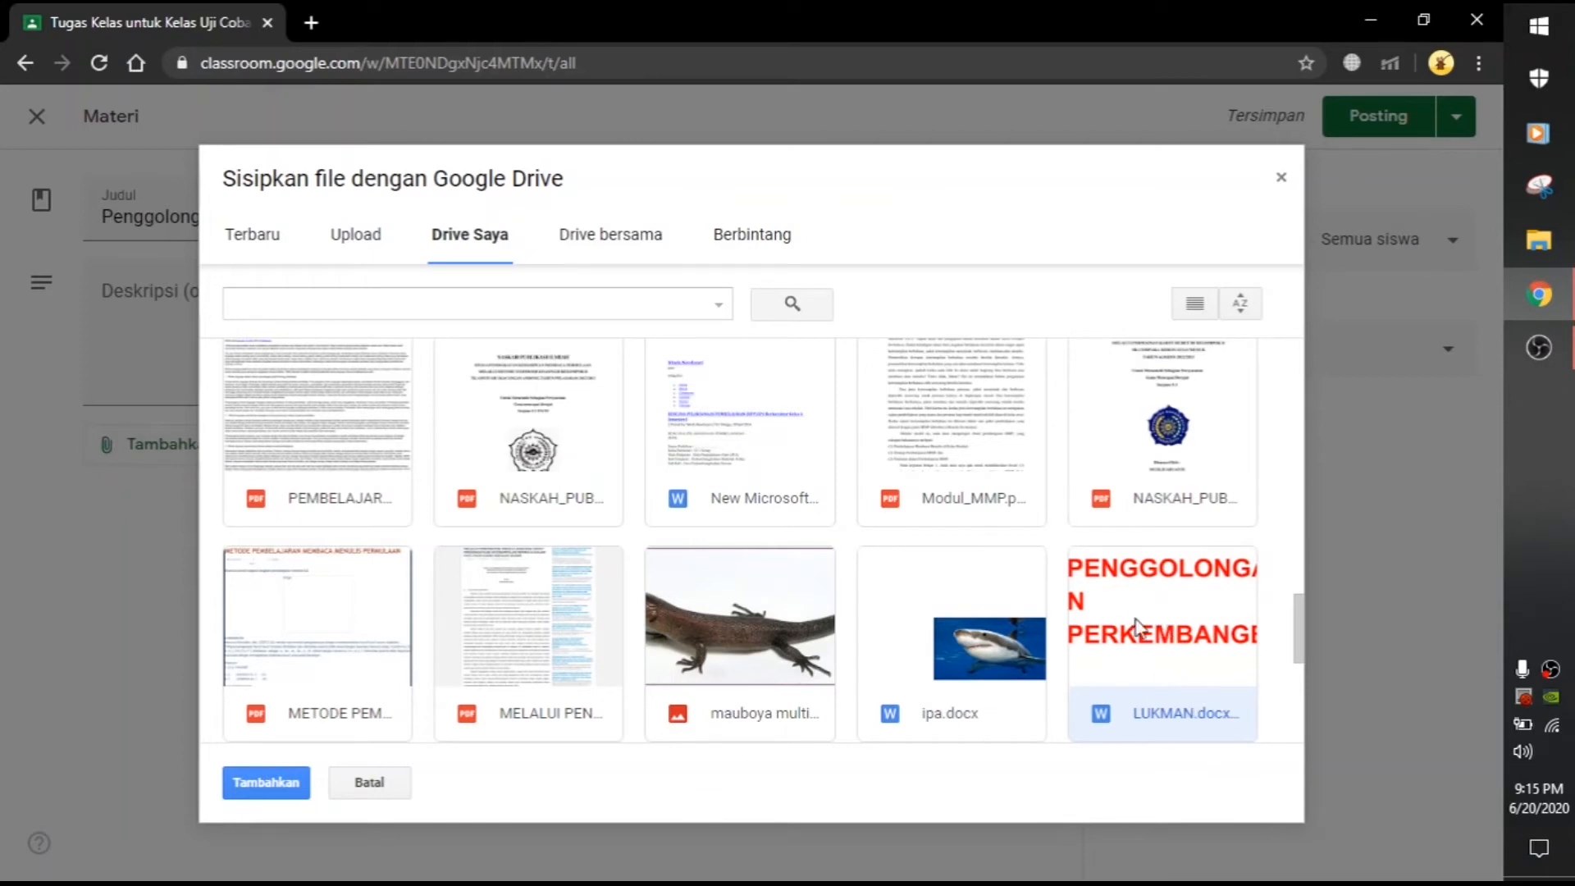
{"action": "left_click", "coordinate": [283, 789]}
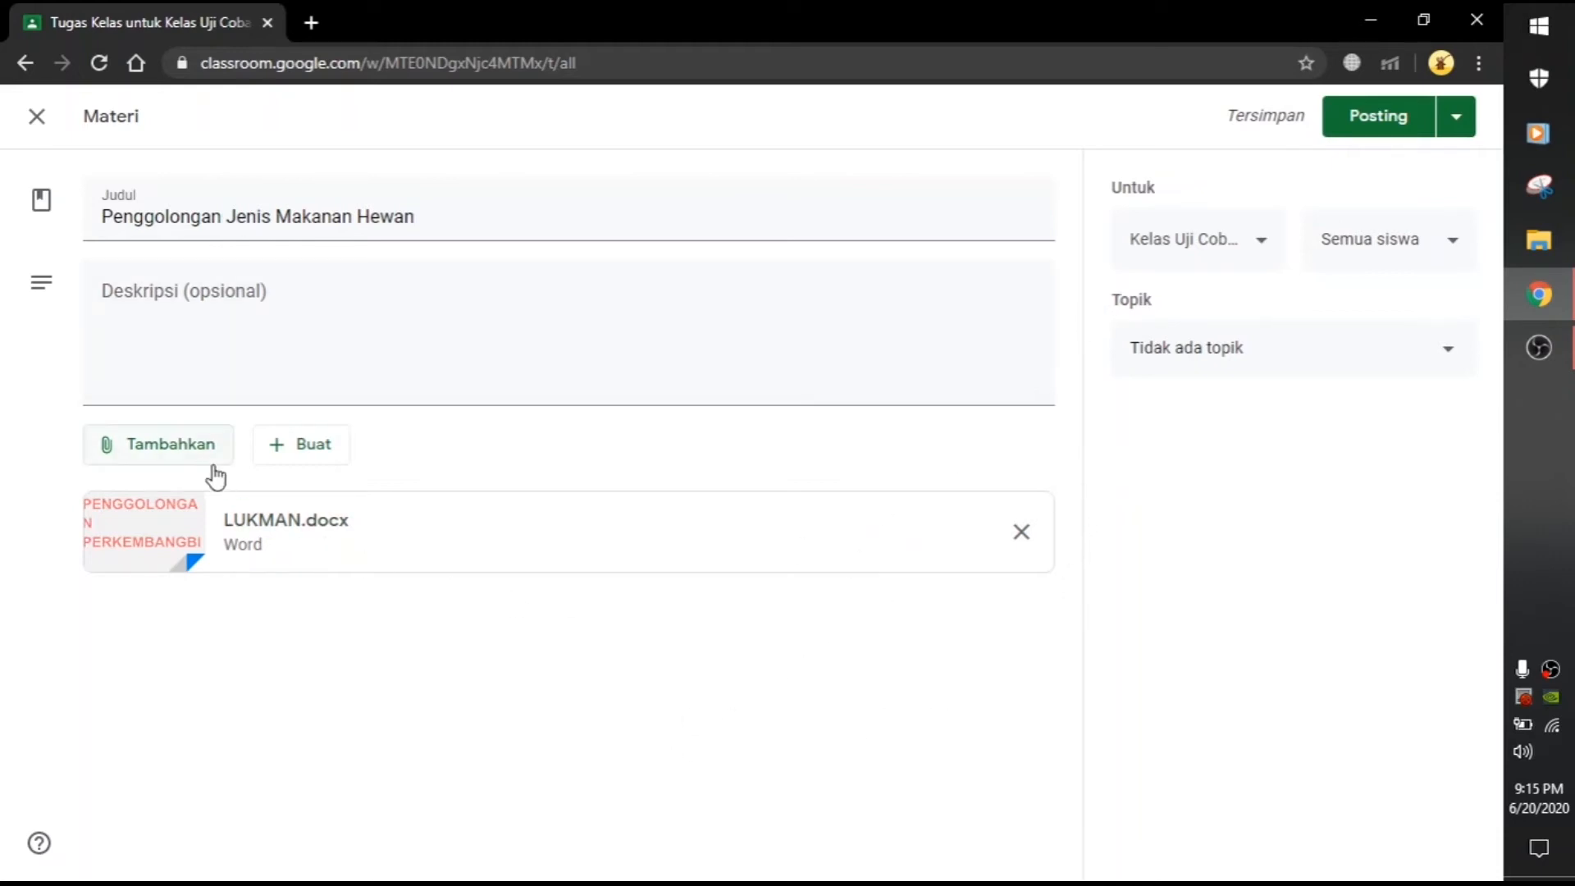
{"action": "left_click", "coordinate": [183, 453]}
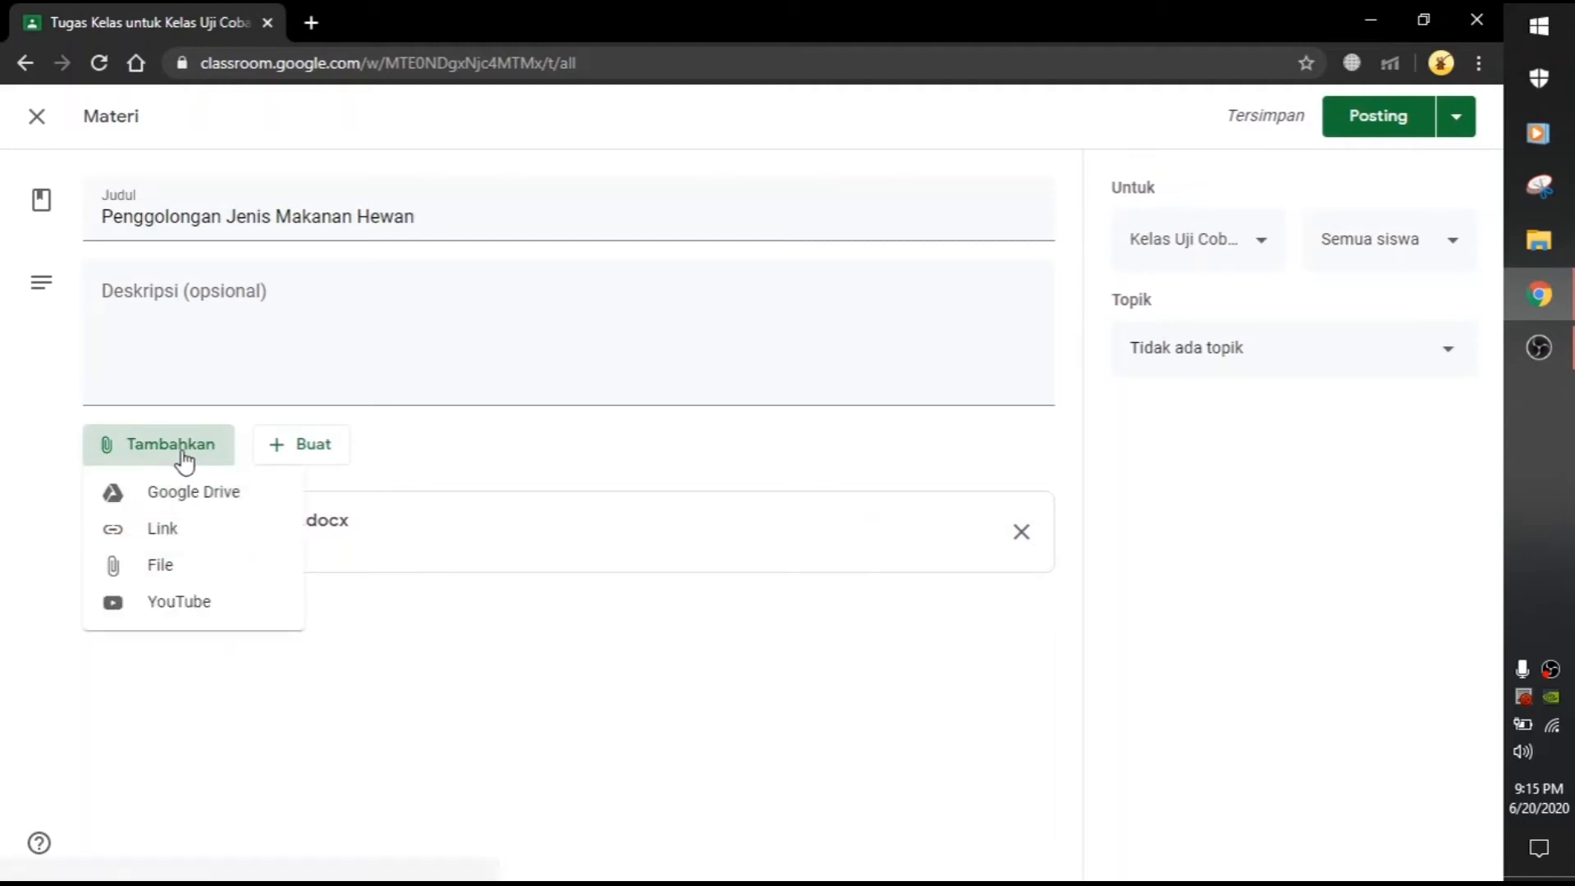
{"action": "left_click", "coordinate": [205, 614]}
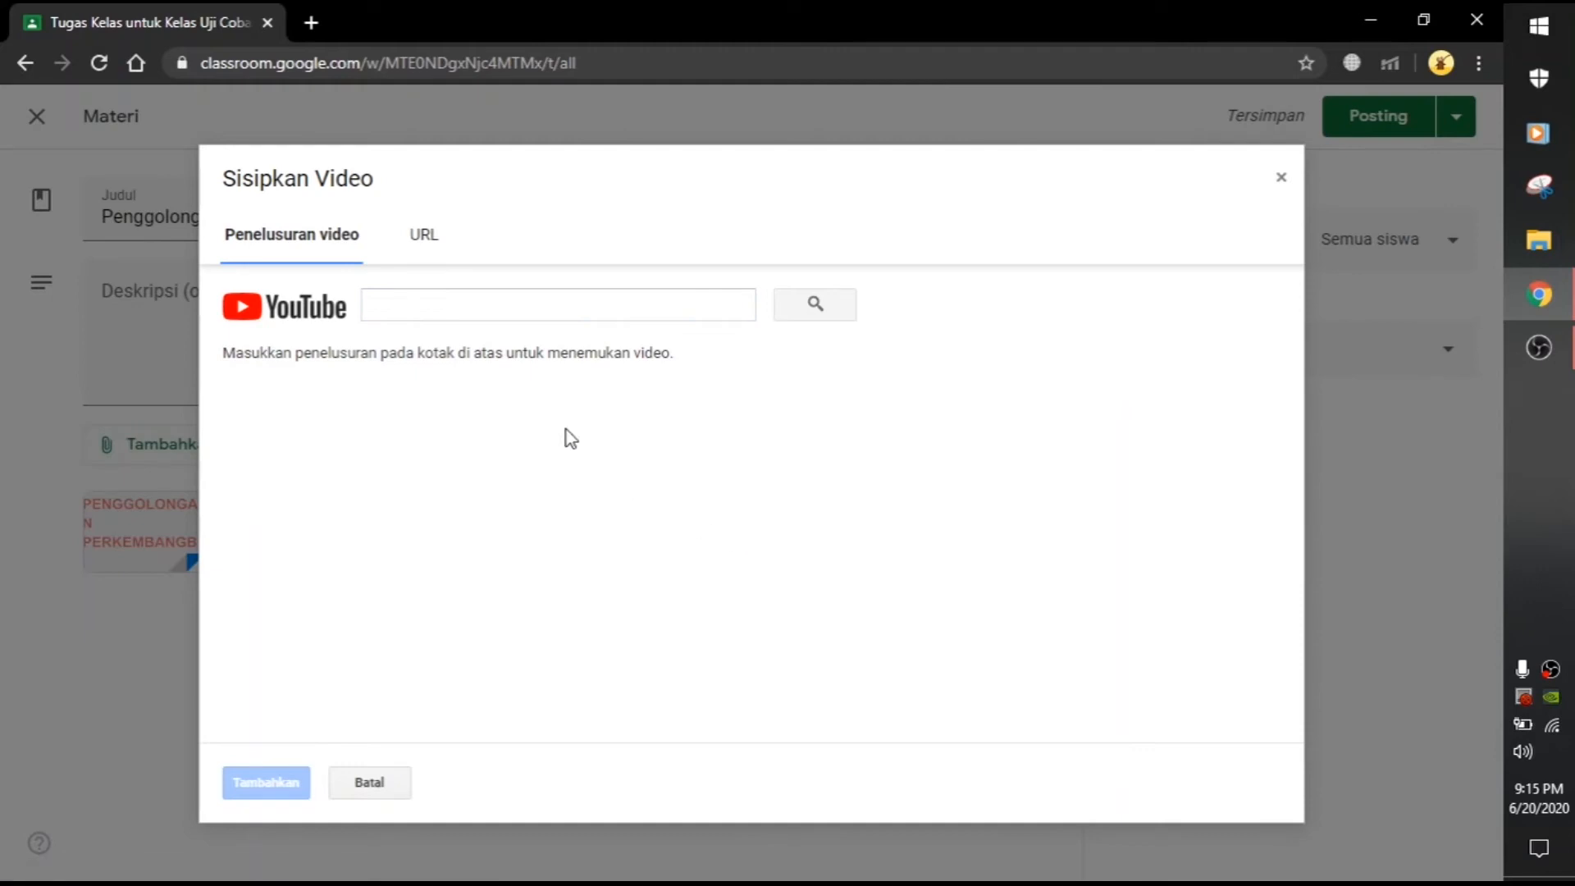
{"action": "left_click", "coordinate": [414, 301]}
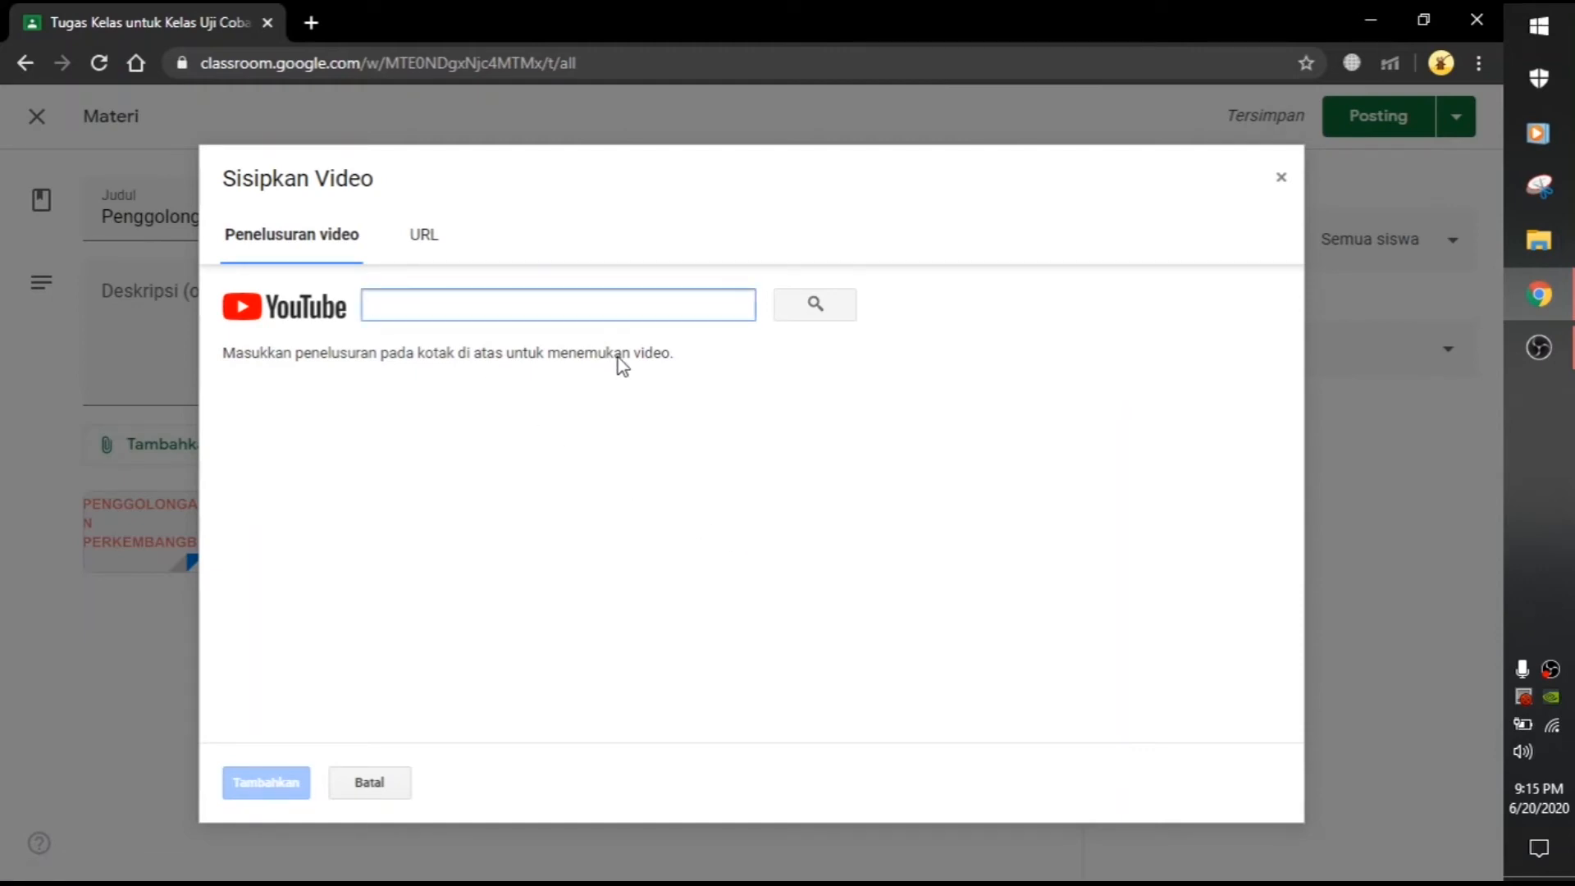
{"action": "type", "text": "jenis makanan hewan"}
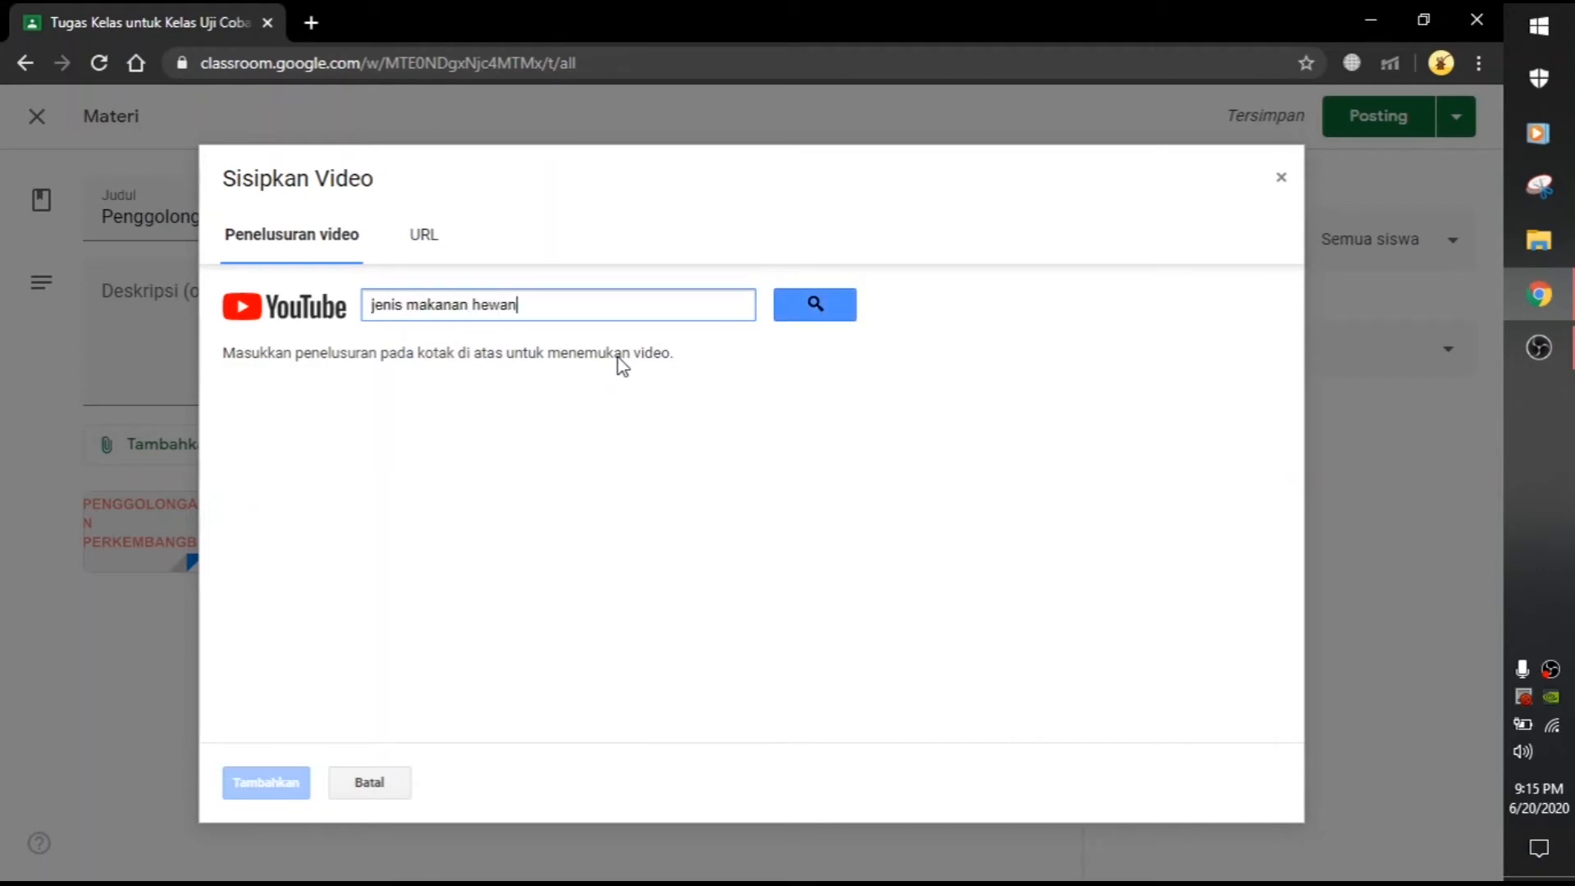
{"action": "left_click", "coordinate": [824, 309]}
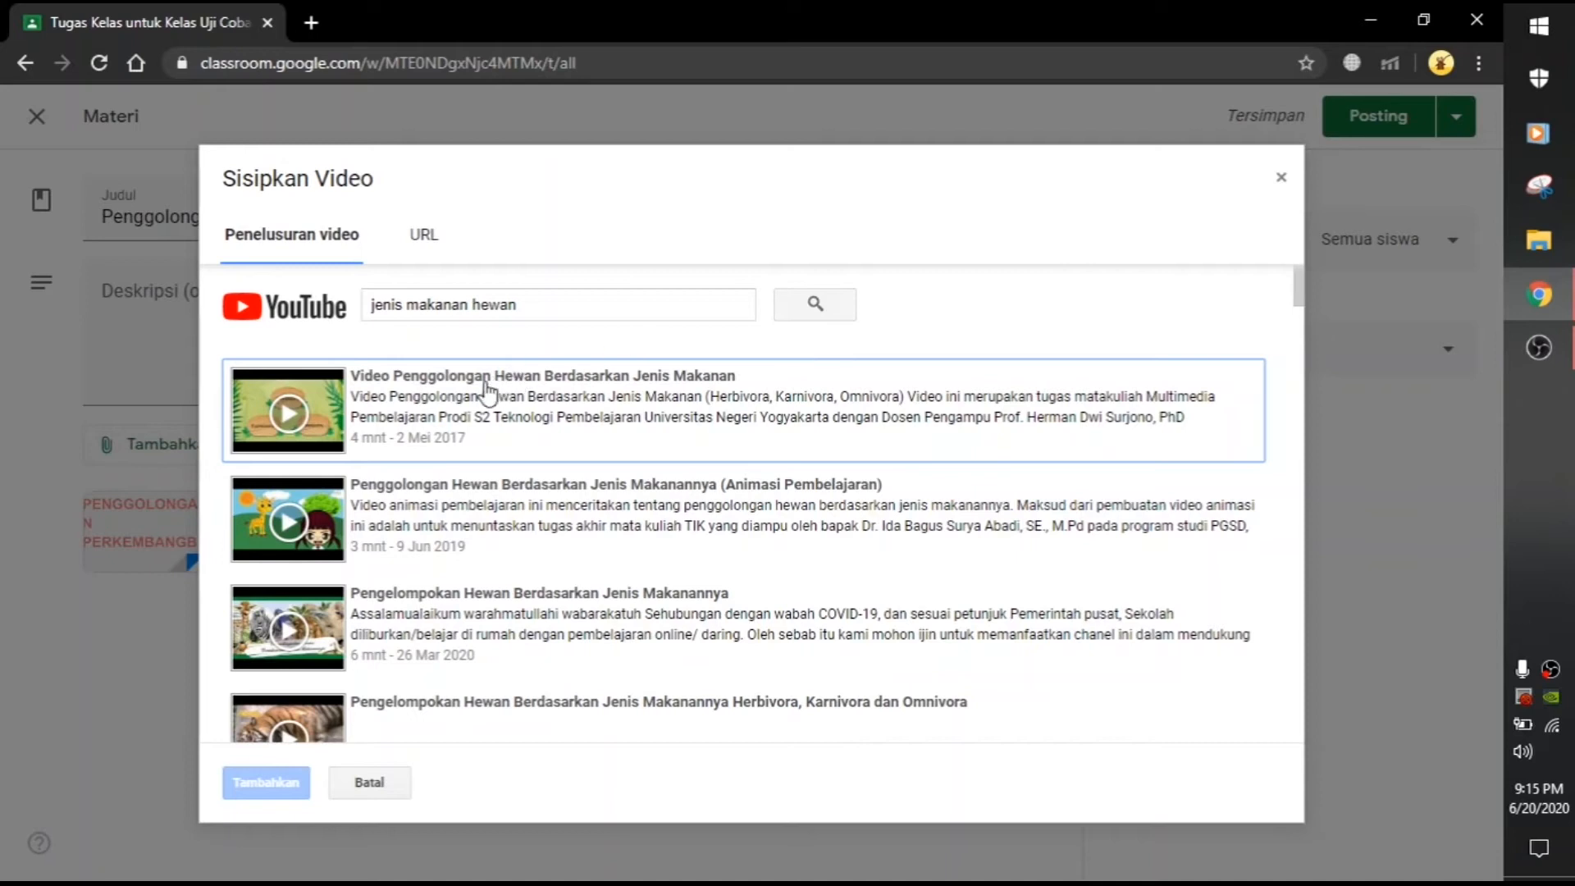
{"action": "scroll", "coordinate": [522, 528], "scroll_direction": "down", "scroll_amount": 4}
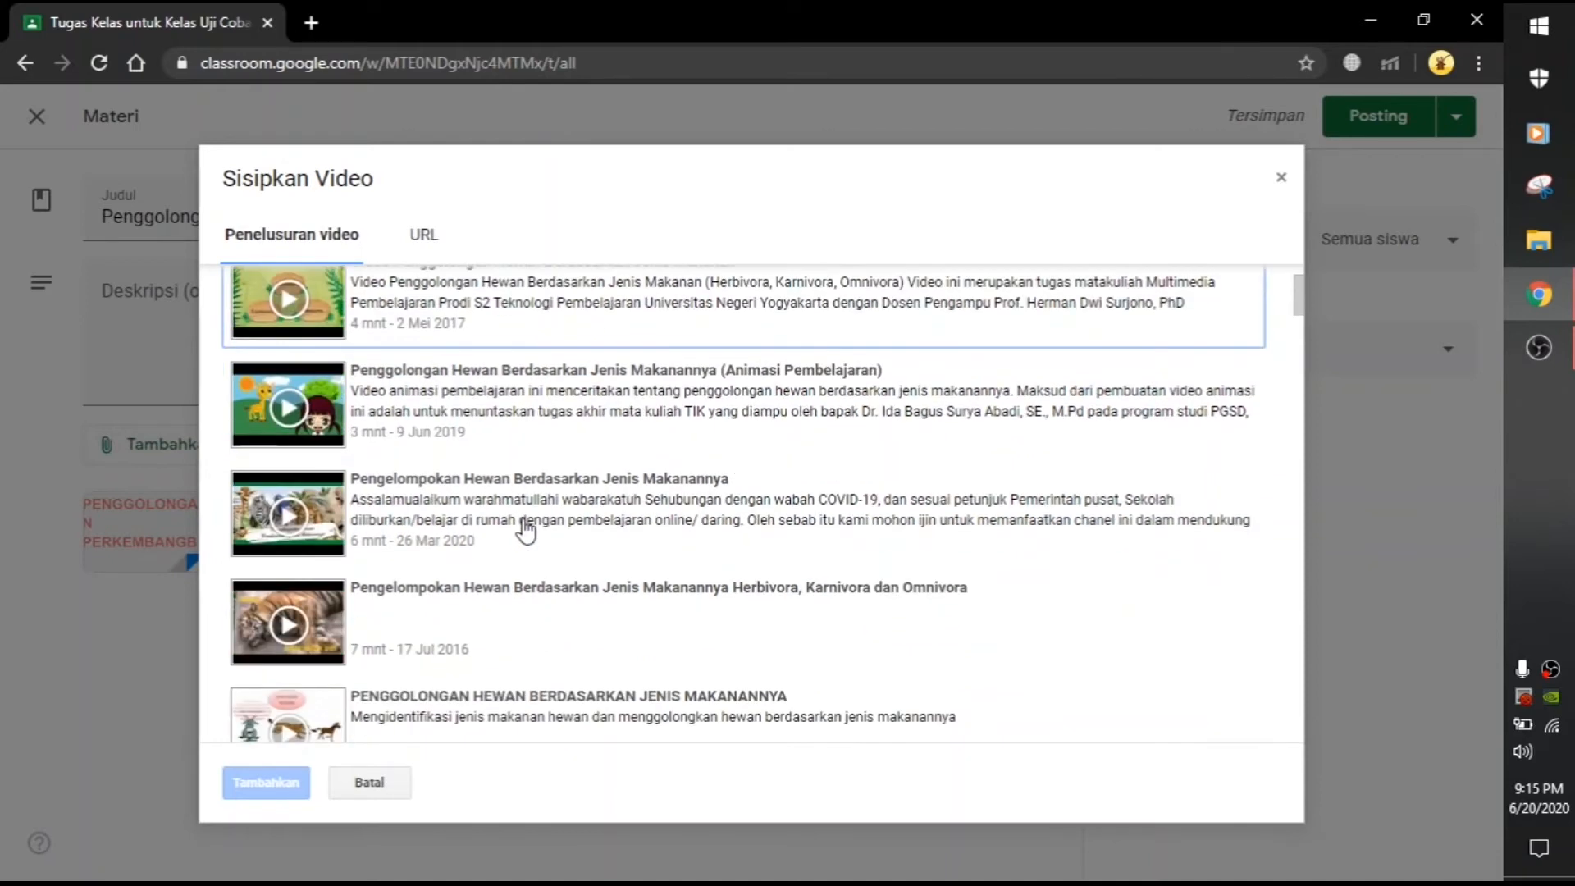
{"action": "scroll", "coordinate": [525, 532], "scroll_direction": "down", "scroll_amount": 3}
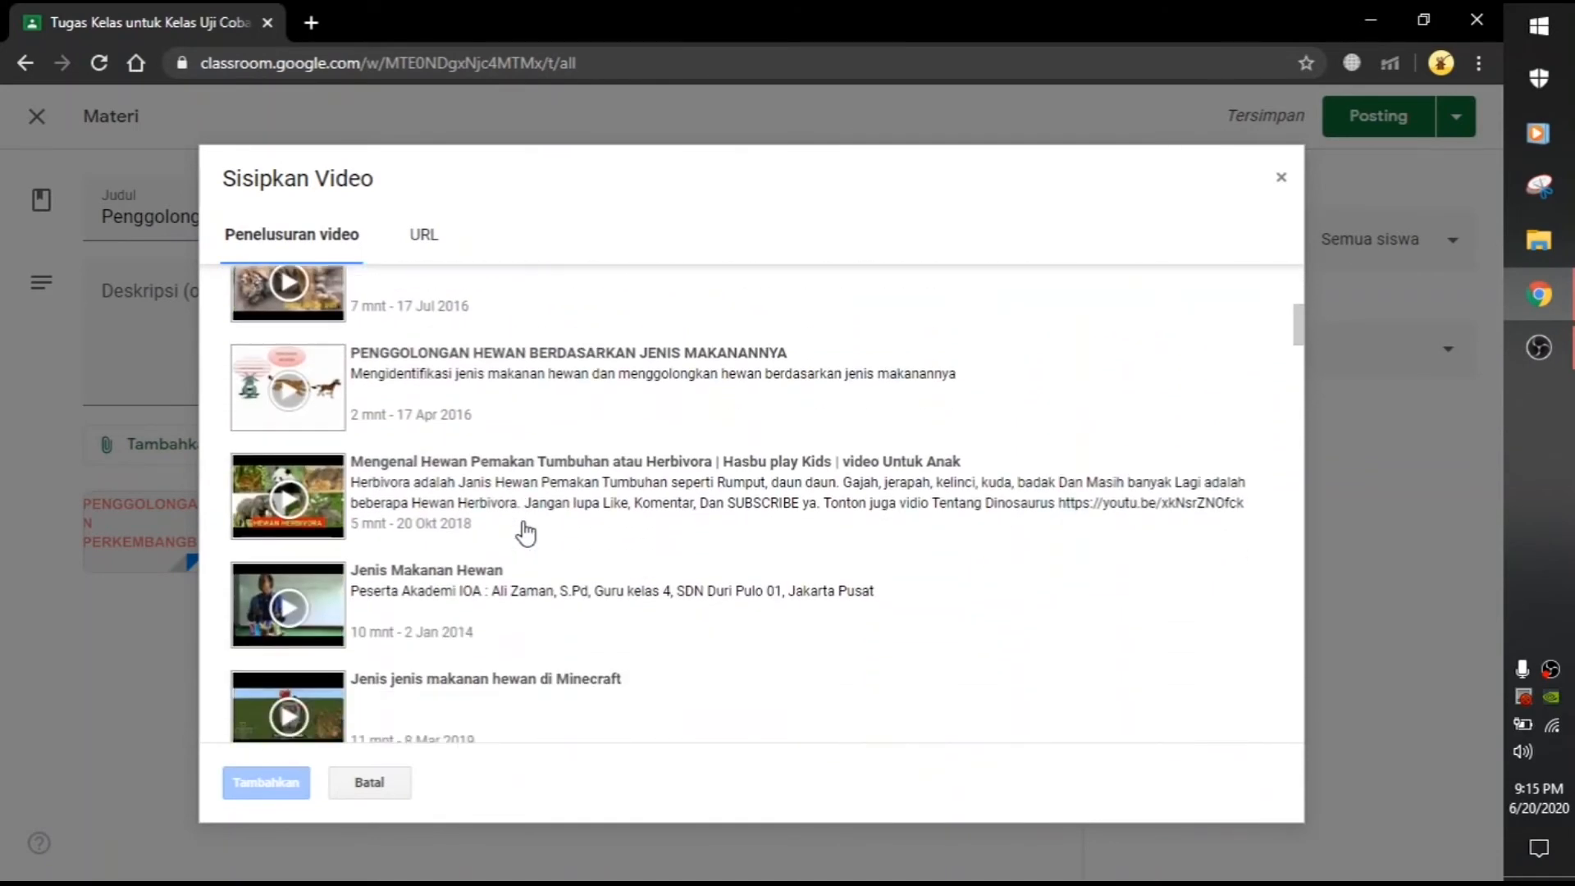
{"action": "scroll", "coordinate": [526, 534], "scroll_direction": "up", "scroll_amount": 8}
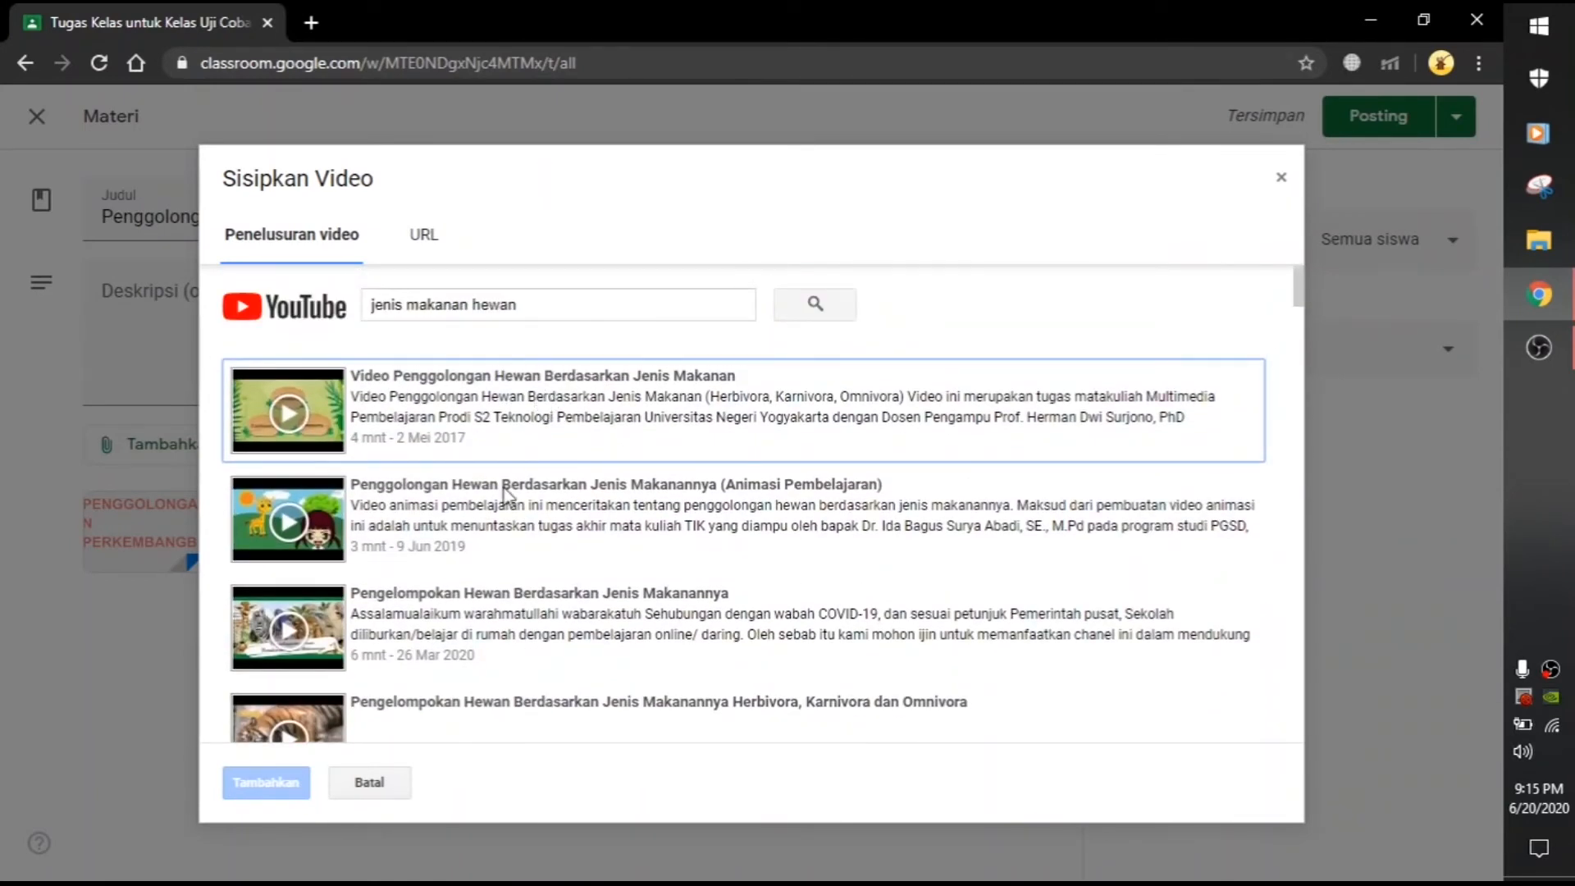
{"action": "left_click", "coordinate": [369, 781]}
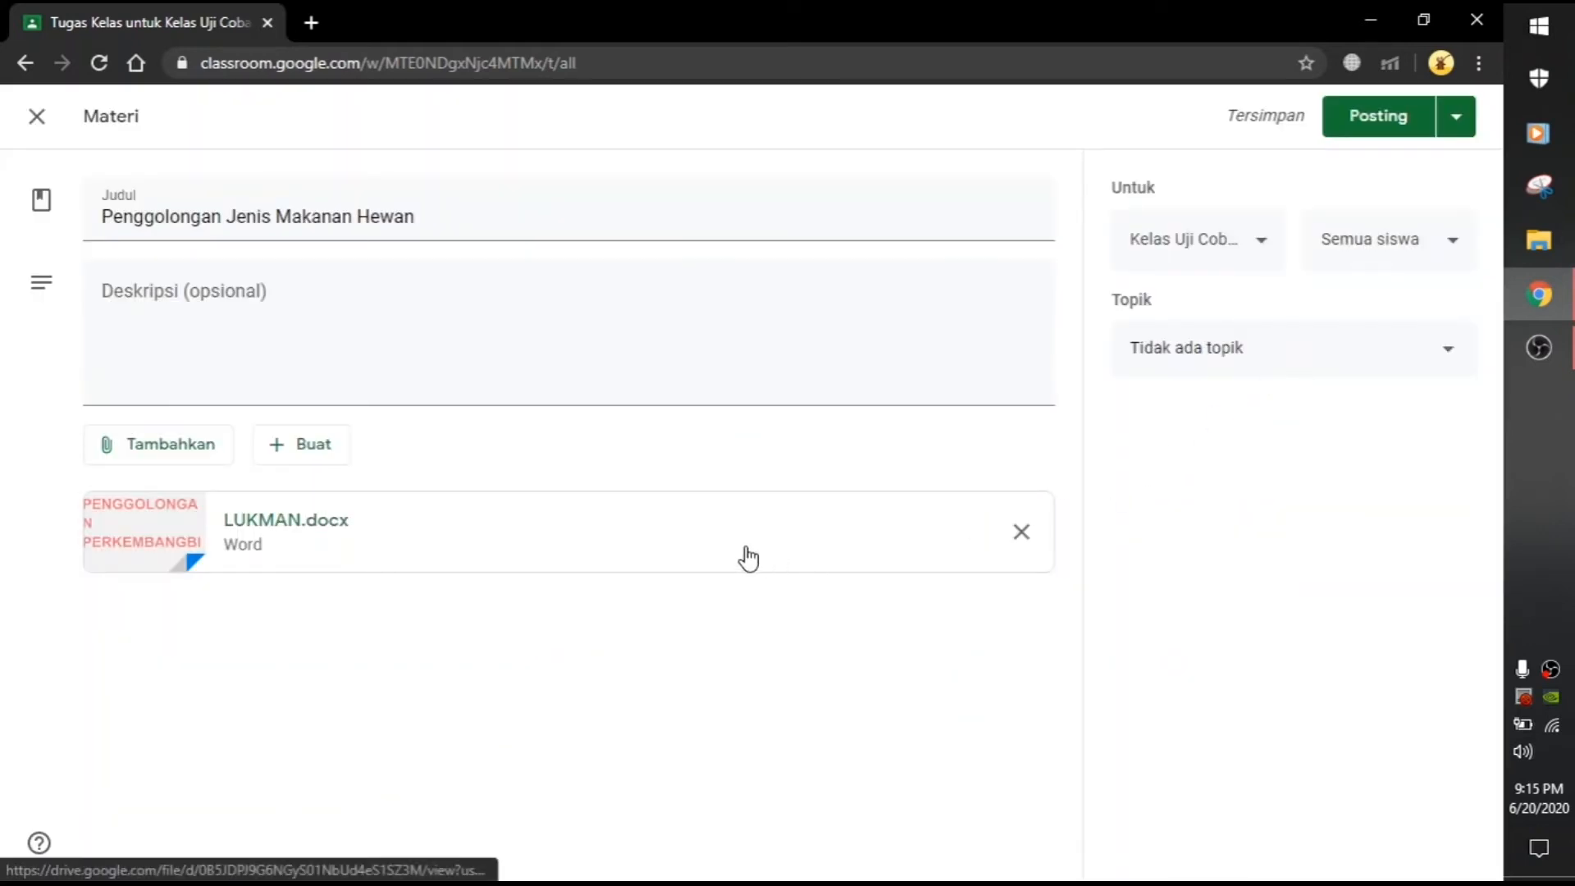
Step: Cancel a started Link attachment, then file the material under Materi and post it
{"action": "left_click", "coordinate": [174, 456]}
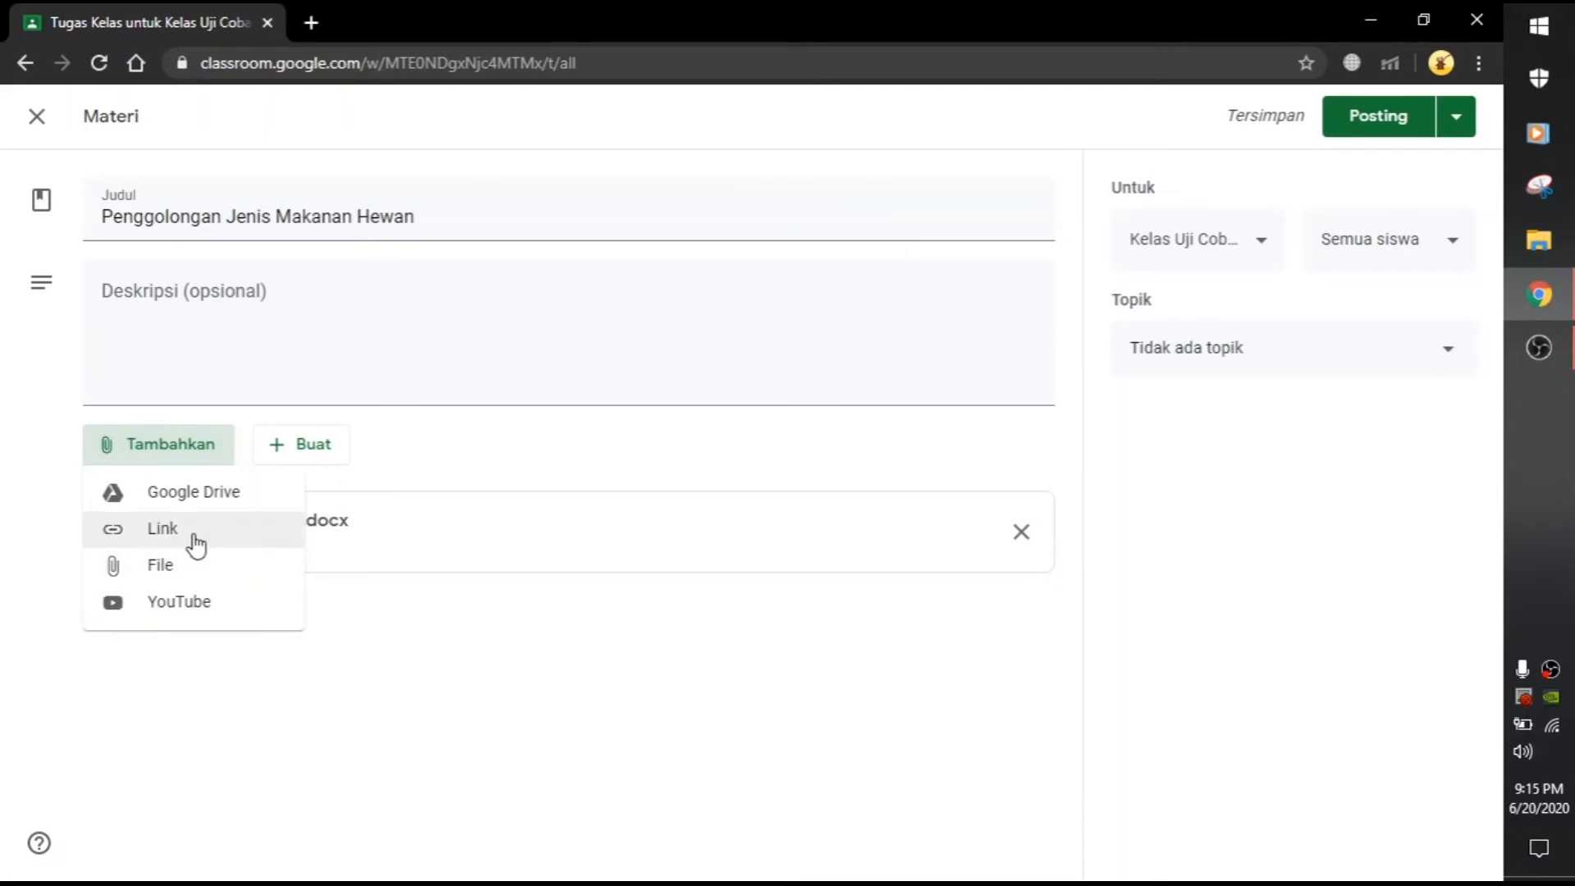
{"action": "left_click", "coordinate": [195, 538]}
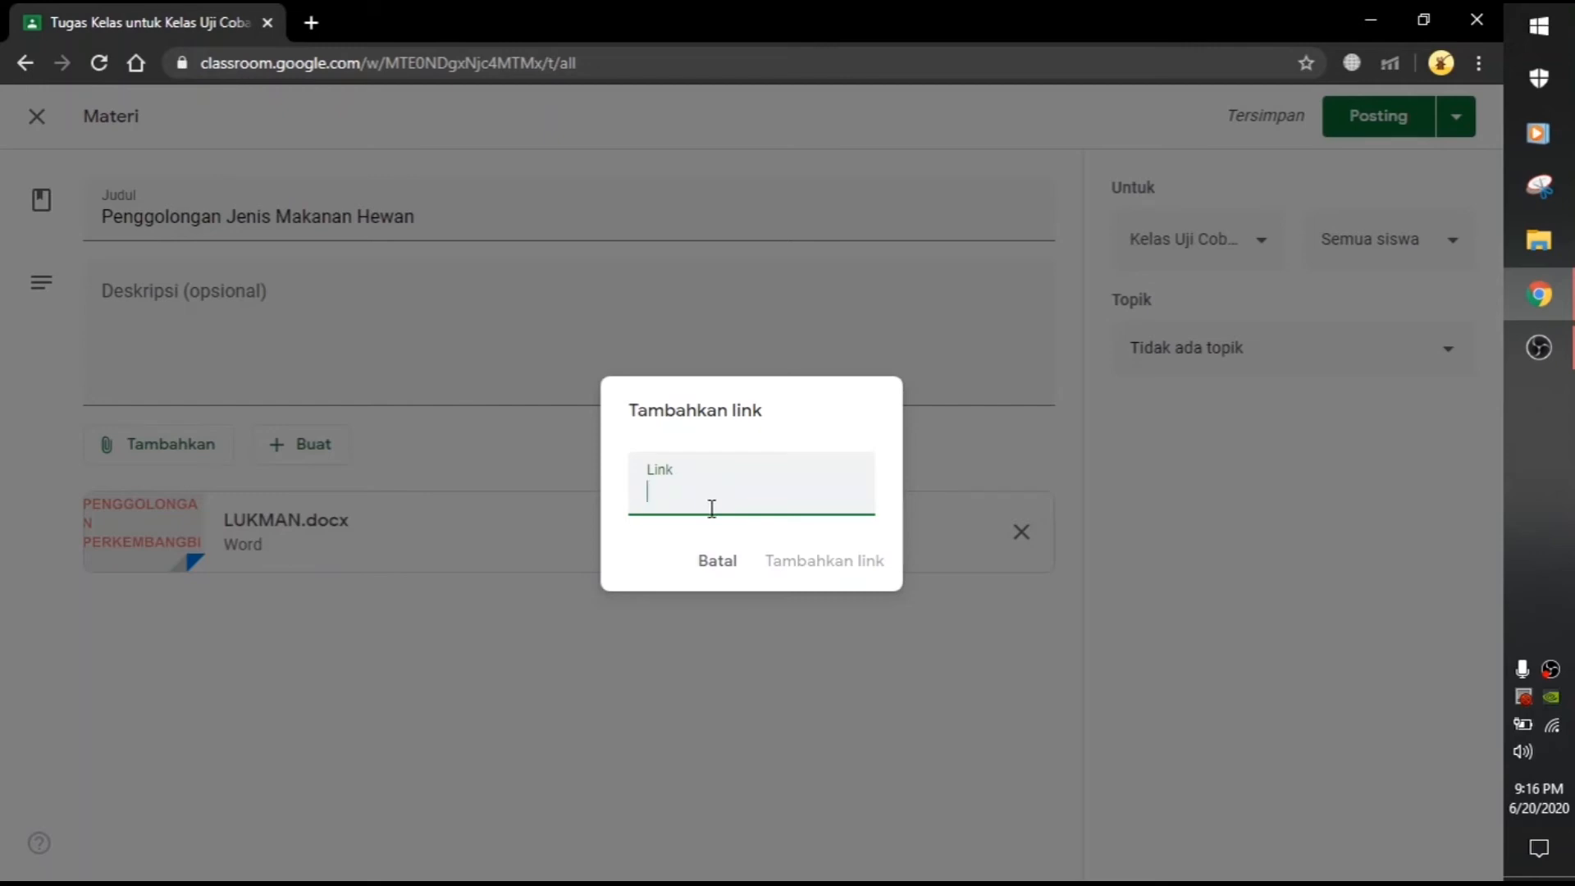
{"action": "left_click", "coordinate": [712, 561]}
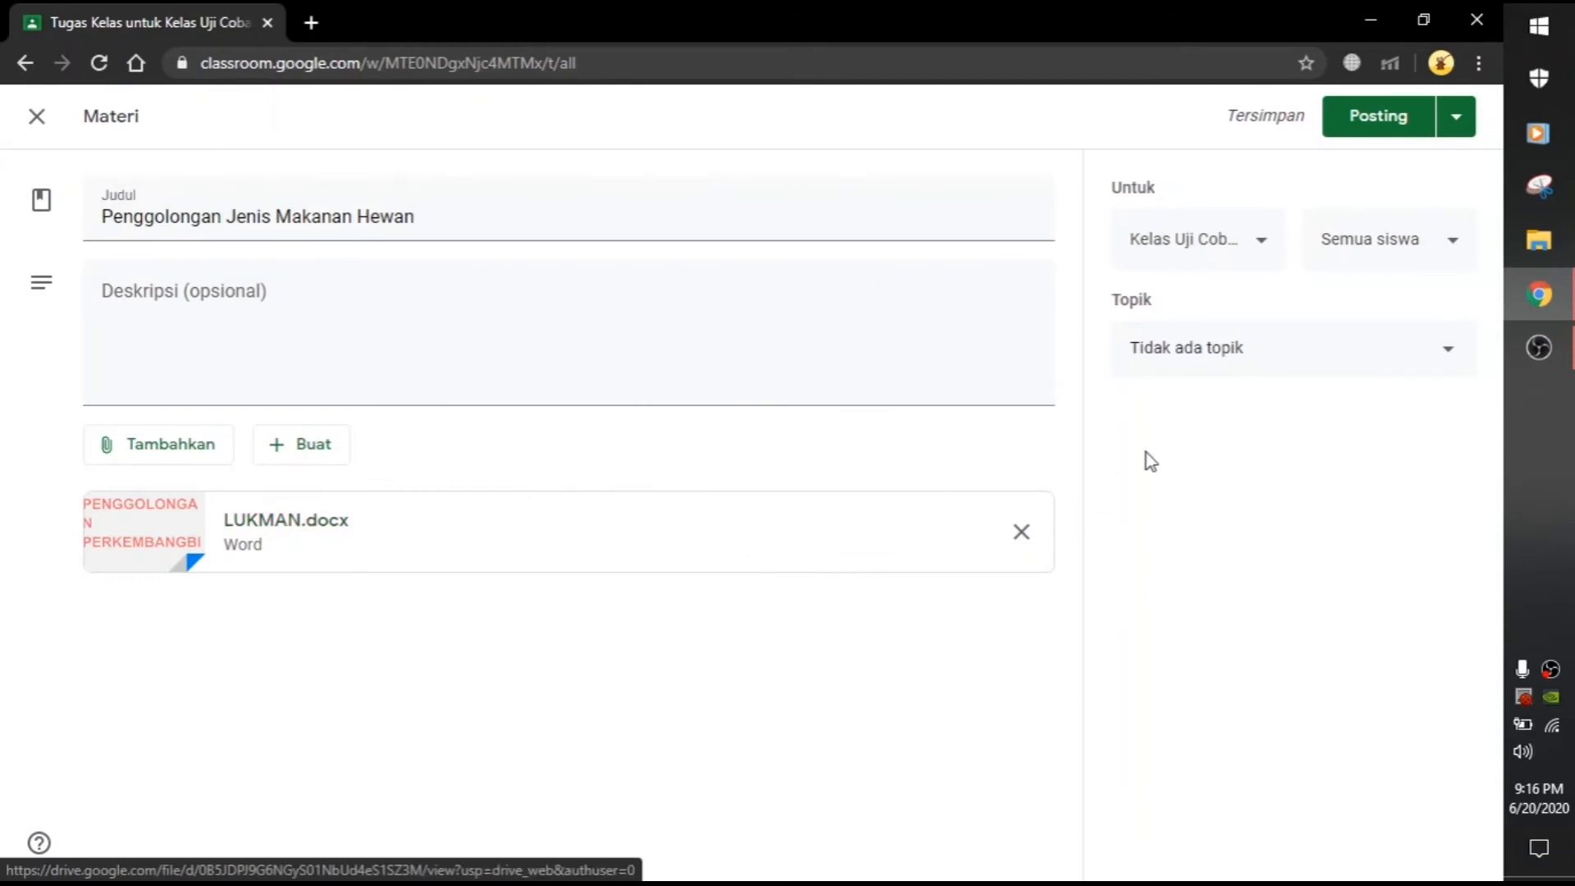
{"action": "left_click", "coordinate": [1253, 357]}
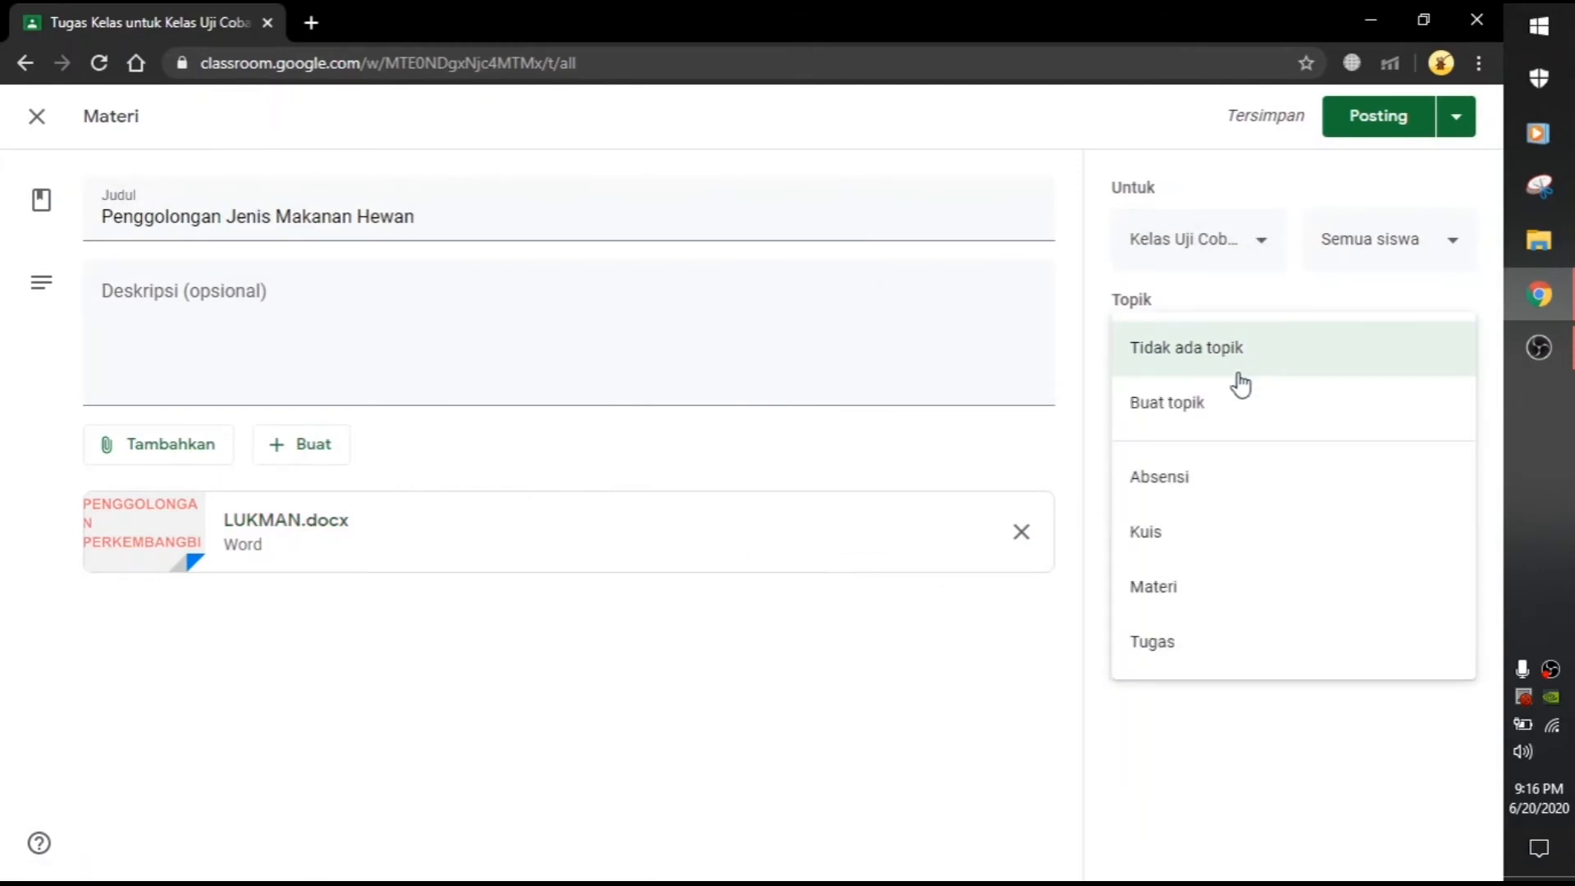
{"action": "left_click", "coordinate": [1169, 589]}
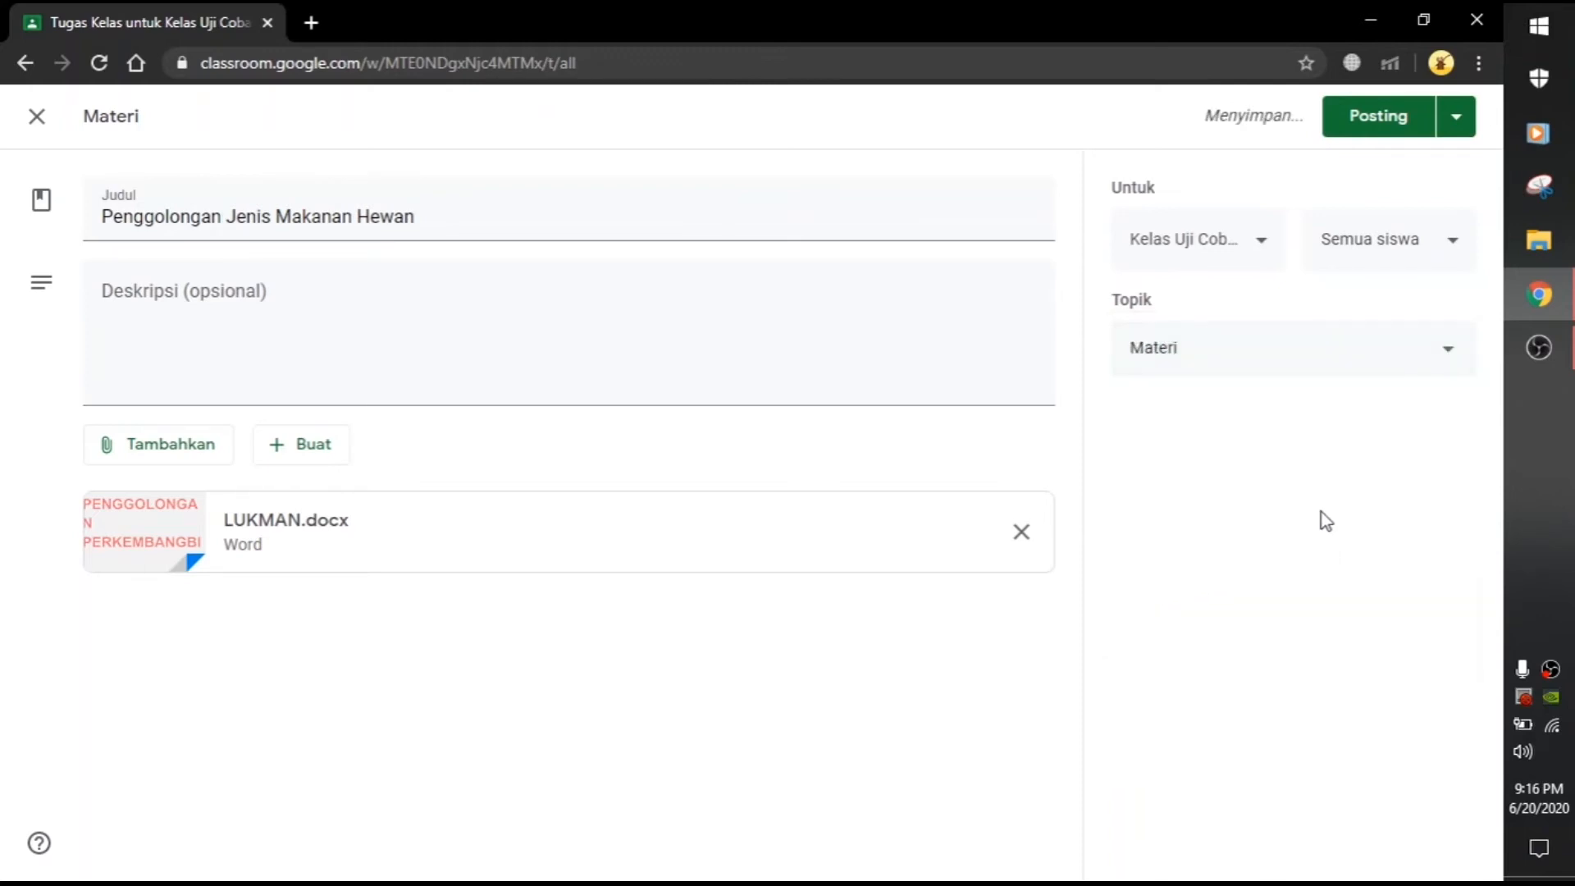
{"action": "left_click", "coordinate": [1350, 116]}
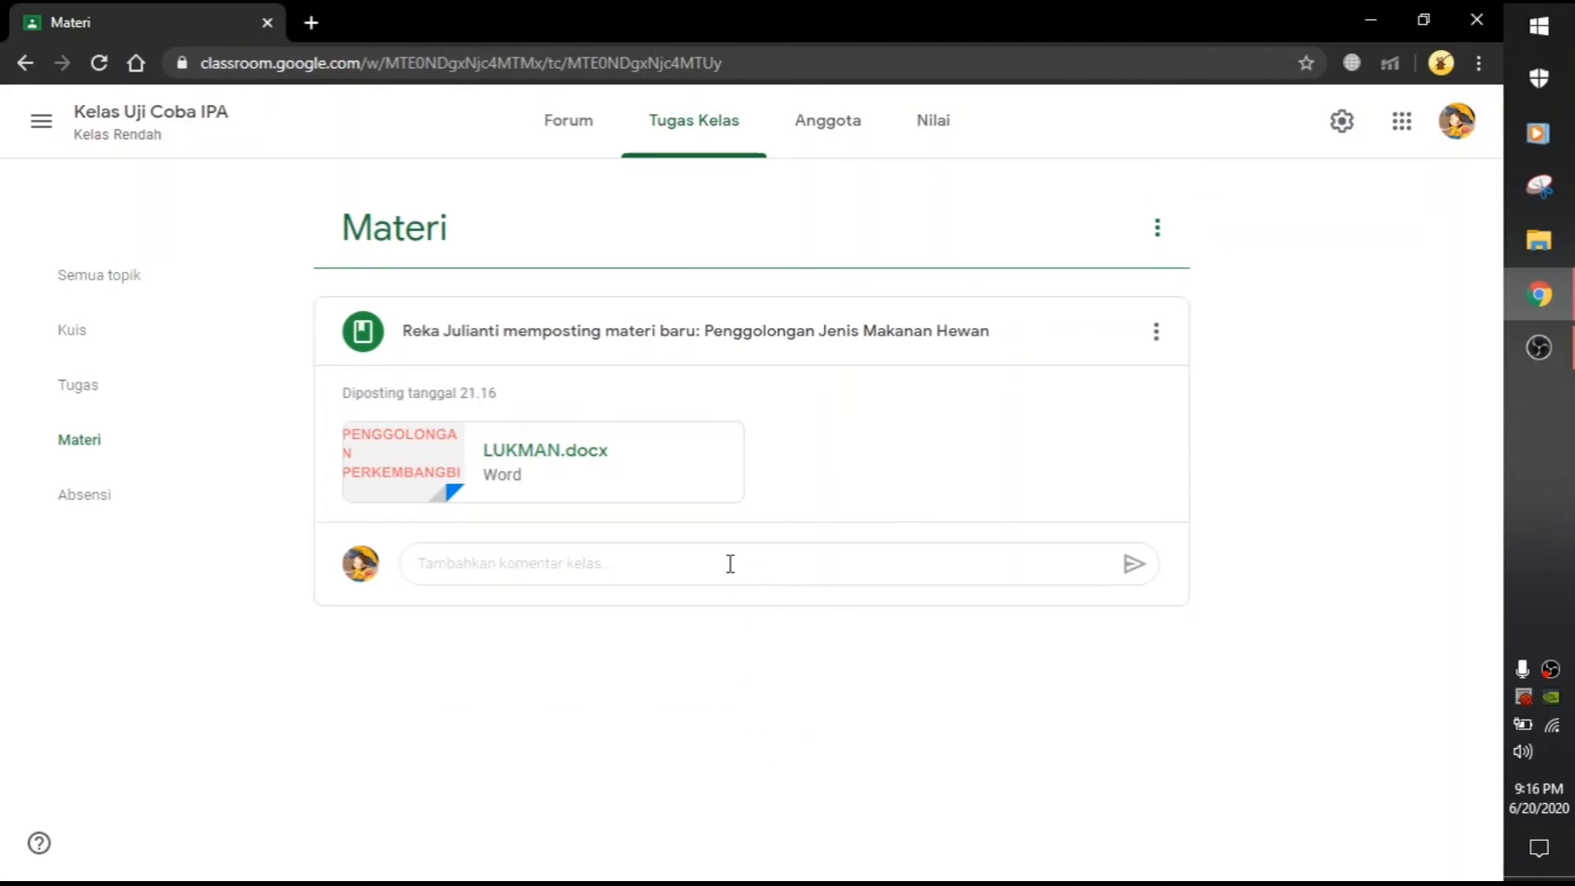
Step: From Tugas Kelas, create assignment 'Tugas Penggolongan Jenis Makanan Hewan' and open its attachment menu
{"action": "left_click", "coordinate": [743, 127]}
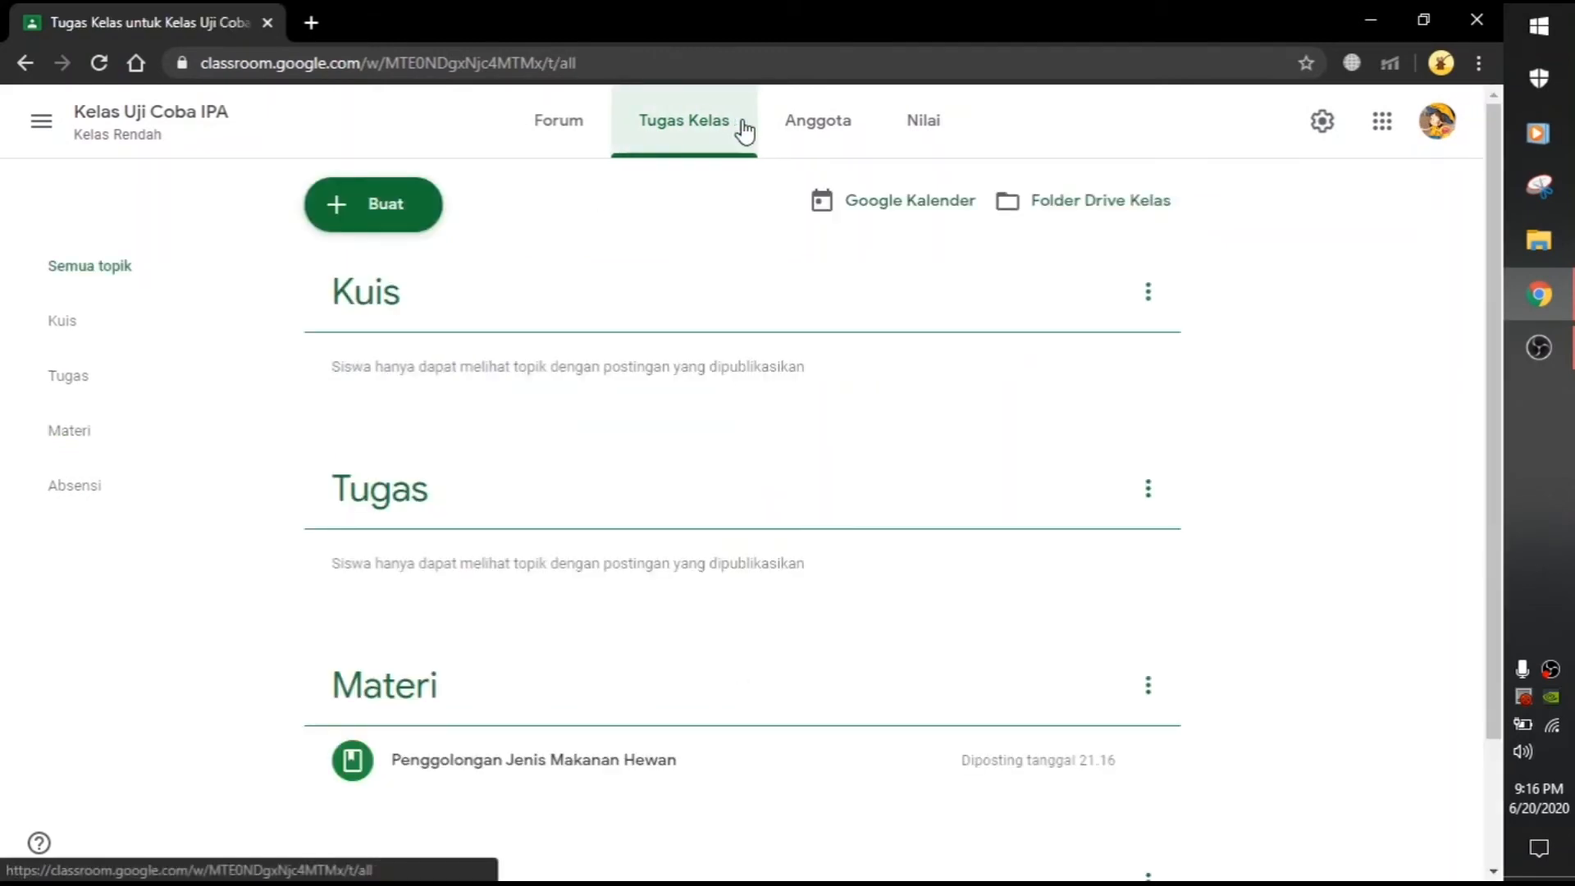
{"action": "left_click", "coordinate": [387, 214]}
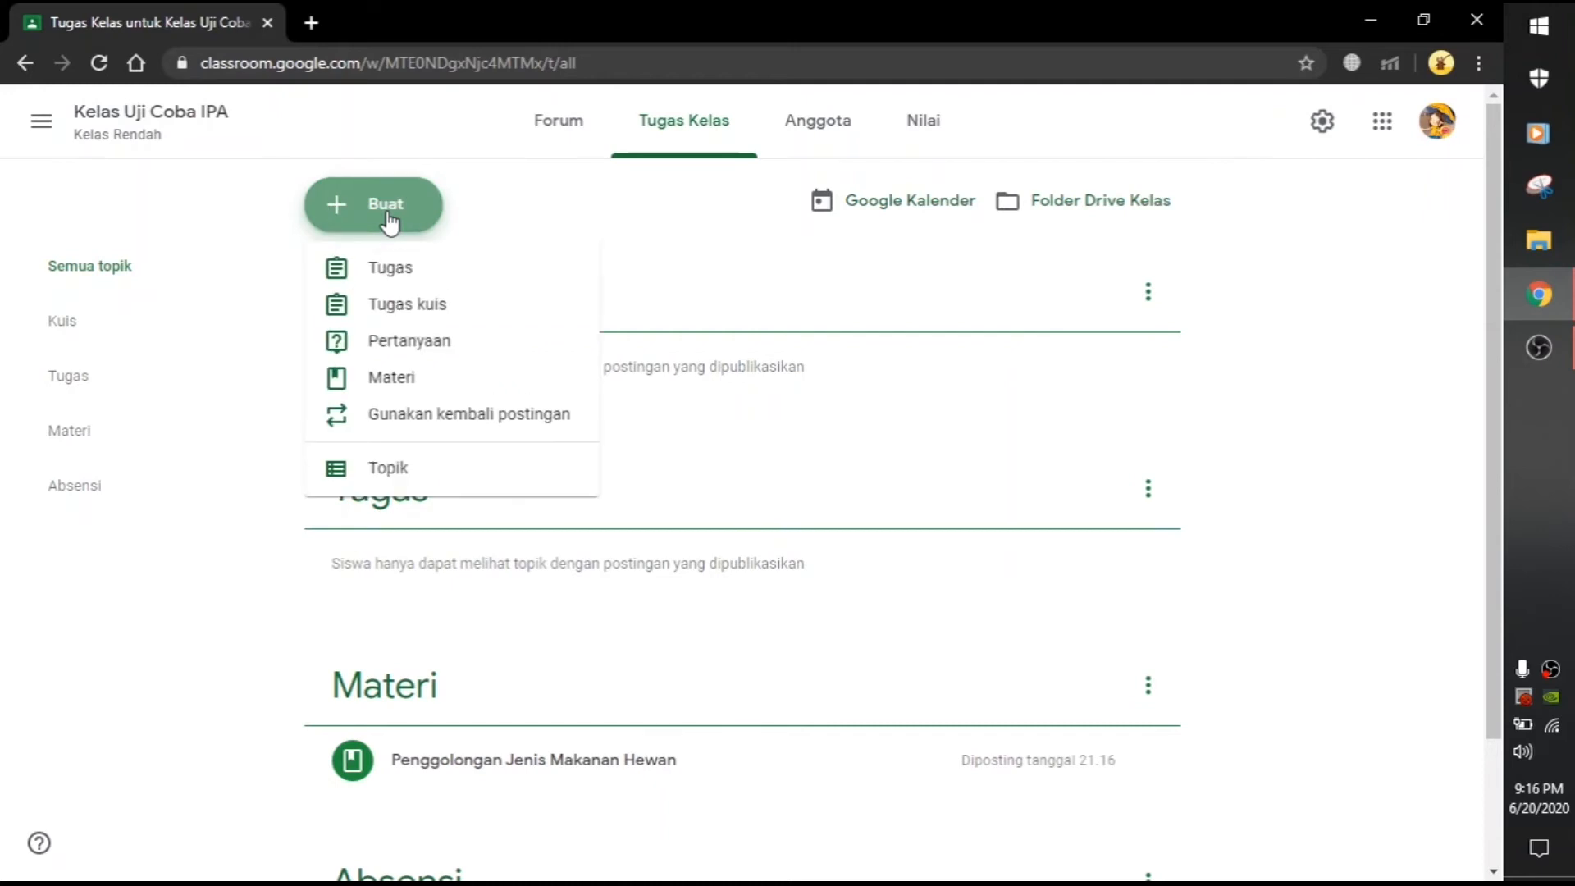
{"action": "left_click", "coordinate": [403, 286]}
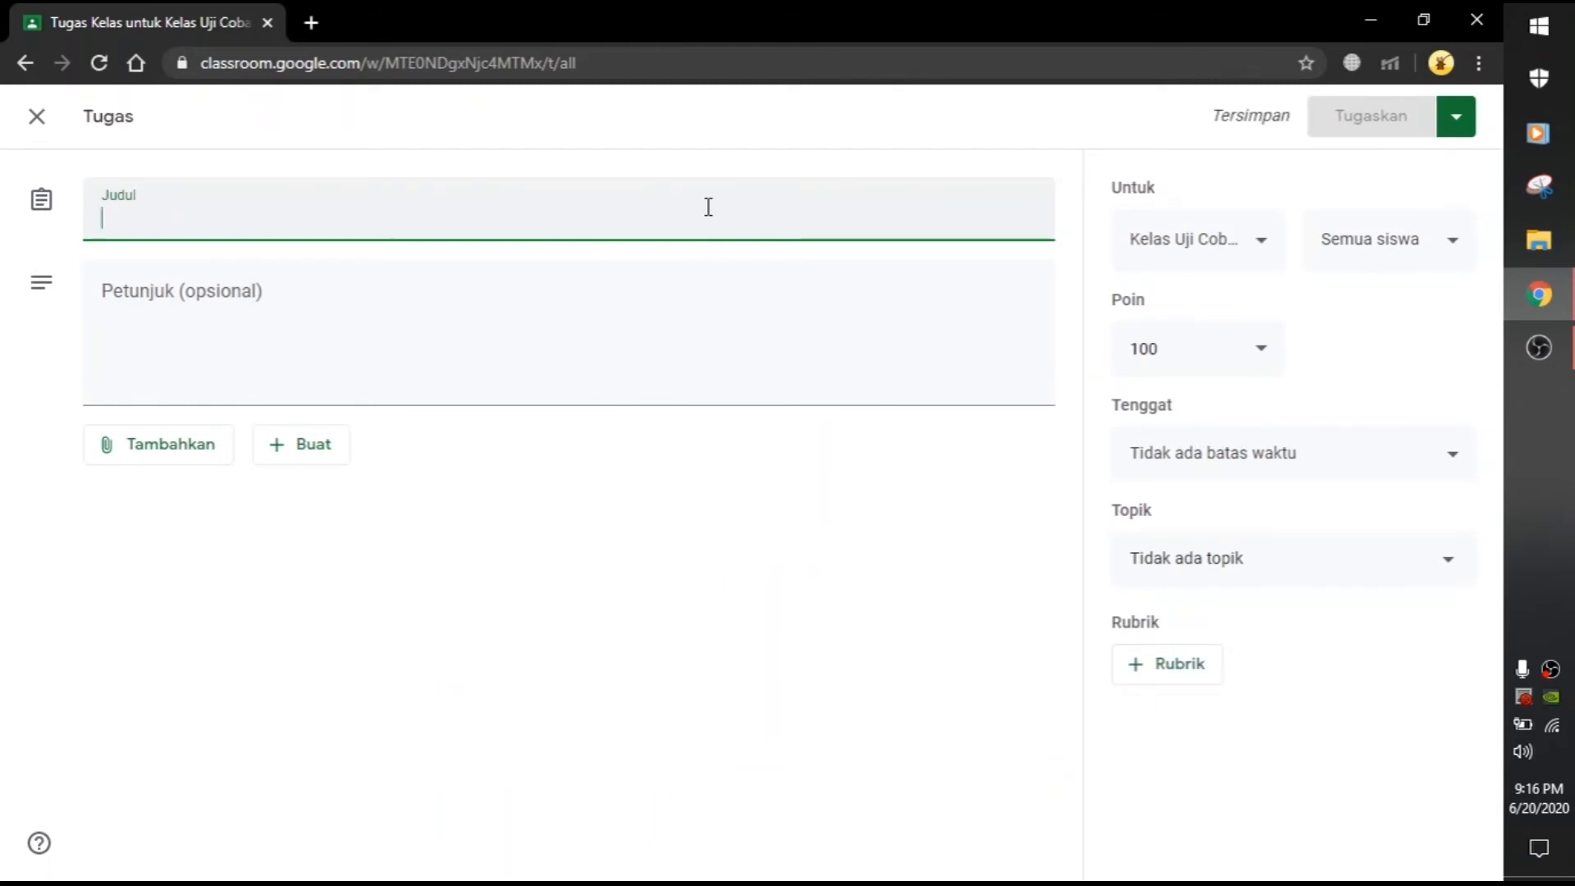
{"action": "type", "text": "Tugas "}
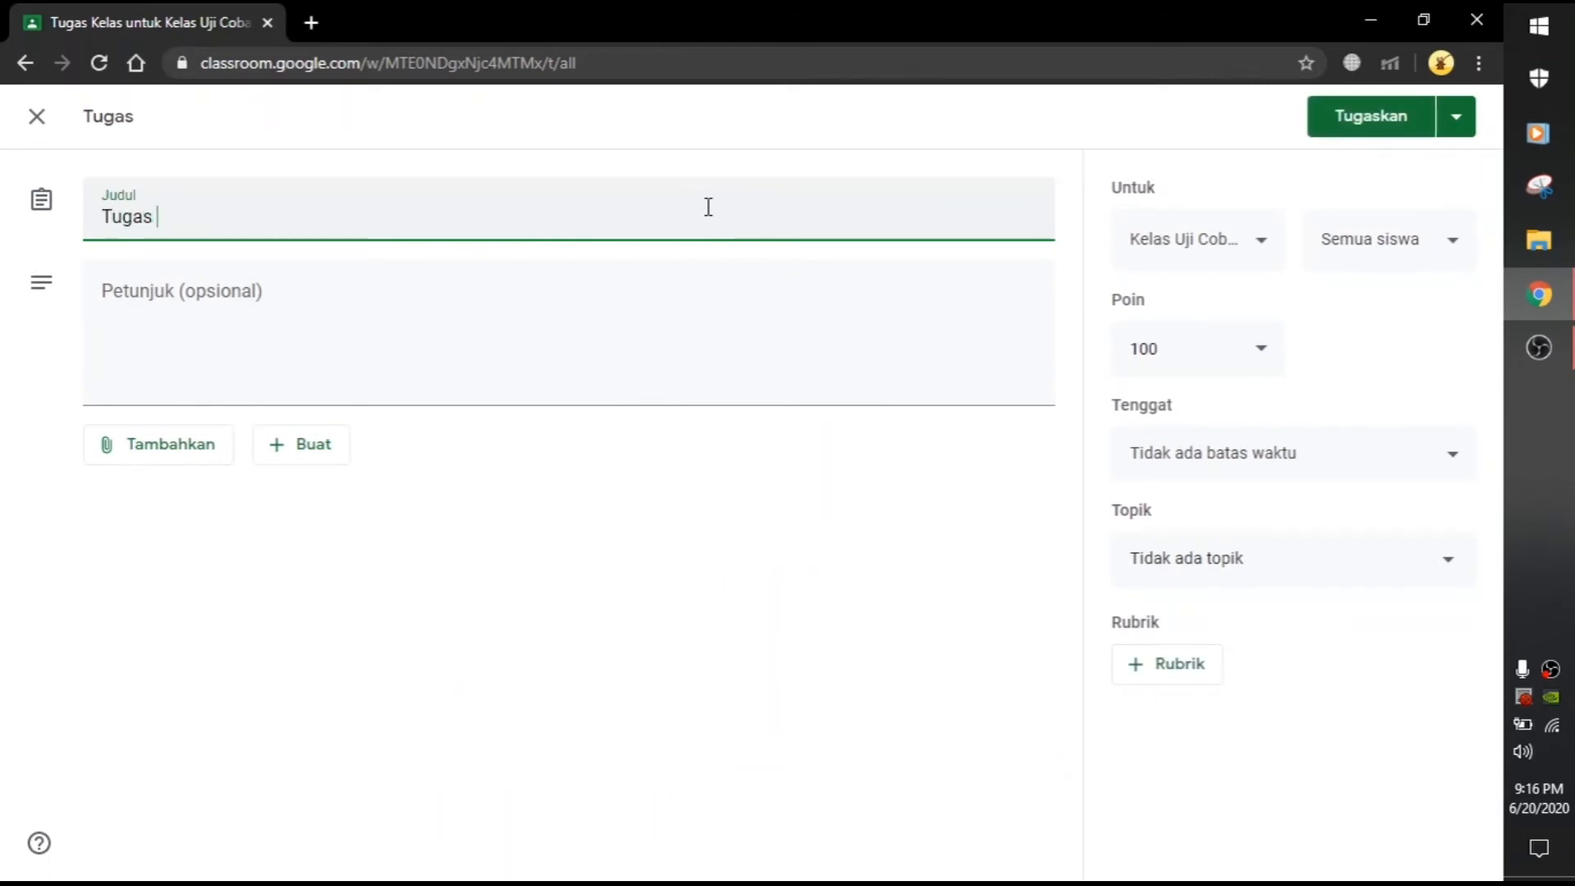
{"action": "type", "text": "Penggolongan Jenis He"}
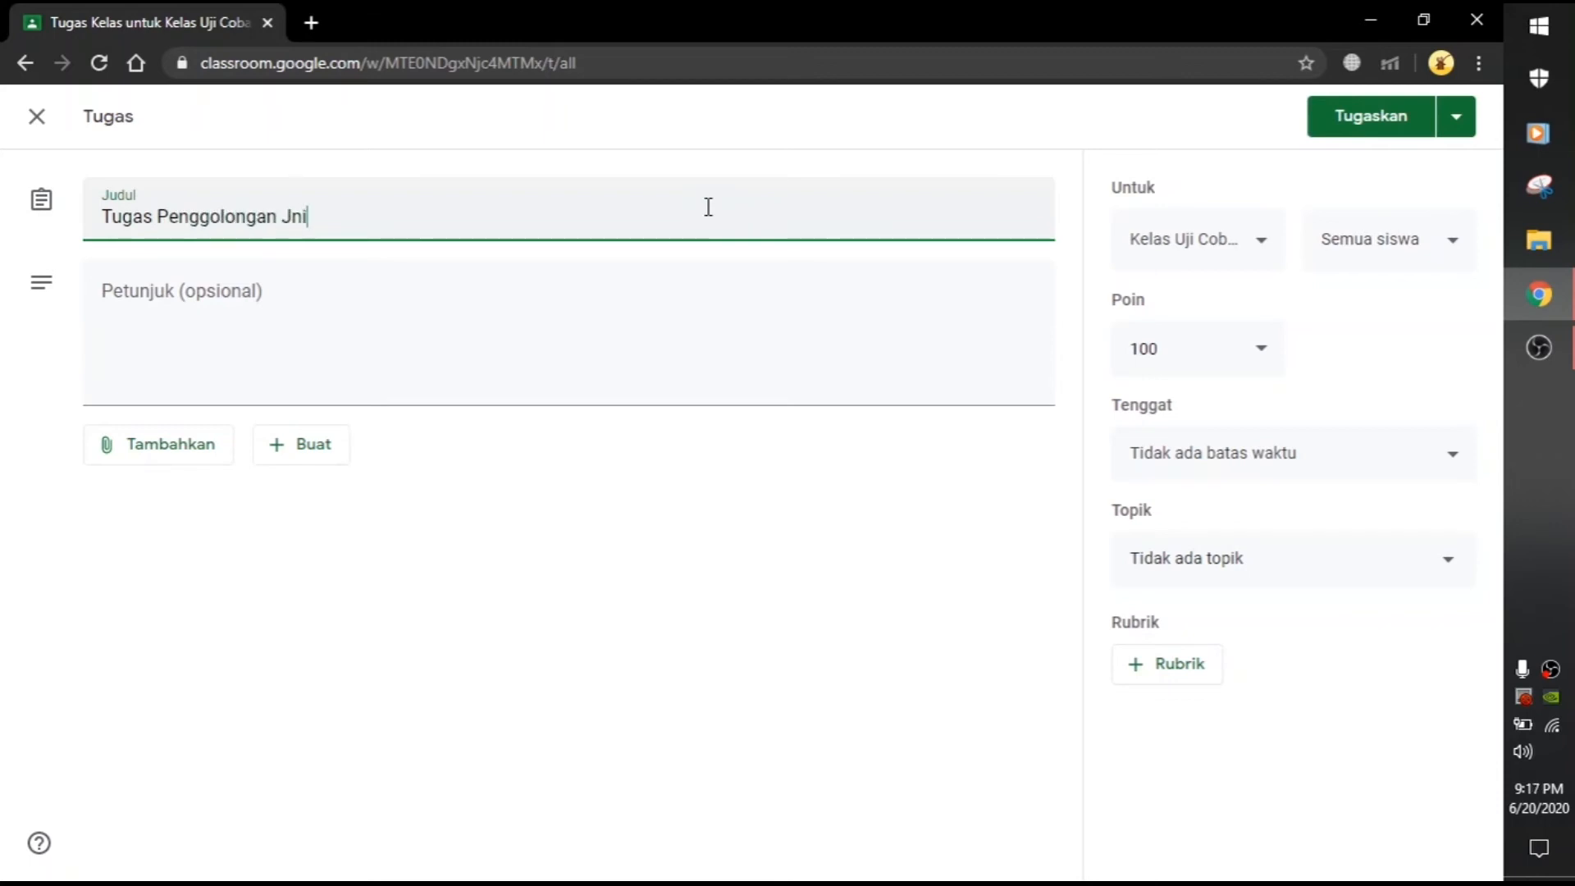
{"action": "type", "text": "wan"}
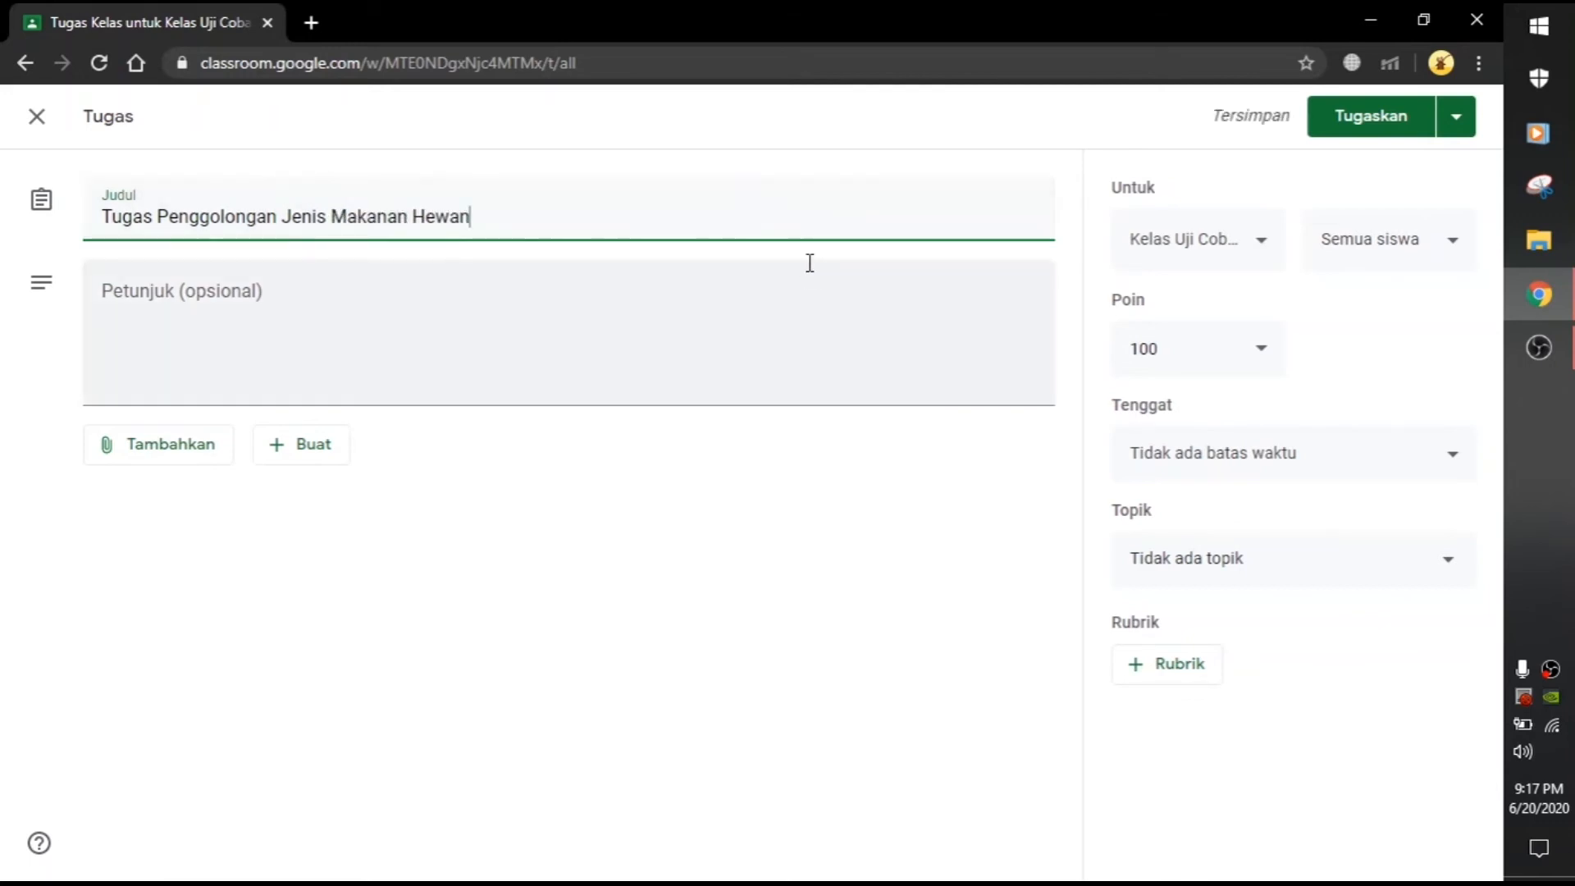
{"action": "left_click", "coordinate": [611, 361]}
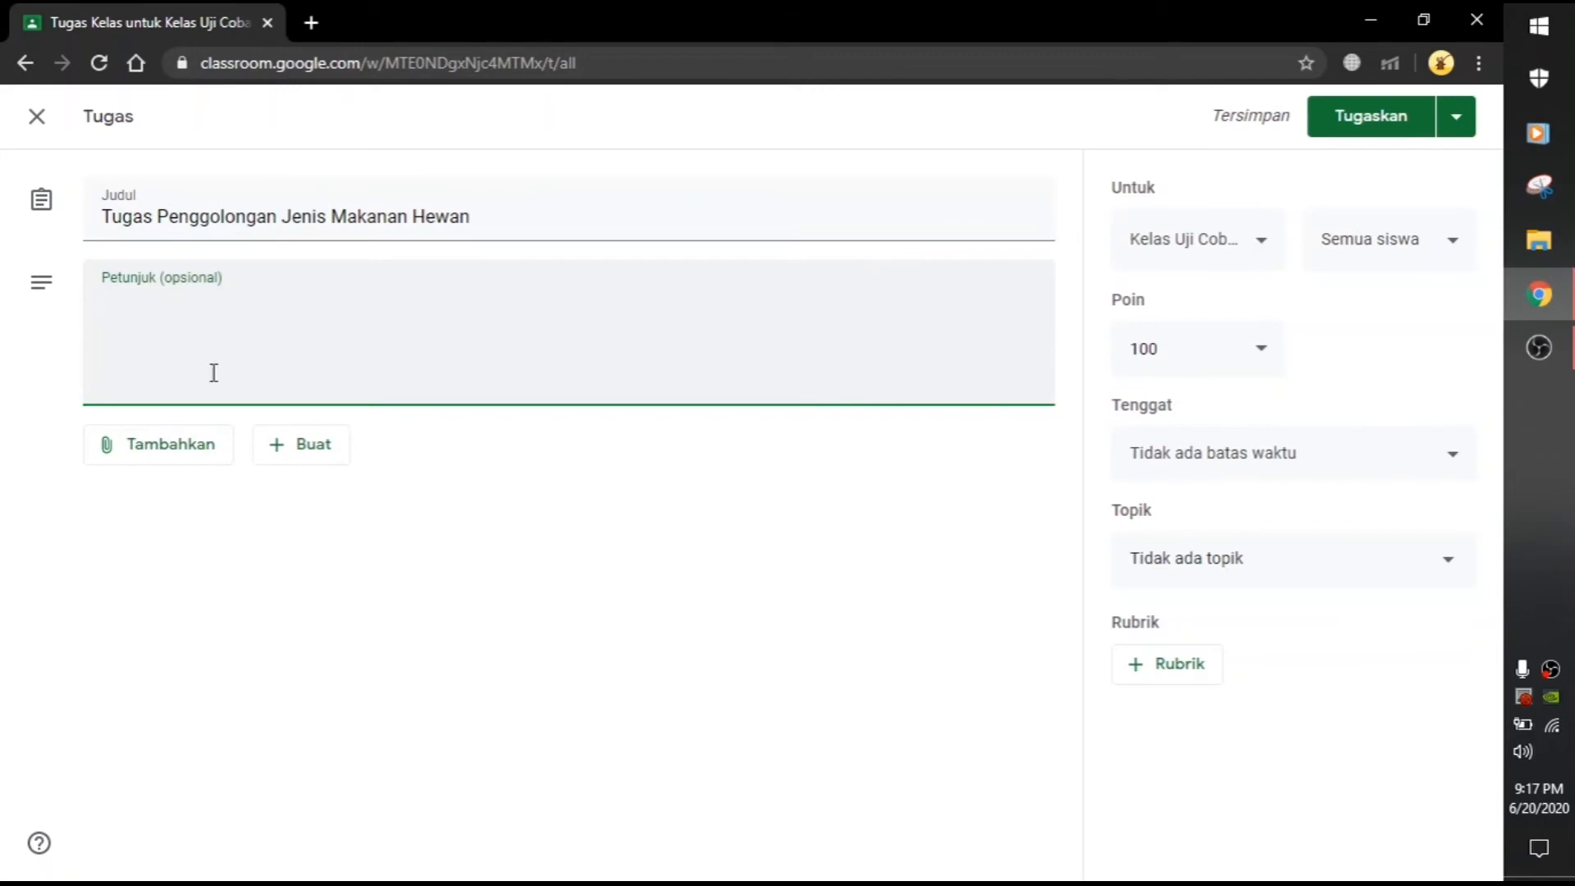
{"action": "left_click", "coordinate": [160, 456]}
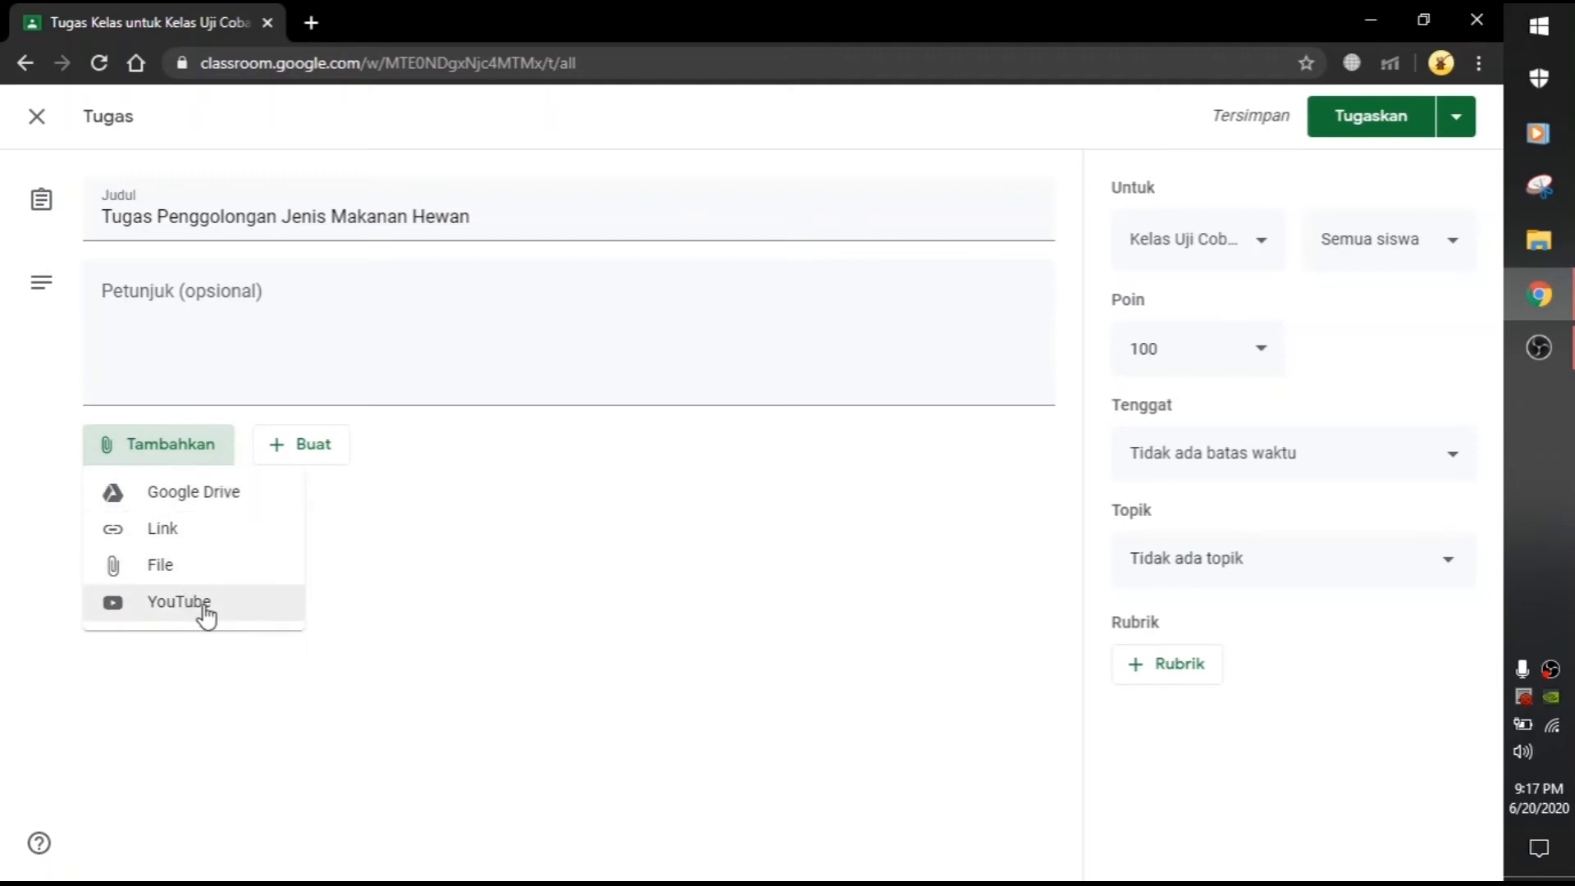
Step: Attach the TUGAS 2 form from Google Drive to the assignment
{"action": "left_click", "coordinate": [229, 501]}
{"action": "left_click", "coordinate": [470, 236]}
{"action": "left_click", "coordinate": [738, 615]}
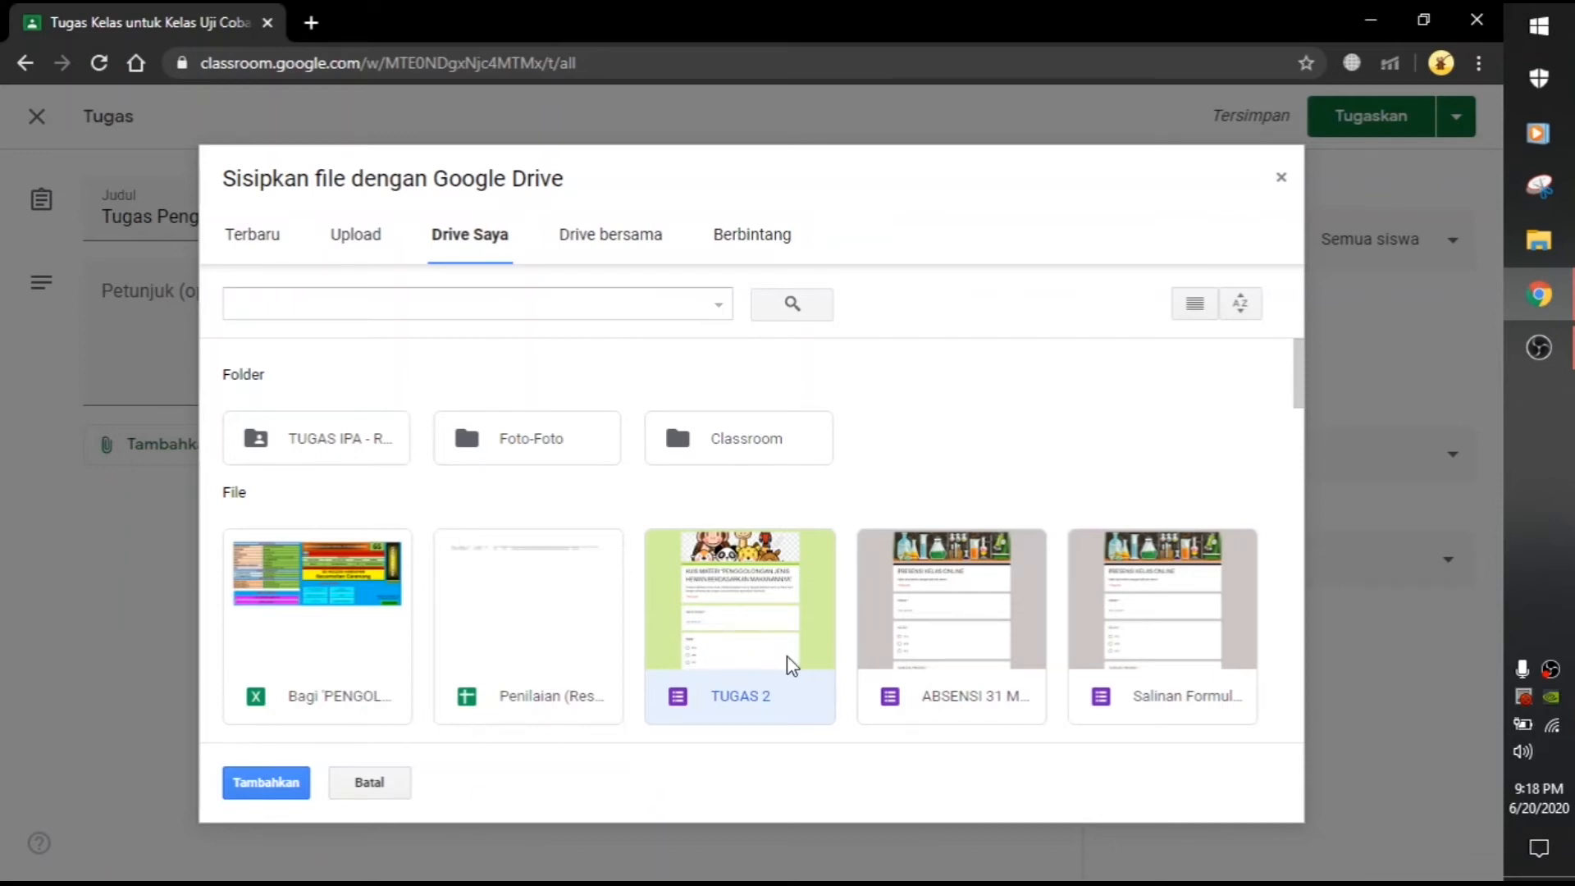
{"action": "left_click", "coordinate": [277, 788]}
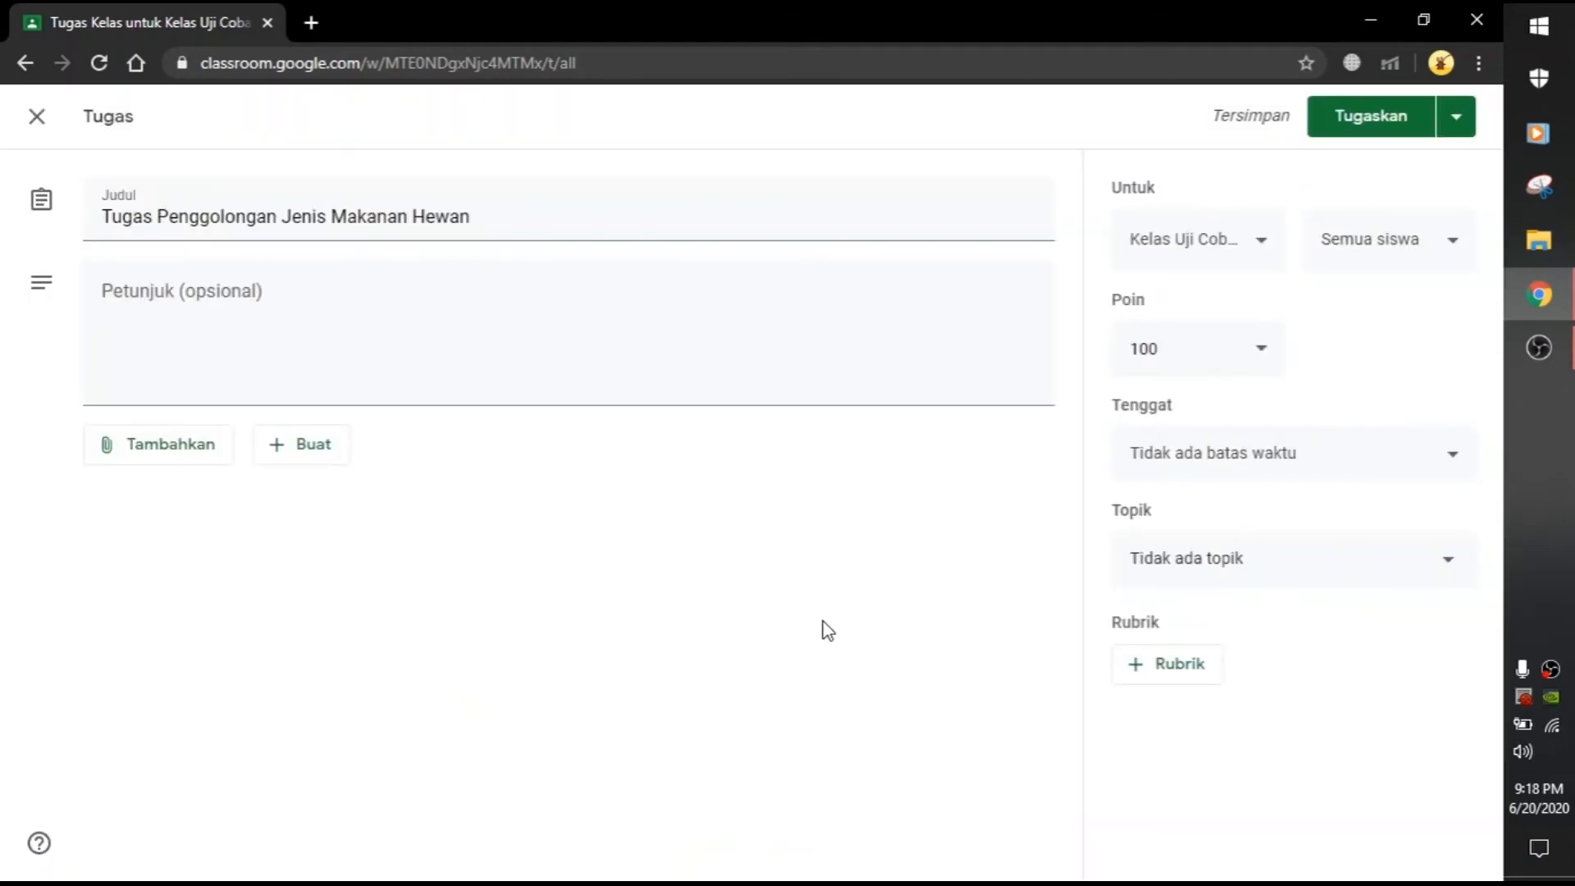
Step: Set the assignment's due date to 3 June 2020 at 23.59
{"action": "left_click", "coordinate": [1237, 355]}
{"action": "left_click", "coordinate": [1280, 464]}
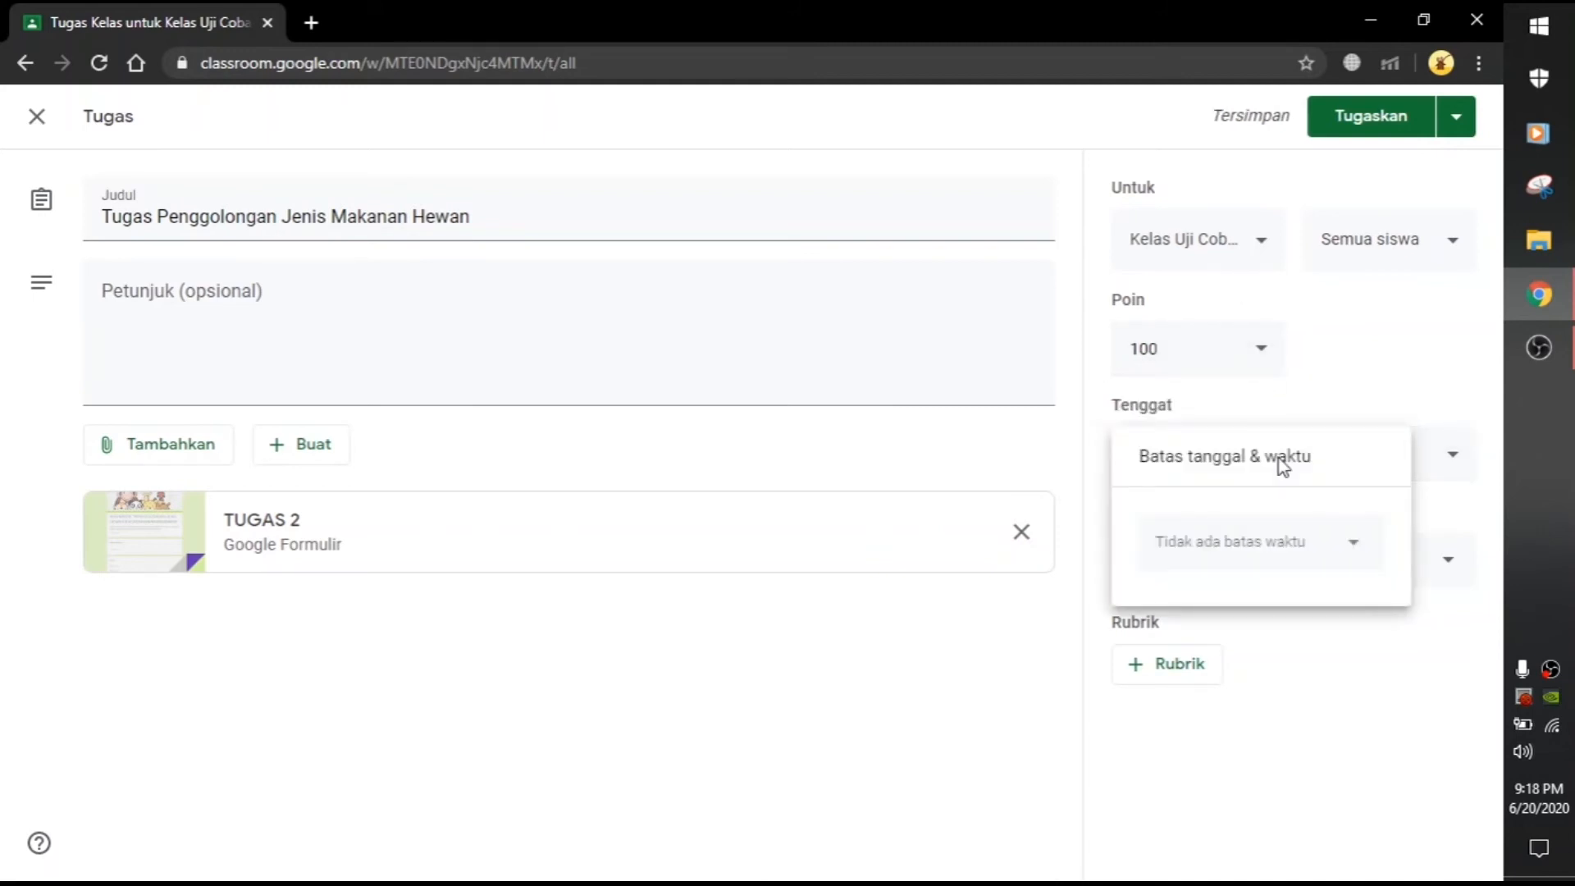
{"action": "left_click", "coordinate": [1367, 375]}
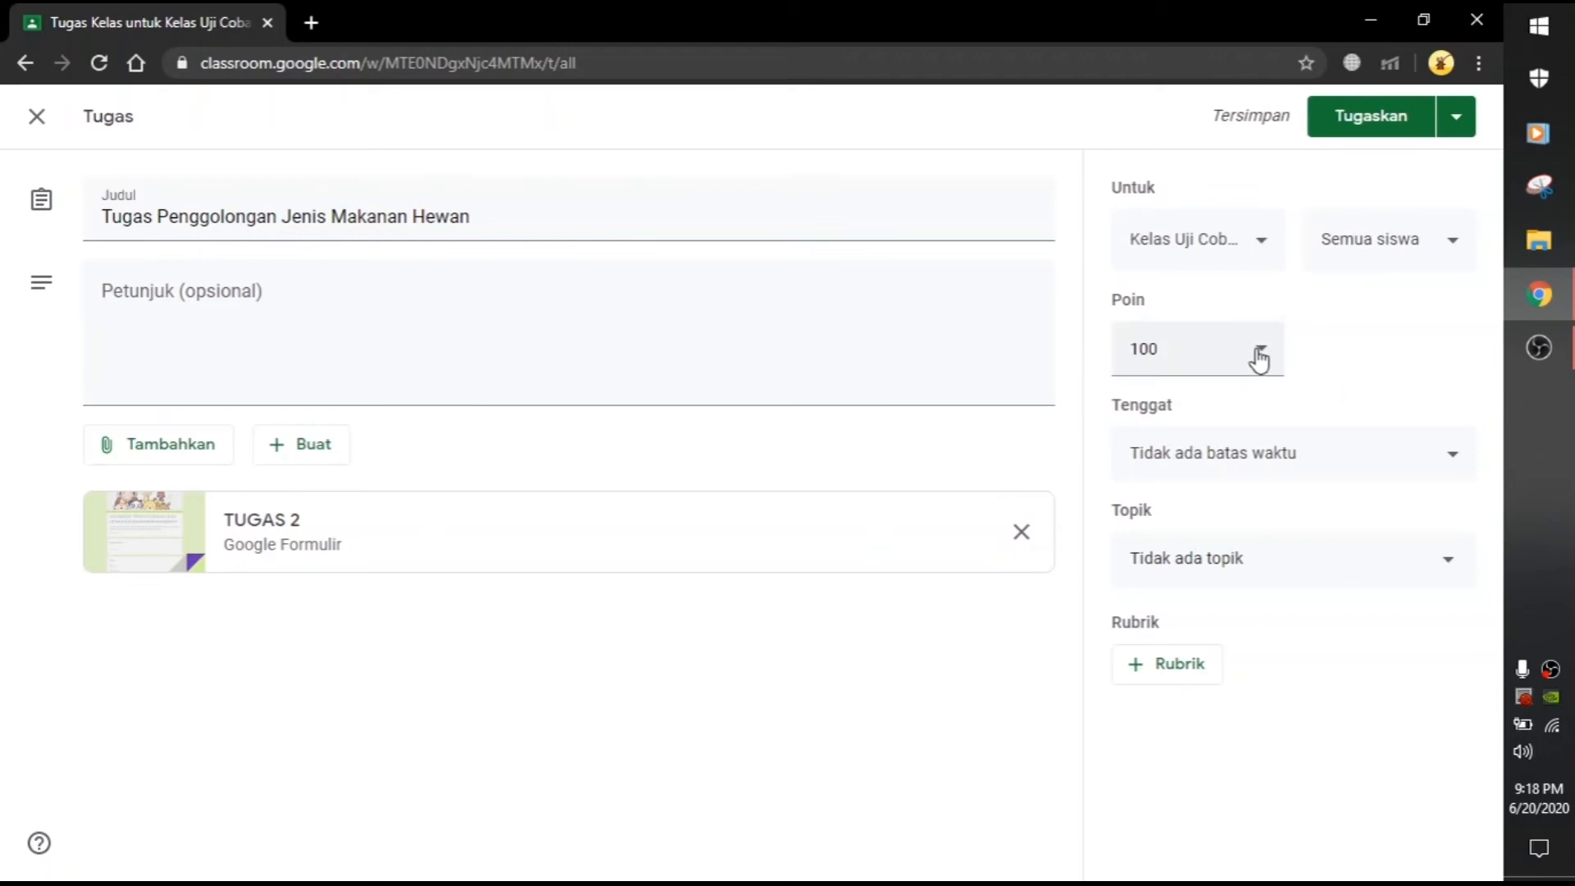
{"action": "left_click", "coordinate": [1349, 458]}
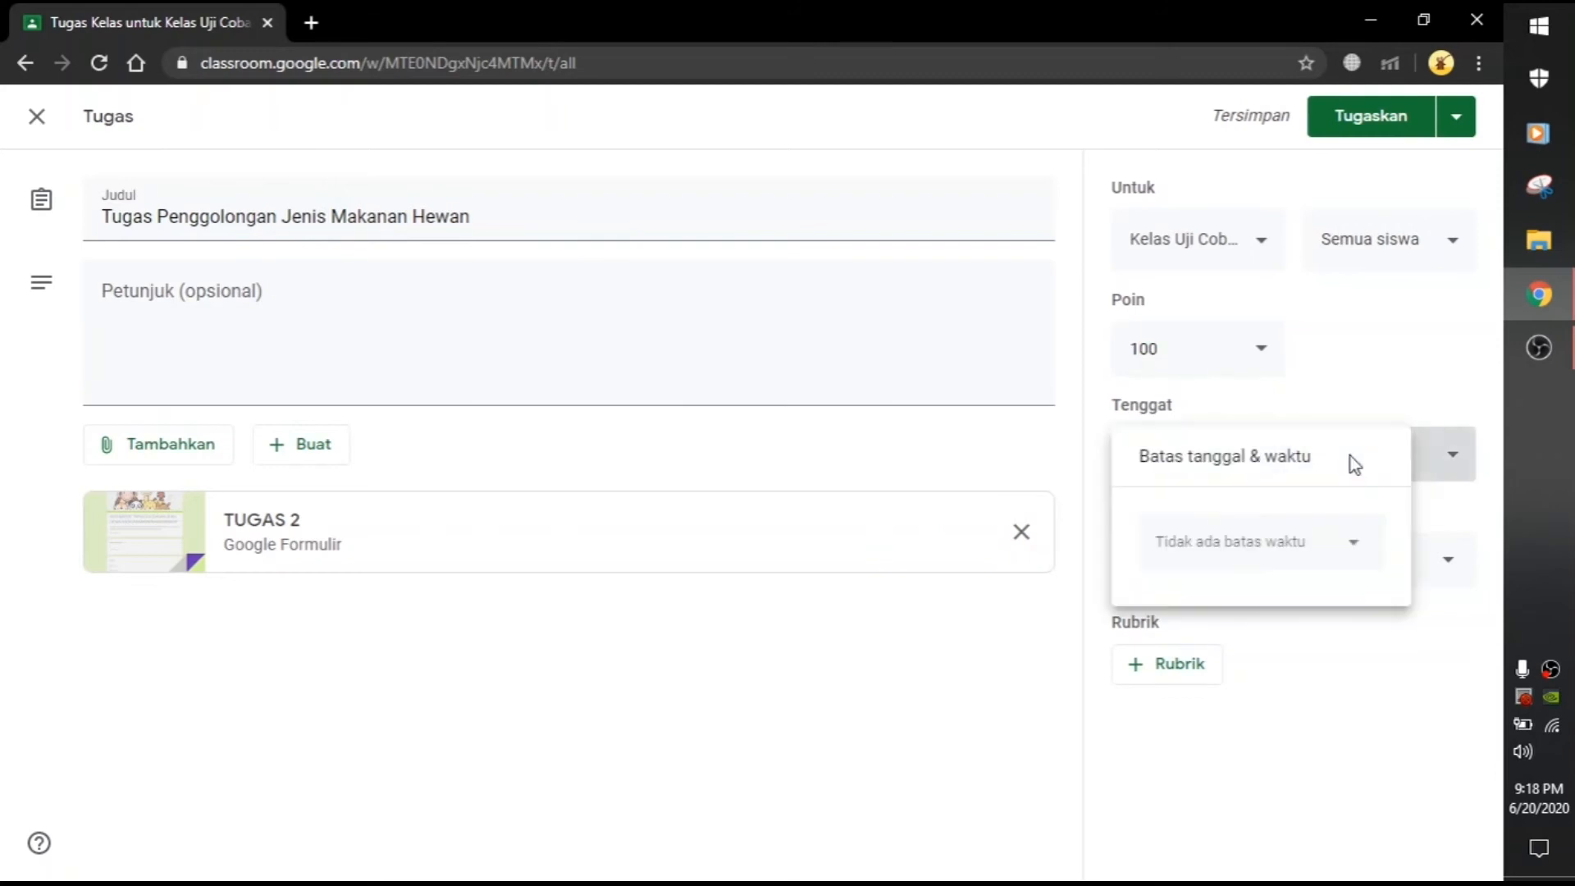
{"action": "left_click", "coordinate": [1311, 520]}
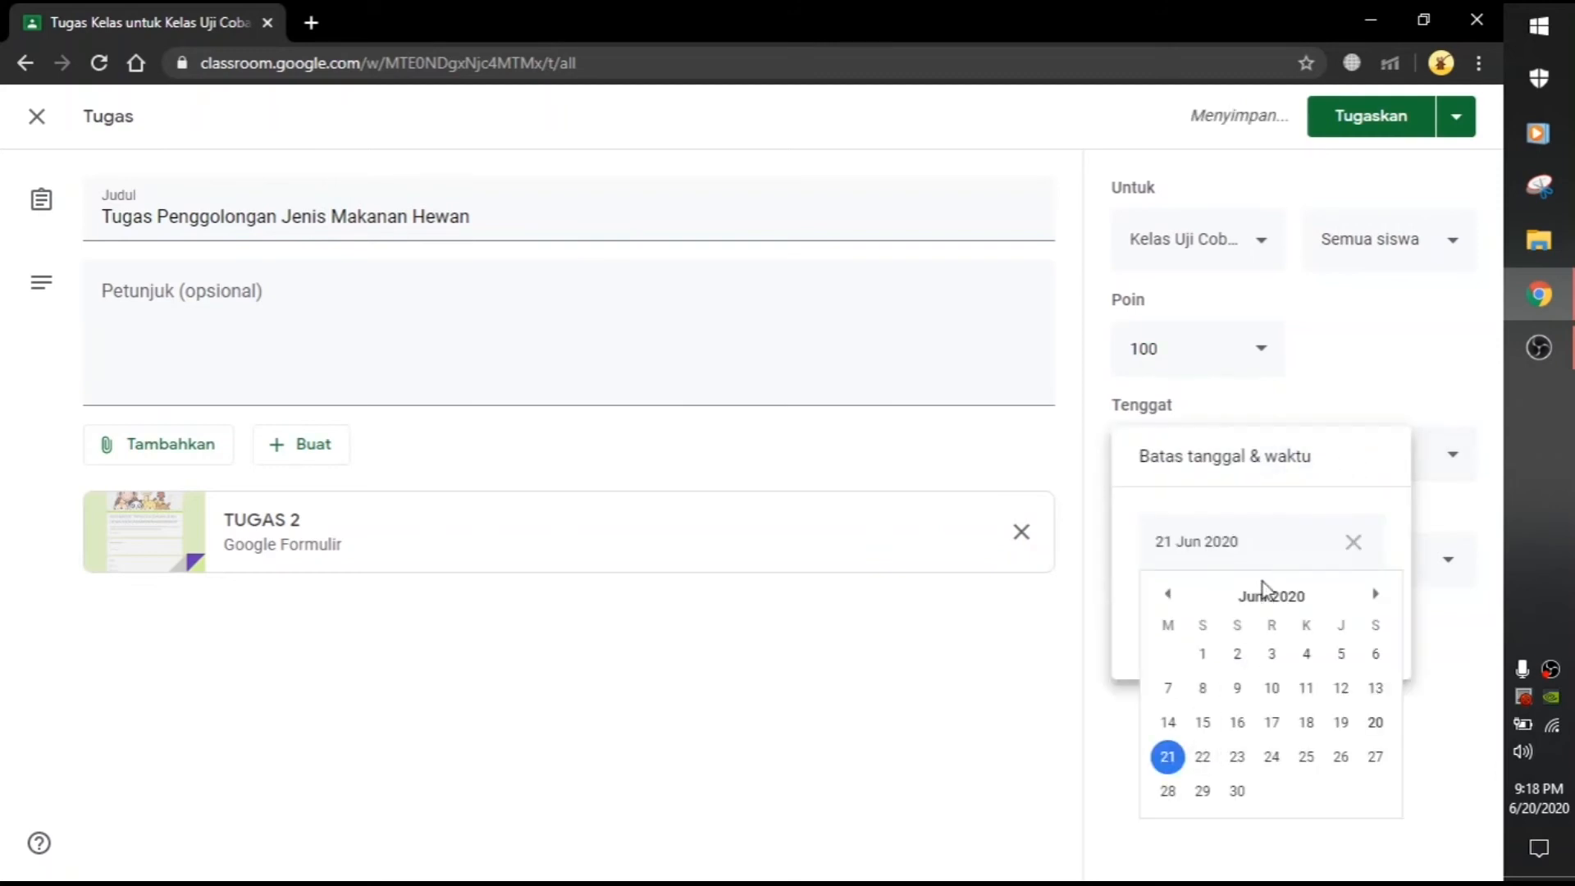
{"action": "left_click", "coordinate": [1272, 653]}
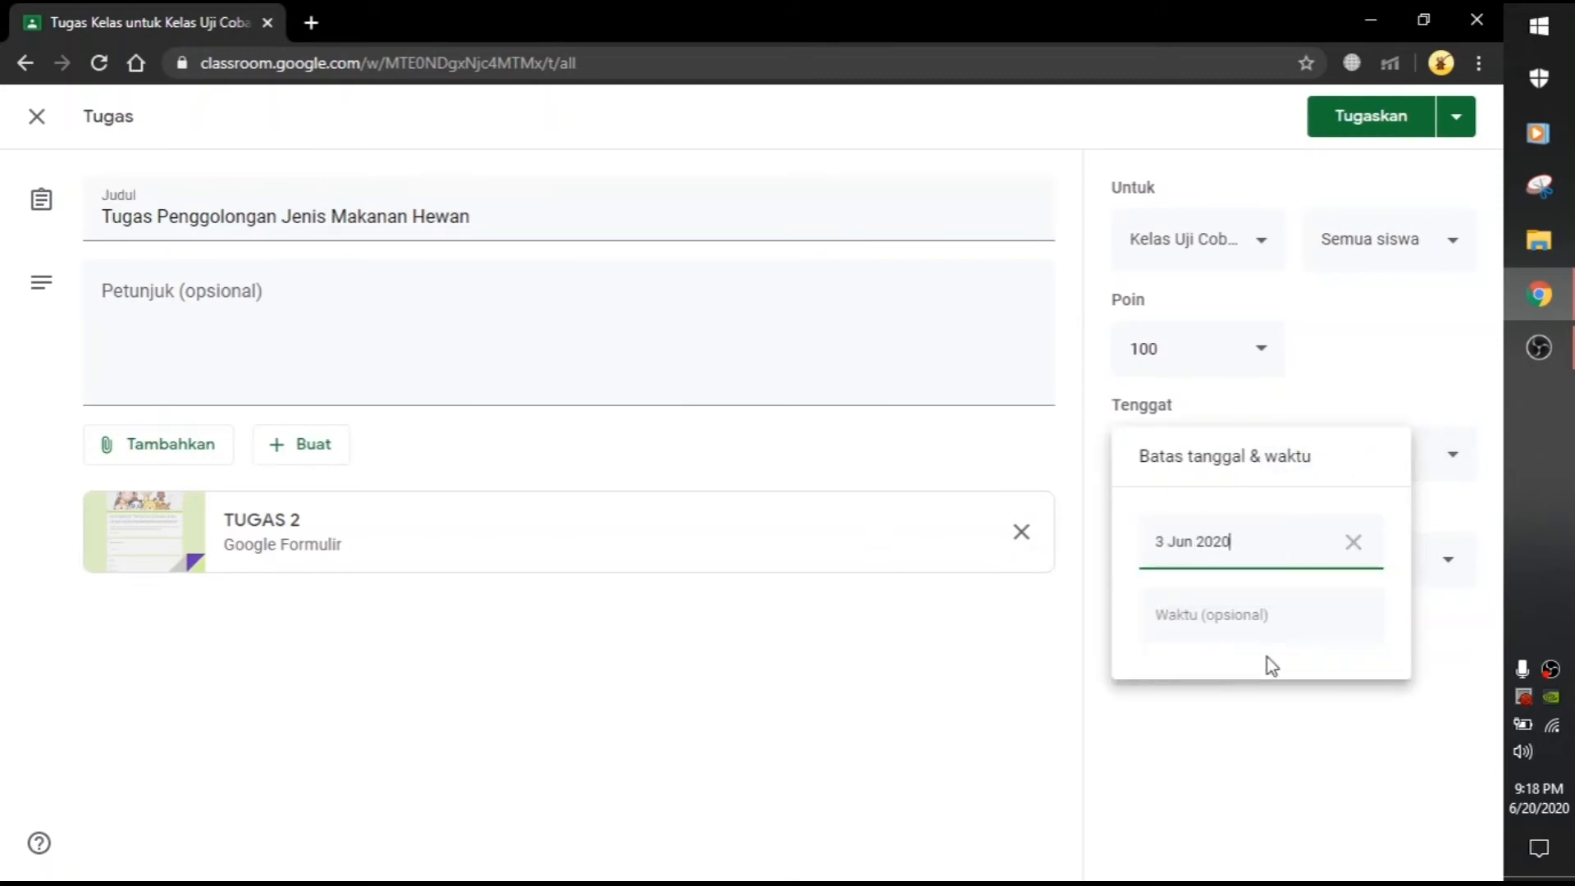
{"action": "left_click", "coordinate": [1276, 617]}
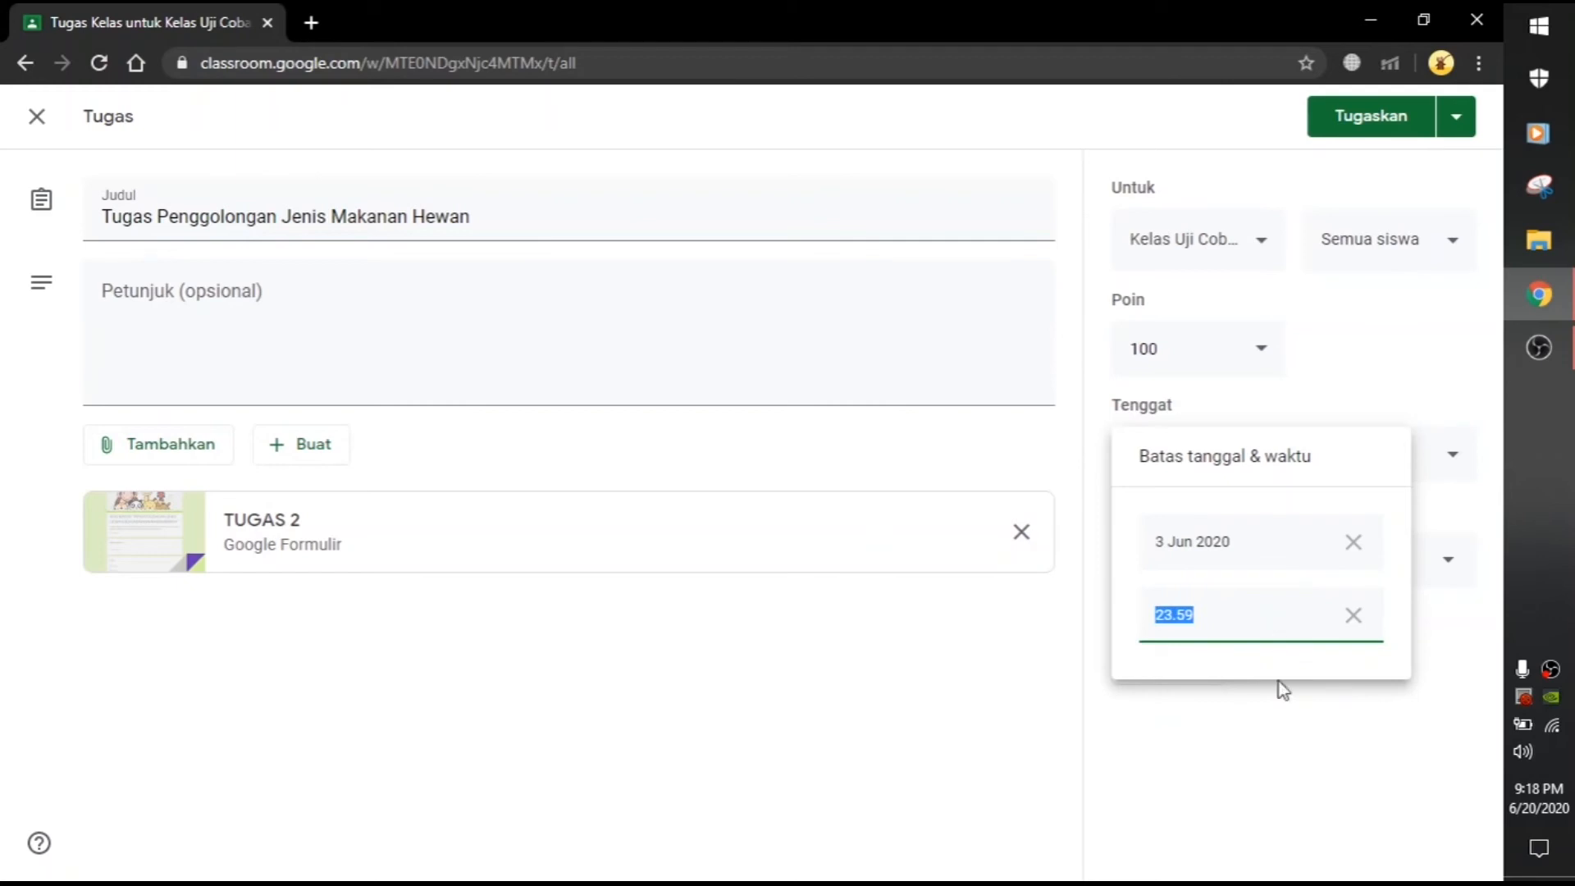
{"action": "left_click", "coordinate": [1304, 799]}
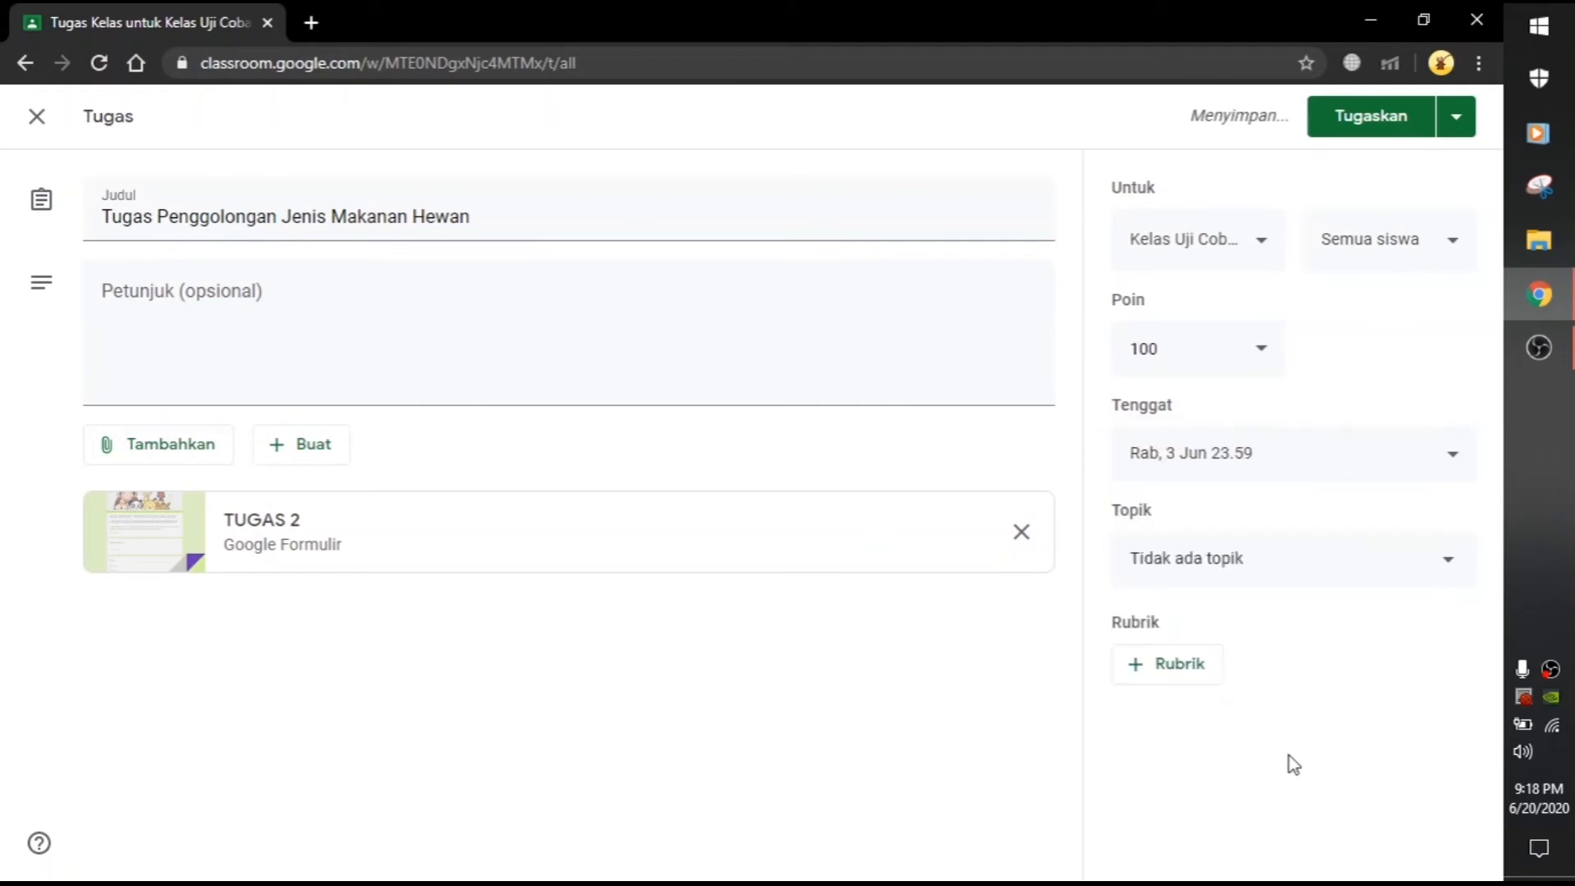
Step: File the assignment under the Tugas topic and assign it to the class
{"action": "left_click", "coordinate": [1279, 557]}
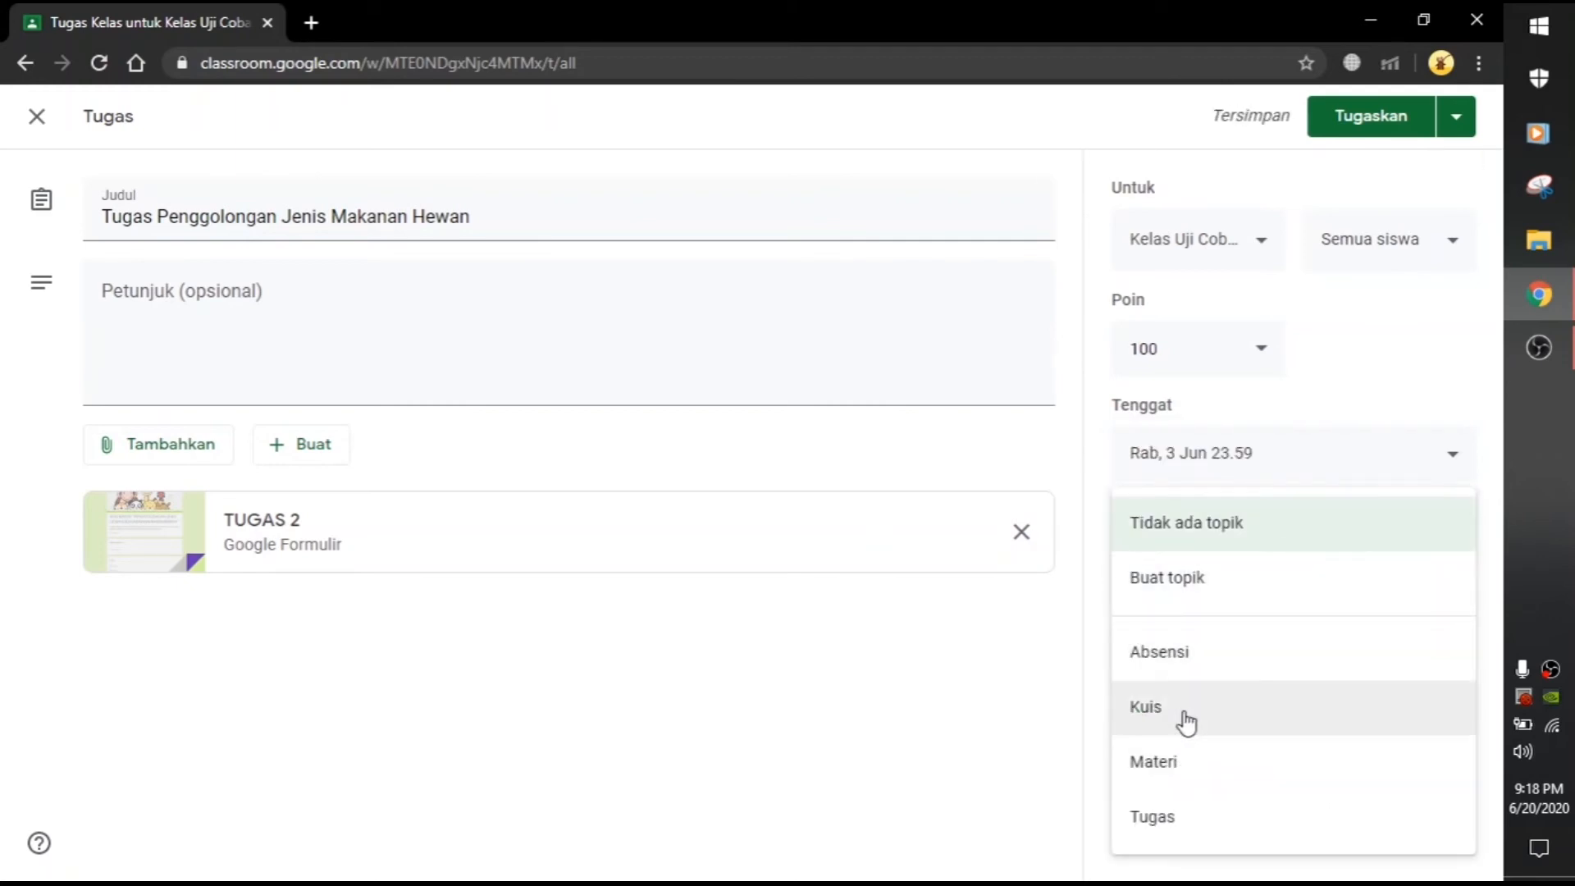
{"action": "left_click", "coordinate": [1178, 815]}
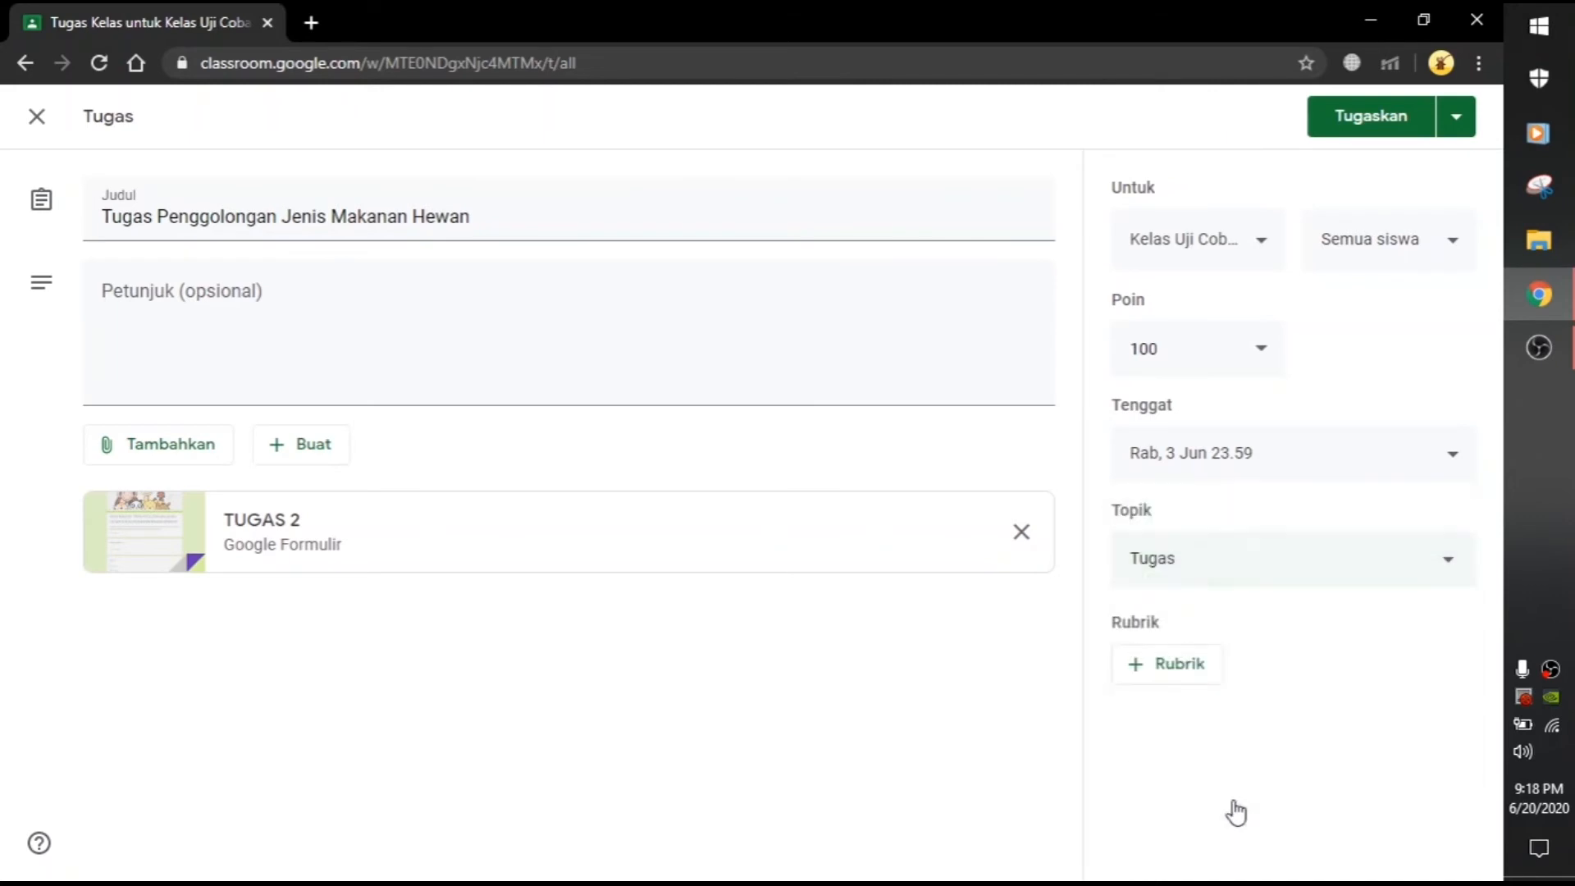
{"action": "left_click", "coordinate": [1360, 119]}
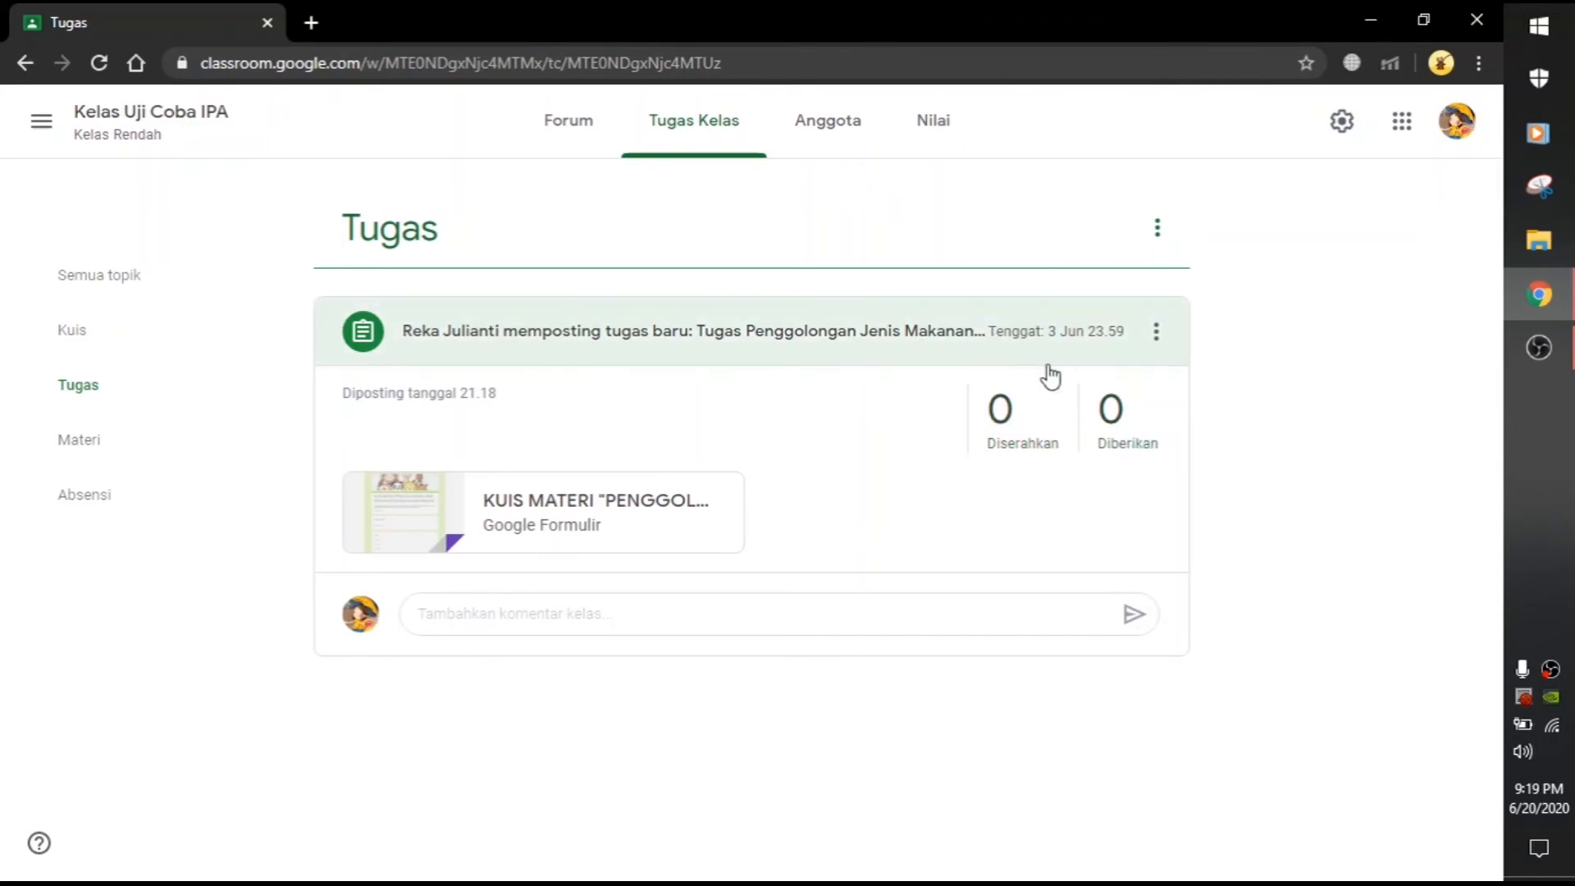
Step: Return to the full Tugas Kelas list and open the Buat menu
{"action": "left_click", "coordinate": [672, 150]}
{"action": "left_click", "coordinate": [373, 232]}
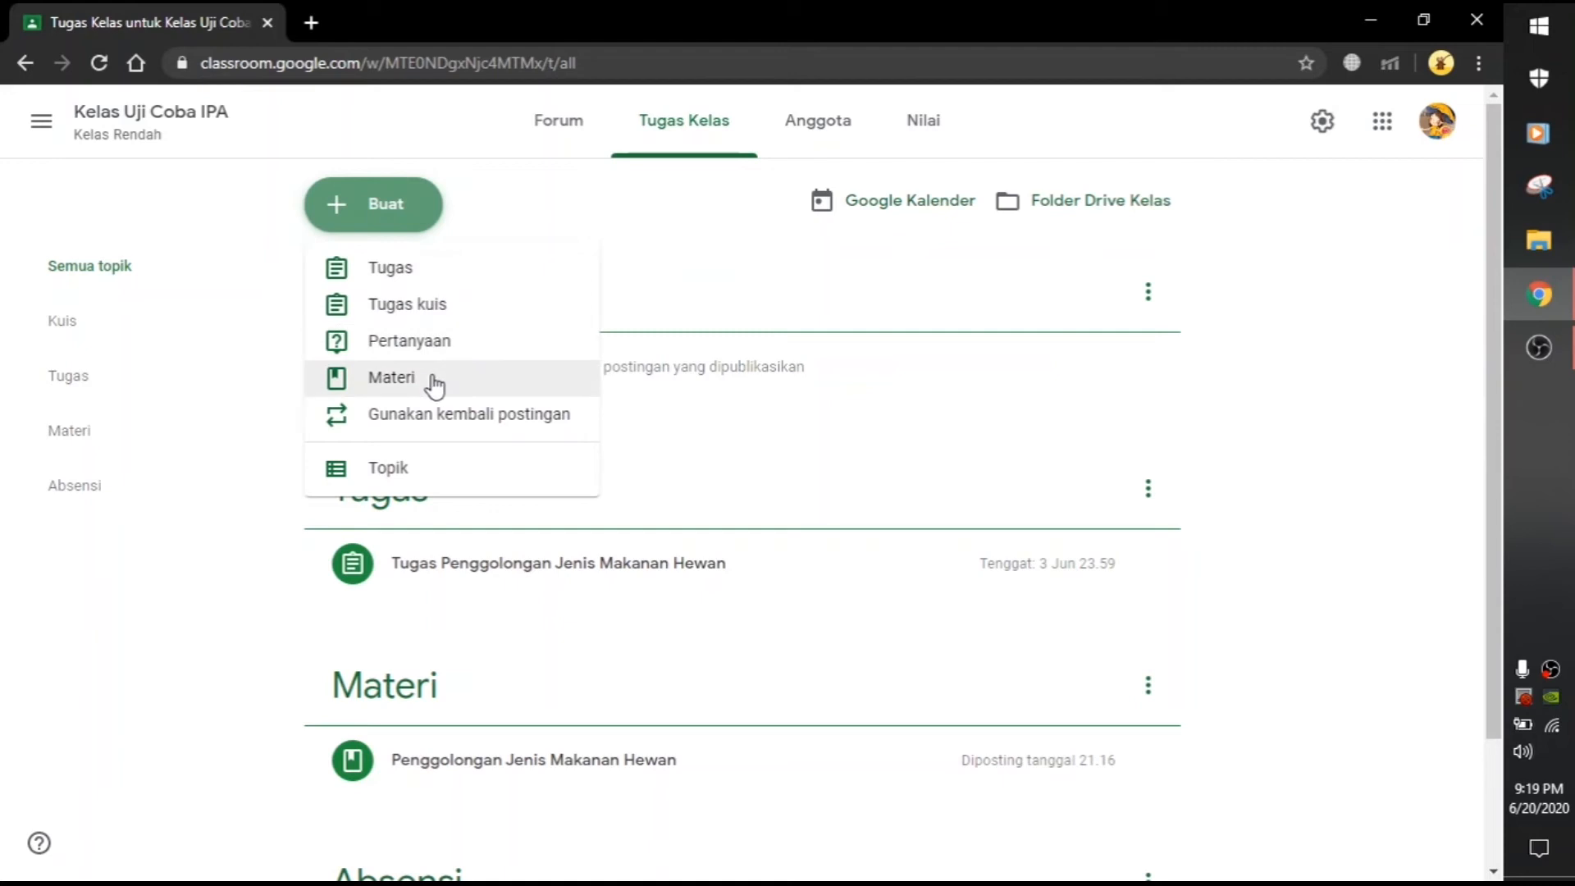
Step: Paste the title 'Kuis Penggolongan Jenis Makanan Hewan' into the new quiz assignment and open a new browser tab
{"action": "left_click", "coordinate": [420, 310]}
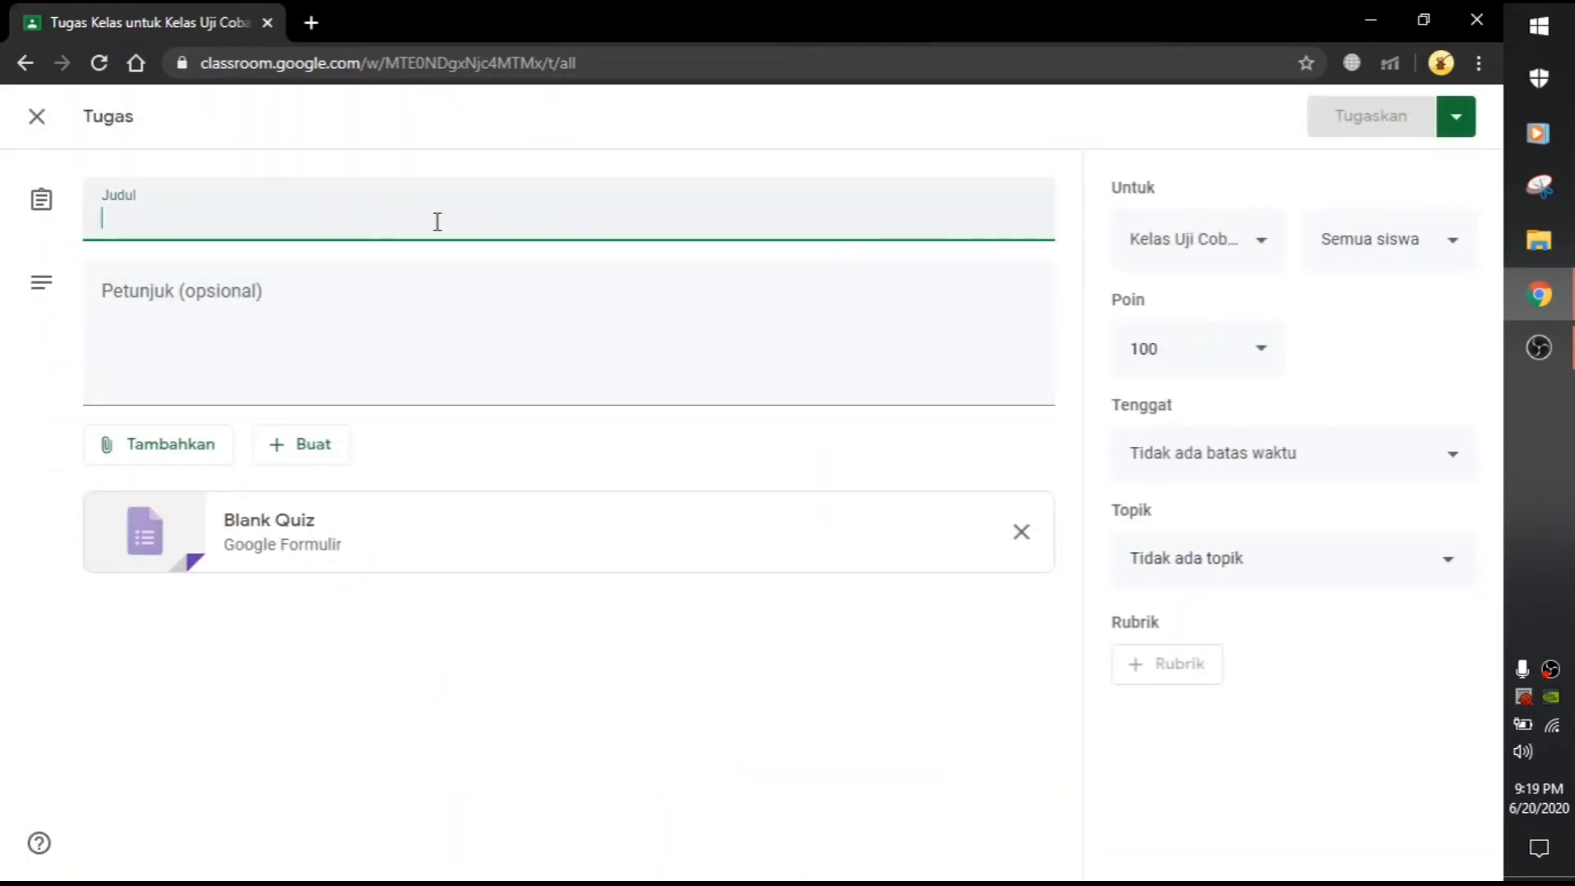
{"action": "type", "text": "Kuis Penggolongan Jenis Makanan Hewan"}
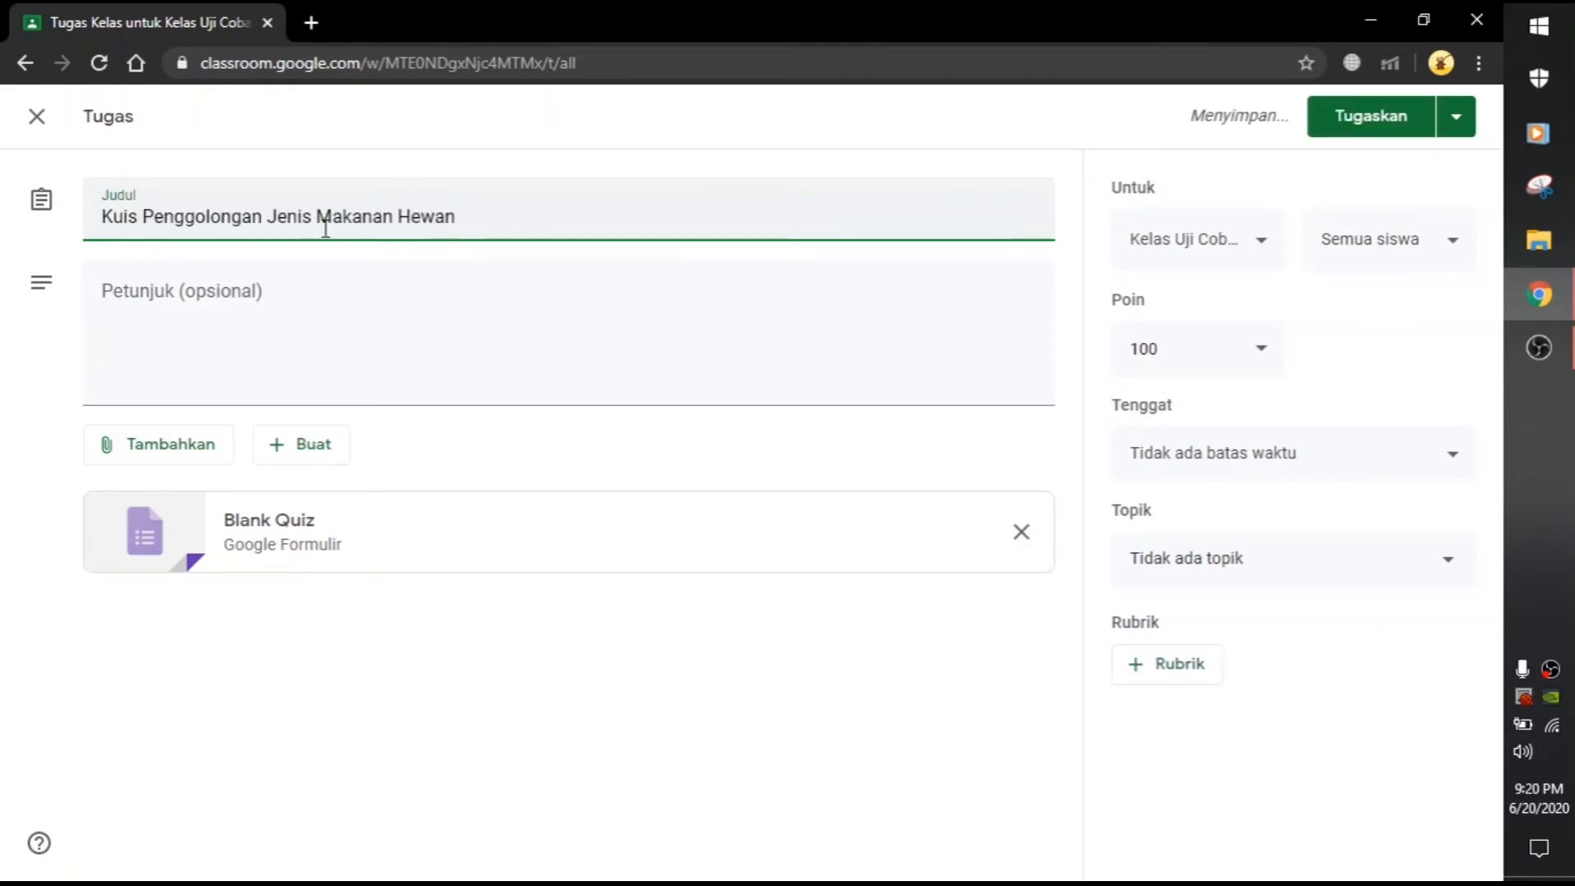
{"action": "left_click", "coordinate": [451, 347]}
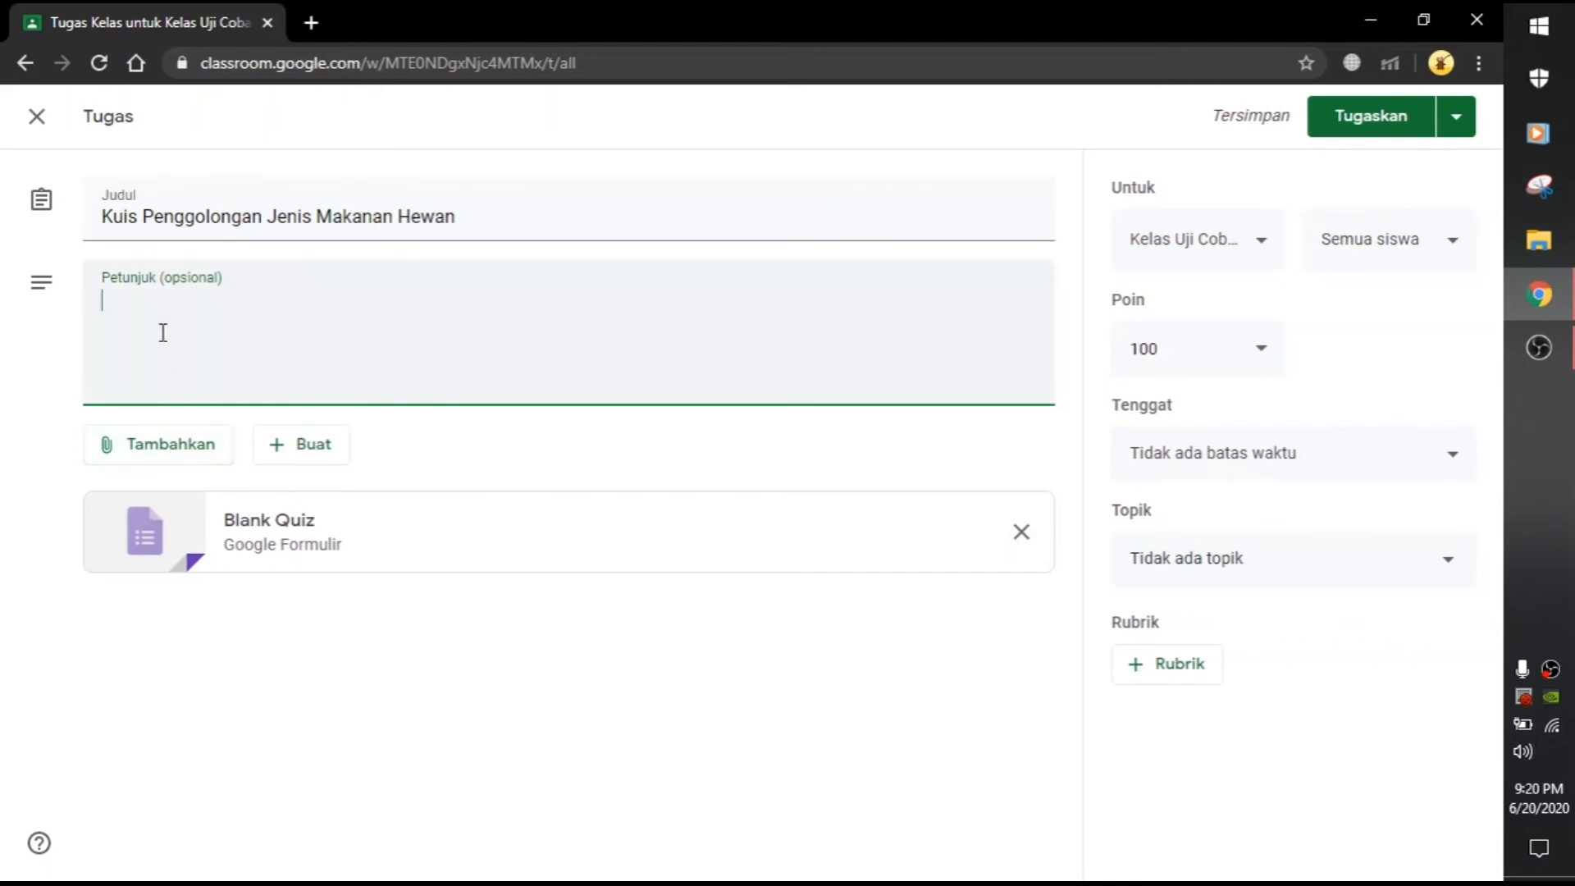
{"action": "left_click", "coordinate": [170, 455]}
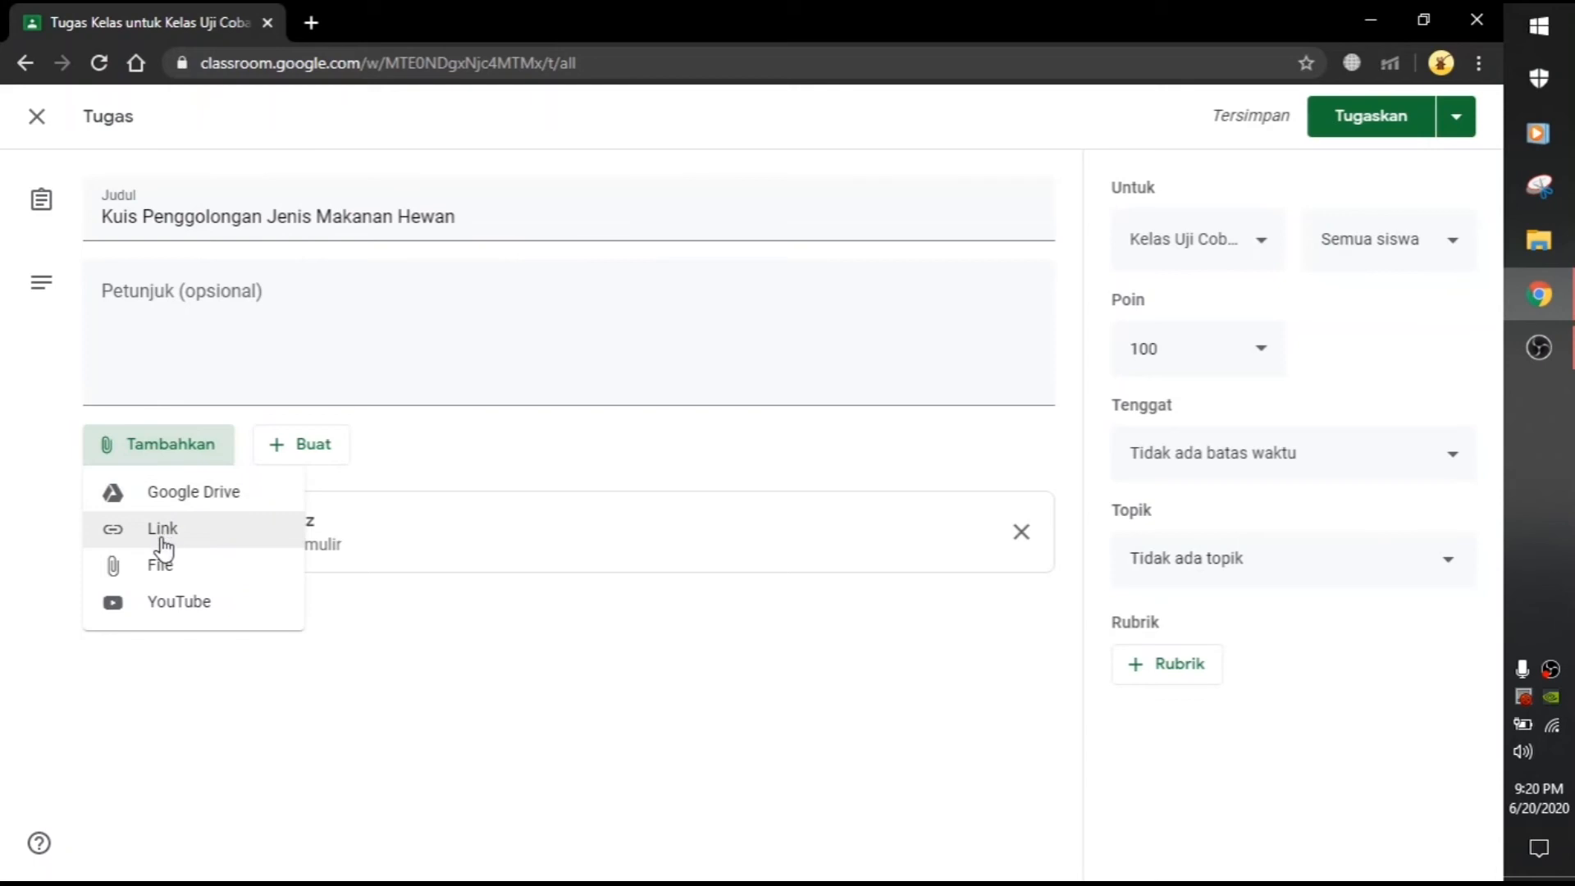
{"action": "left_click", "coordinate": [311, 22]}
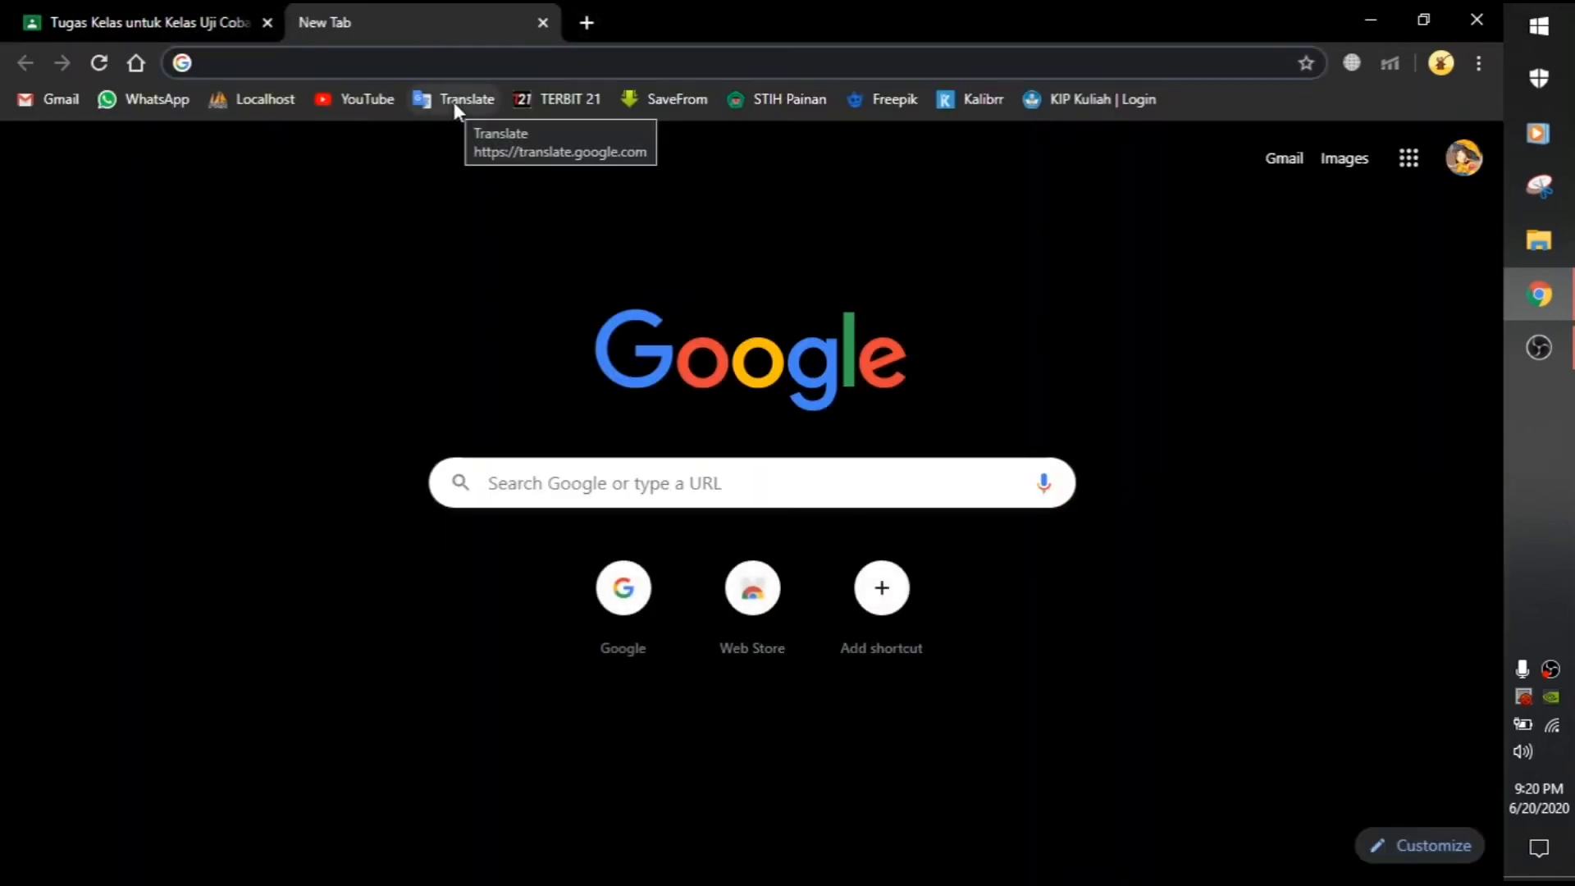
Step: Search Google for 'quiziz' and open the 'Quizizz – Free Quizzes for Every Student' result
{"action": "type", "text": "quiziz"}
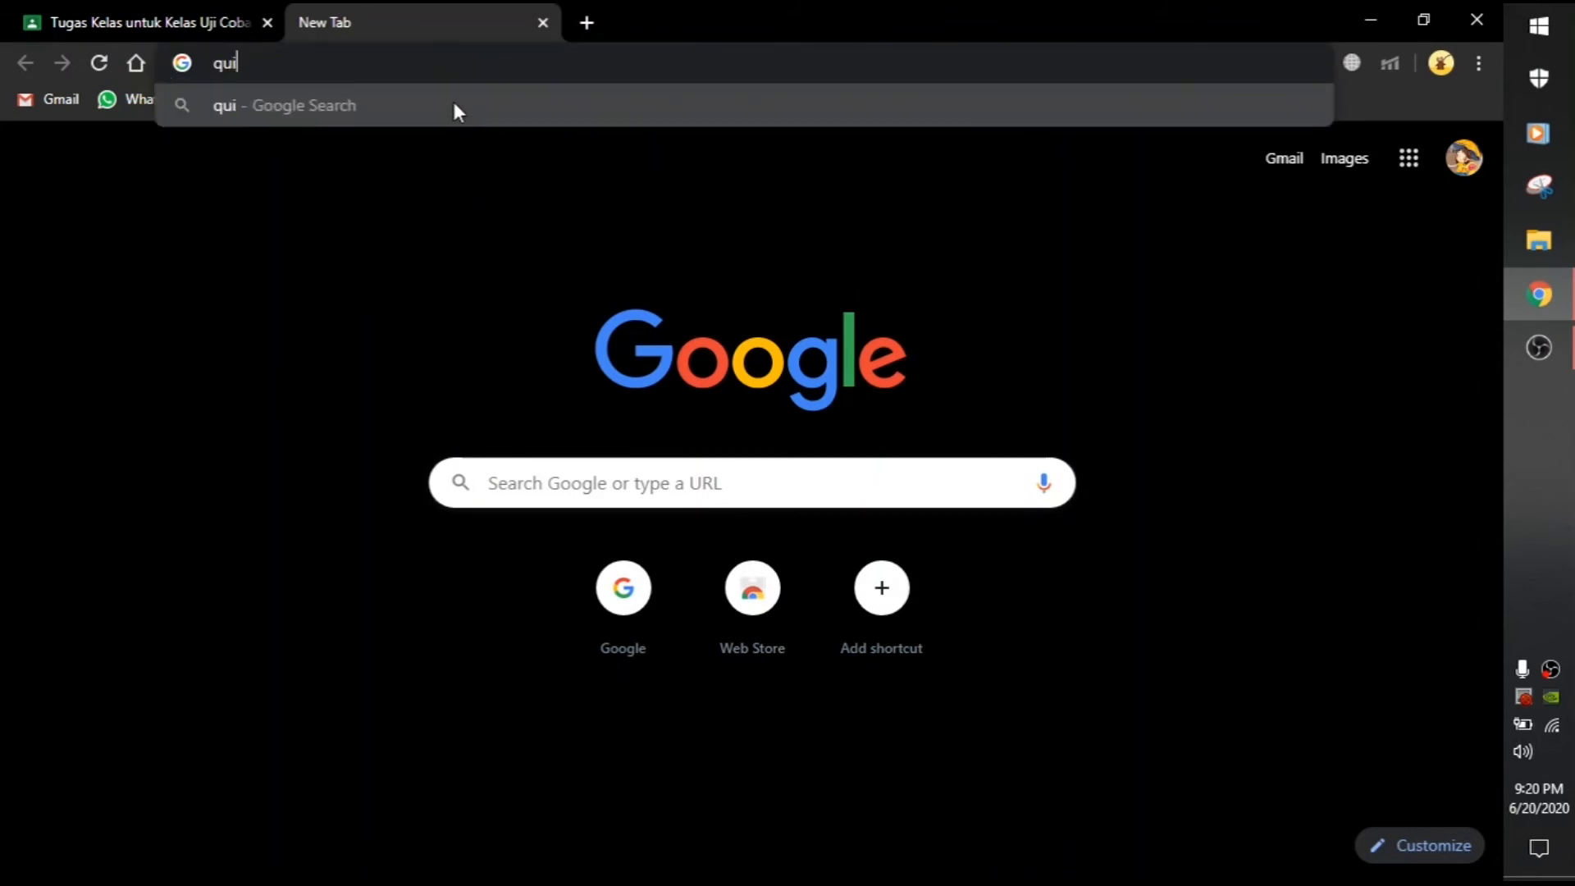
{"action": "key", "text": "Return"}
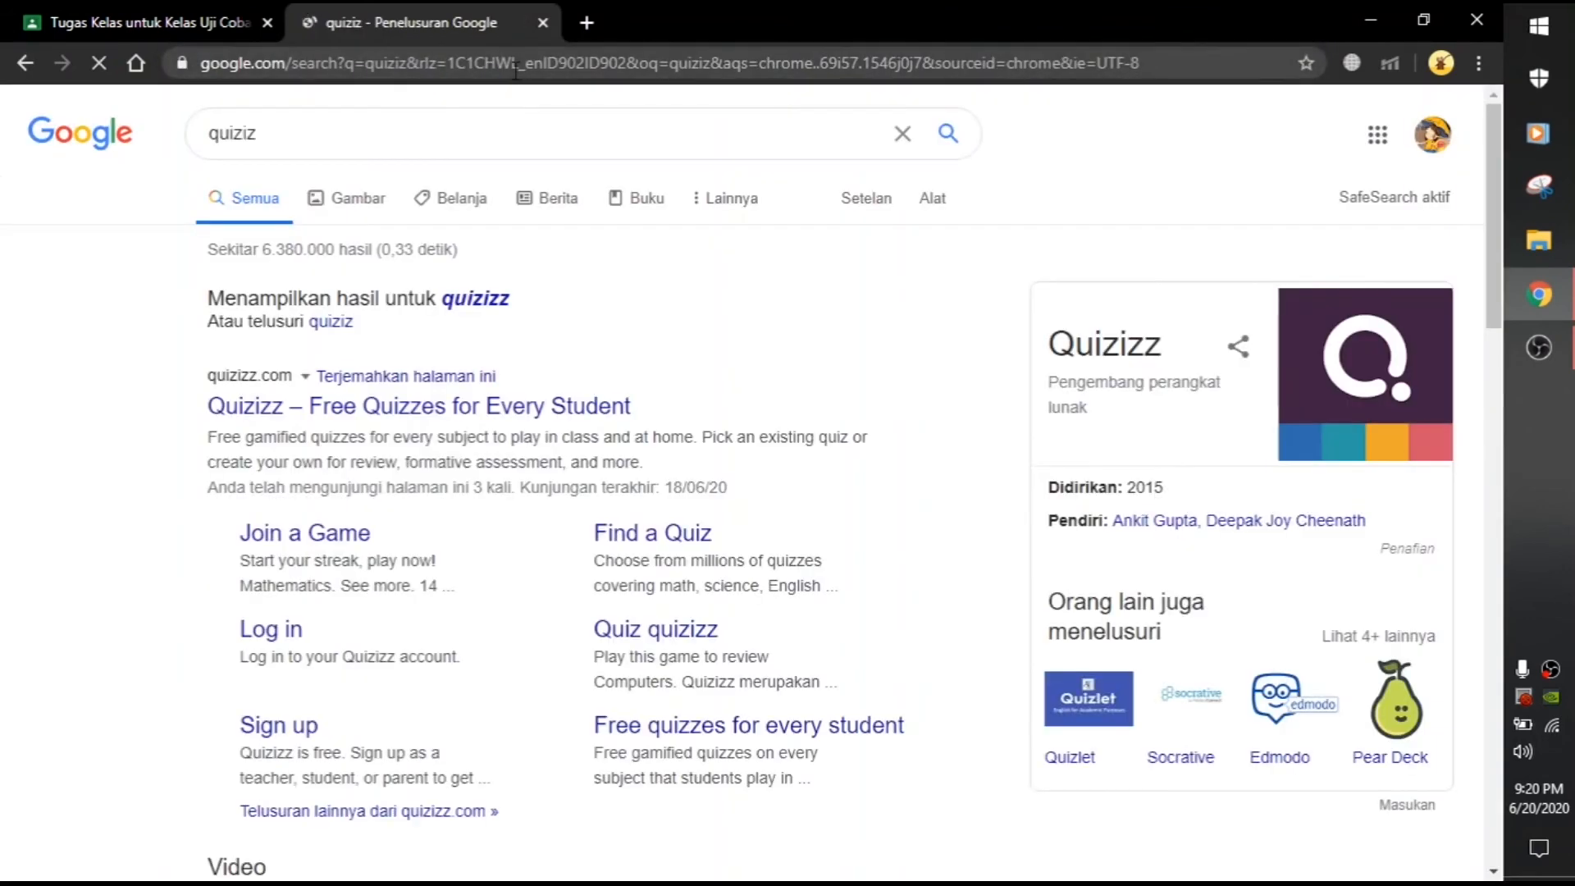
{"action": "left_click", "coordinate": [395, 411]}
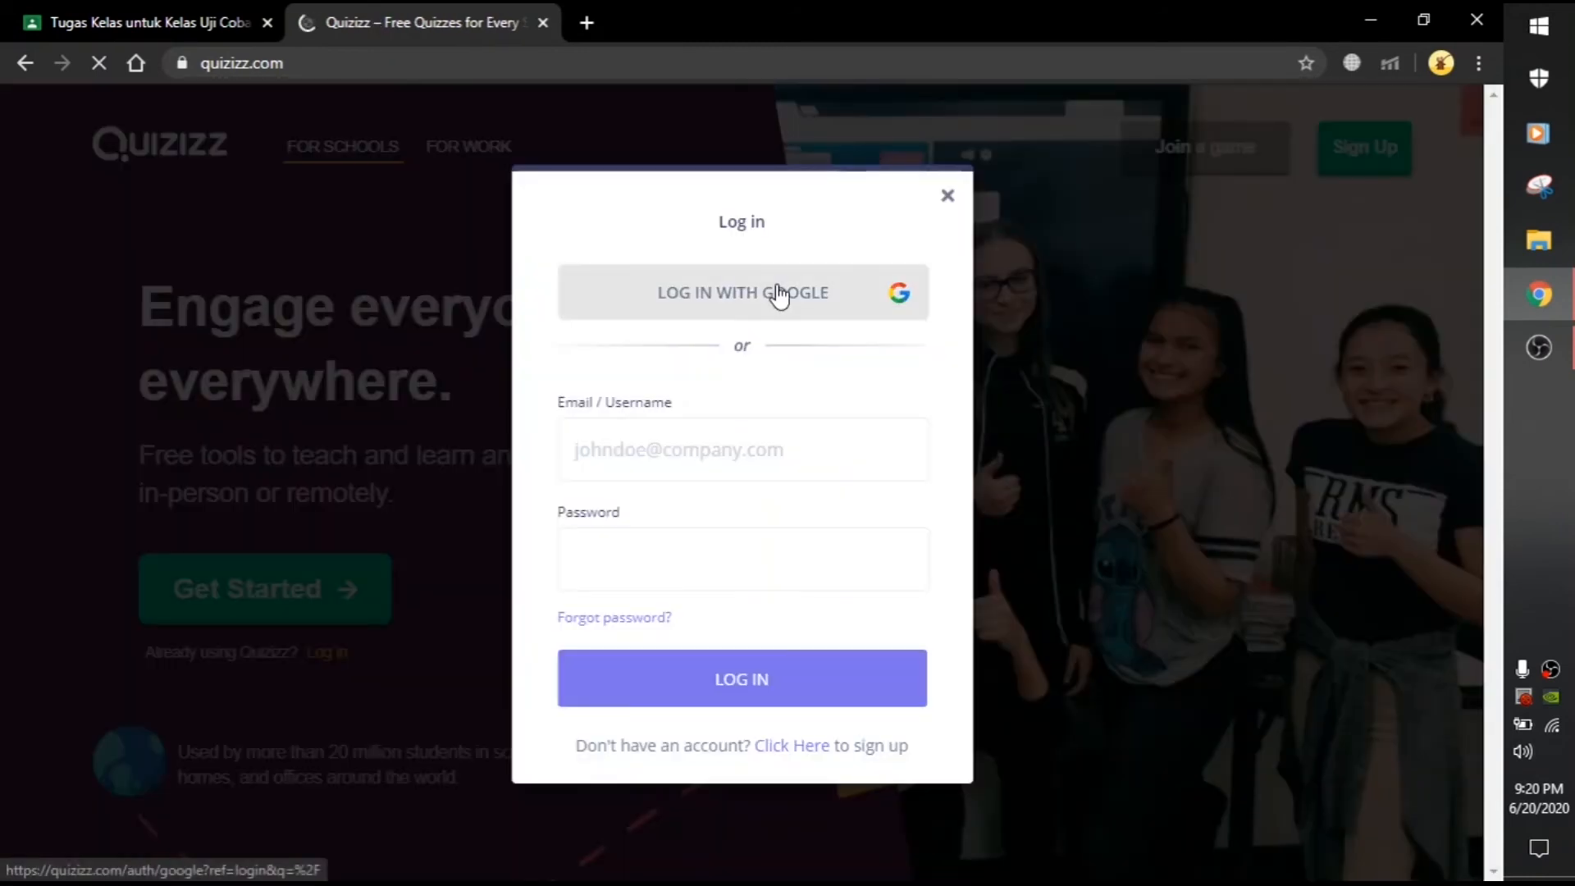
Step: Log in to Quizizz with the Google account and show the Quiz ku list
{"action": "left_click", "coordinate": [778, 295]}
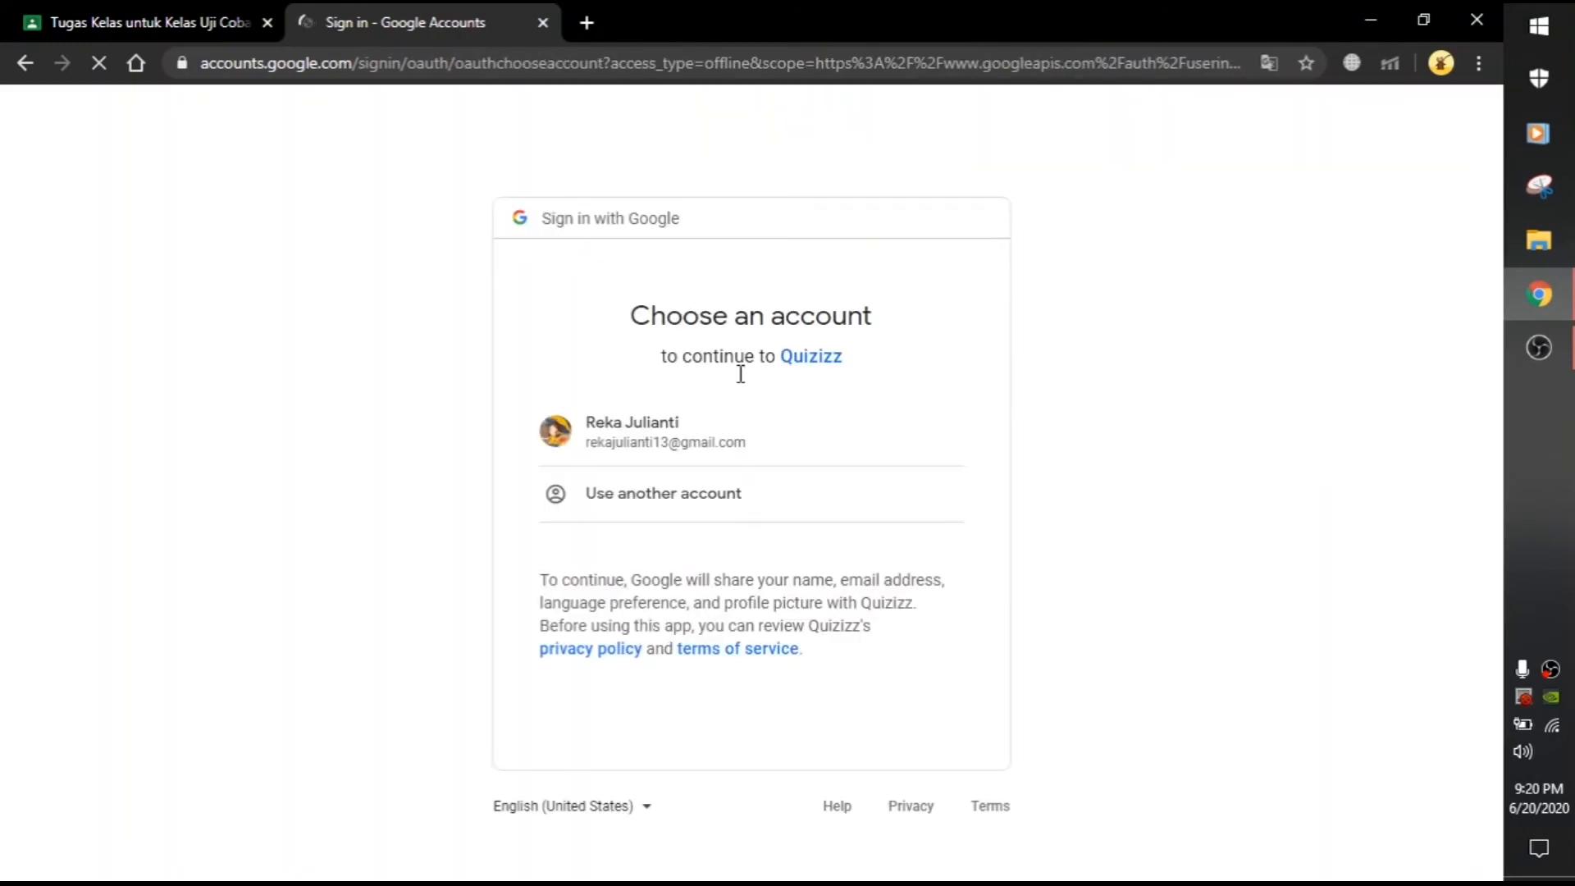
{"action": "left_click", "coordinate": [705, 441]}
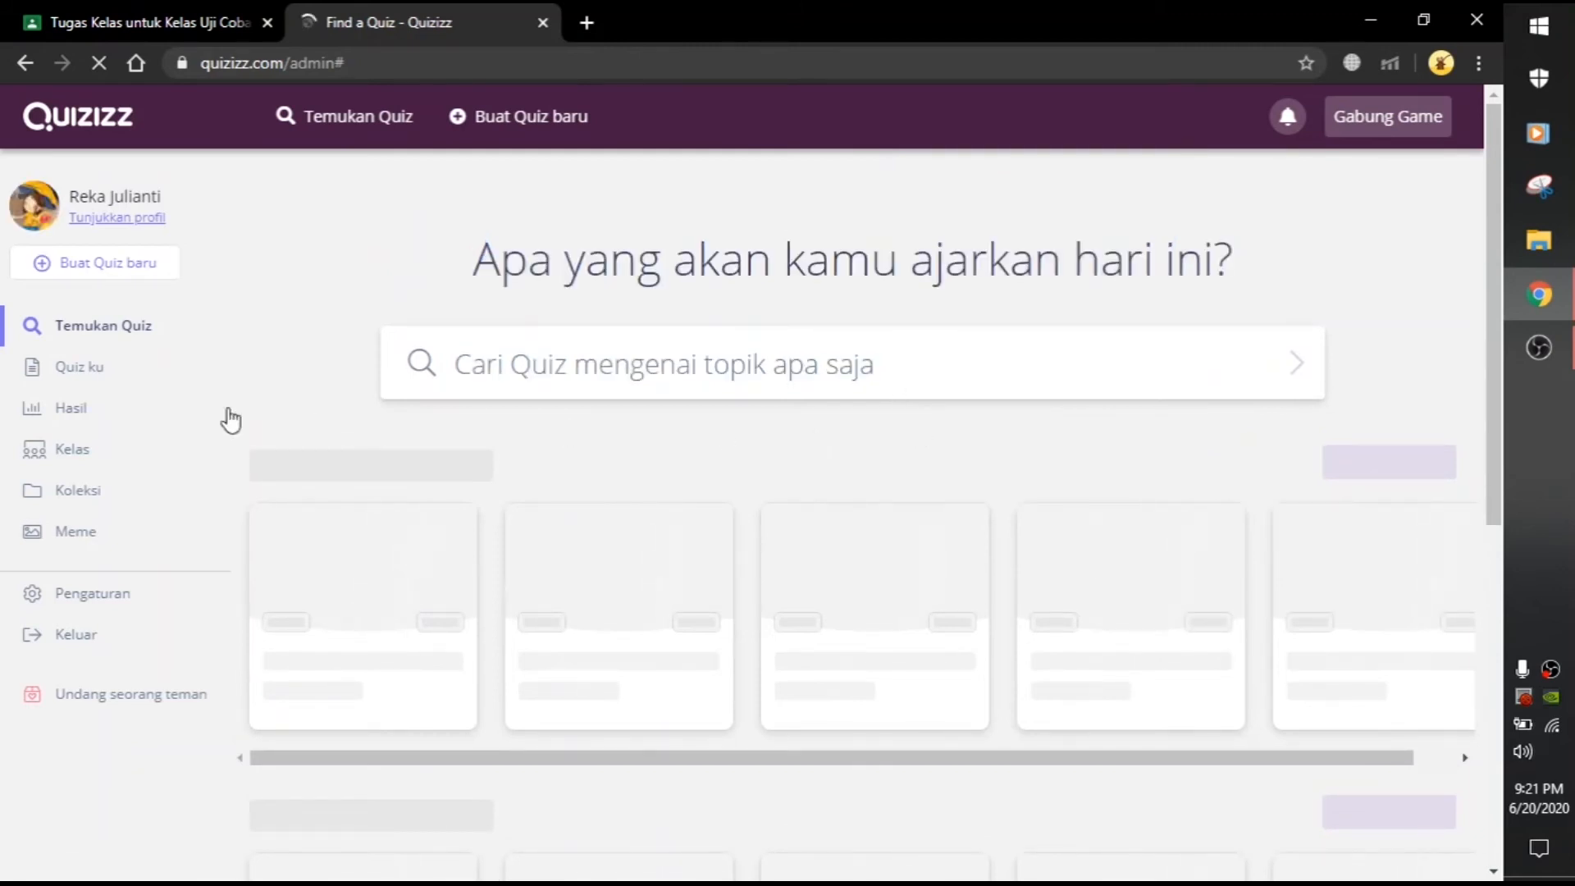
{"action": "left_click", "coordinate": [68, 378]}
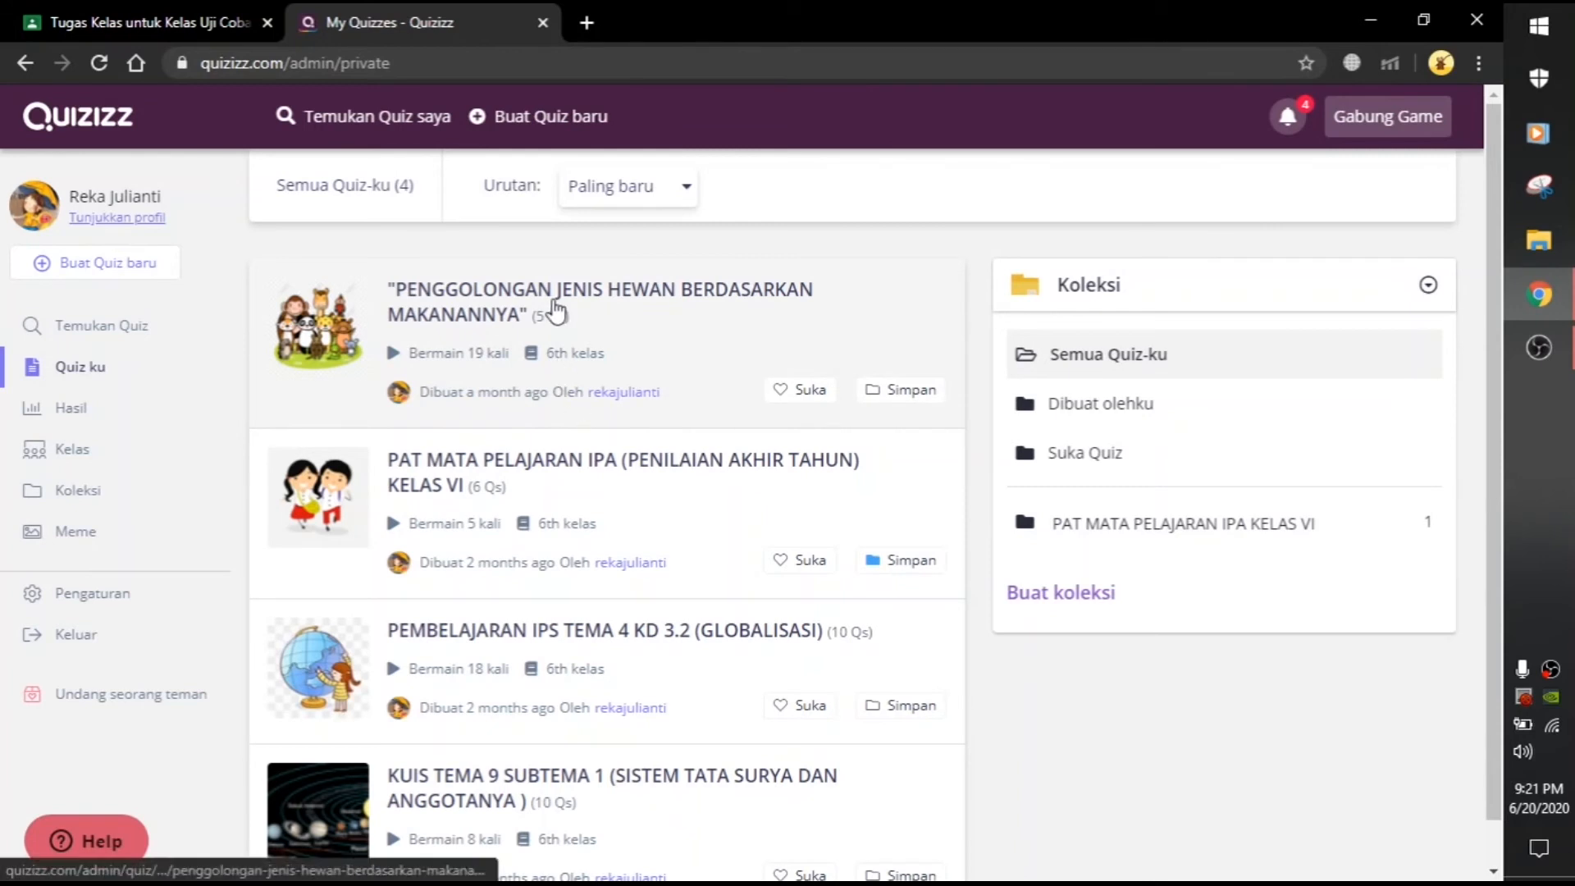
Step: Open the animal-diet quiz to assign it, sign in again with Google, and return to Quiz ku
{"action": "left_click", "coordinate": [556, 310]}
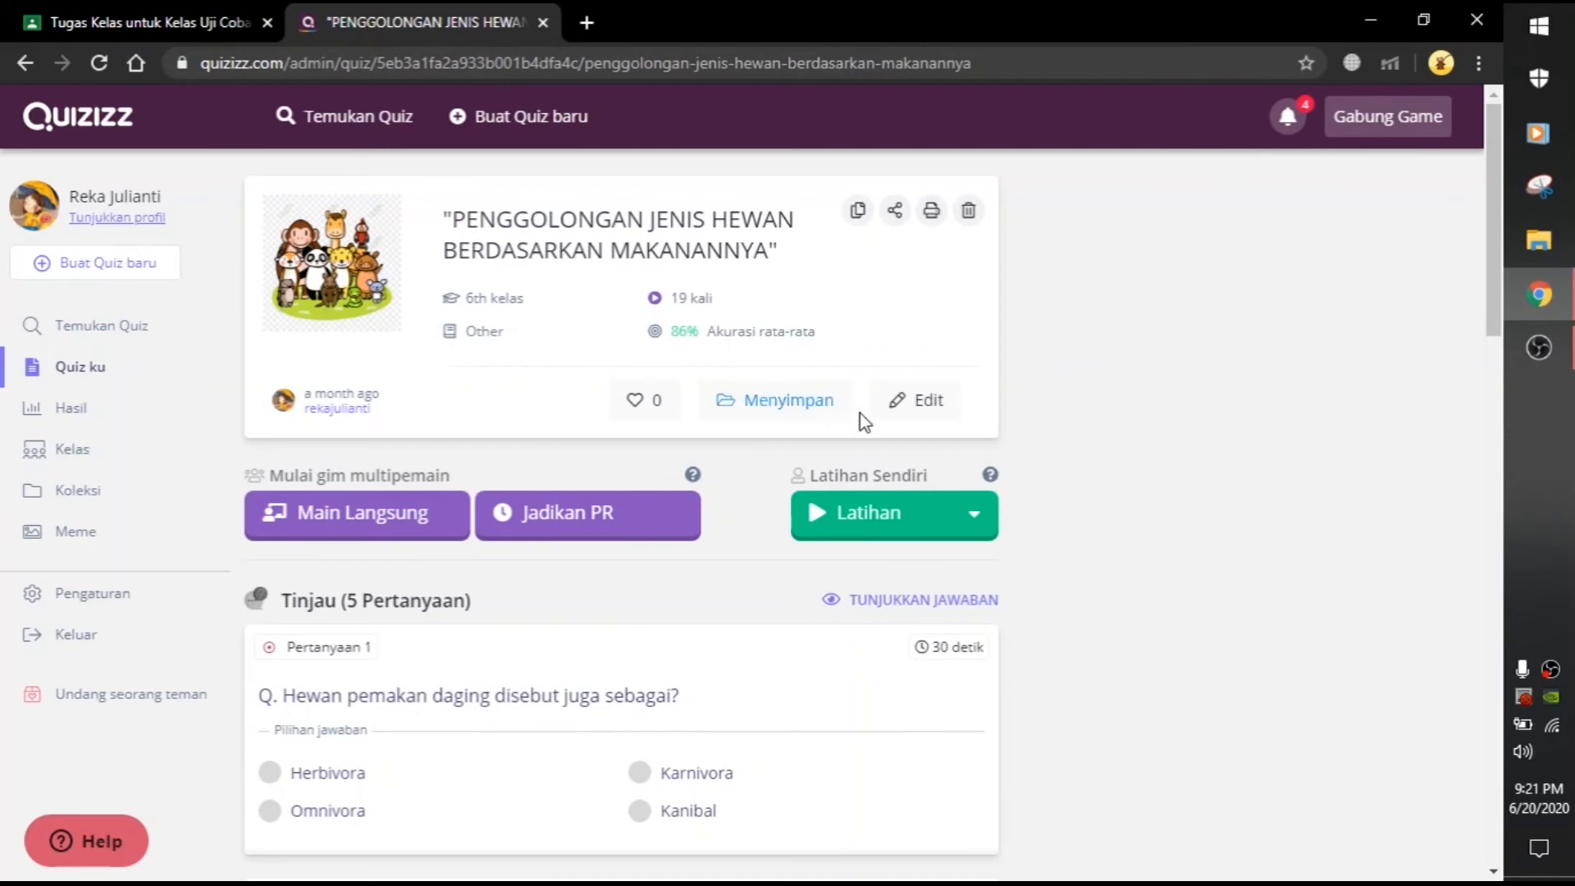
{"action": "left_click", "coordinate": [603, 517]}
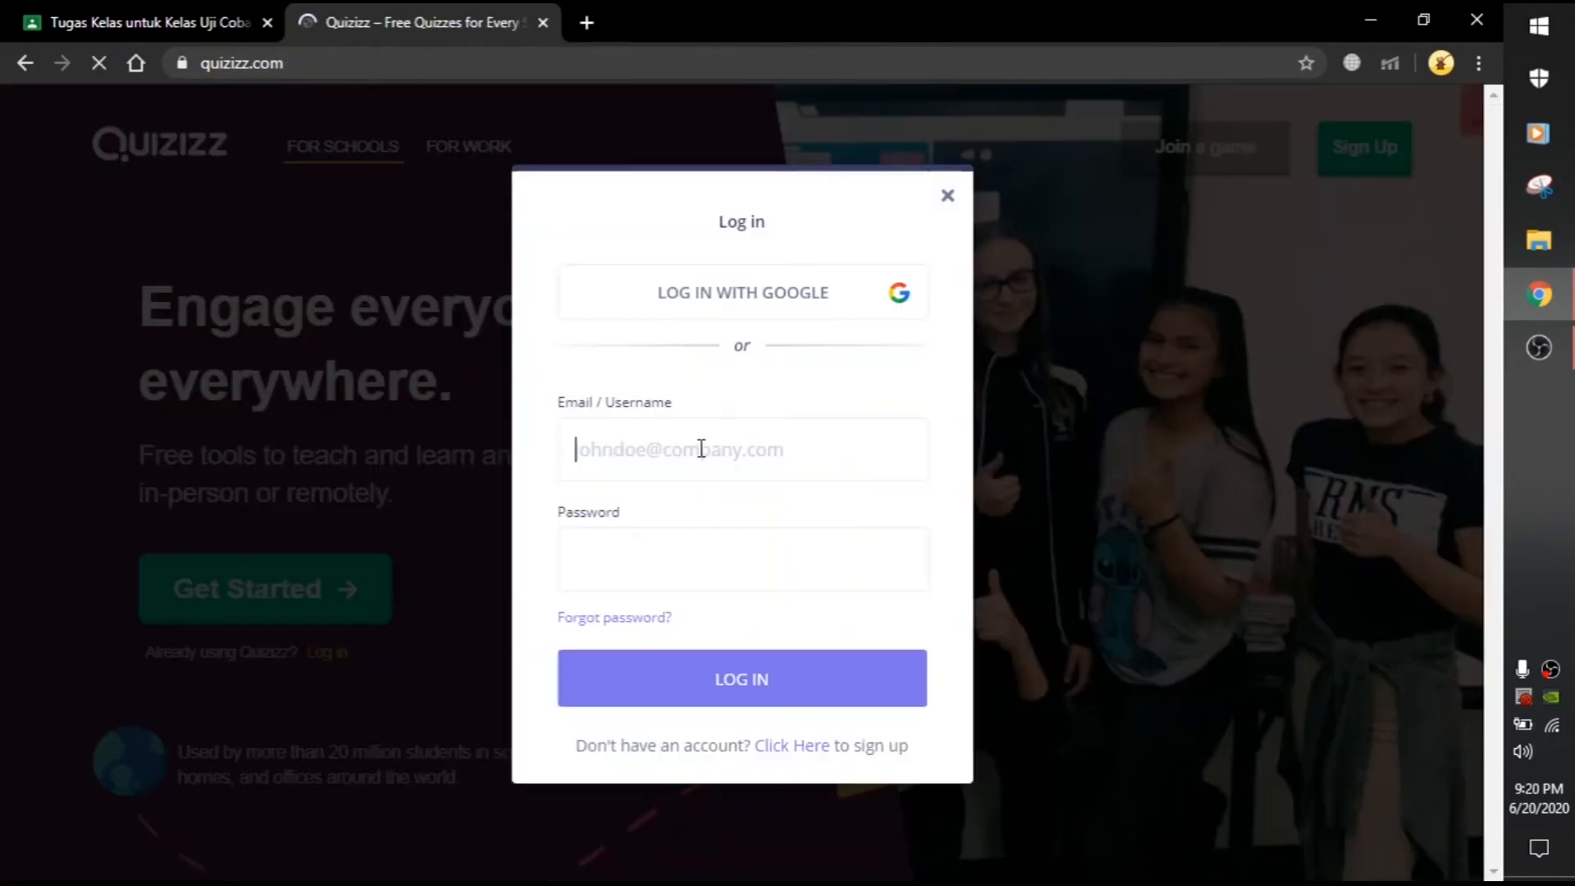
{"action": "left_click", "coordinate": [779, 294]}
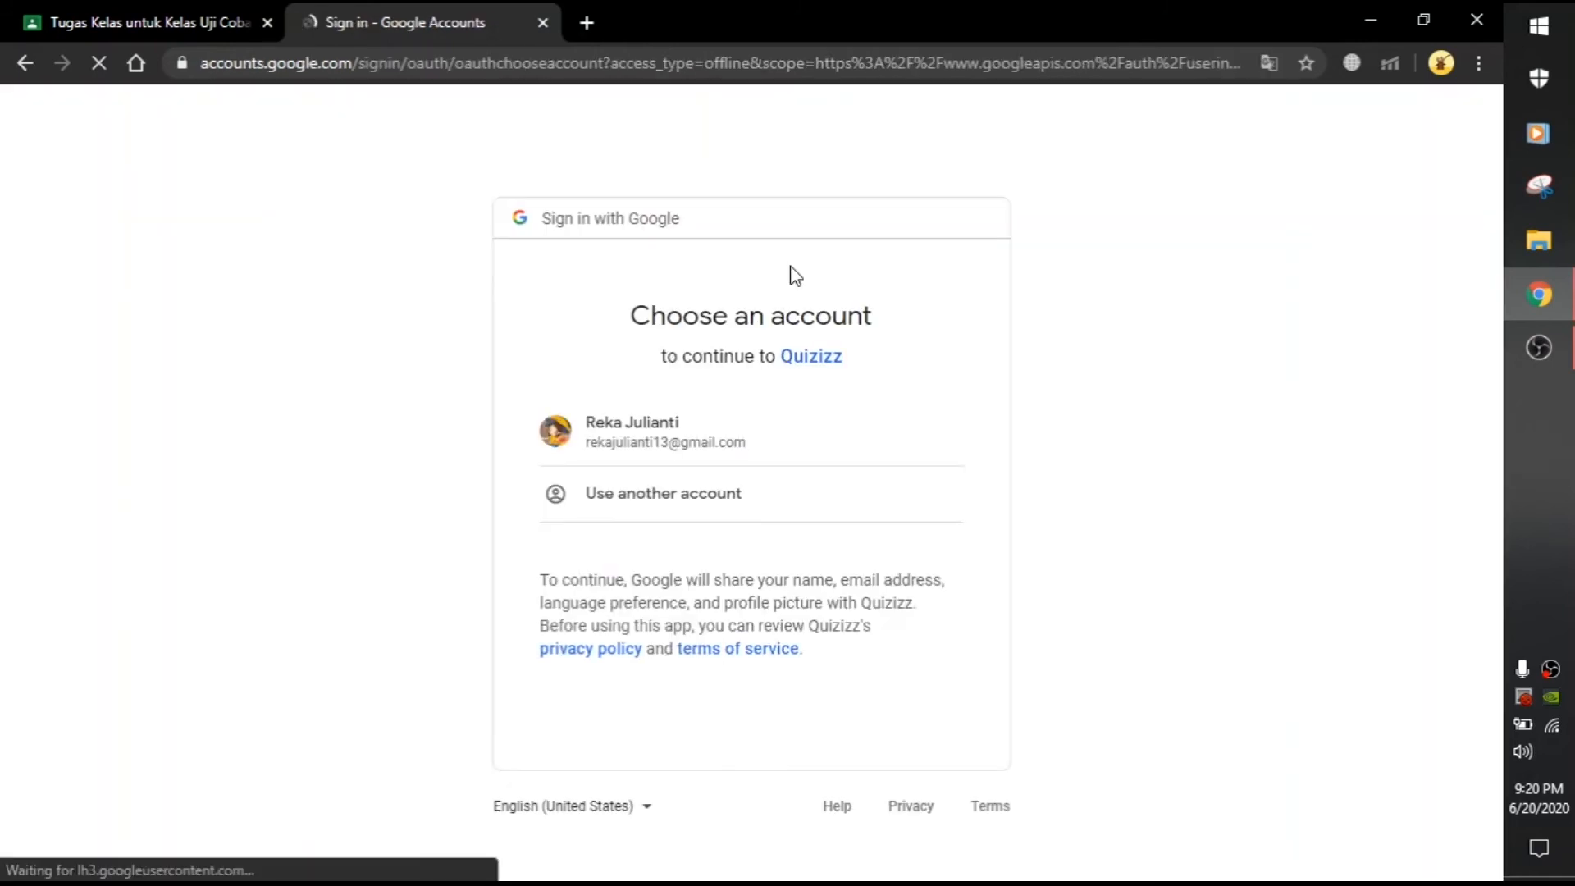
{"action": "left_click", "coordinate": [704, 455]}
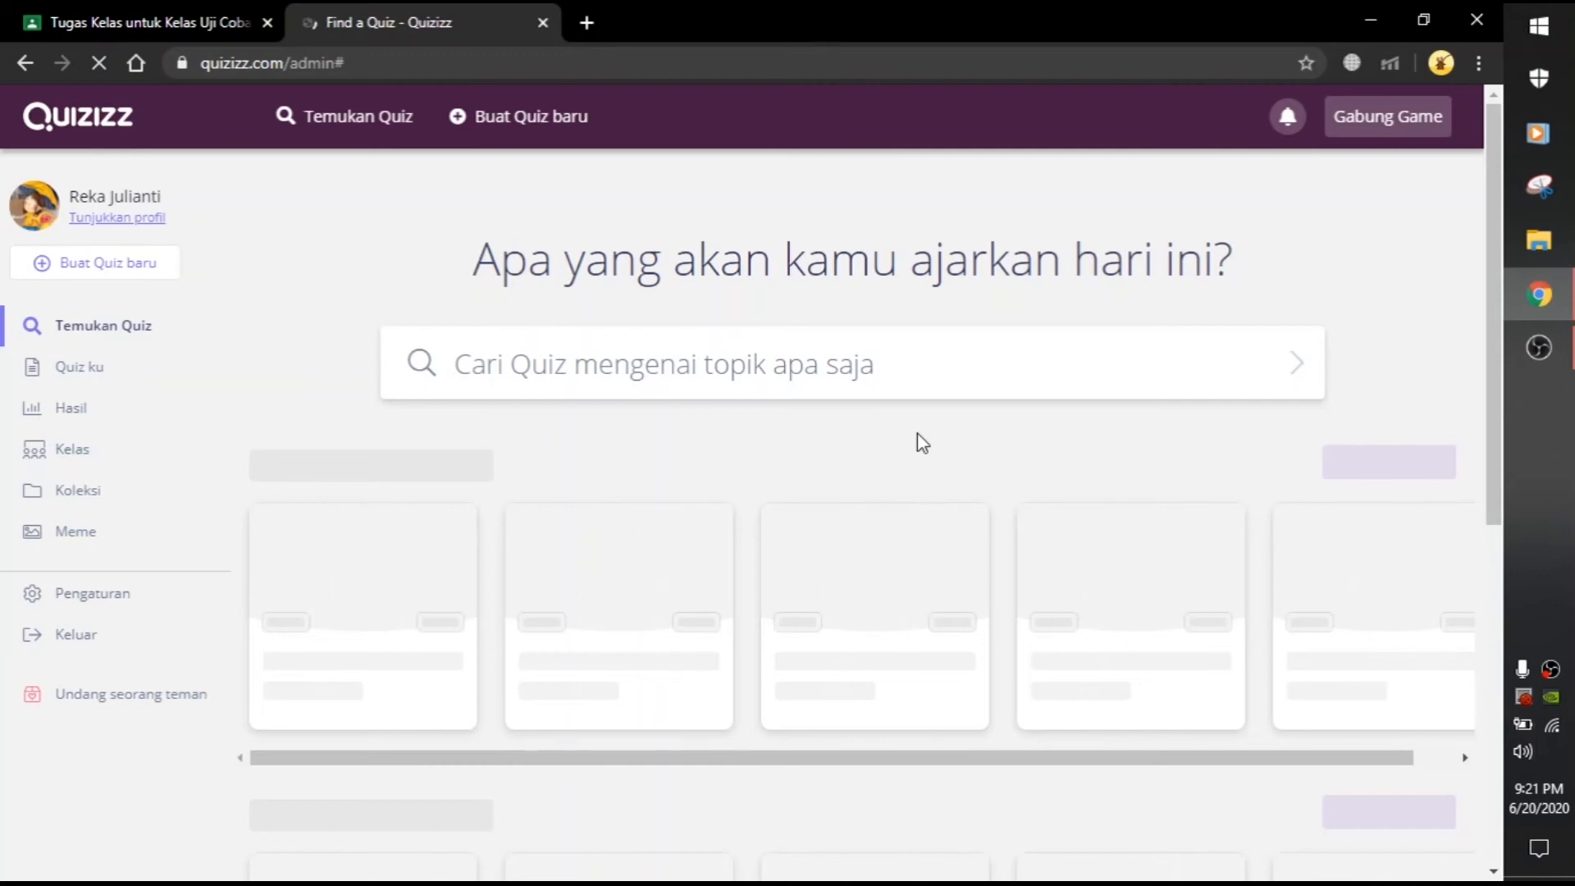
{"action": "left_click", "coordinate": [68, 380]}
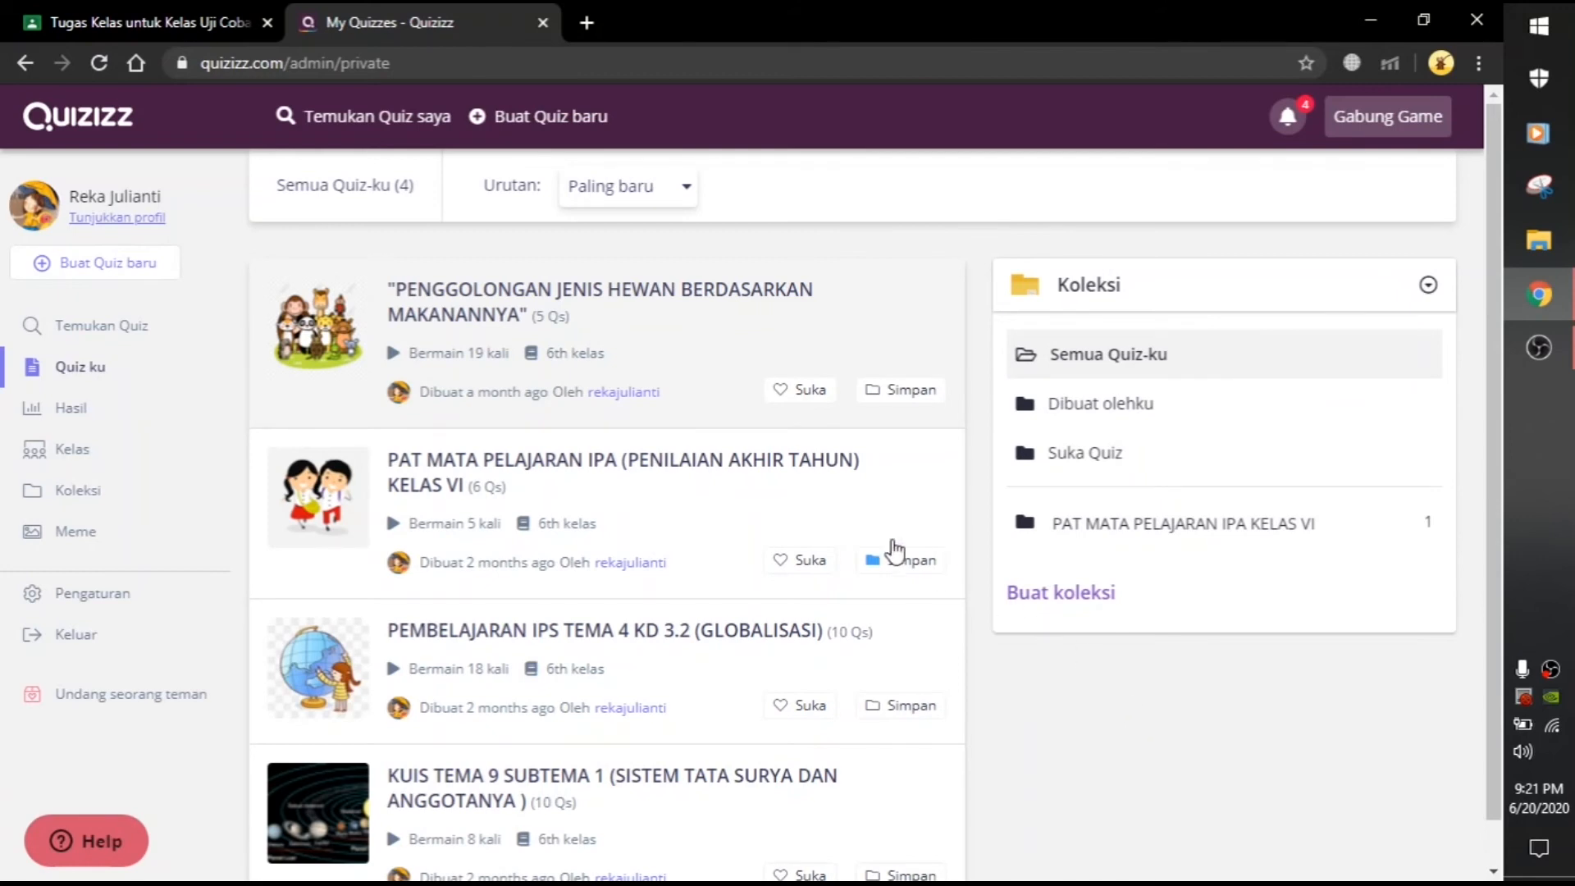
Step: Set the animal-diet quiz up as homework with a deadline date of Jun 22nd
{"action": "left_click", "coordinate": [557, 308]}
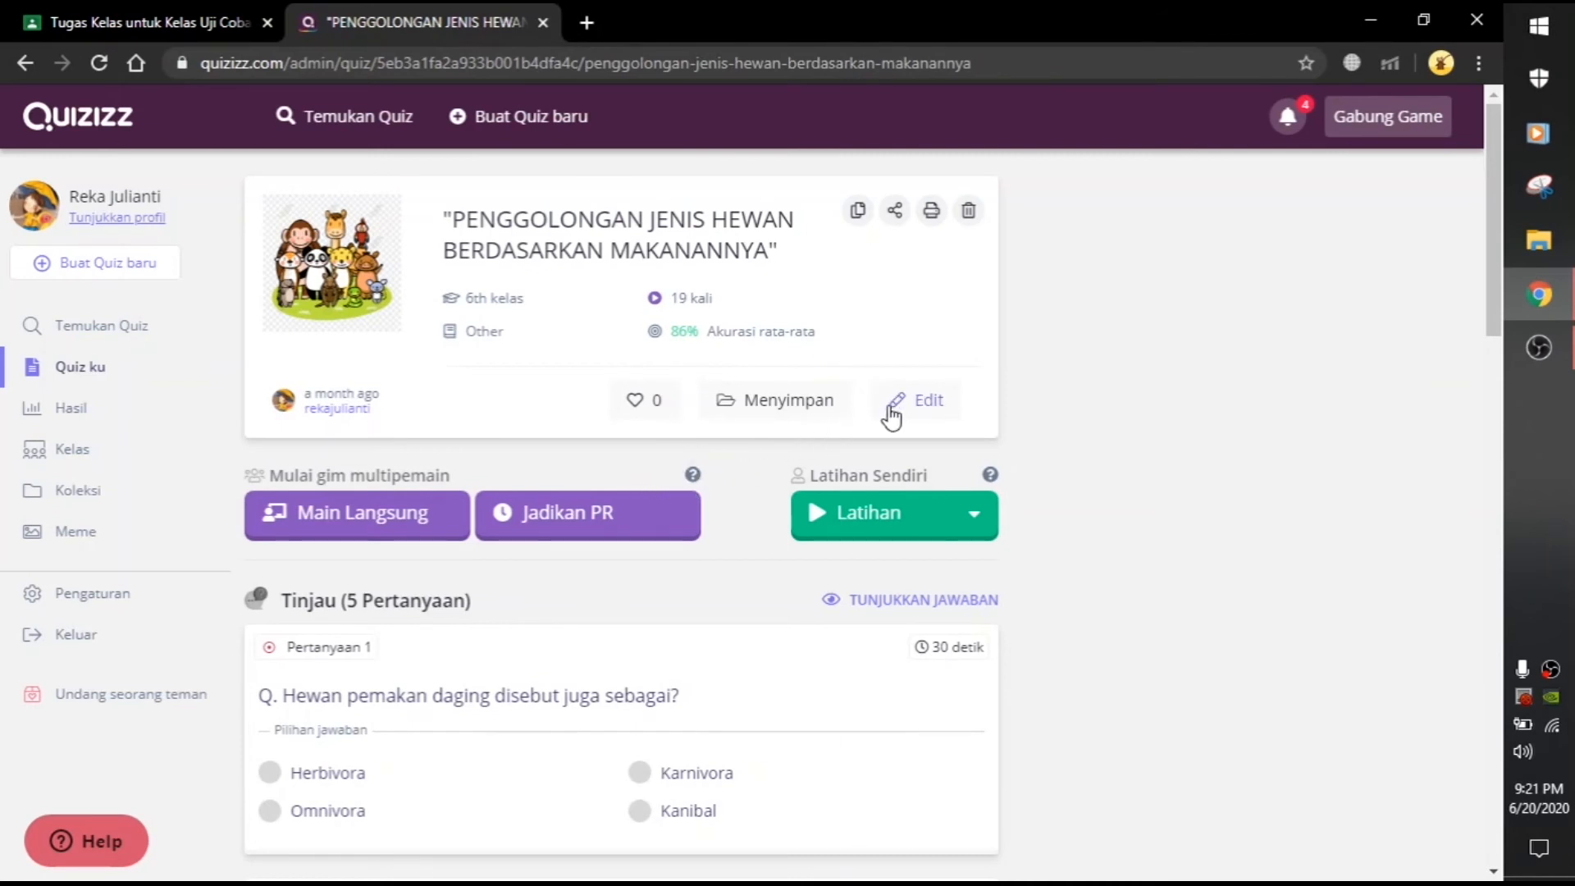
{"action": "left_click", "coordinate": [632, 527]}
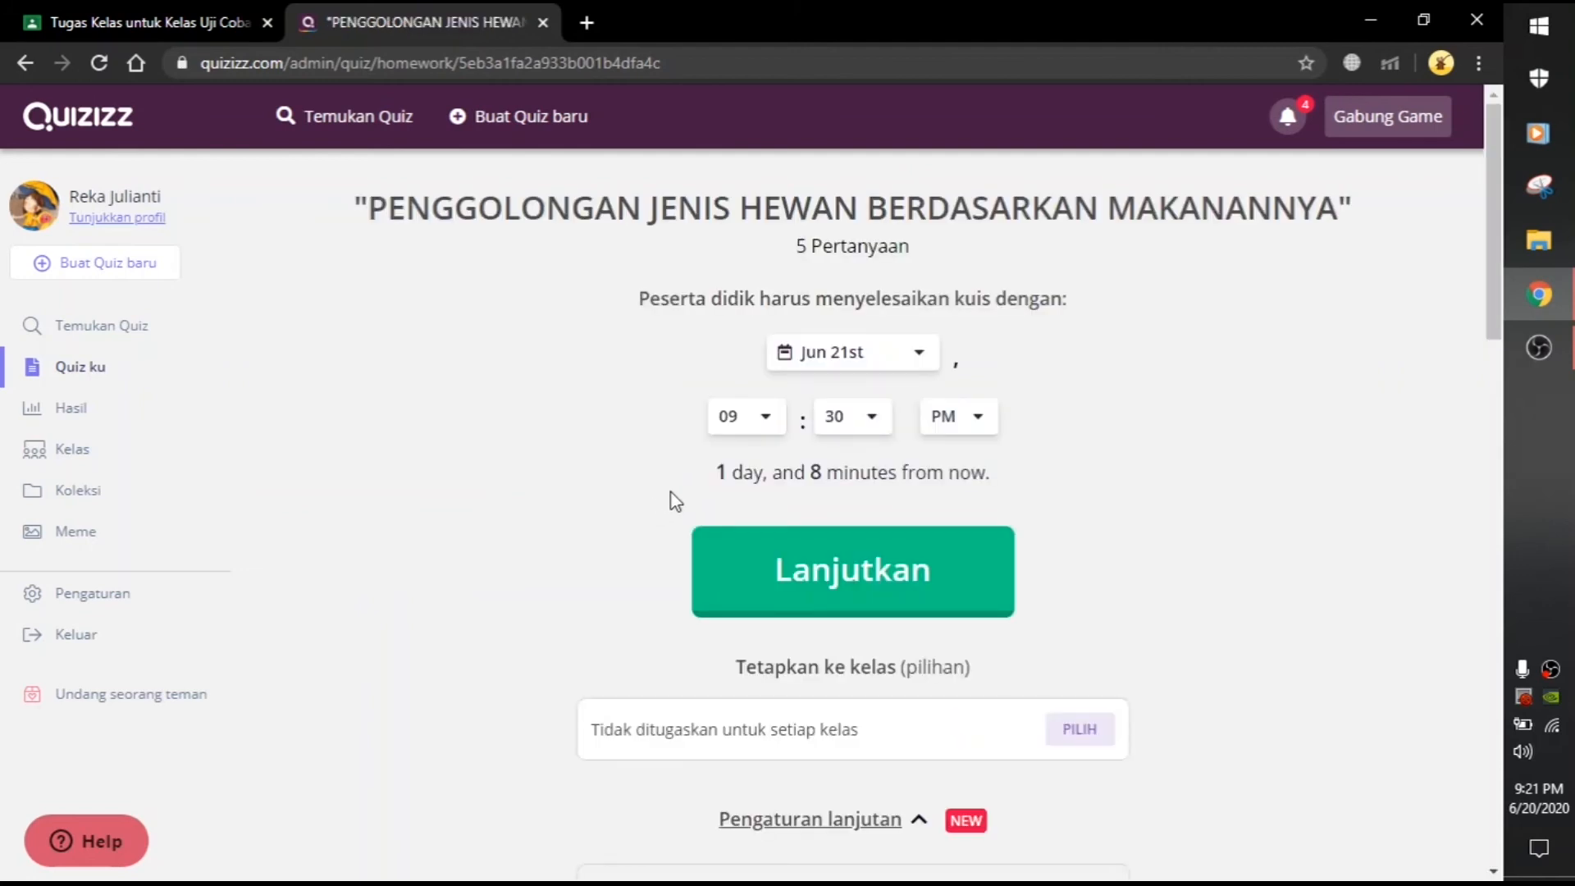
{"action": "left_click", "coordinate": [915, 369]}
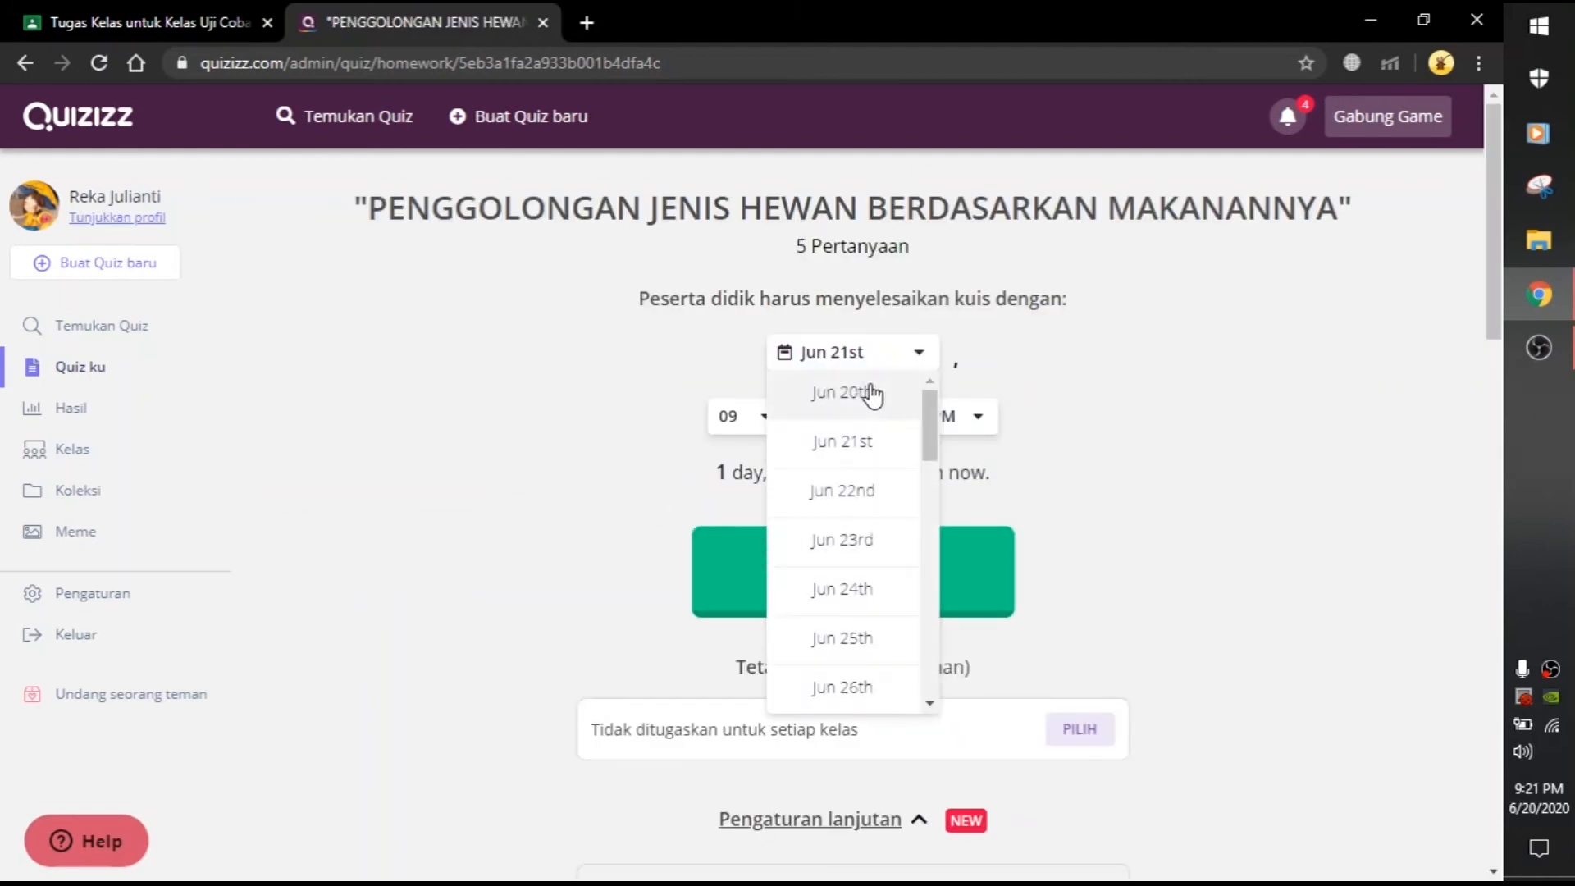
{"action": "left_click", "coordinate": [859, 397]}
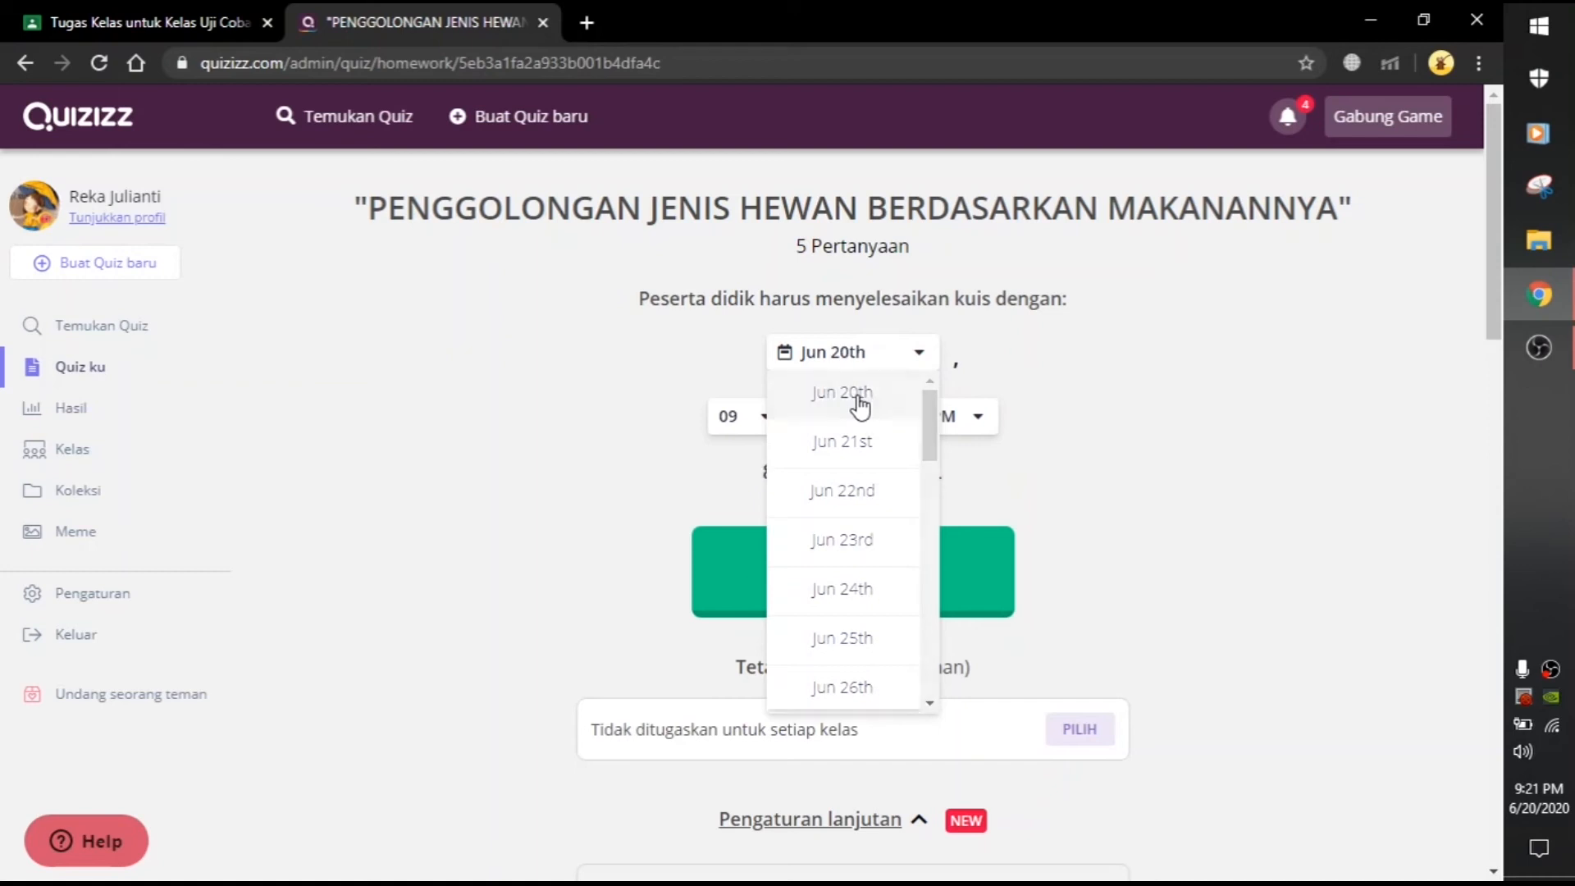
{"action": "left_click", "coordinate": [894, 368]}
{"action": "left_click", "coordinate": [875, 493]}
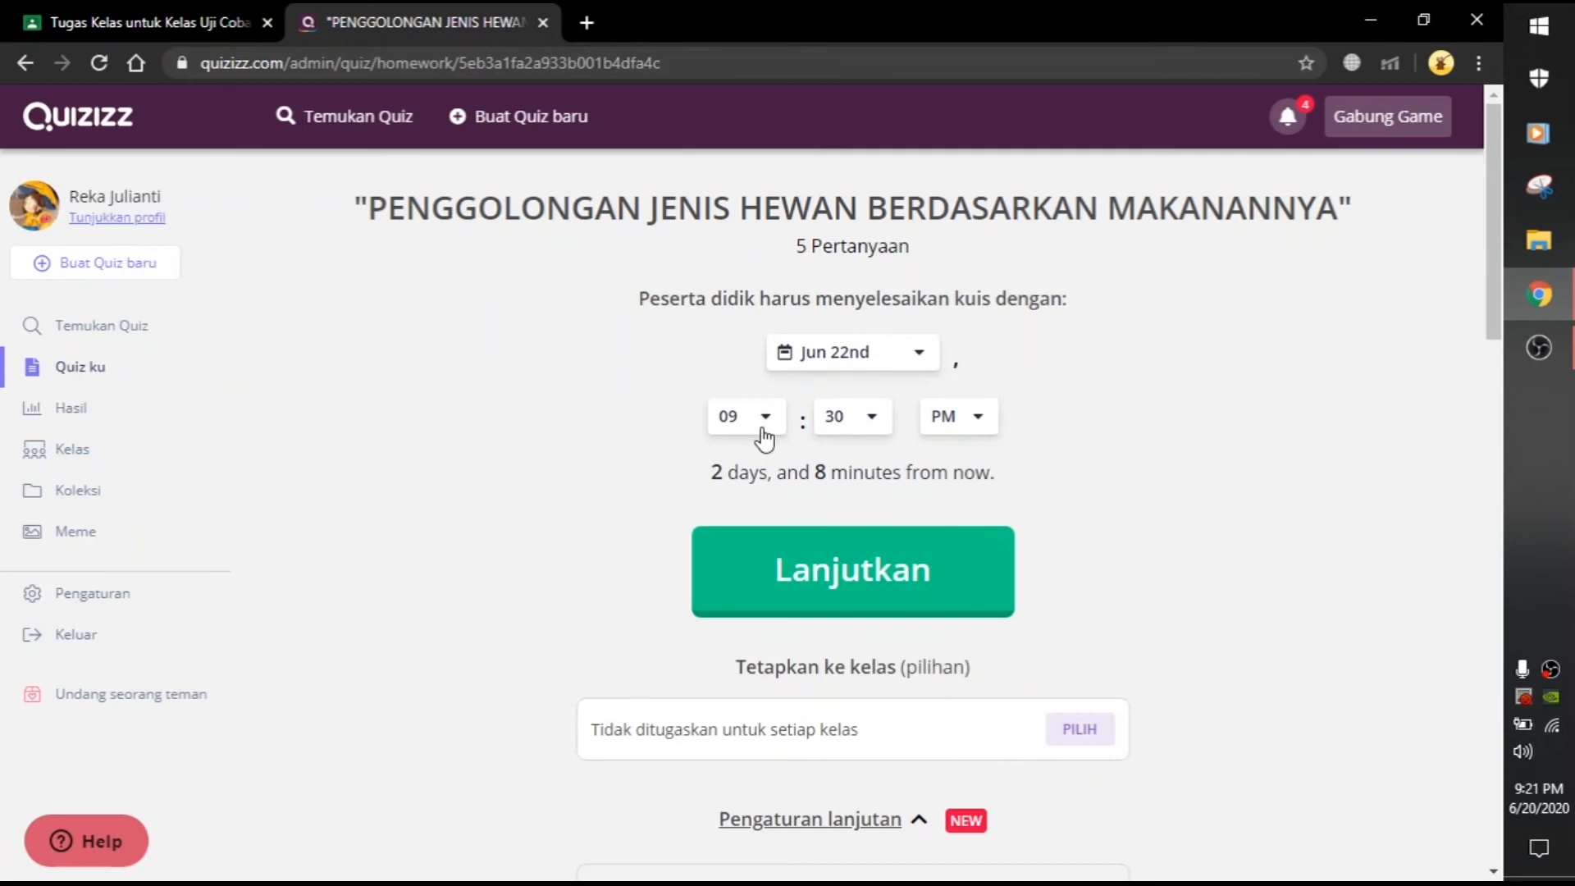
Step: Set the deadline time to 12:00, create the homework game, and copy its join link
{"action": "left_click", "coordinate": [764, 422]}
{"action": "scroll", "coordinate": [764, 525], "scroll_direction": "down", "scroll_amount": 10}
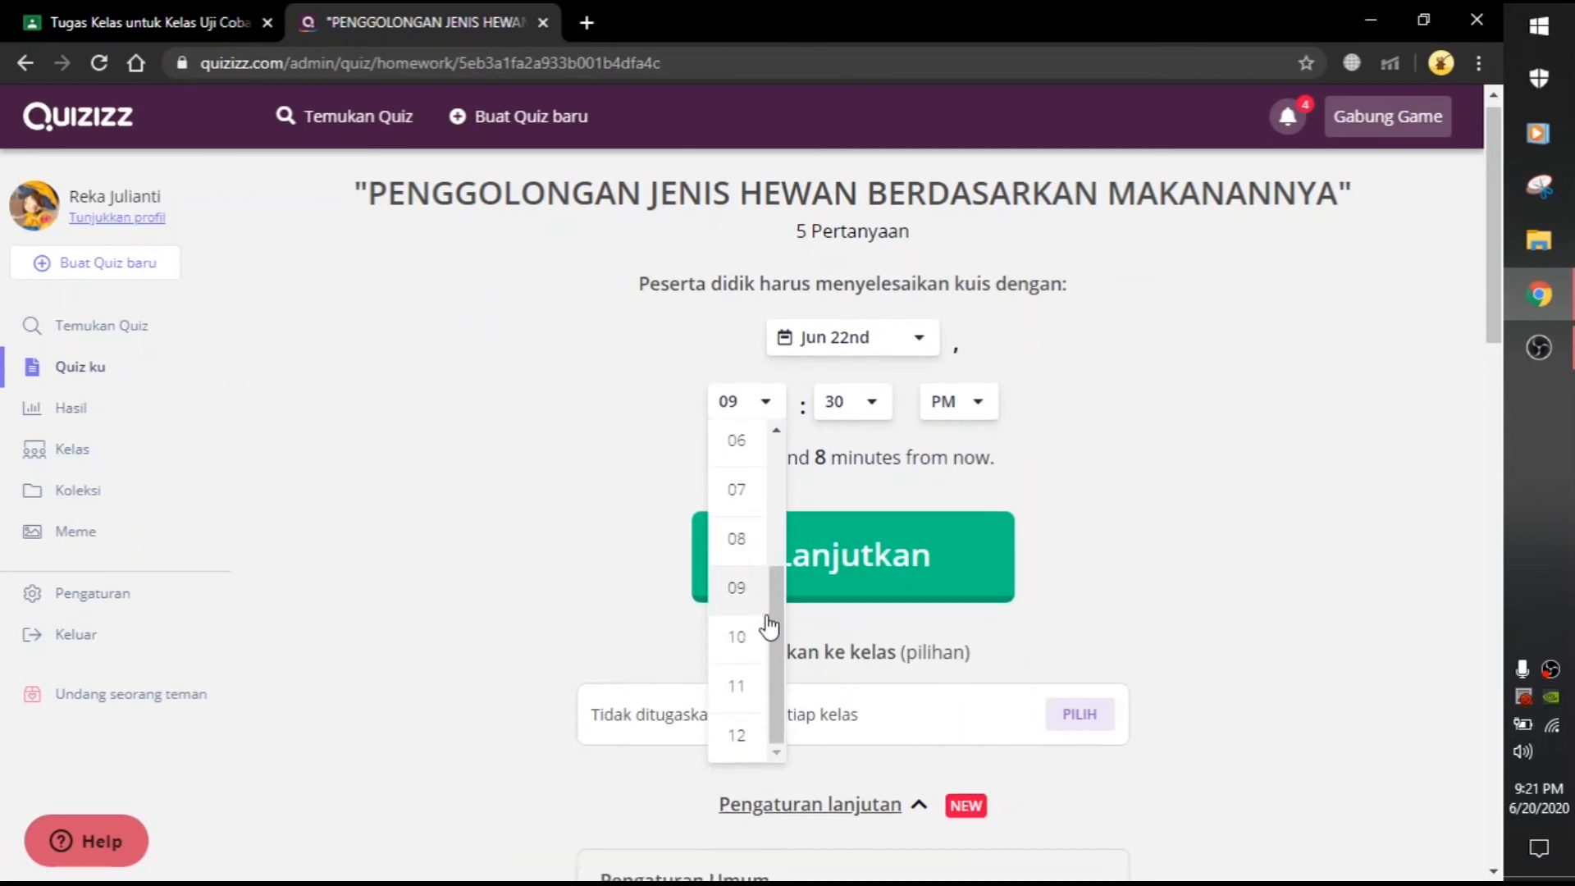
{"action": "scroll", "coordinate": [725, 393], "scroll_direction": "up", "scroll_amount": 4}
{"action": "left_click", "coordinate": [735, 525]}
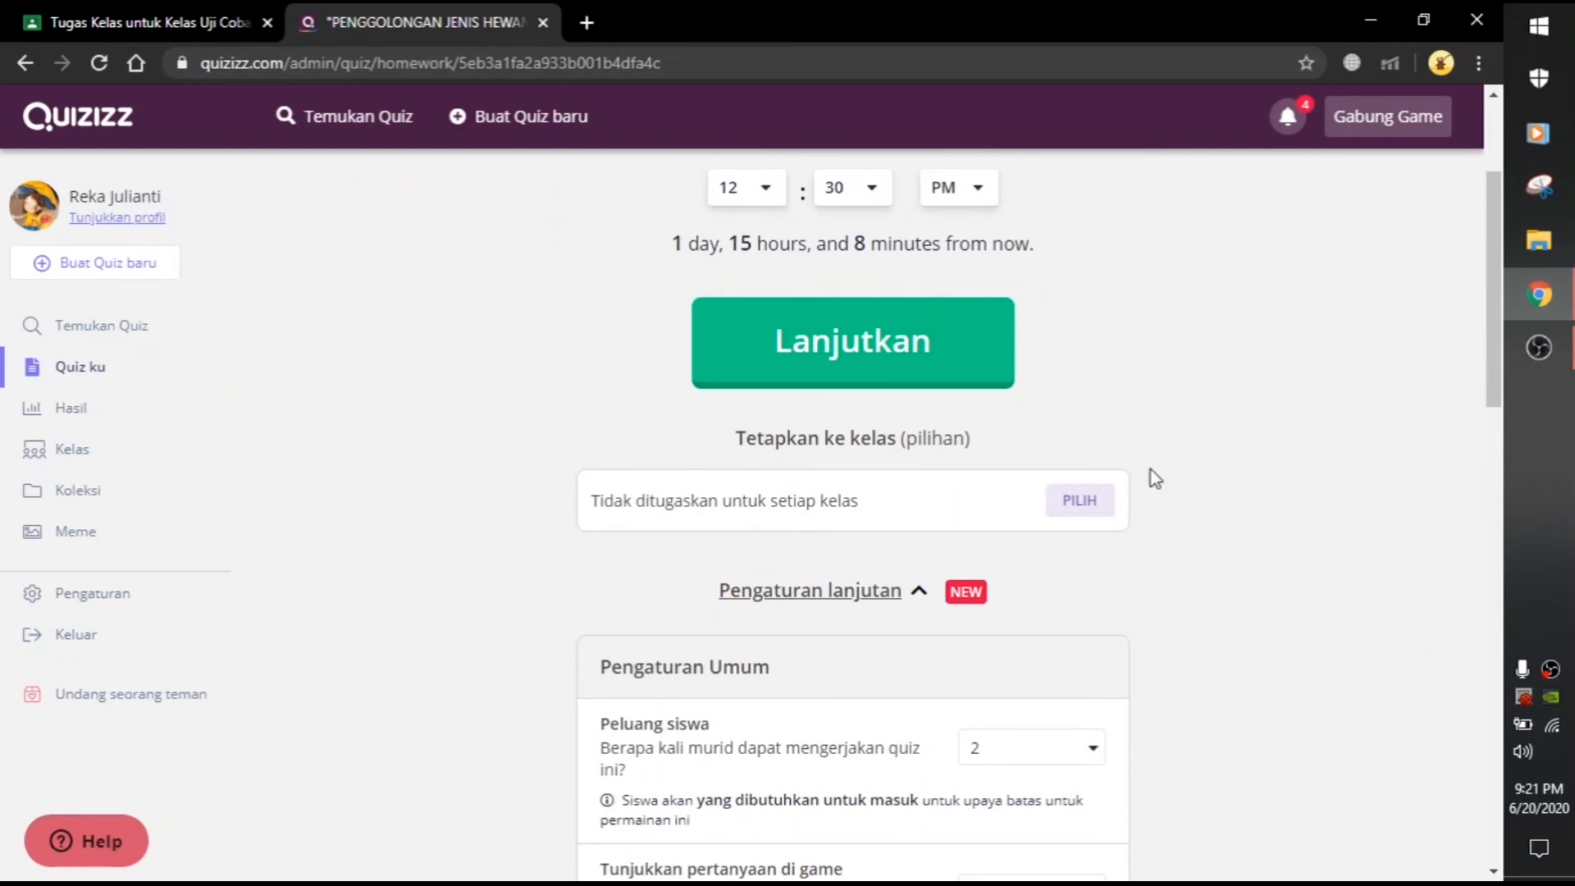
{"action": "scroll", "coordinate": [1170, 456], "scroll_direction": "up", "scroll_amount": 2}
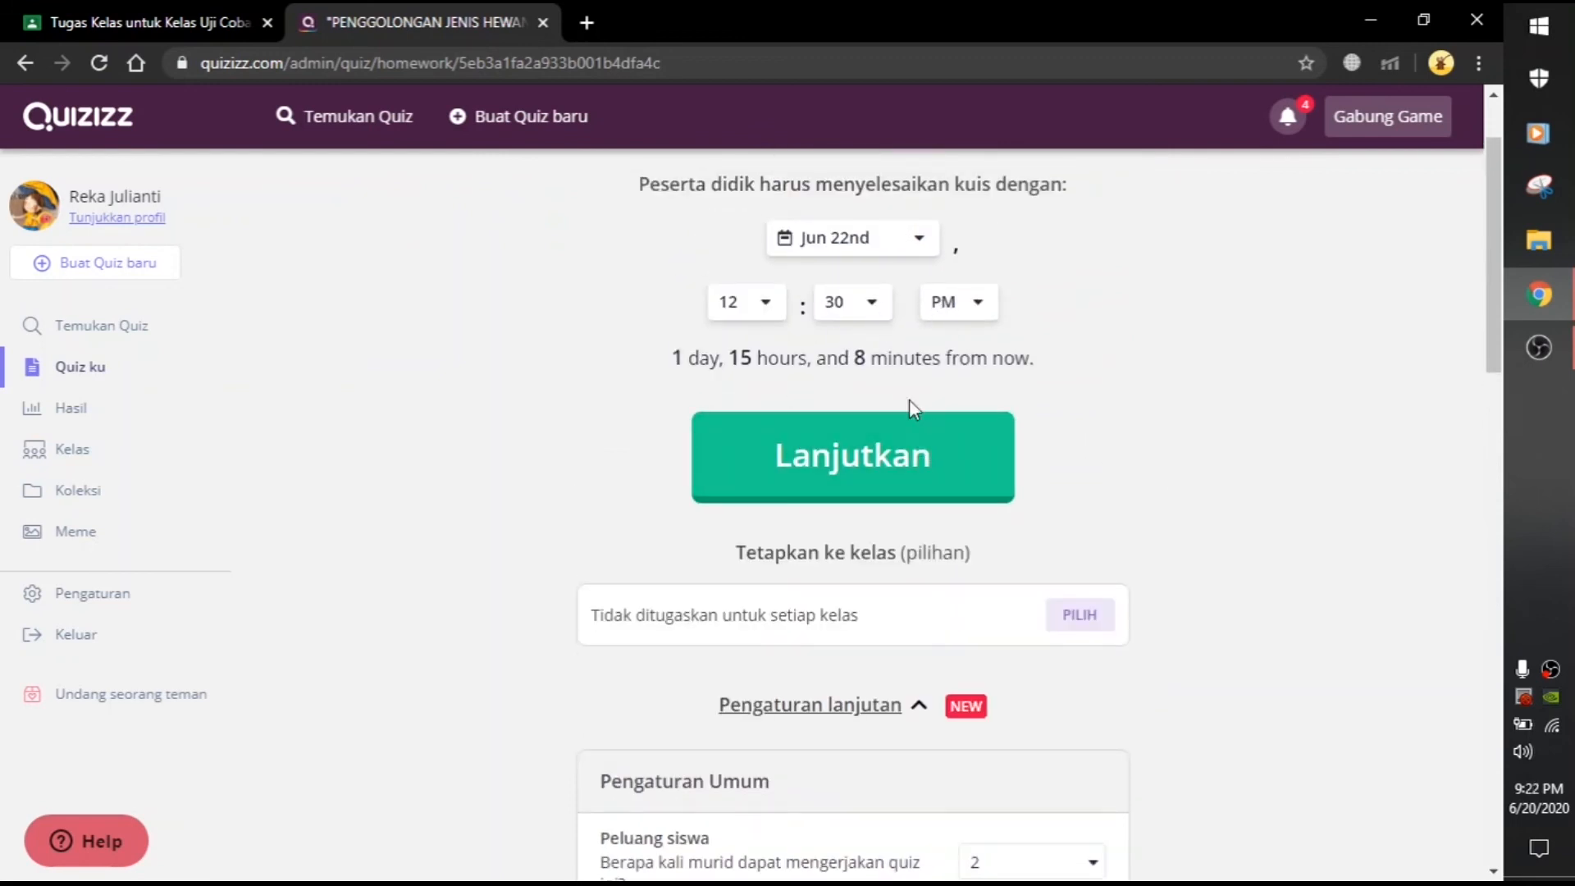
{"action": "left_click", "coordinate": [878, 317]}
{"action": "left_click", "coordinate": [873, 343]}
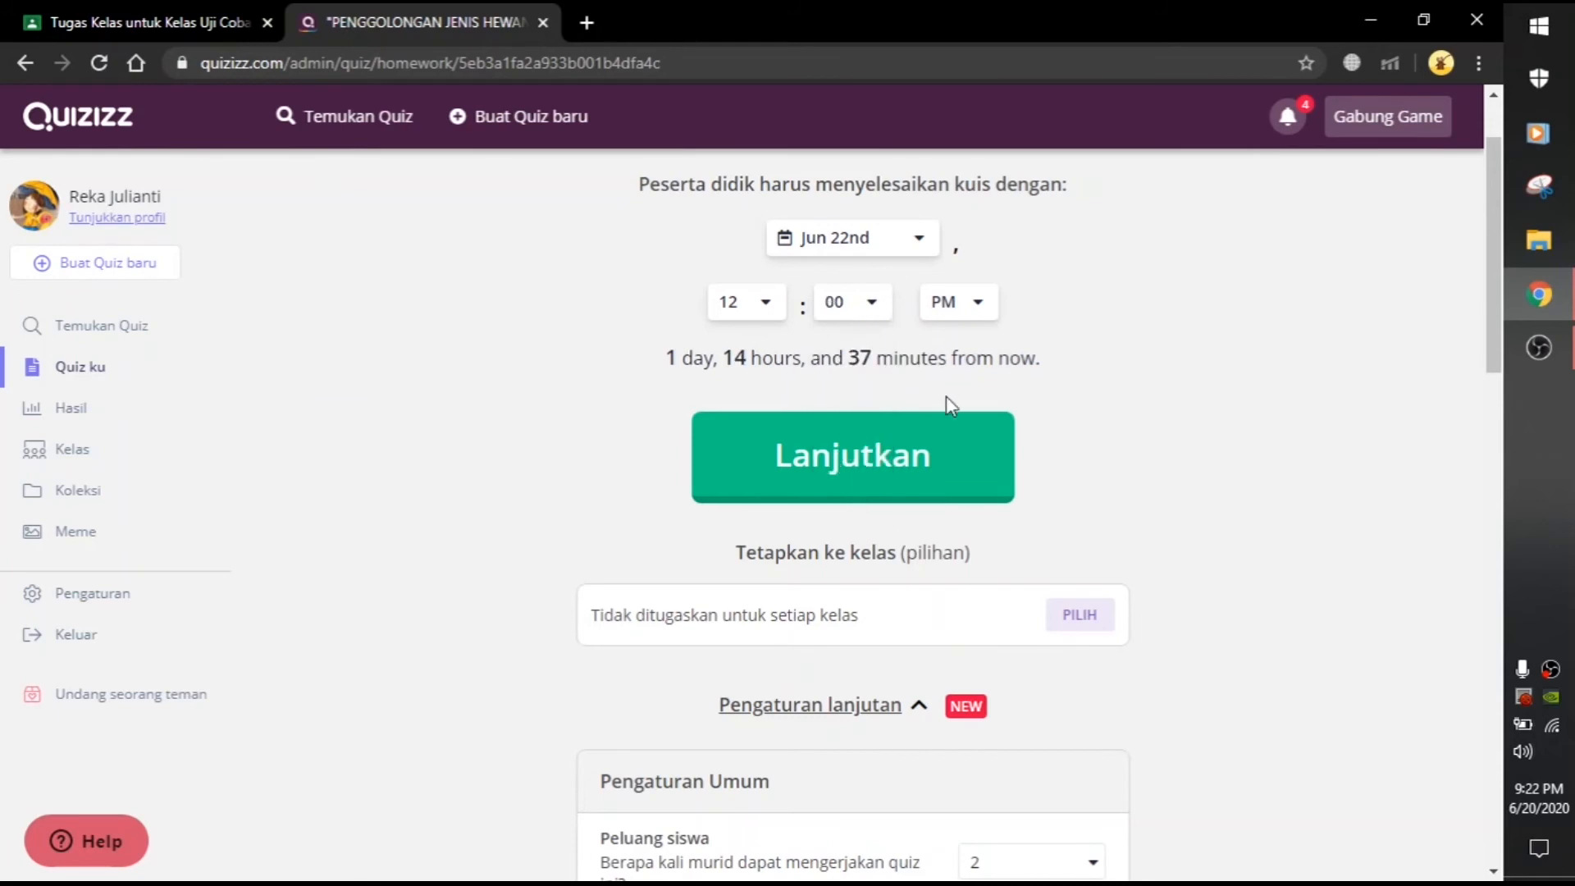
{"action": "left_click", "coordinate": [833, 464]}
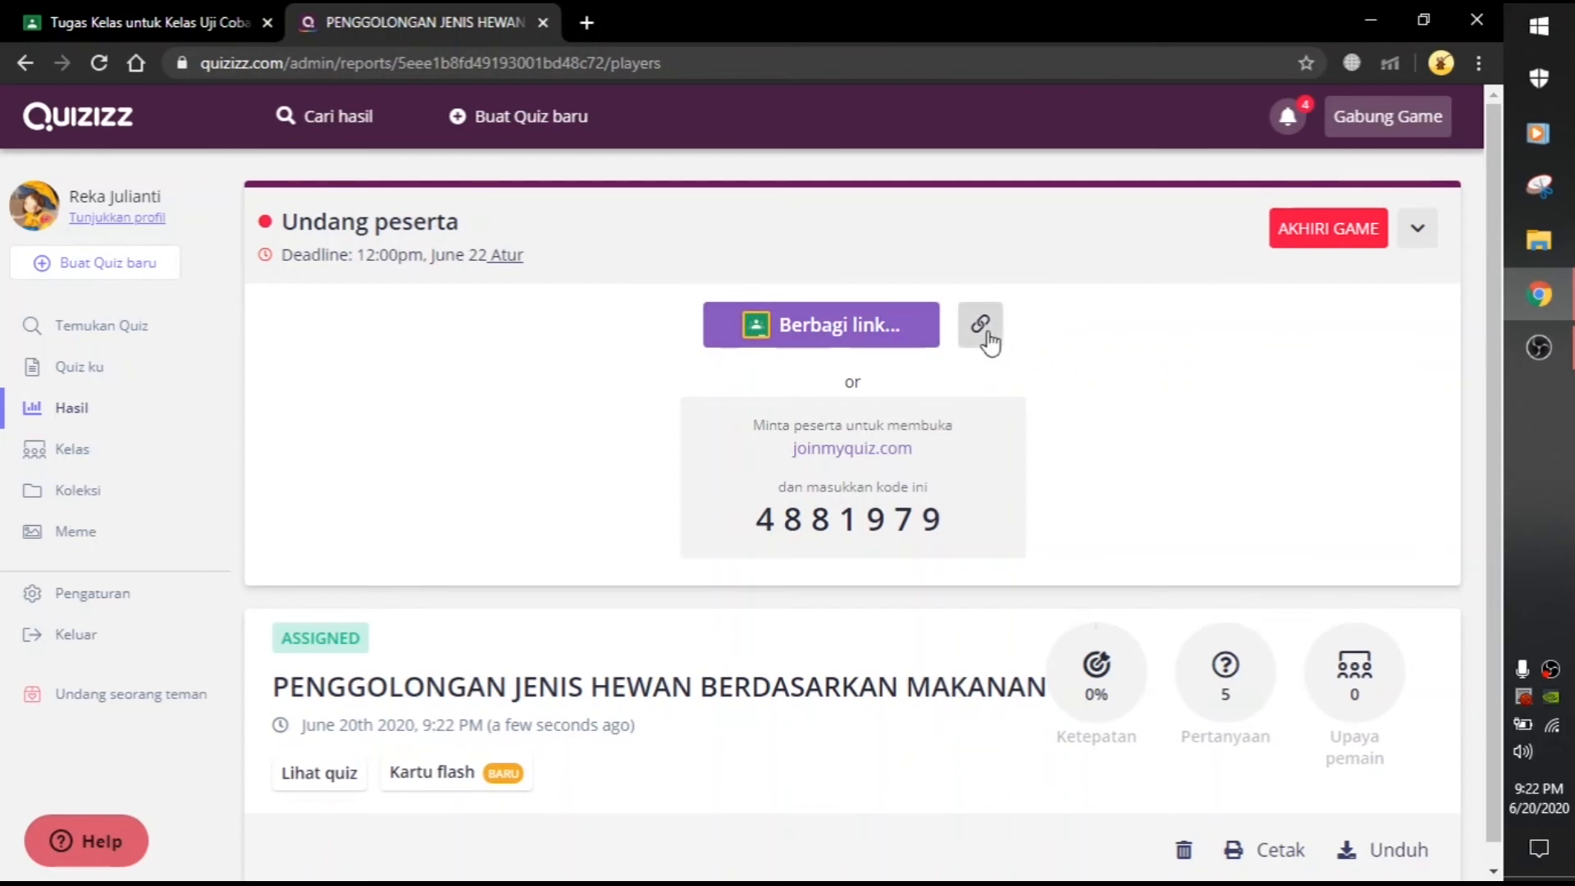
{"action": "left_click", "coordinate": [981, 332]}
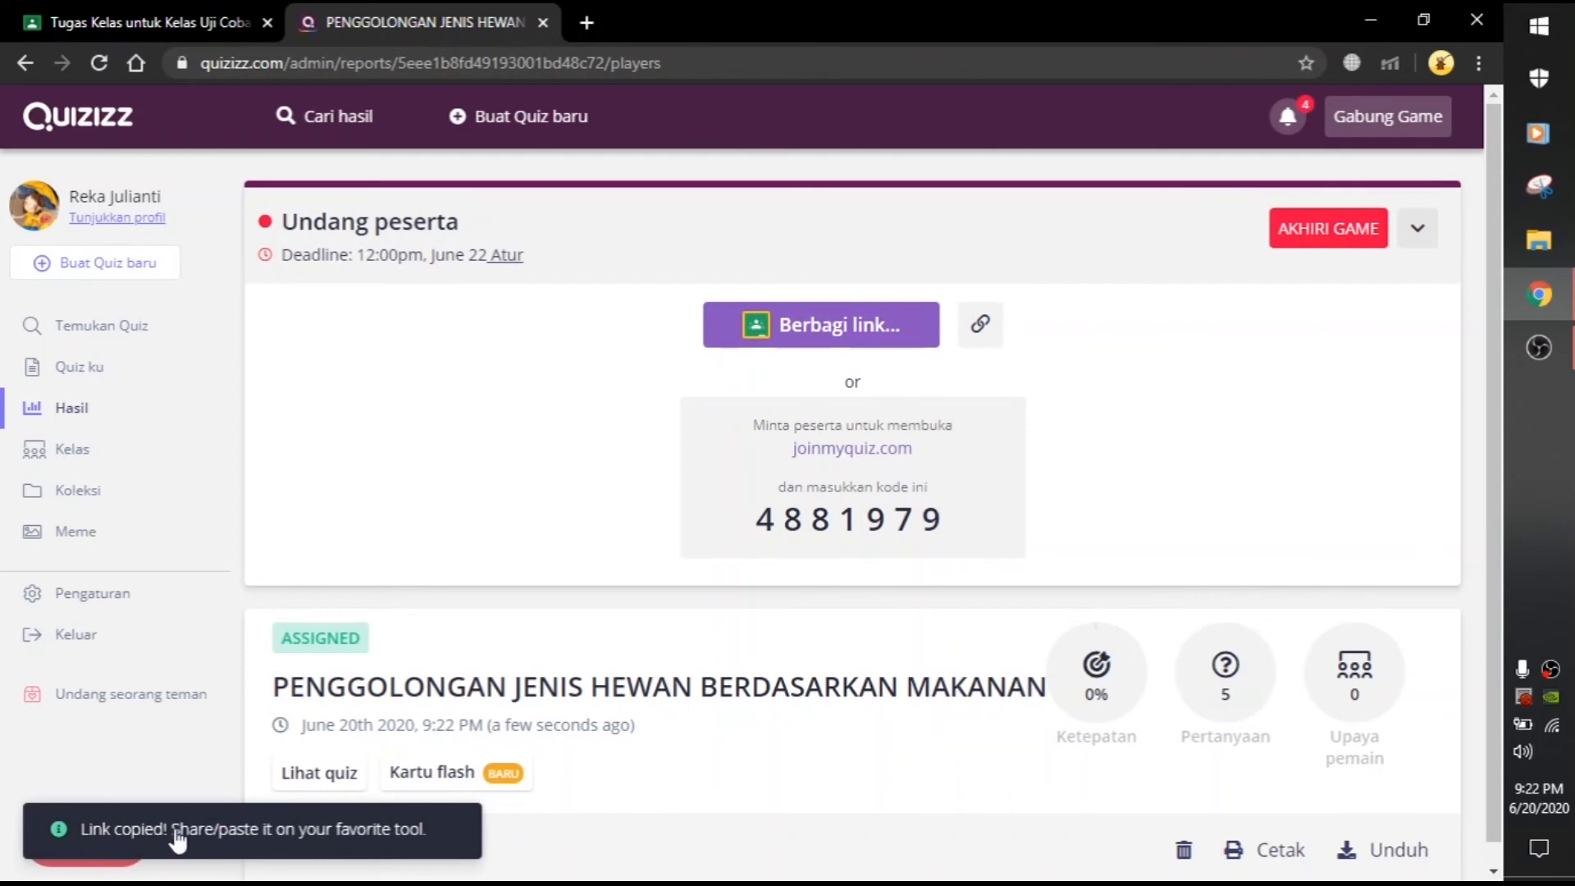
Step: Attach the copied Quizizz join link to the assignment and remove the Blank Quiz form attachment
{"action": "left_click", "coordinate": [169, 18]}
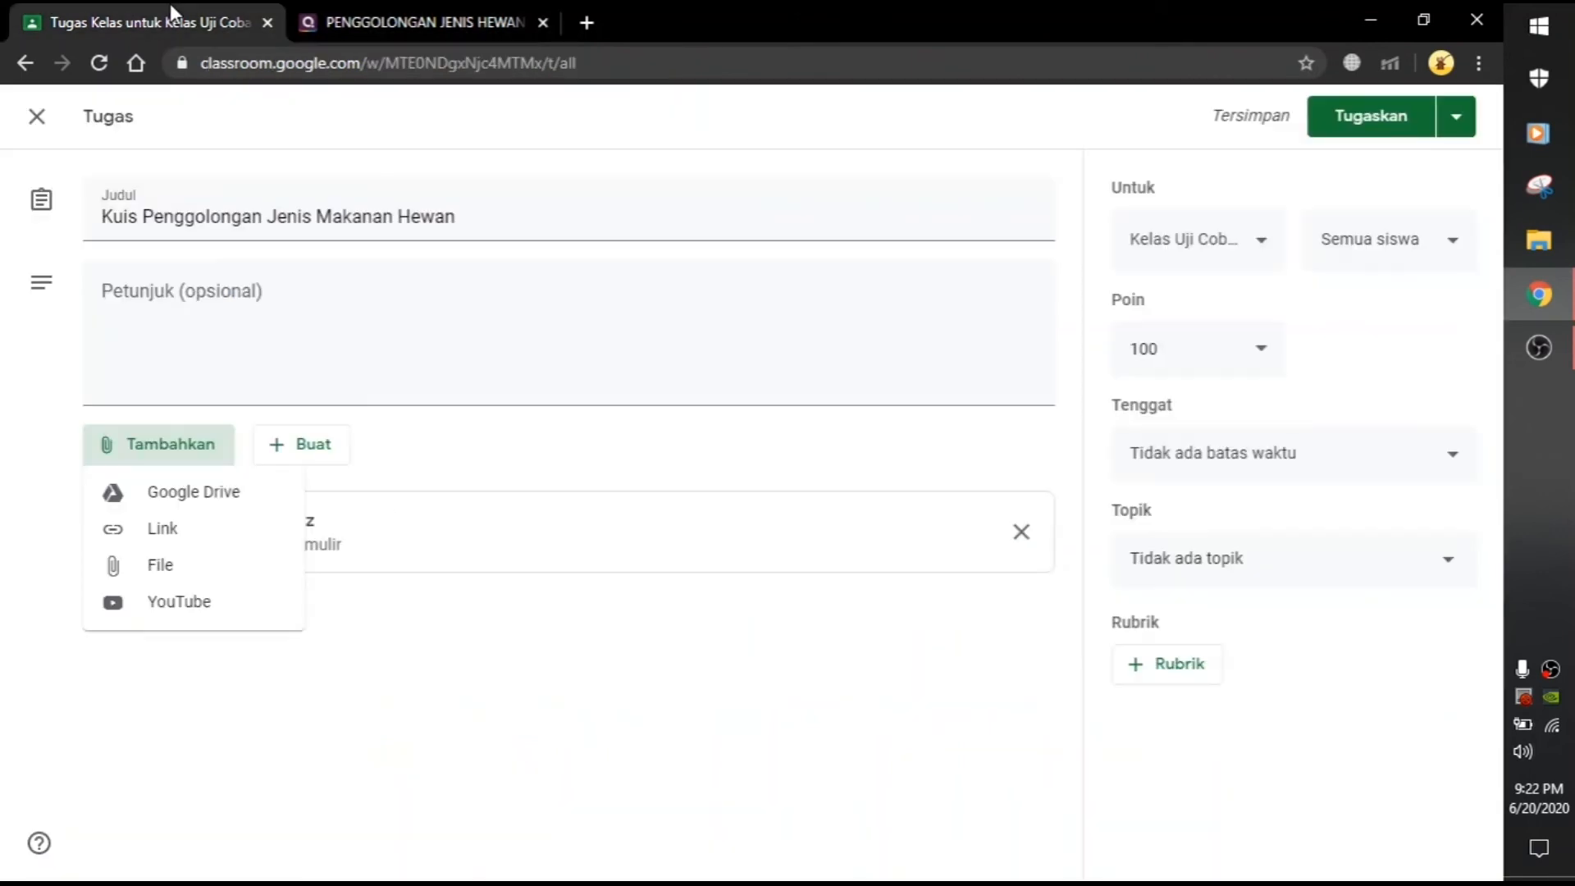
{"action": "left_click", "coordinate": [179, 532]}
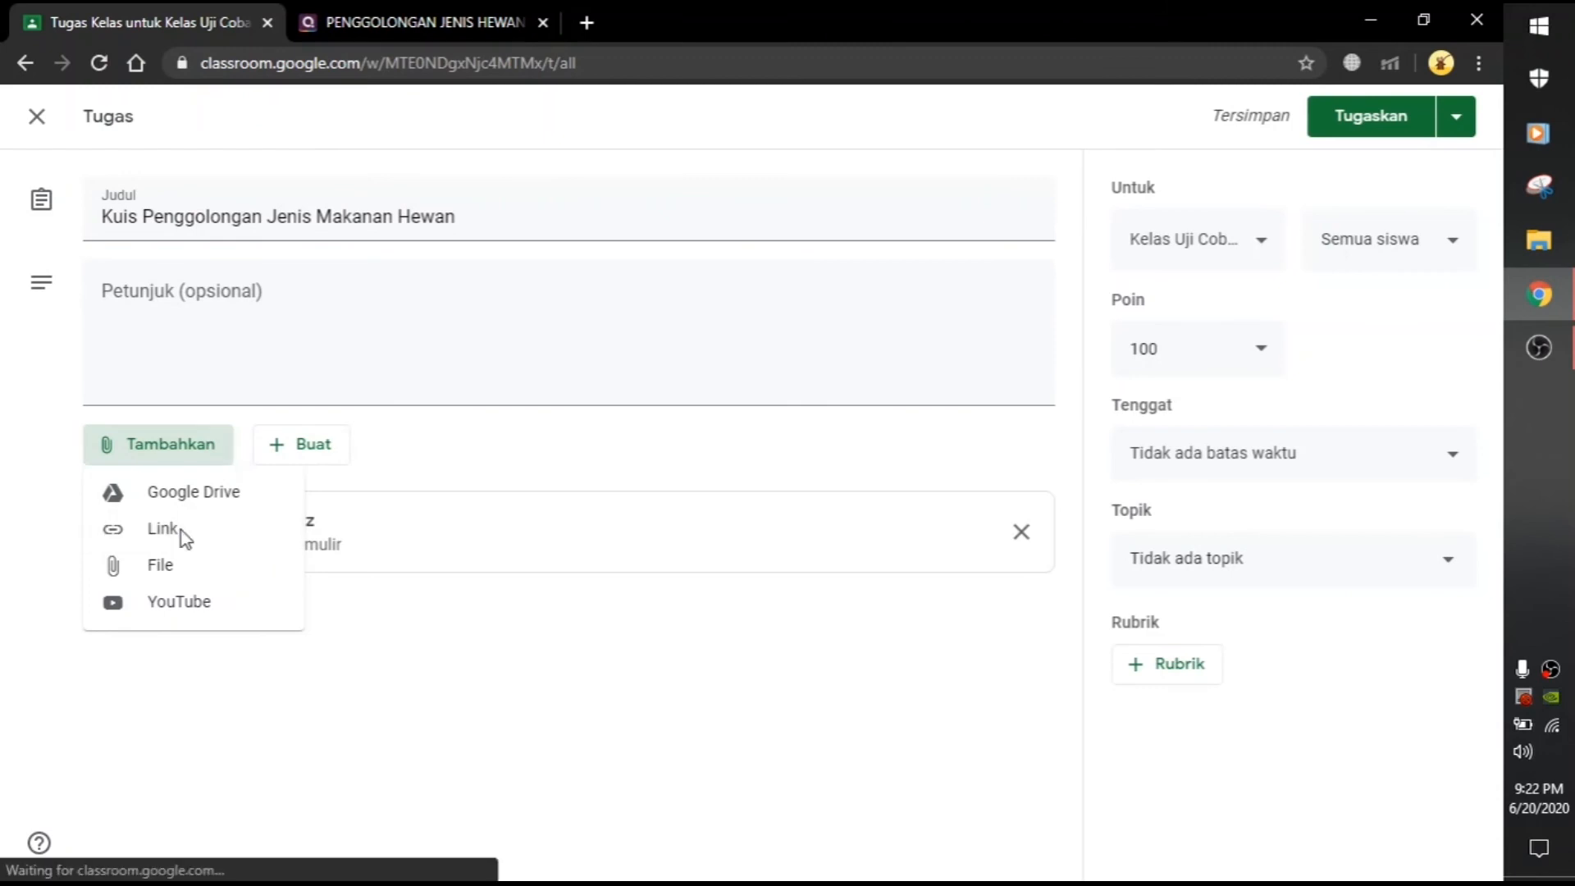
{"action": "right_click", "coordinate": [647, 494]}
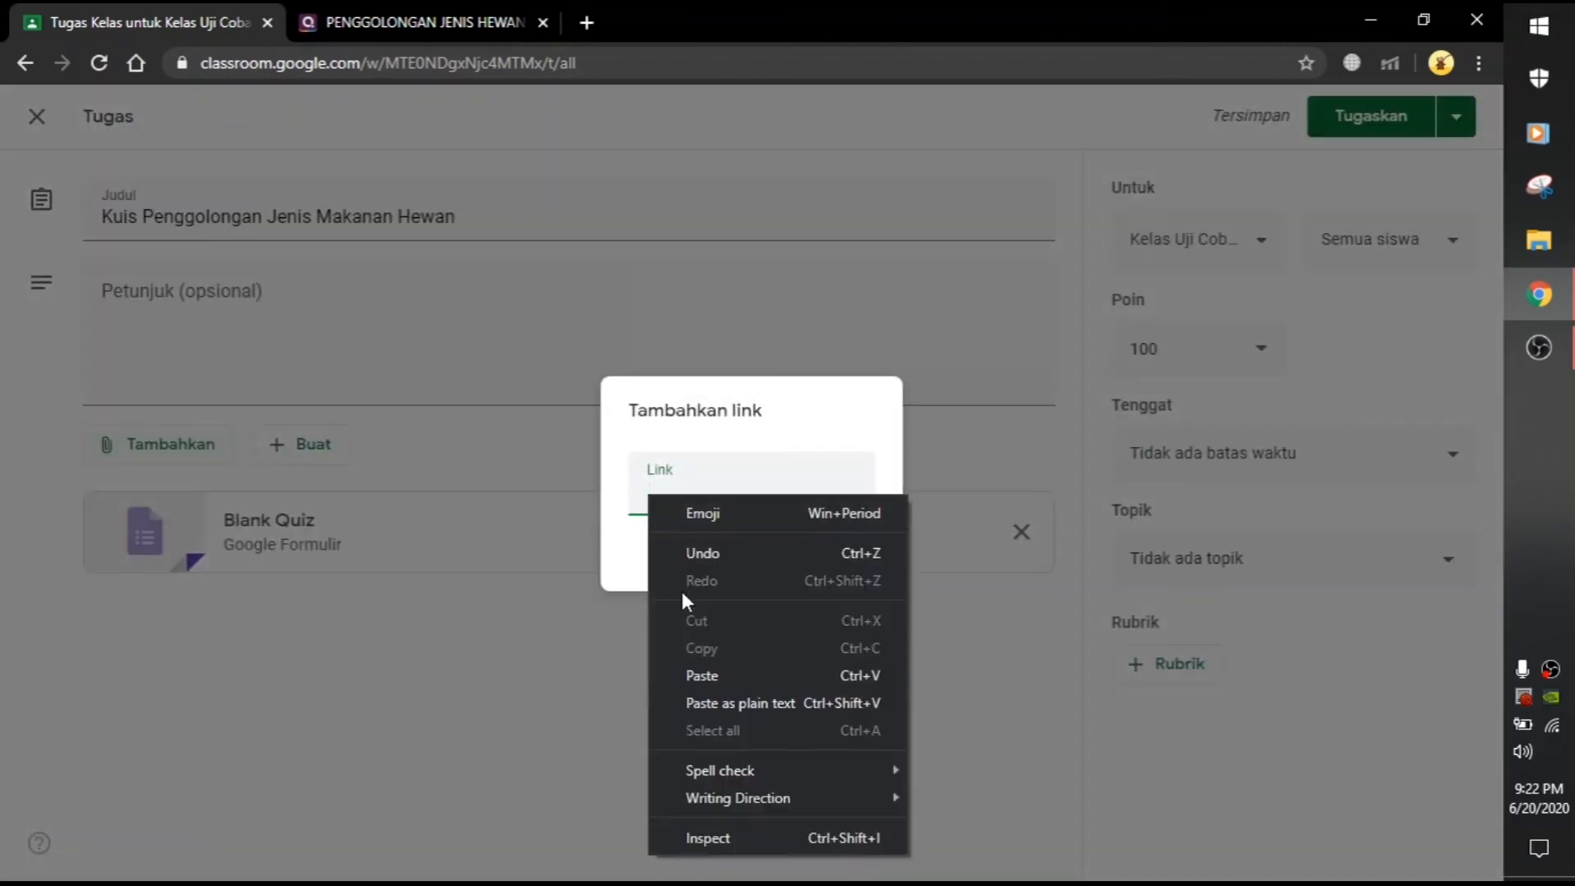
{"action": "left_click", "coordinate": [706, 668]}
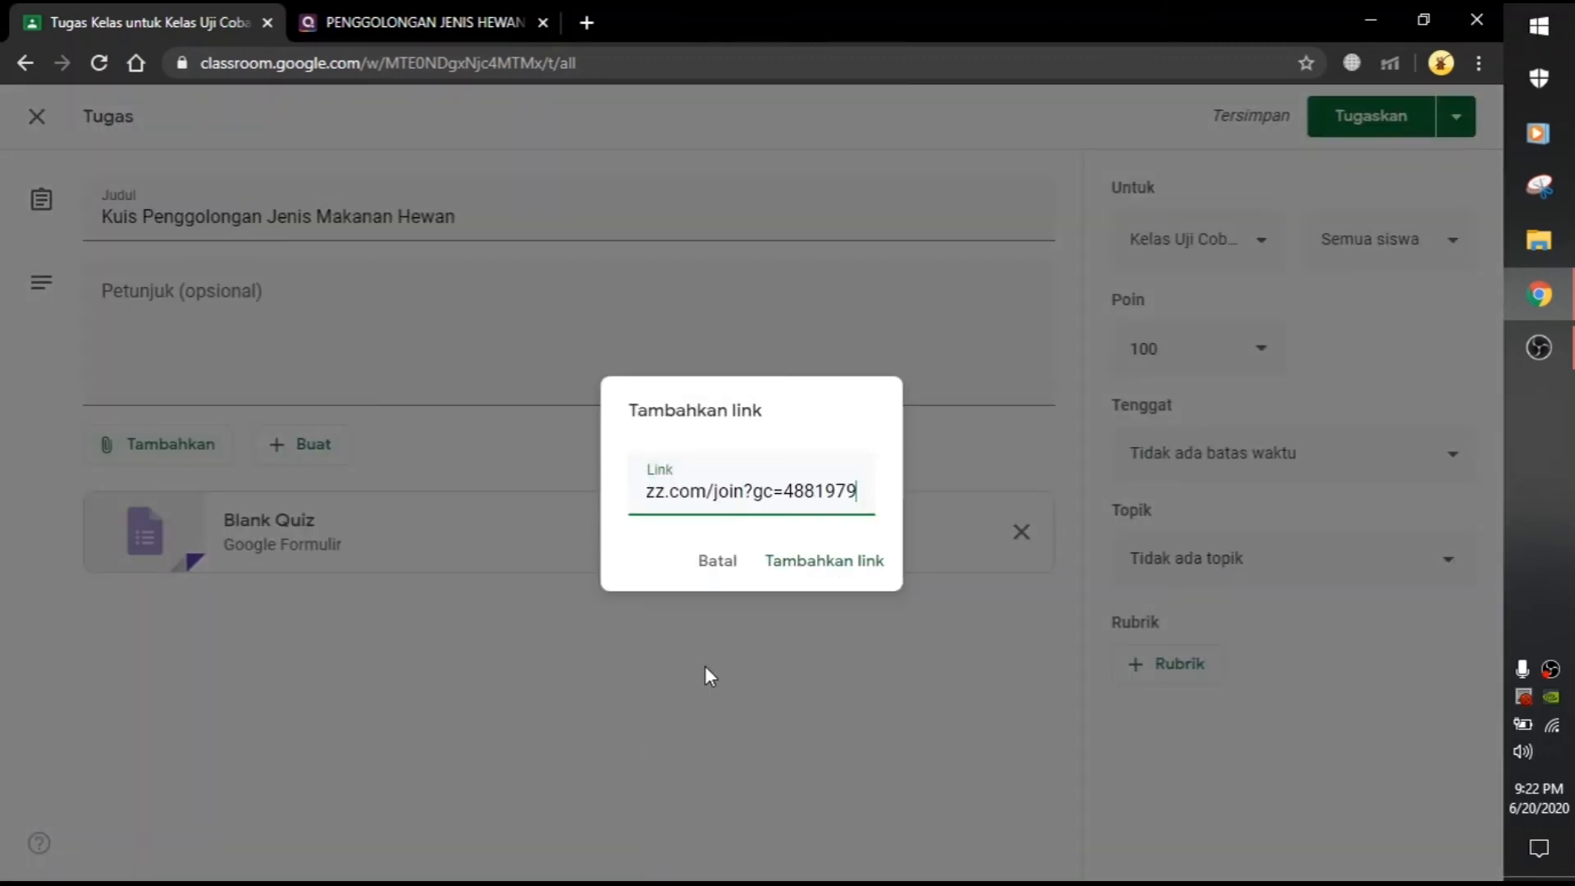
{"action": "left_click", "coordinate": [824, 564]}
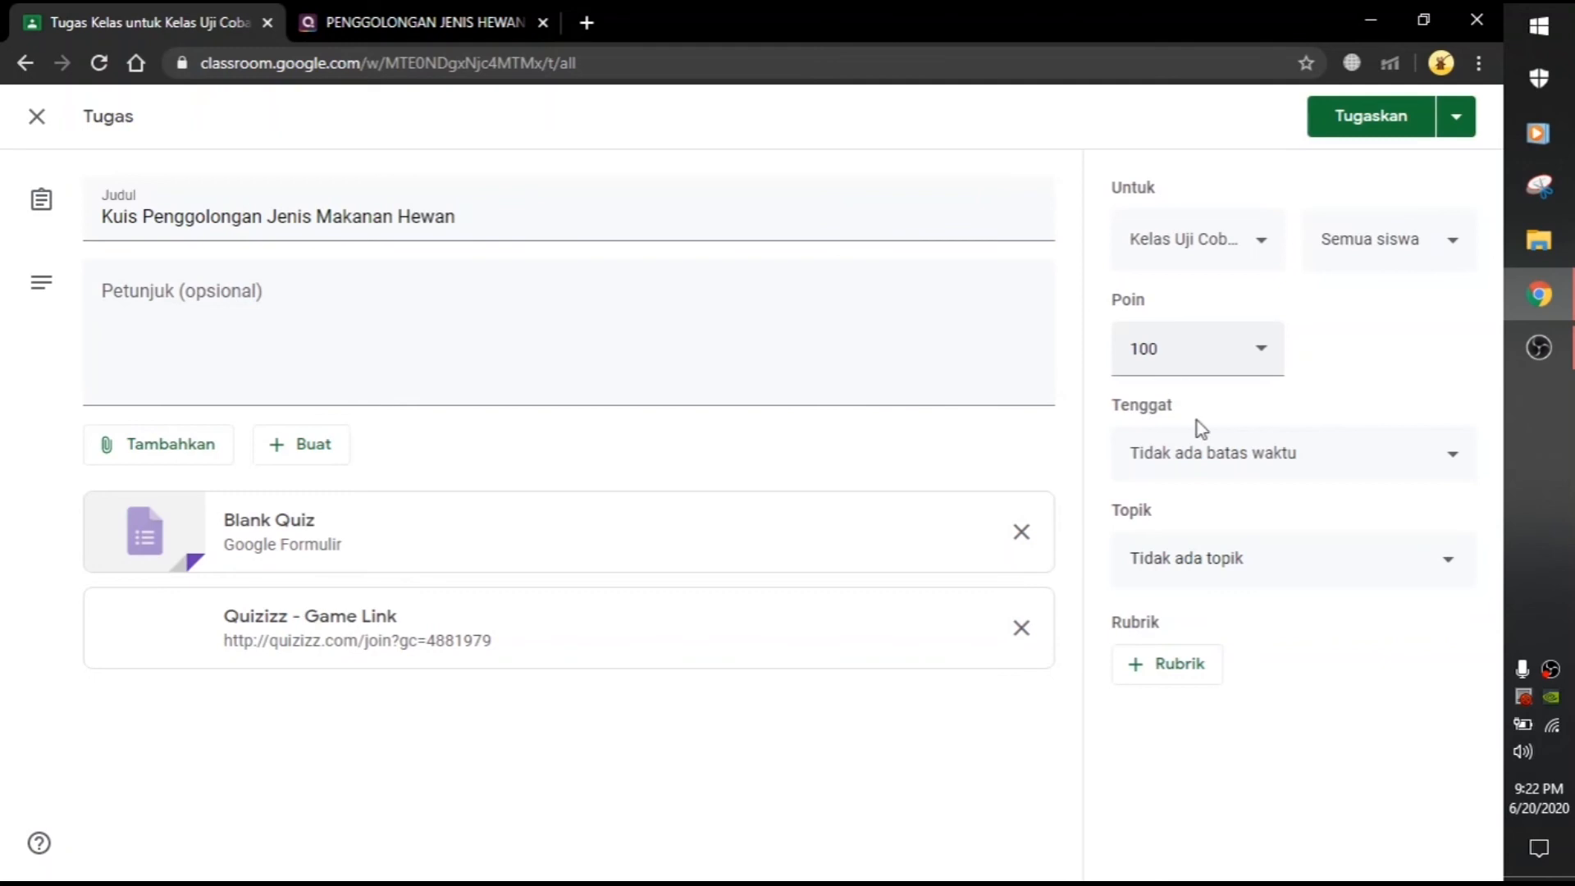
{"action": "left_click", "coordinate": [1021, 533]}
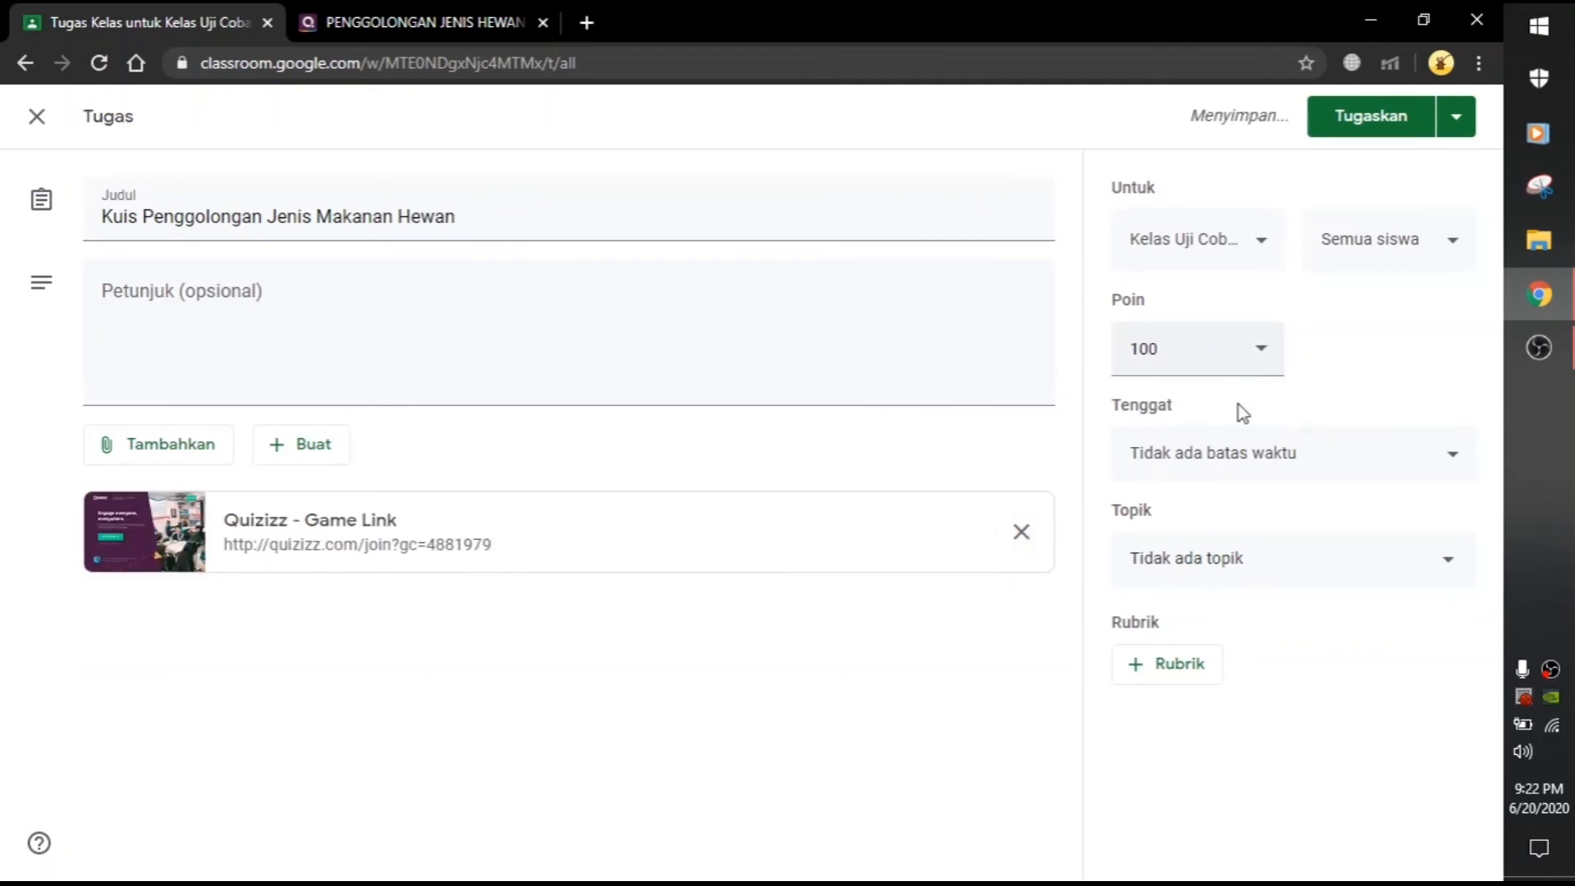
Step: Set the due date to 22 Jun 2020 23.59, file under topic Kuis, and assign it
{"action": "left_click", "coordinate": [1276, 475]}
{"action": "left_click", "coordinate": [1238, 543]}
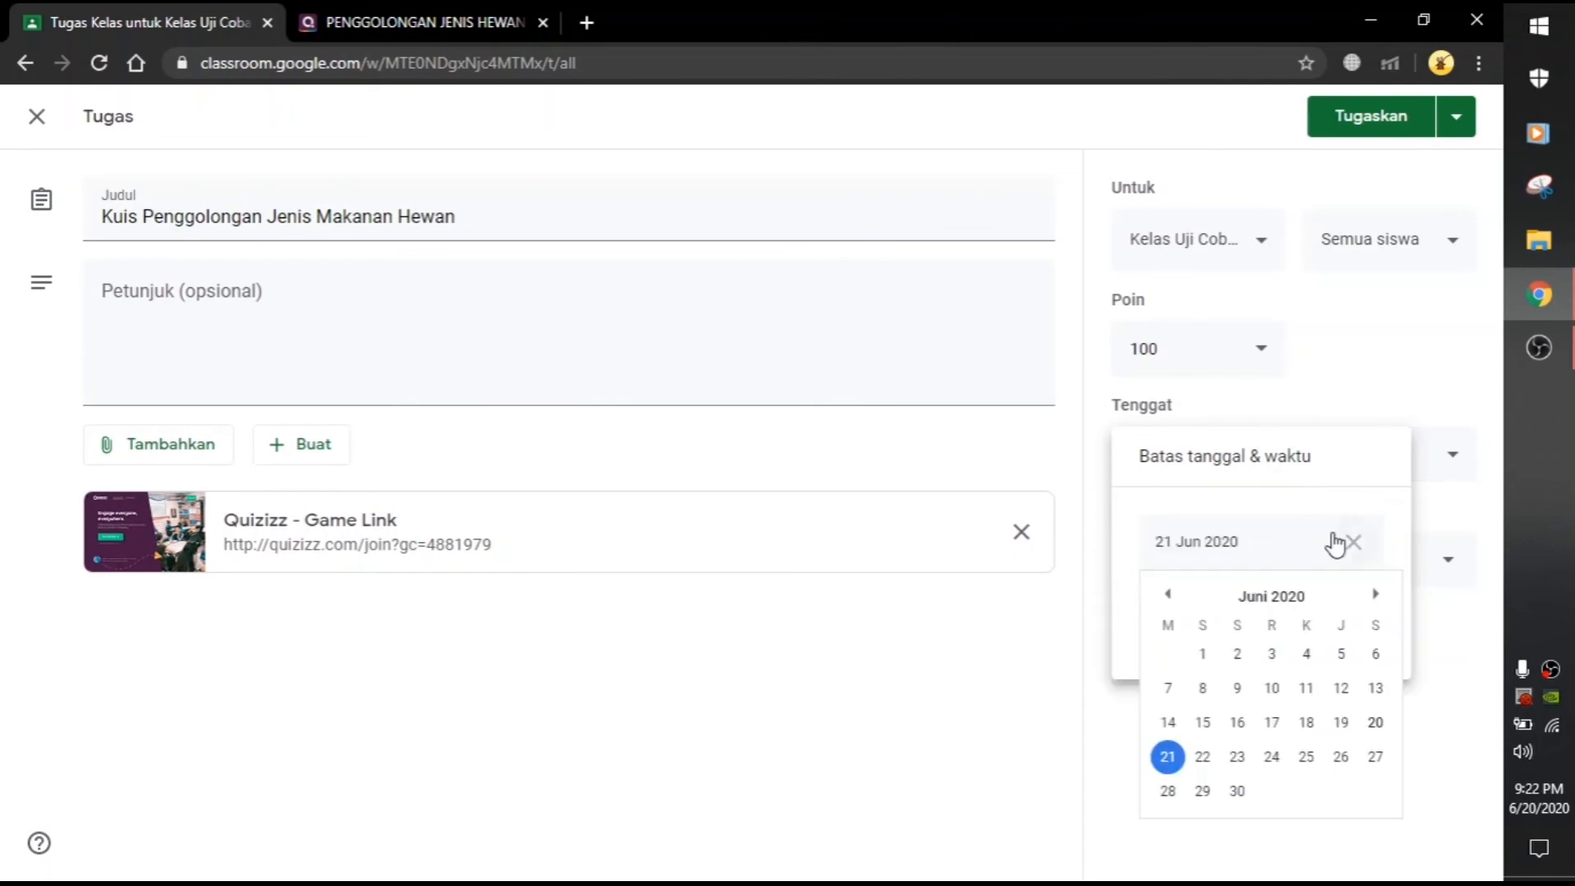
{"action": "left_click", "coordinate": [1203, 757]}
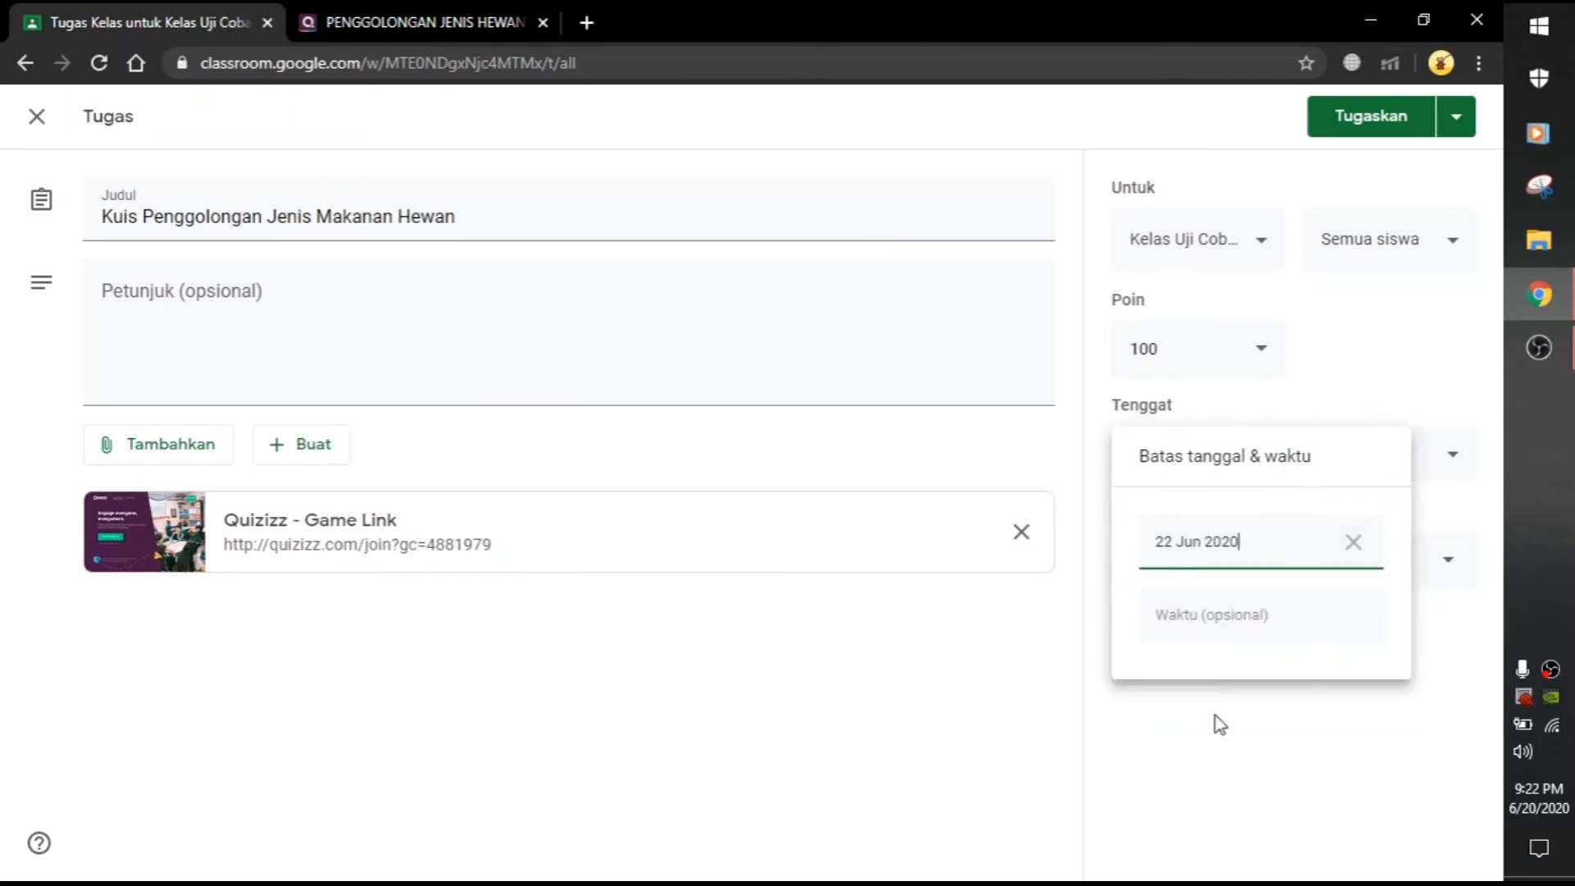
{"action": "left_click", "coordinate": [1238, 624]}
{"action": "left_click", "coordinate": [1290, 769]}
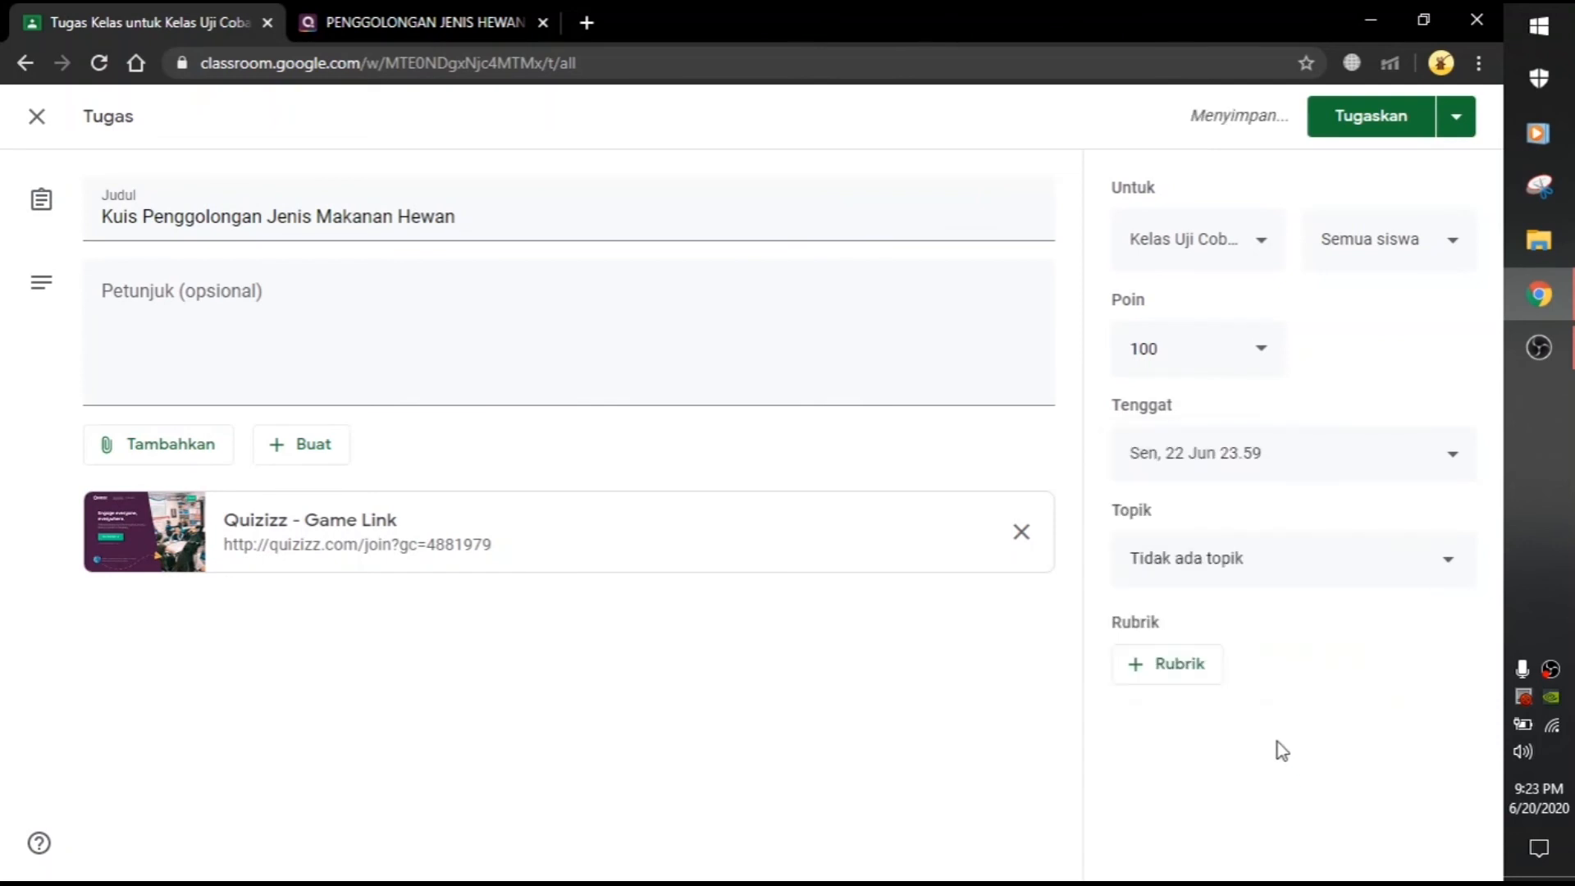
{"action": "left_click", "coordinate": [1279, 558]}
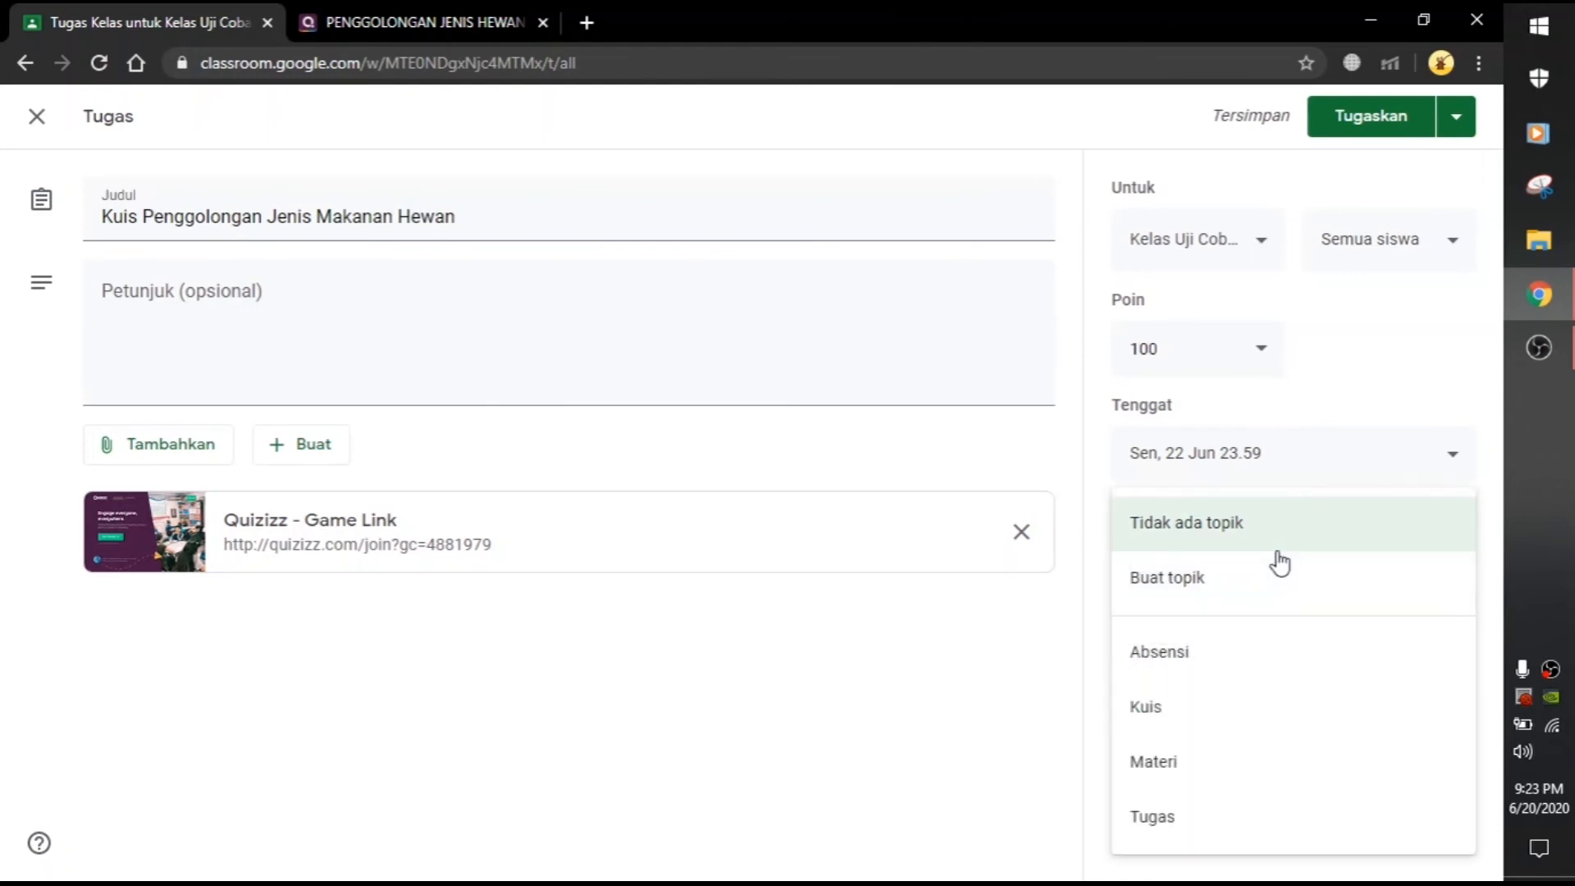
{"action": "left_click", "coordinate": [1166, 729]}
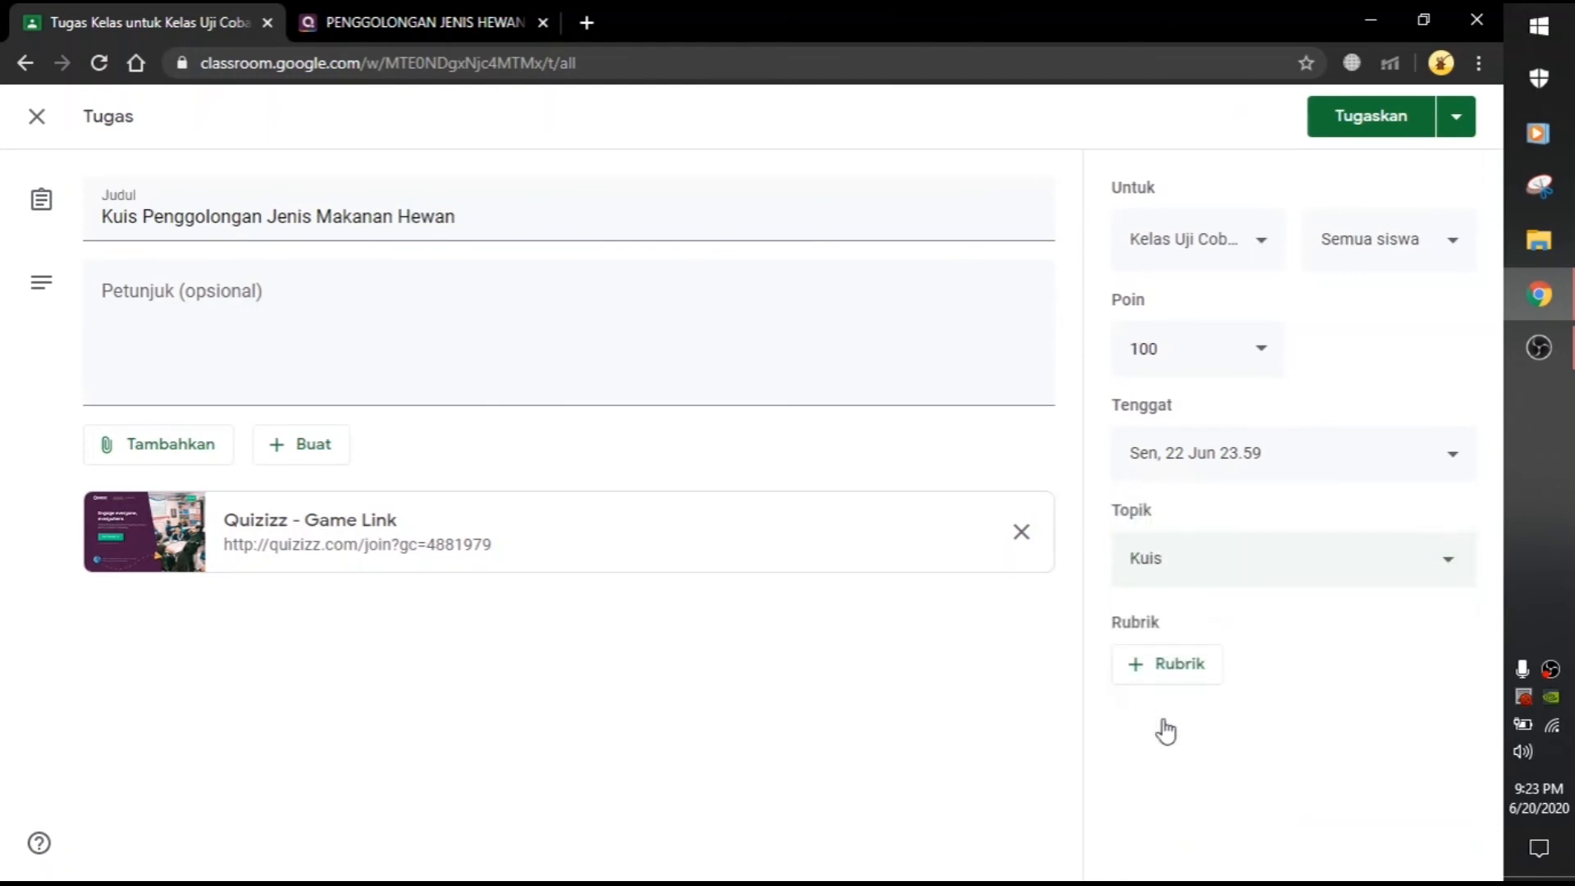
{"action": "left_click", "coordinate": [1343, 117]}
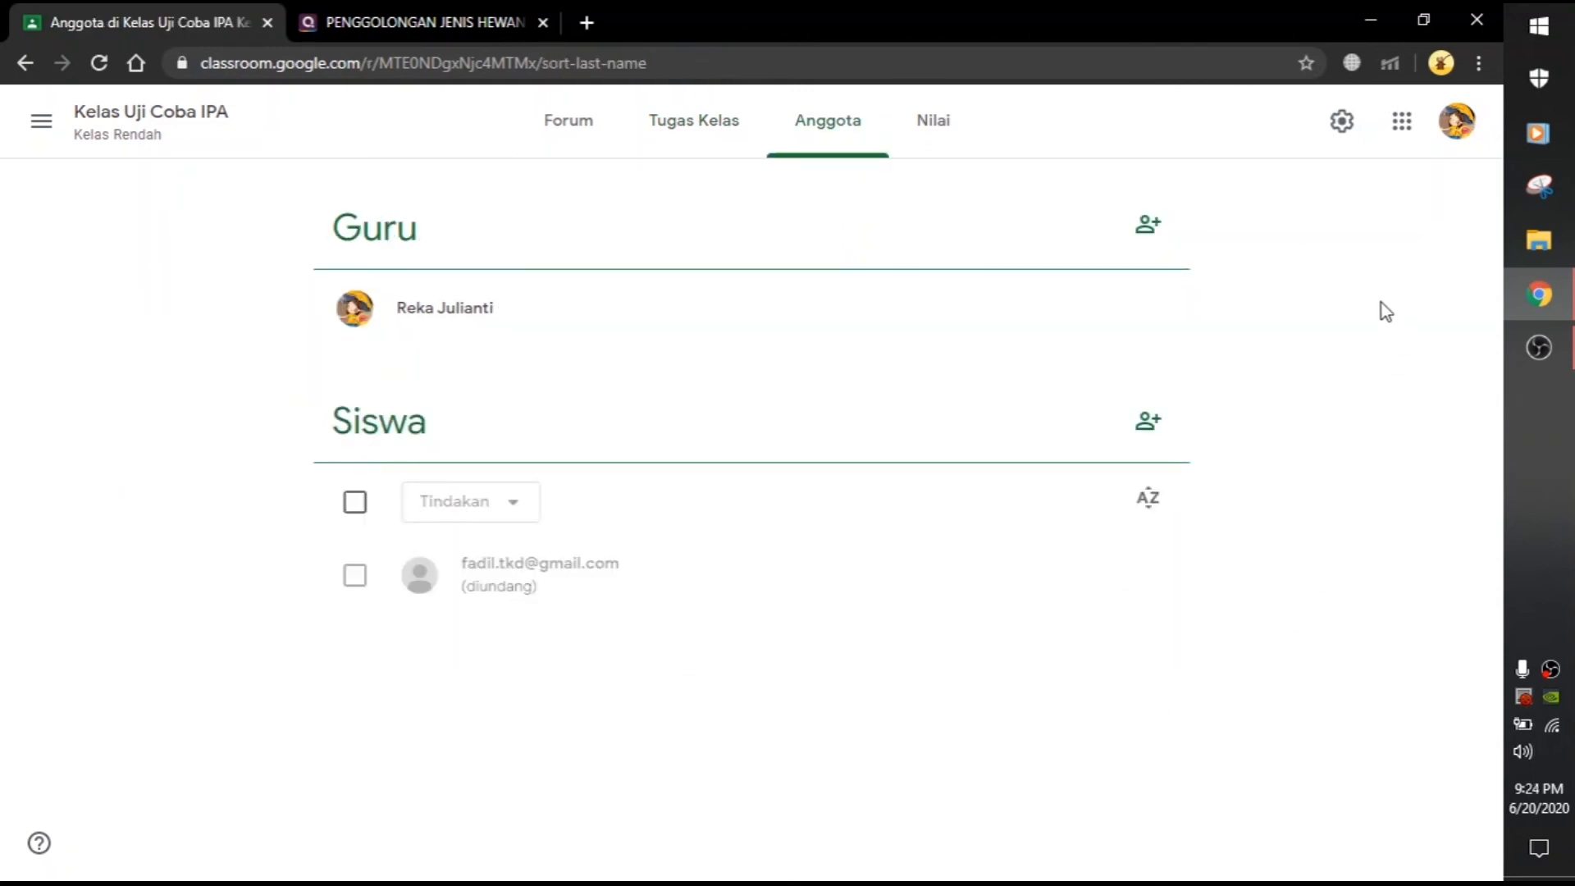
Step: View the class gradebook, then open another class from the class list and view its Nilai gradebook
{"action": "left_click", "coordinate": [932, 140]}
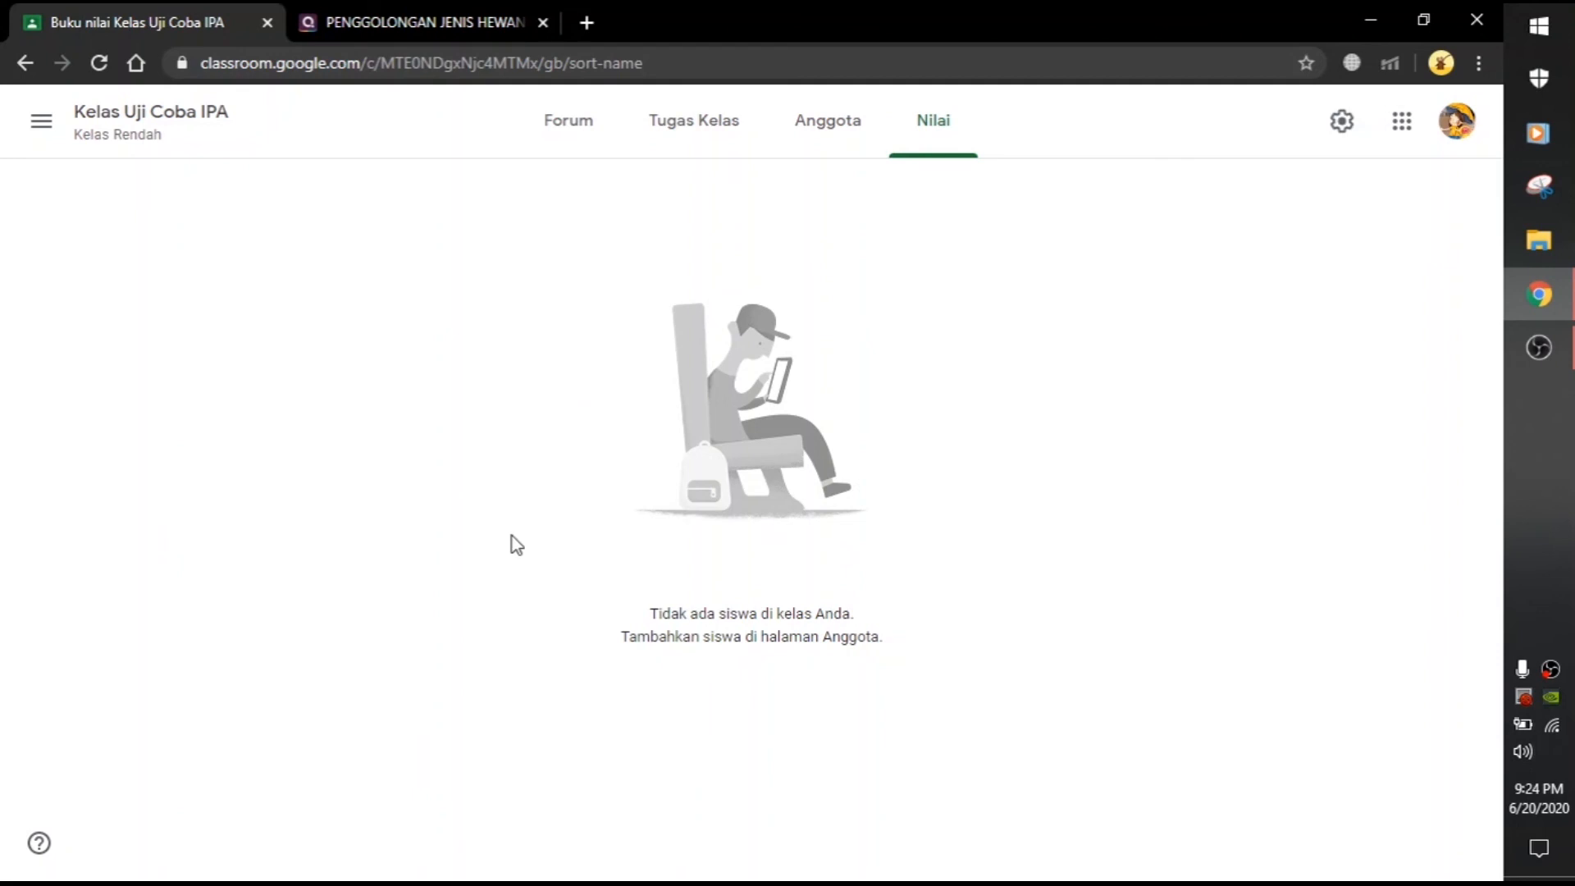
{"action": "left_click", "coordinate": [39, 121]}
{"action": "left_click", "coordinate": [41, 122]}
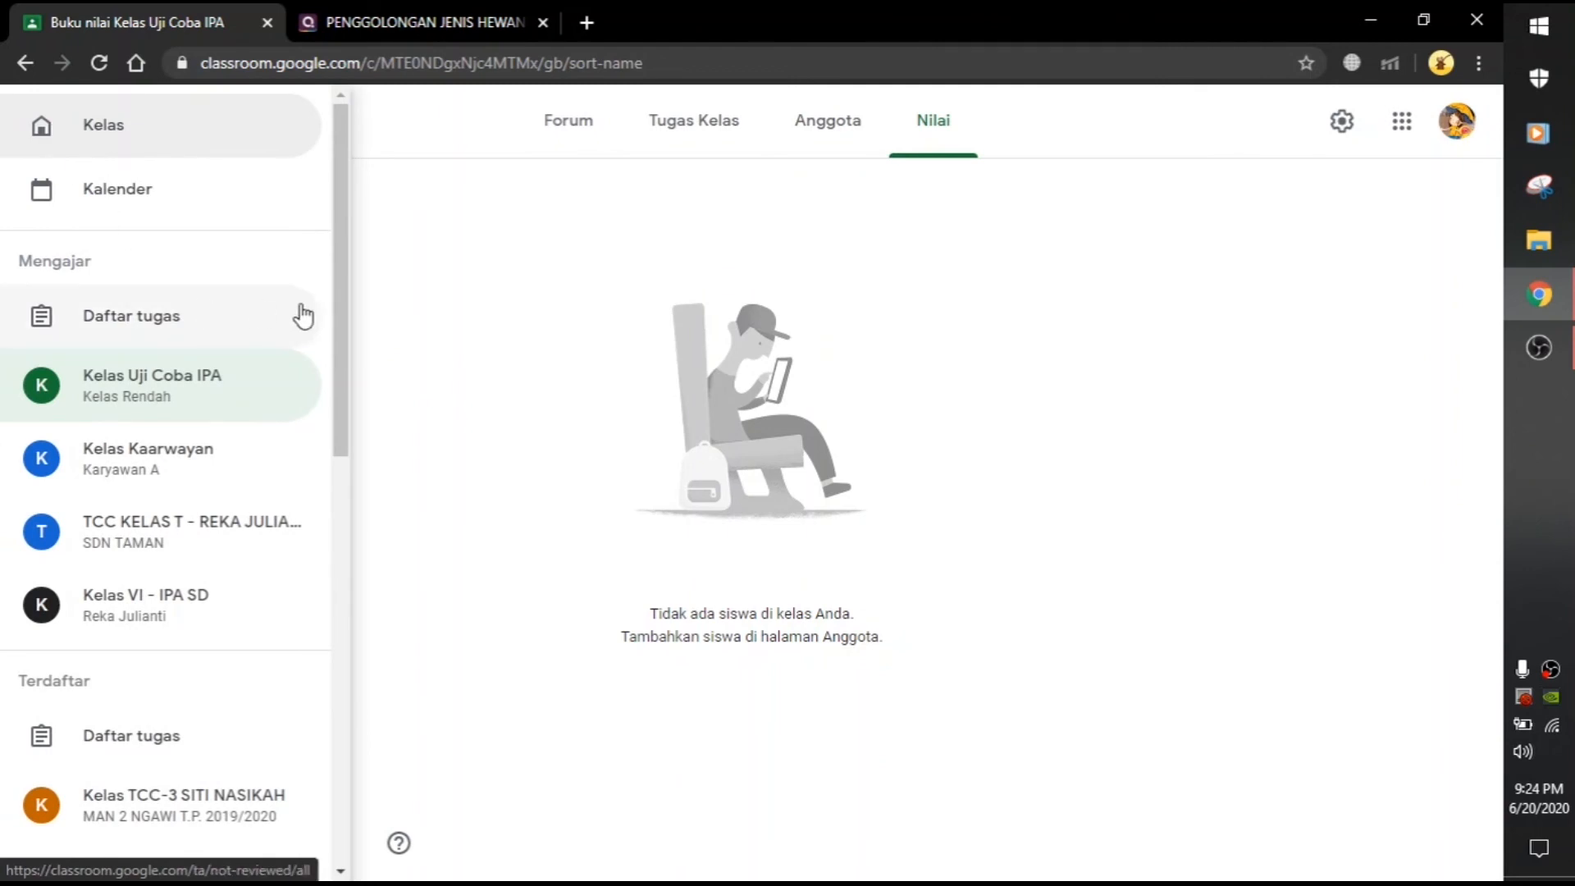
{"action": "left_click_drag", "start_coordinate": [341, 316], "coordinate": [331, 443]}
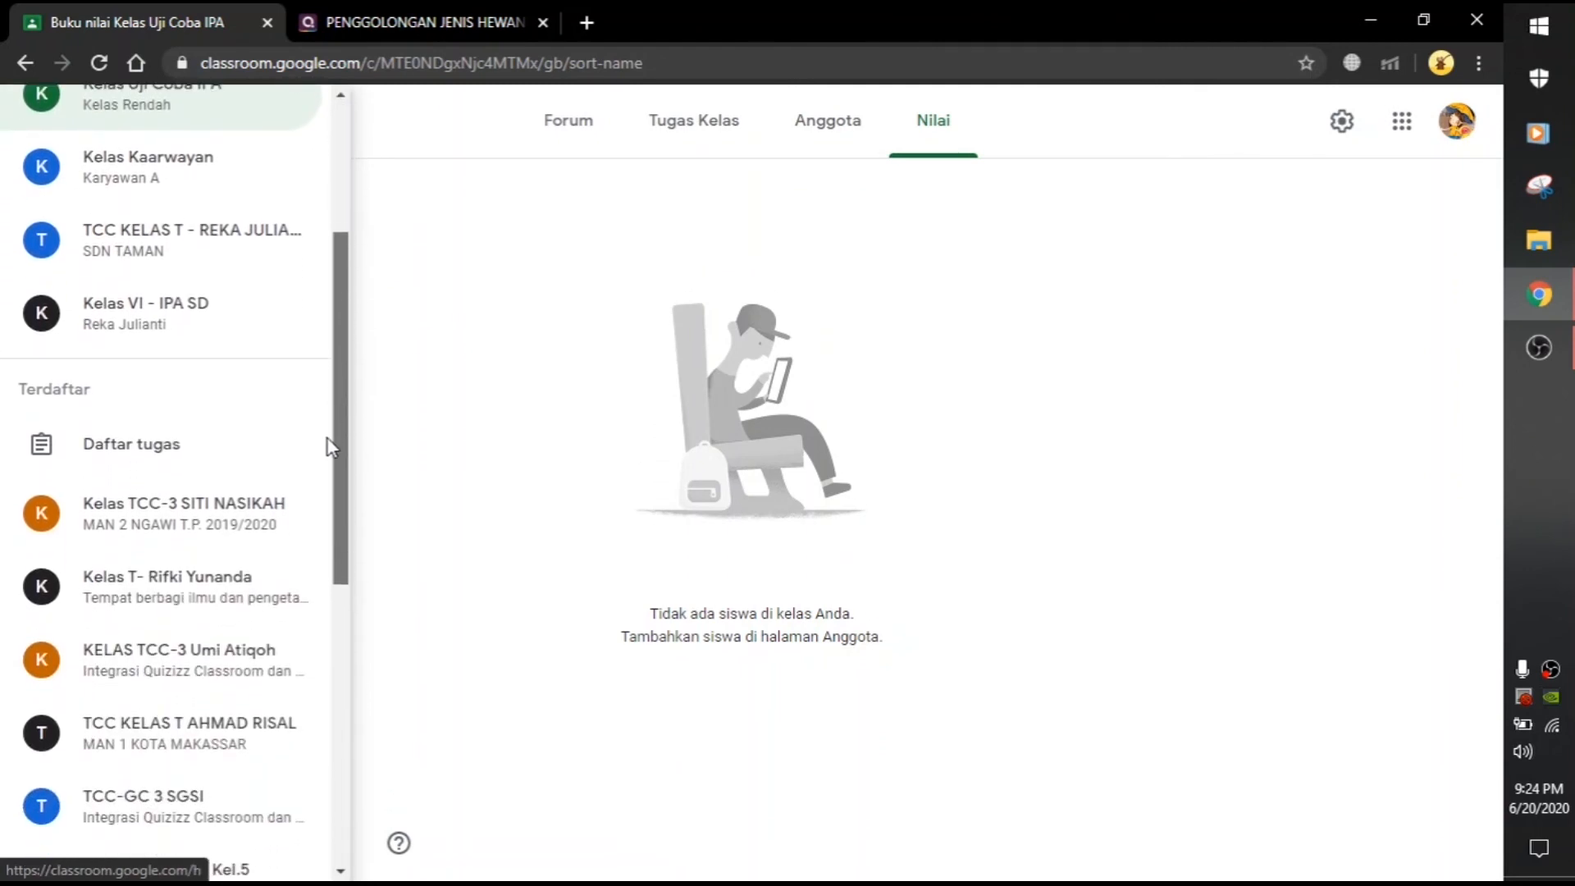
{"action": "left_click", "coordinate": [177, 248]}
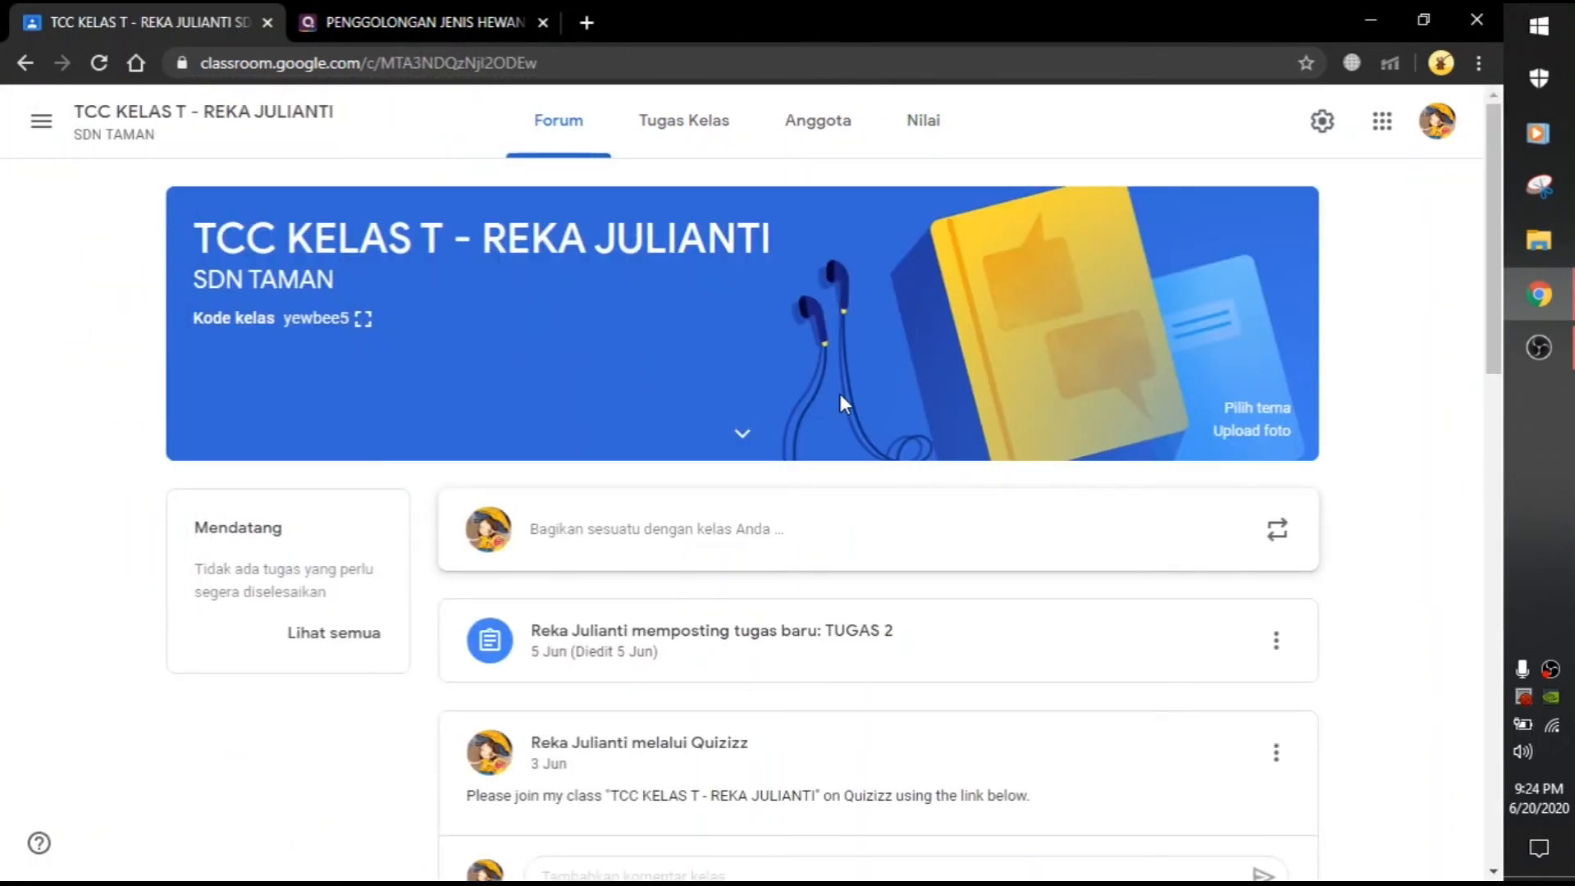
{"action": "left_click", "coordinate": [911, 146]}
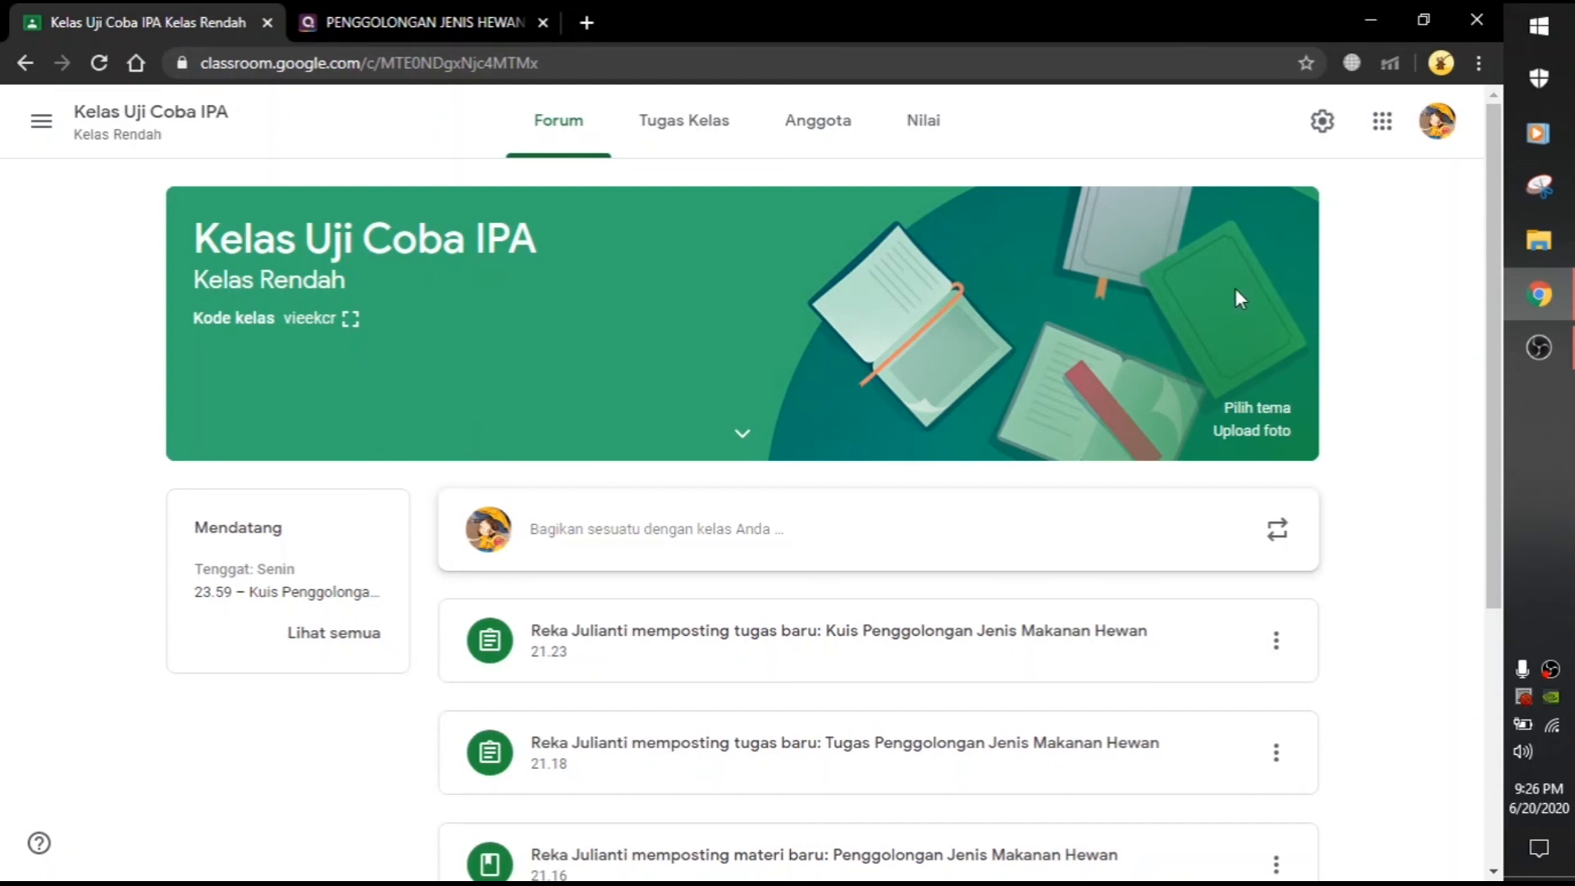
Step: Browse the theme gallery's categories and apply the orange coffee-cup-and-teapot General theme to the class header
{"action": "left_click", "coordinate": [1265, 414]}
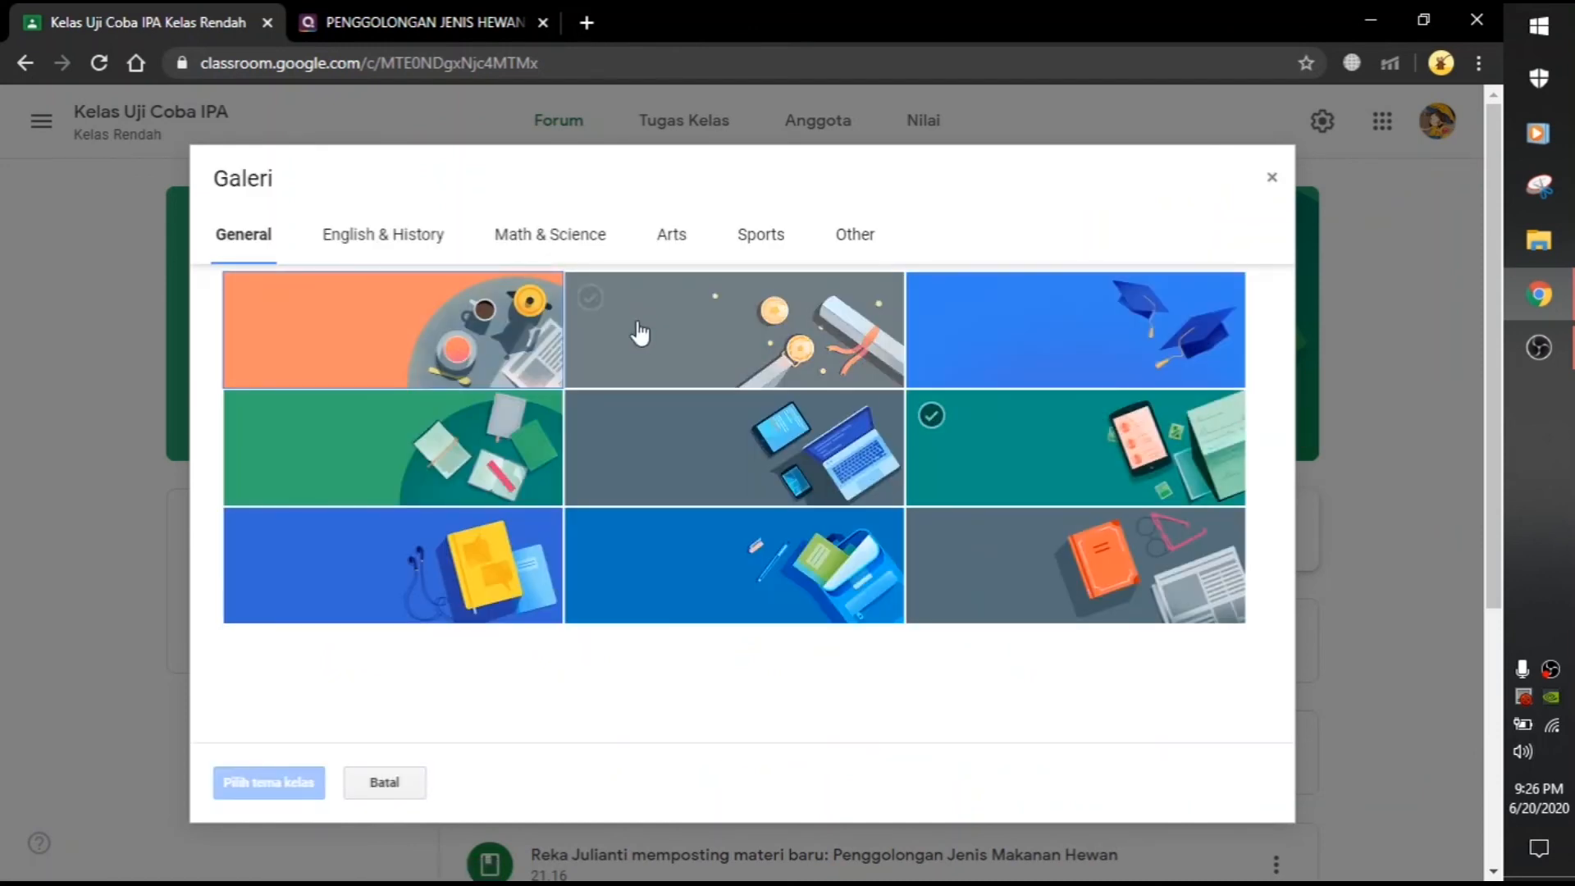
{"action": "left_click", "coordinate": [380, 244]}
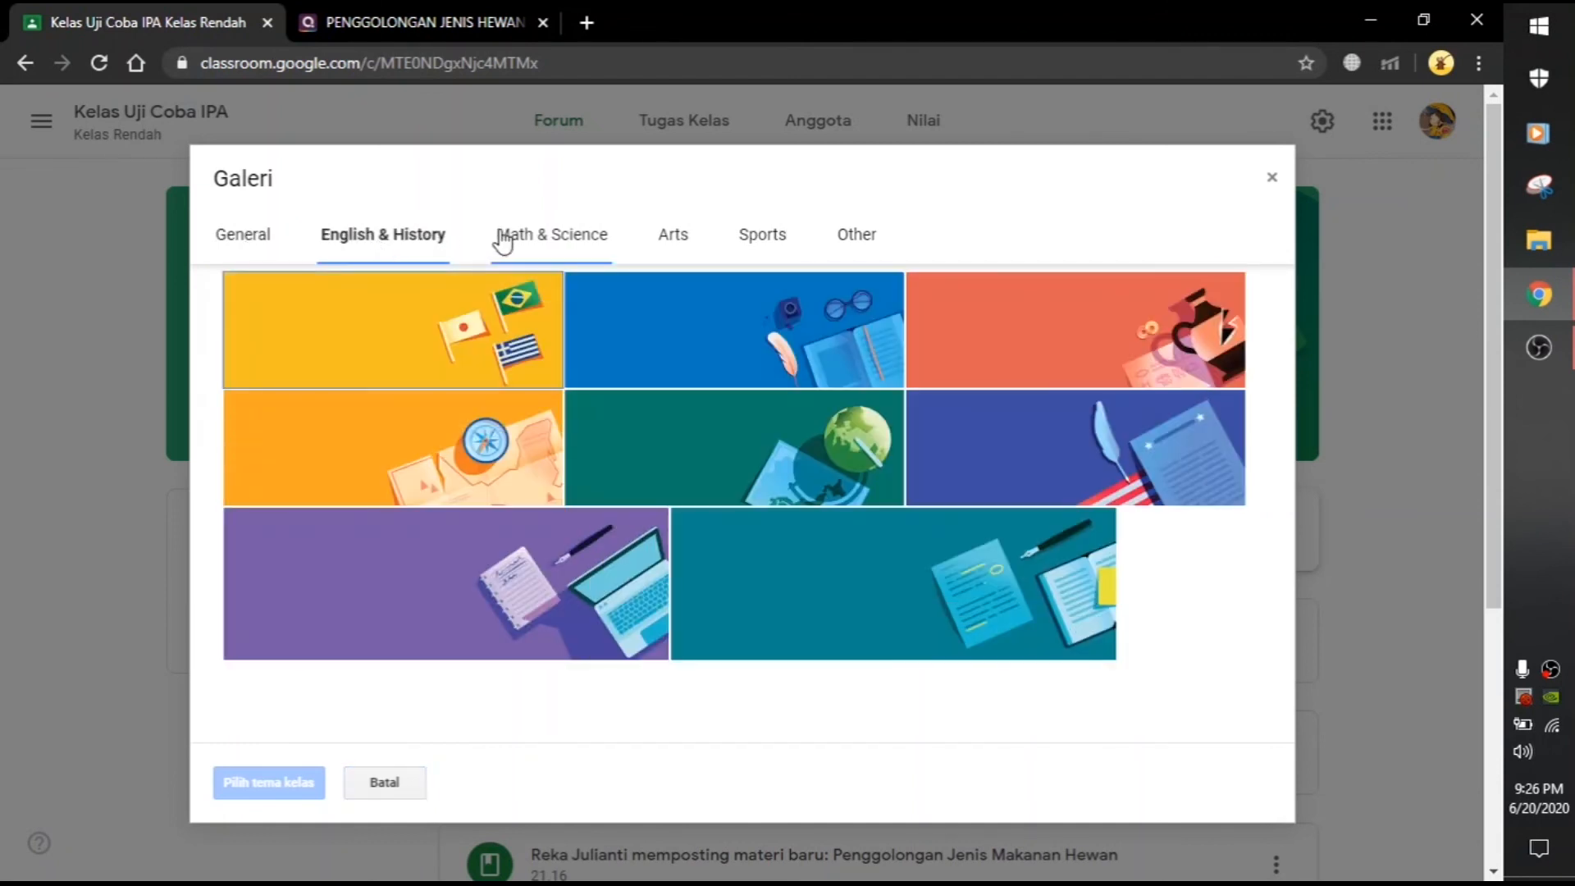
{"action": "left_click", "coordinate": [558, 248]}
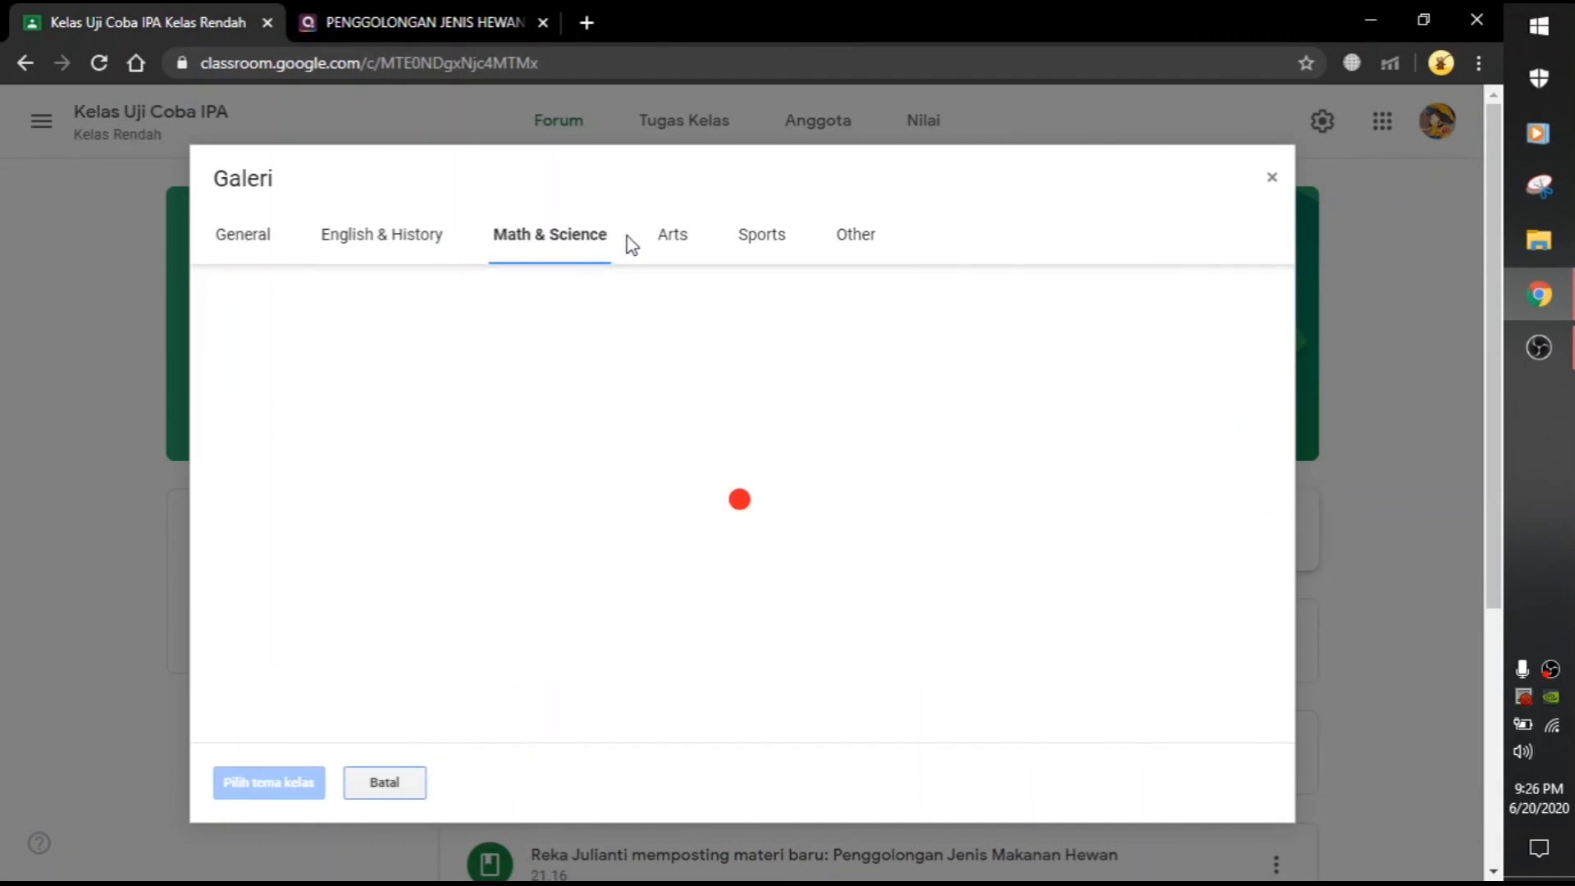
{"action": "left_click", "coordinate": [673, 251]}
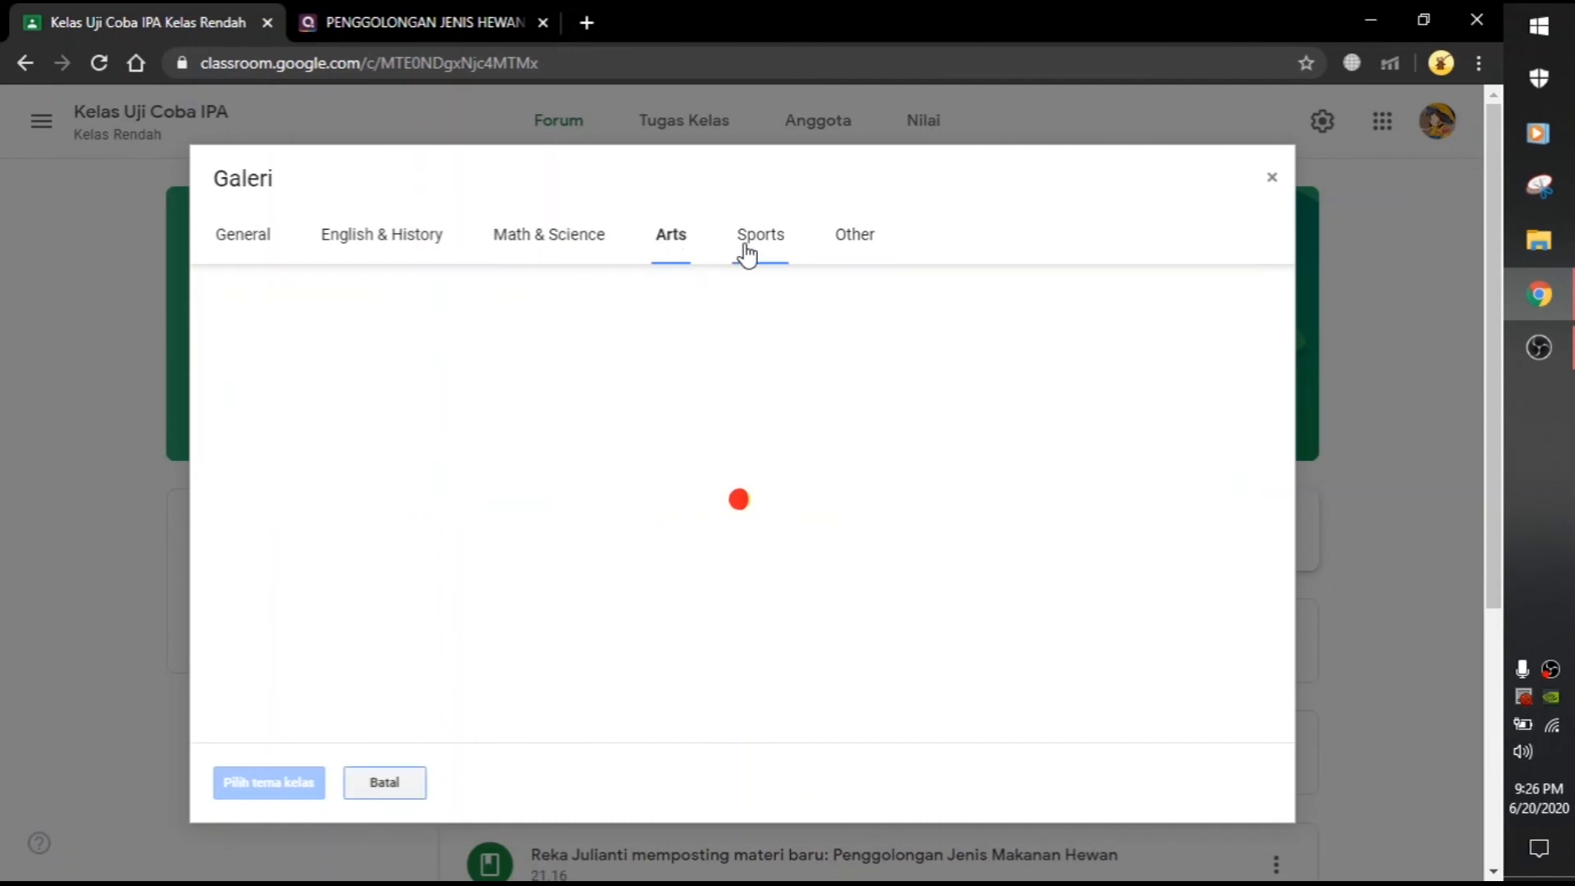
{"action": "left_click", "coordinate": [746, 246]}
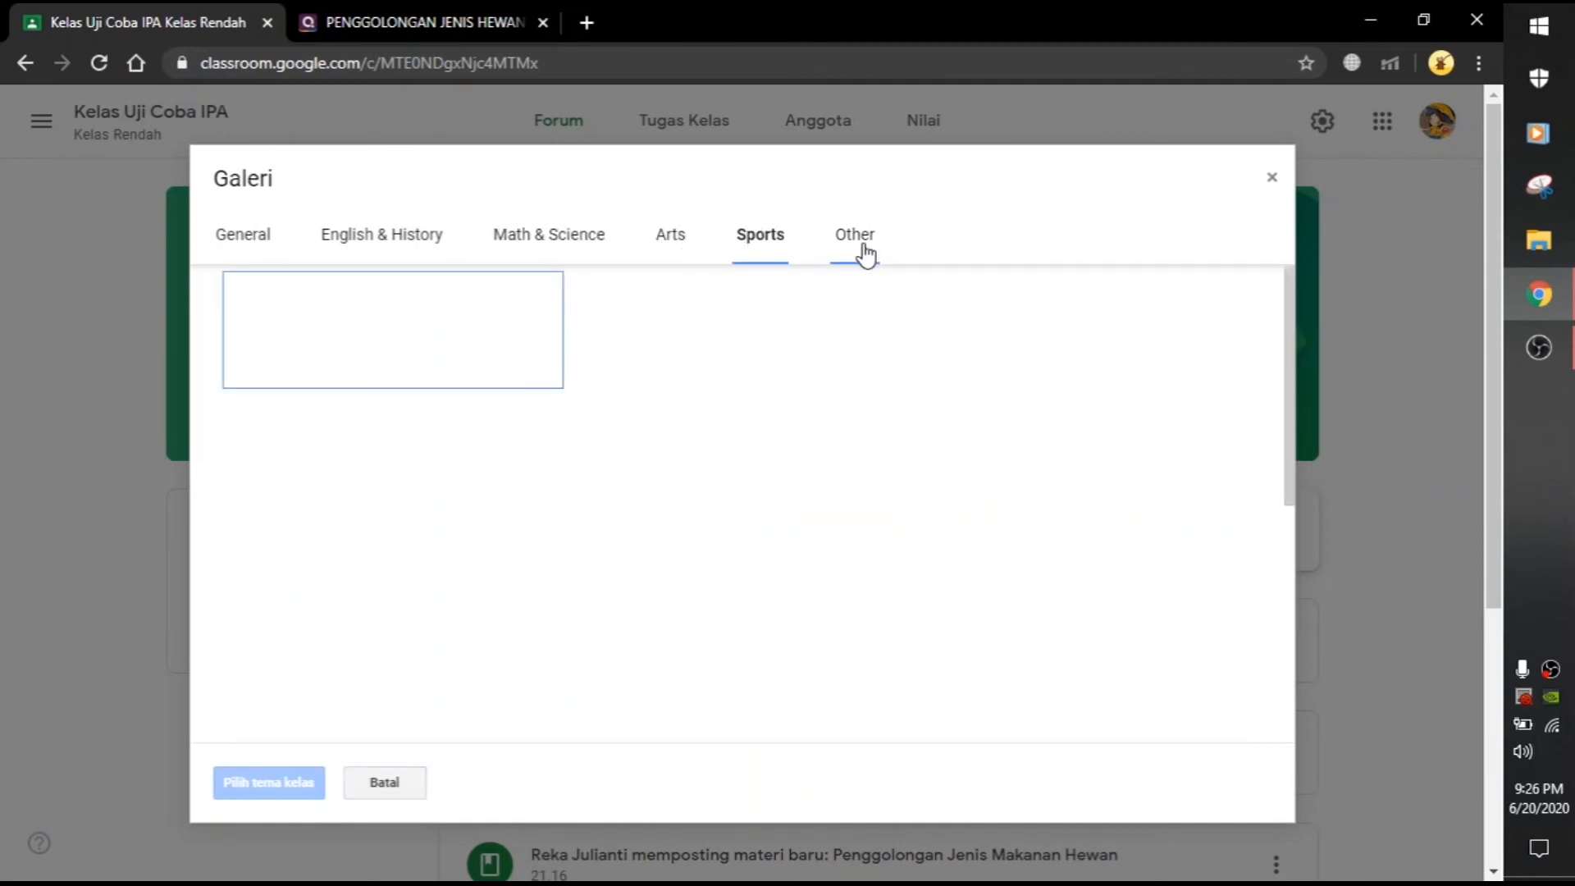
{"action": "left_click", "coordinate": [861, 246]}
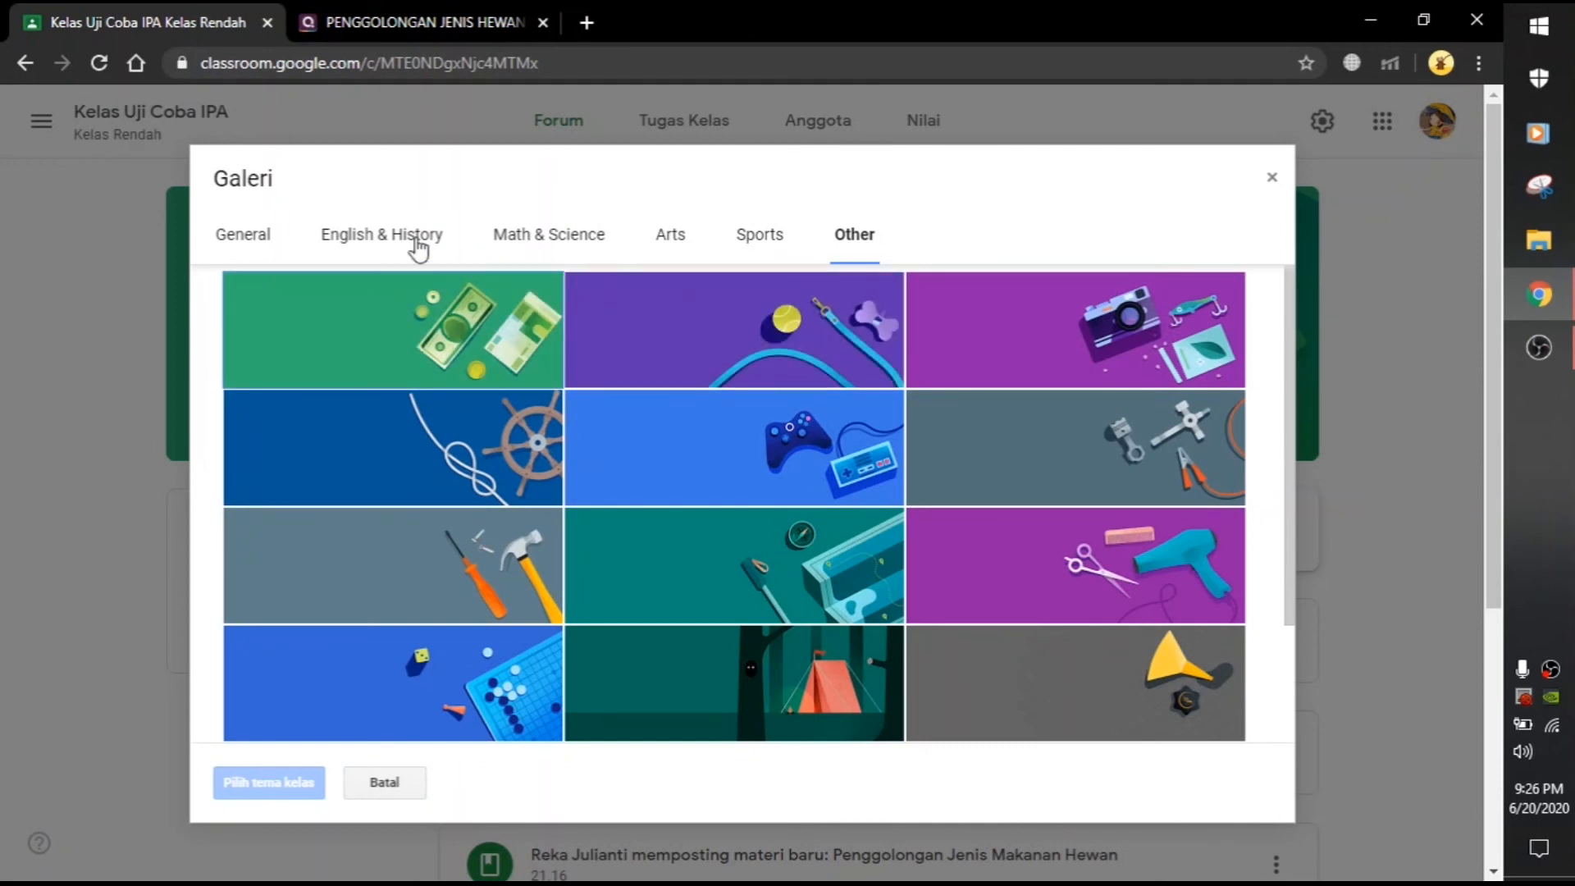
{"action": "left_click", "coordinate": [257, 245]}
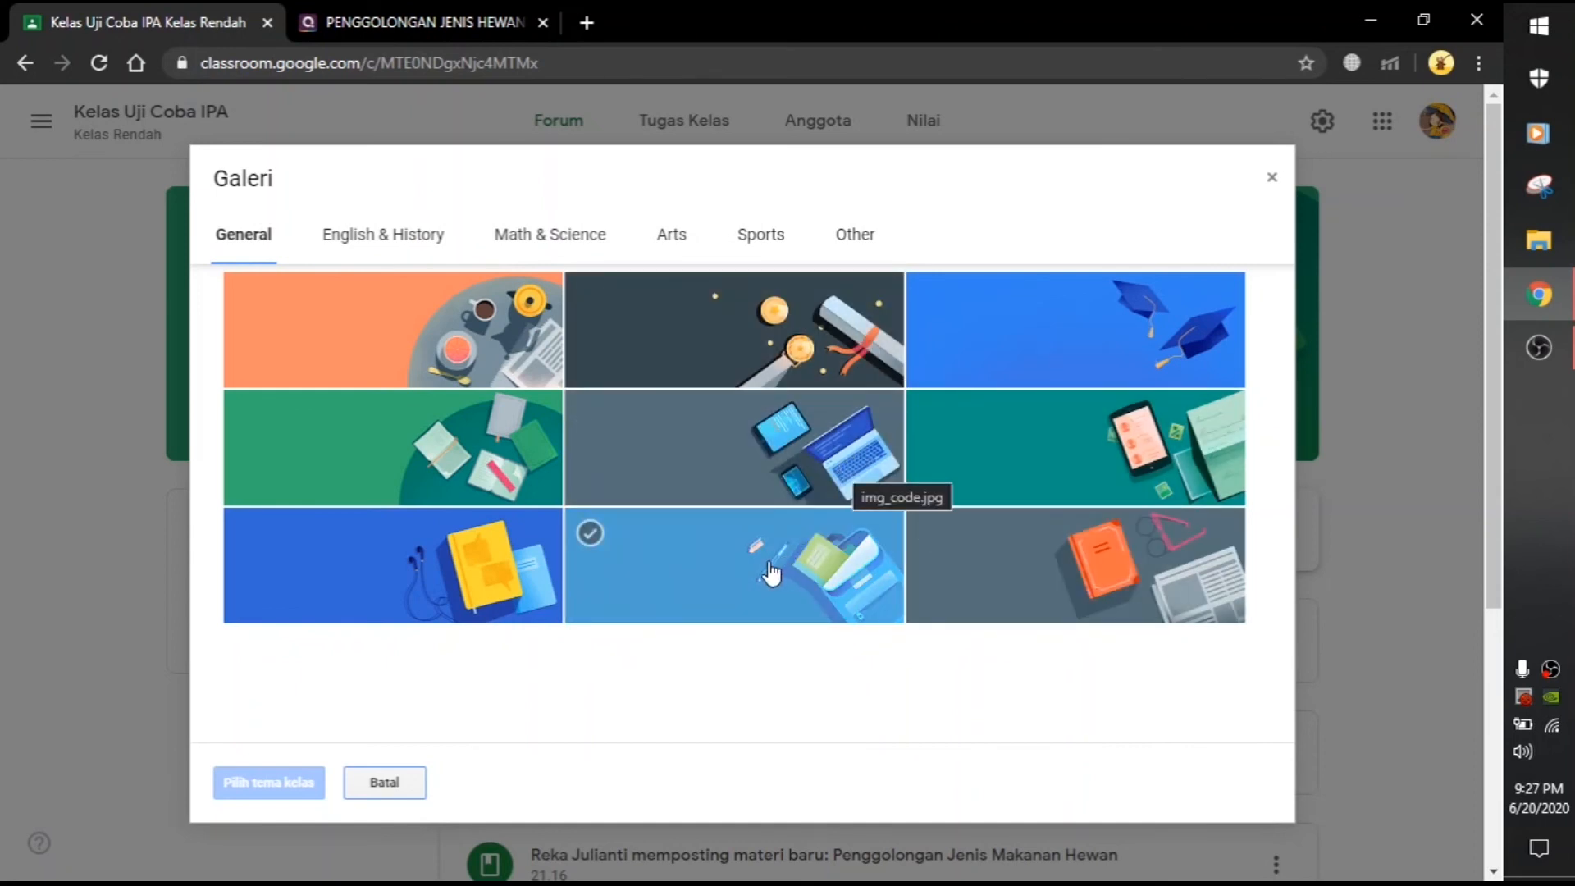
{"action": "left_click", "coordinate": [533, 463]}
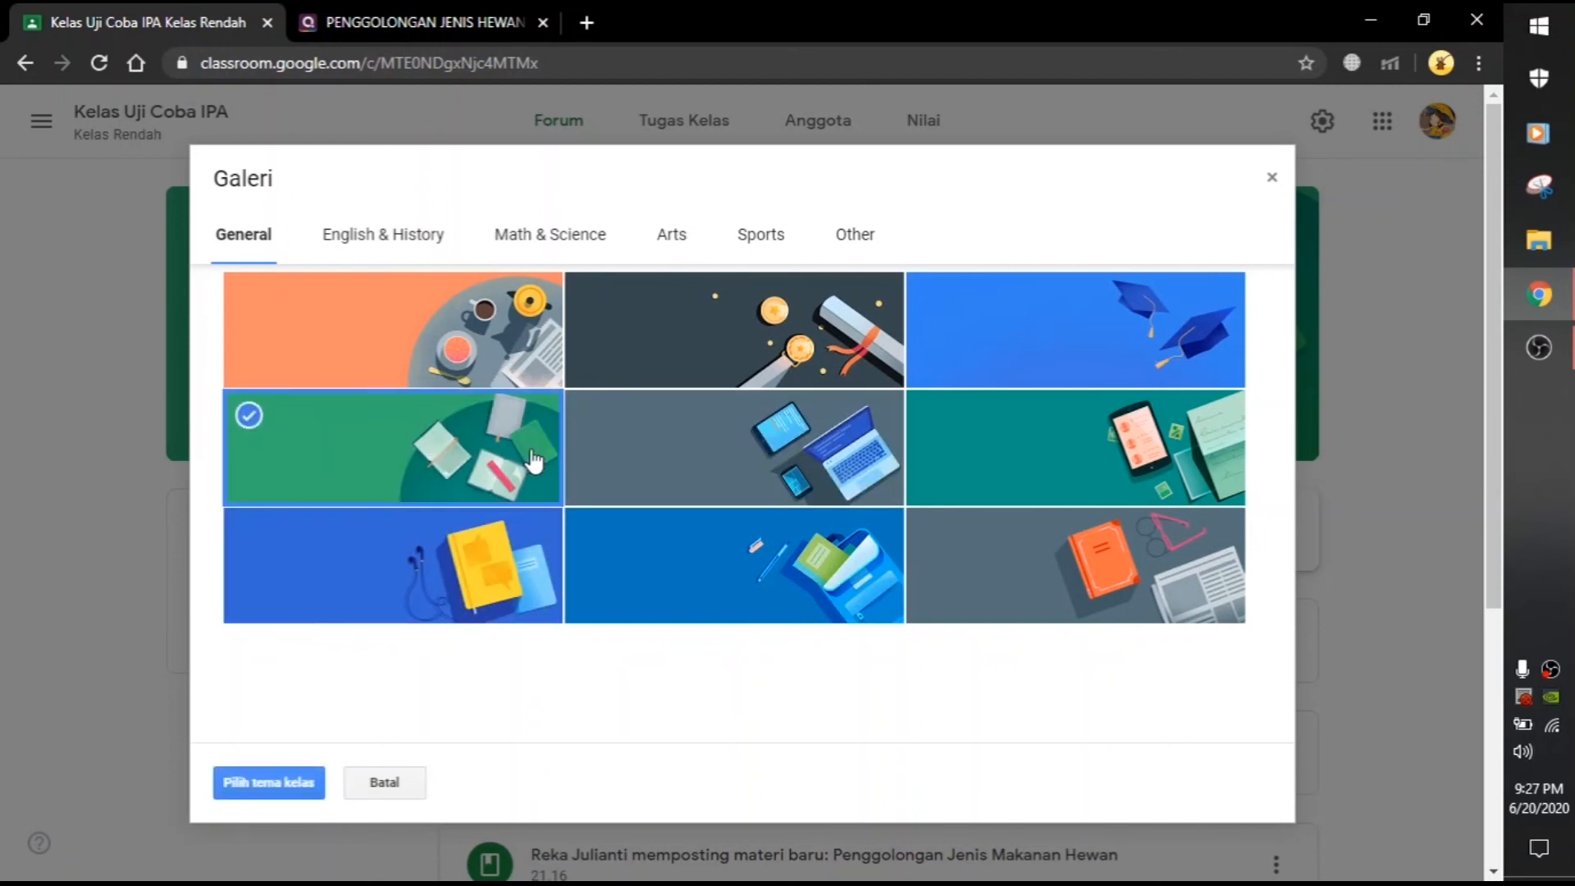
{"action": "left_click", "coordinate": [282, 781]}
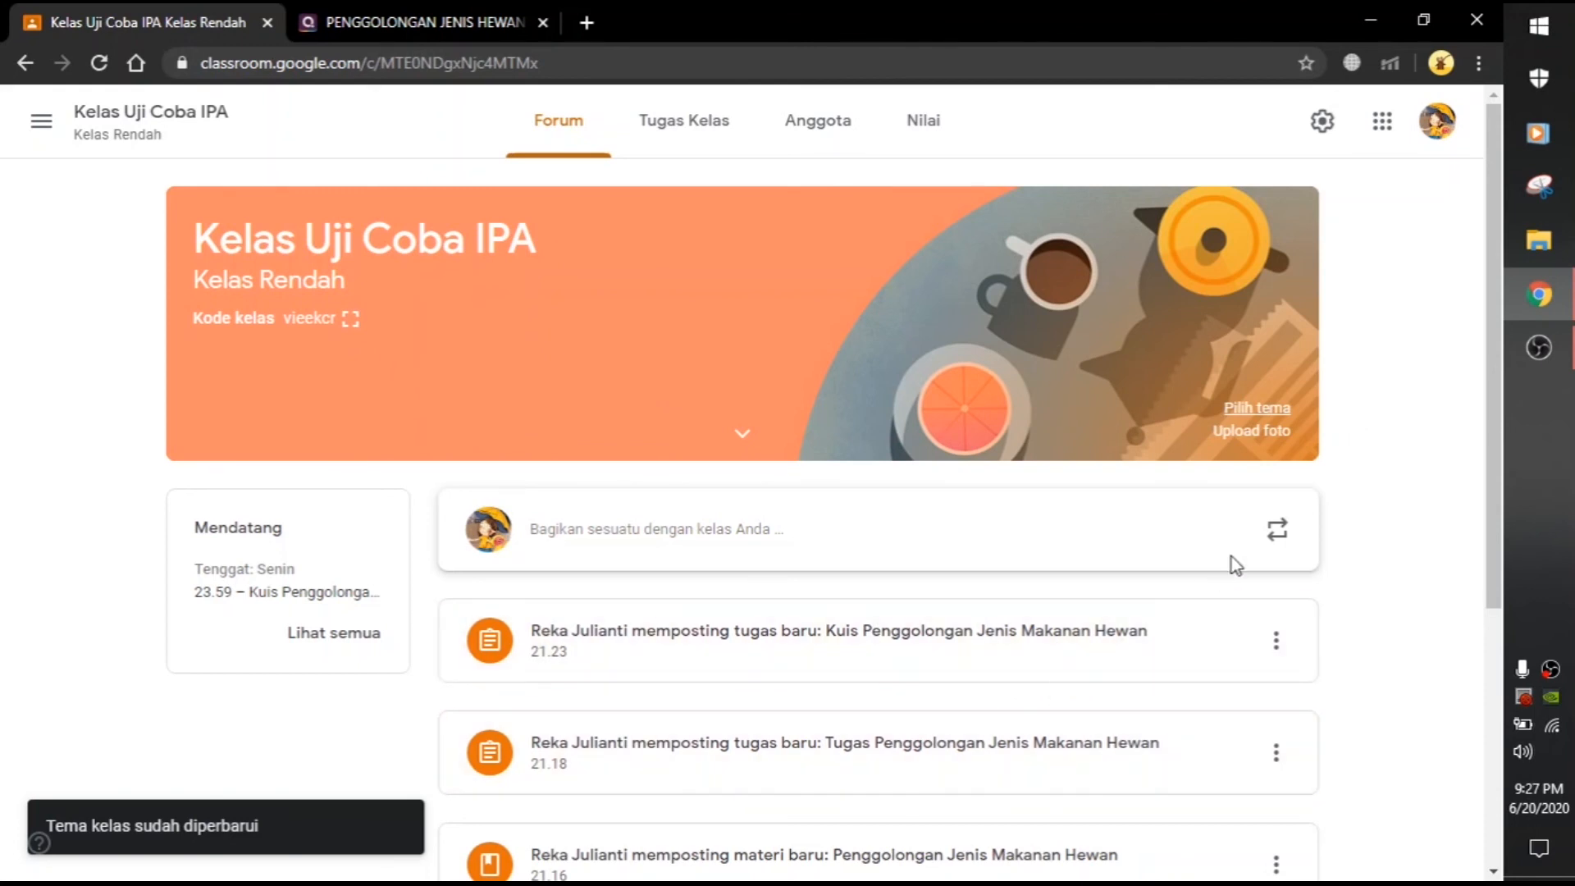
Step: Upload the photo 00648_HD.jpg from the computer as the class header image
{"action": "left_click", "coordinate": [1271, 433]}
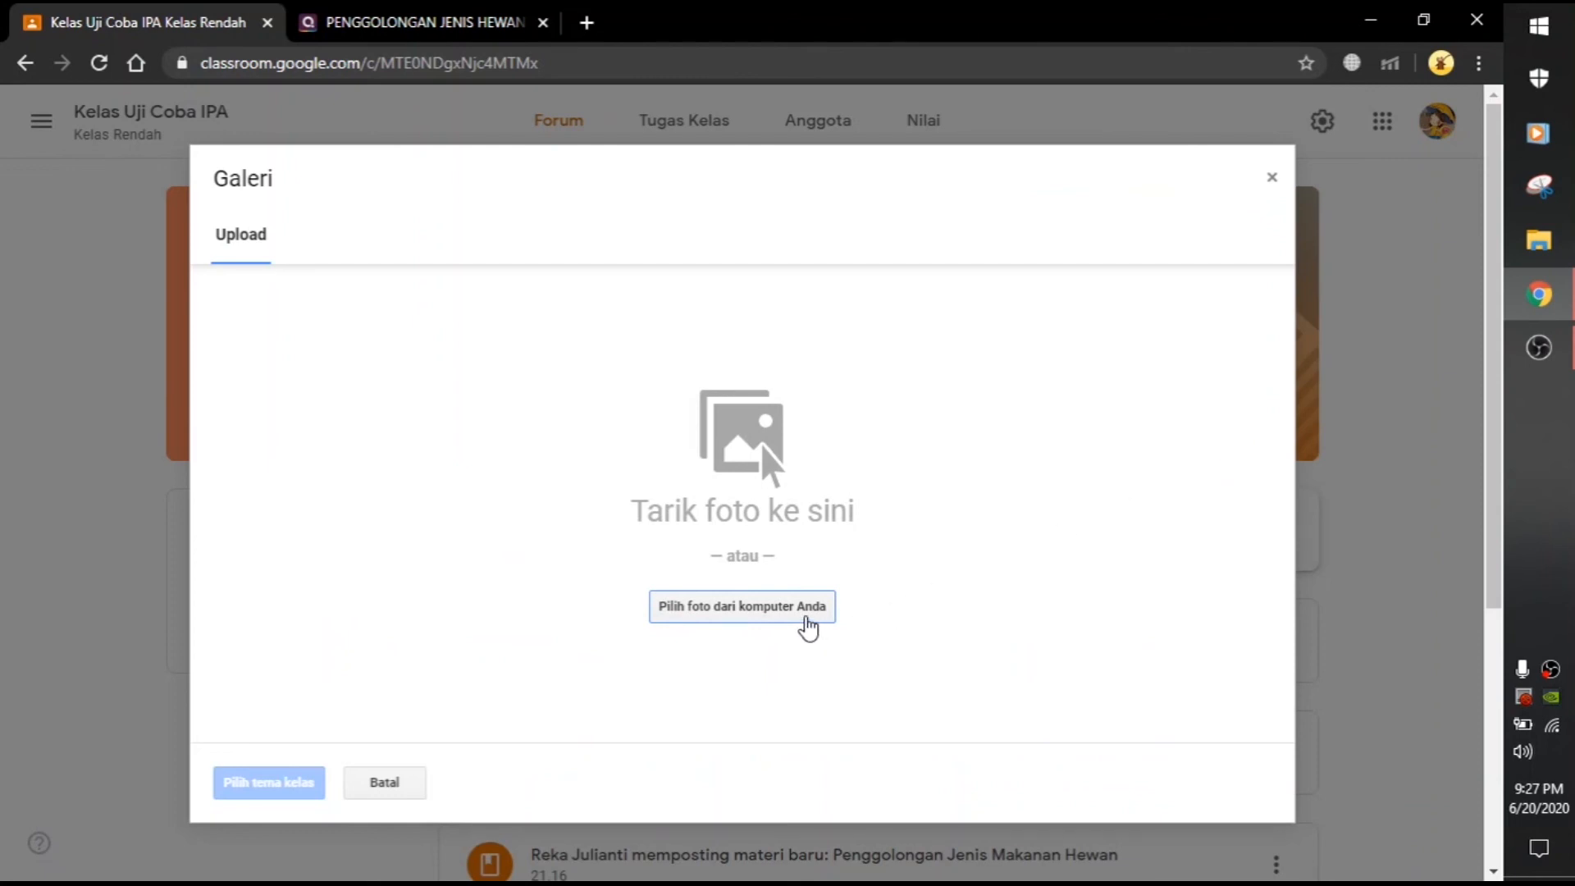
{"action": "left_click", "coordinate": [808, 625]}
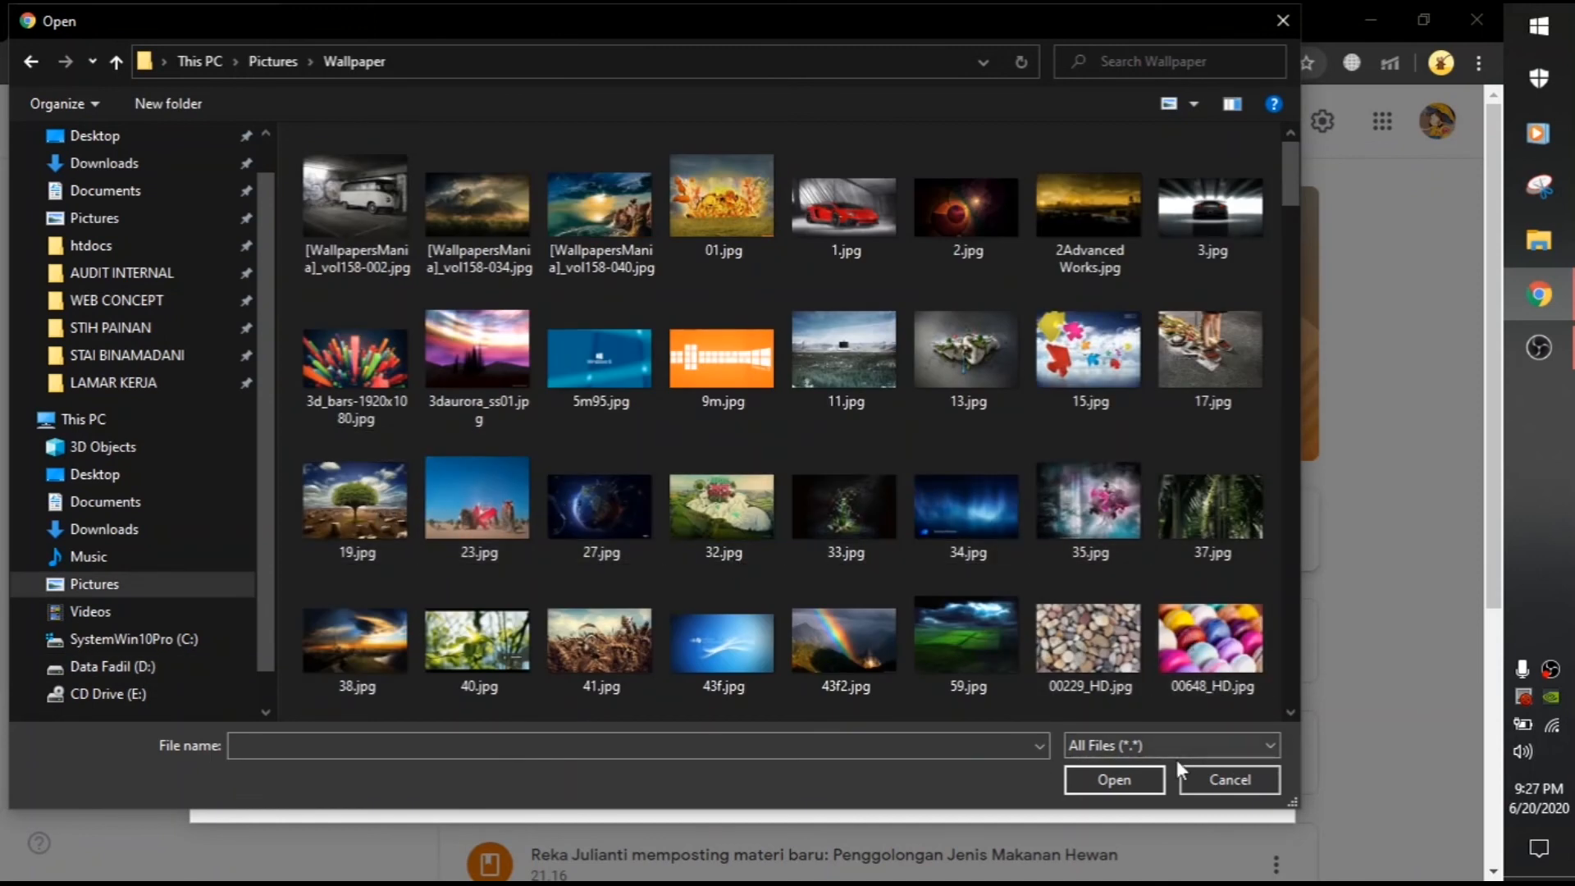
{"action": "double_click", "coordinate": [1191, 640]}
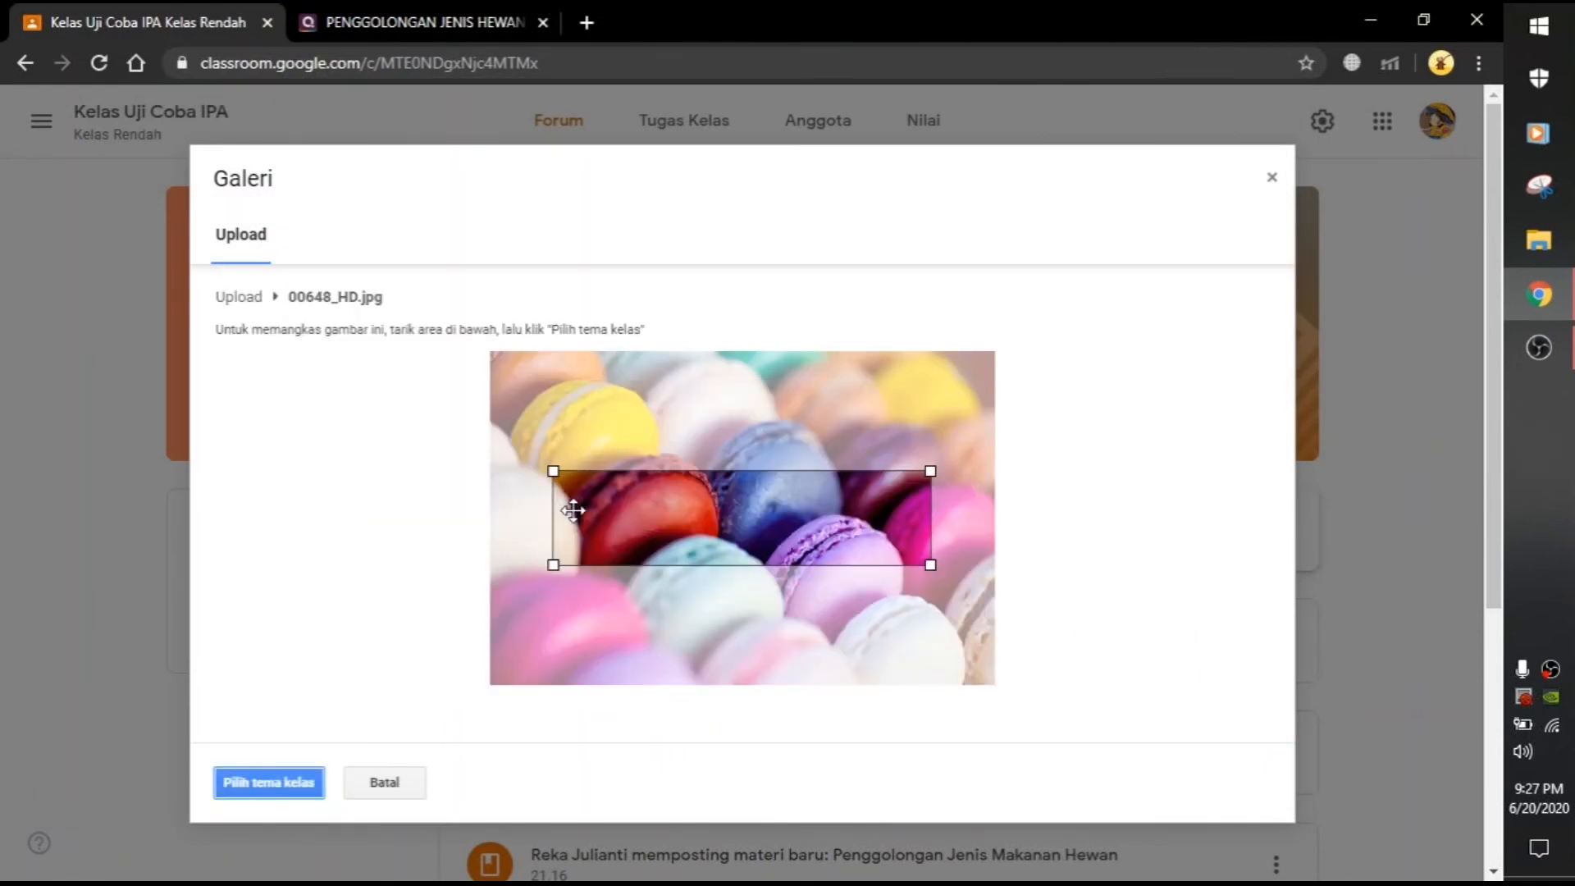
Step: Crop the photo to its full-width upper strip over the macarons and apply it as the header
{"action": "left_click_drag", "start_coordinate": [554, 471], "coordinate": [481, 433]}
{"action": "left_click_drag", "start_coordinate": [871, 527], "coordinate": [789, 410]}
{"action": "left_click_drag", "start_coordinate": [929, 459], "coordinate": [982, 571]}
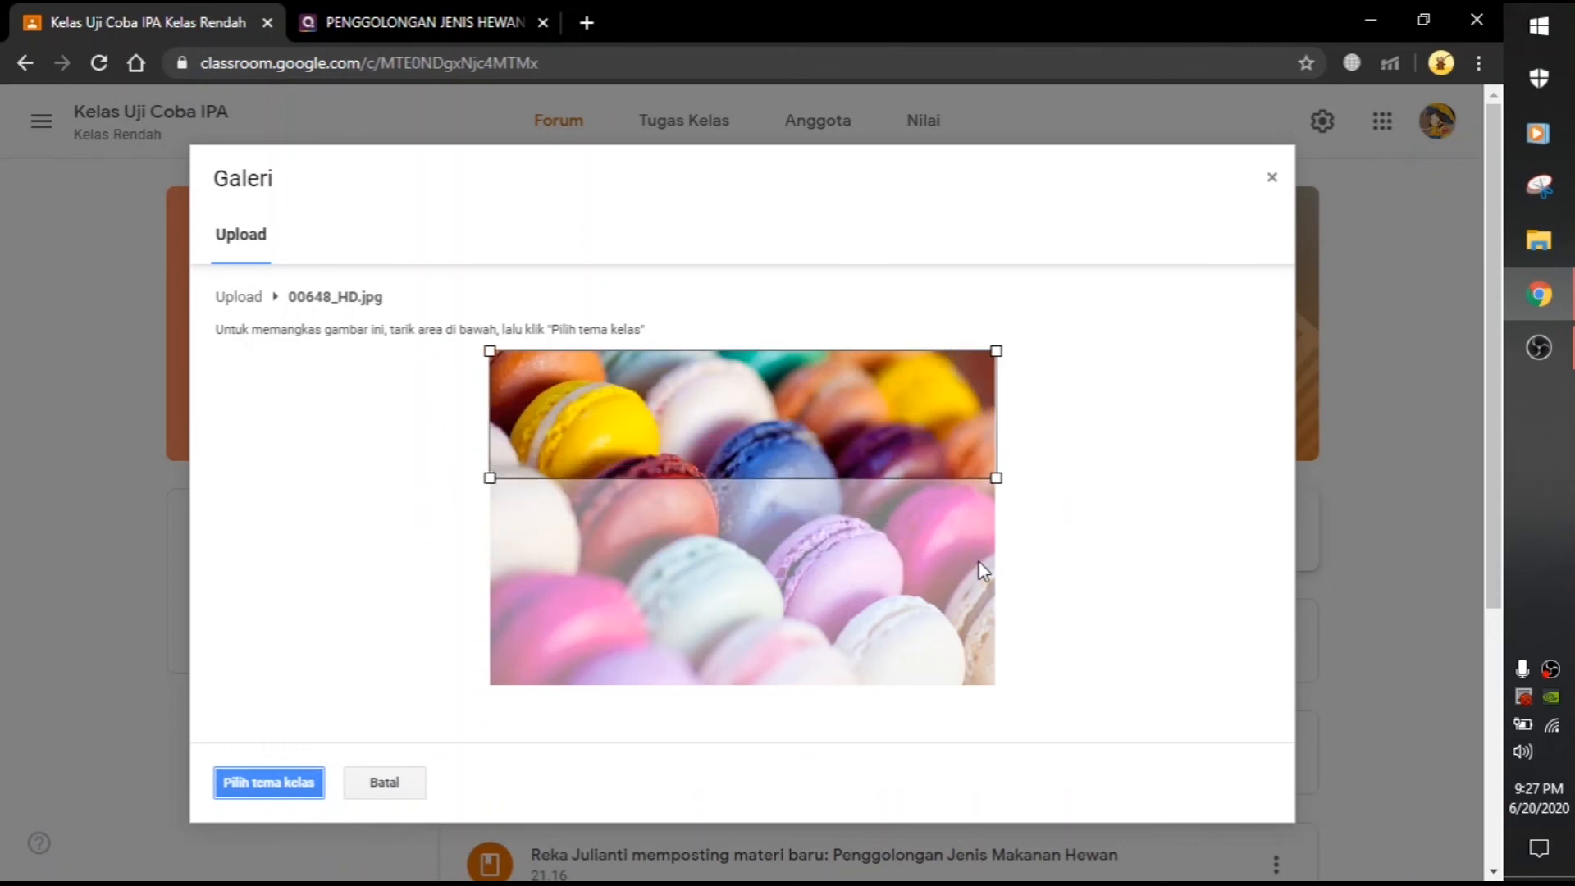
{"action": "left_click_drag", "start_coordinate": [885, 429], "coordinate": [885, 465]}
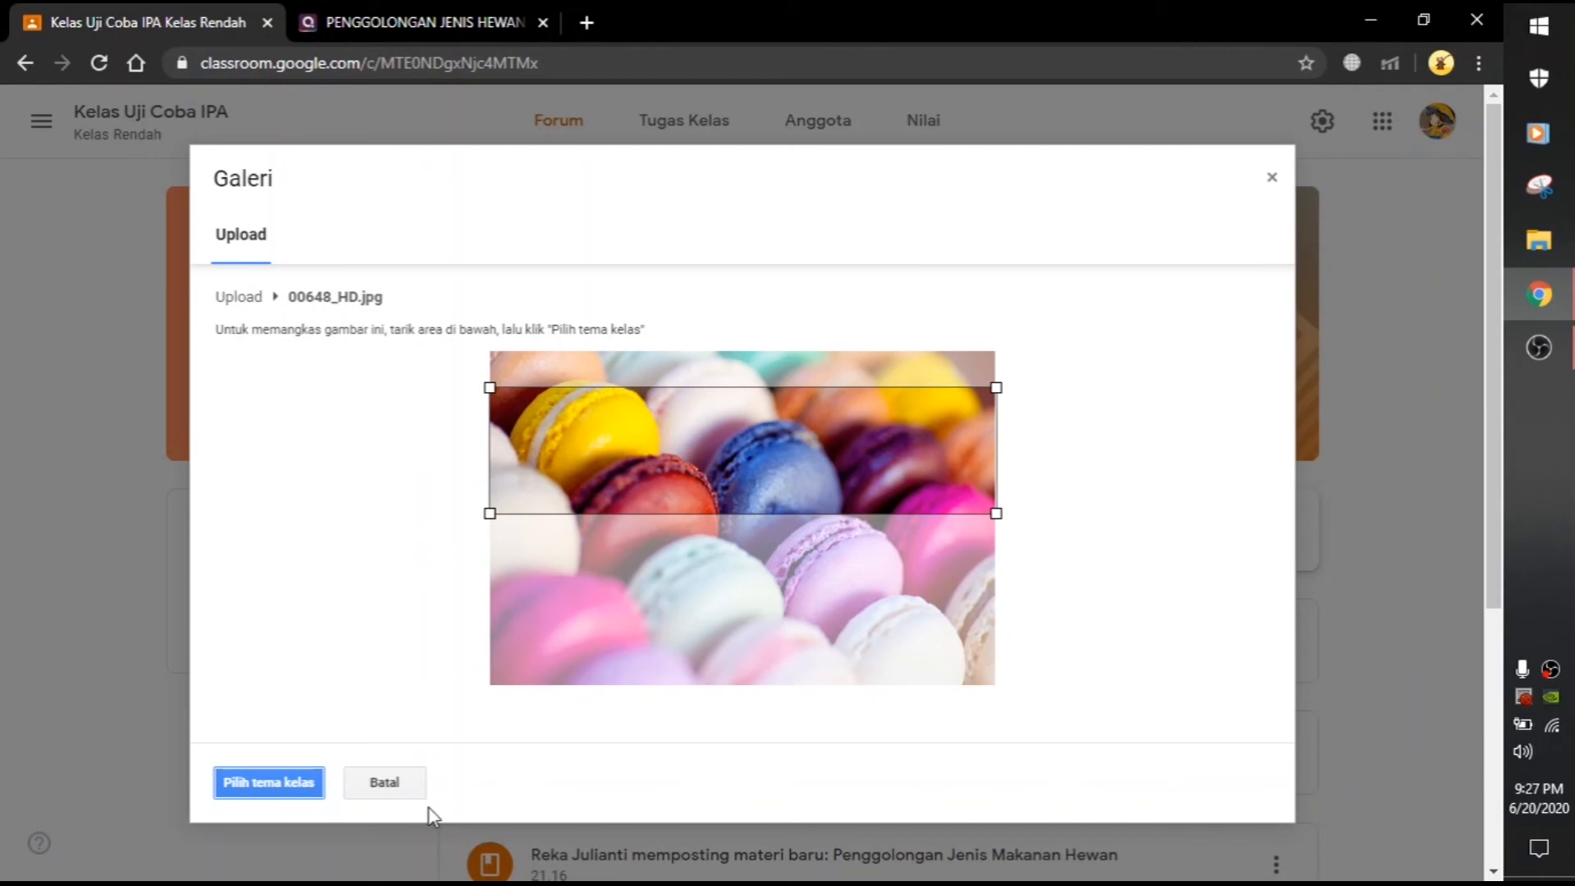
{"action": "left_click", "coordinate": [261, 779]}
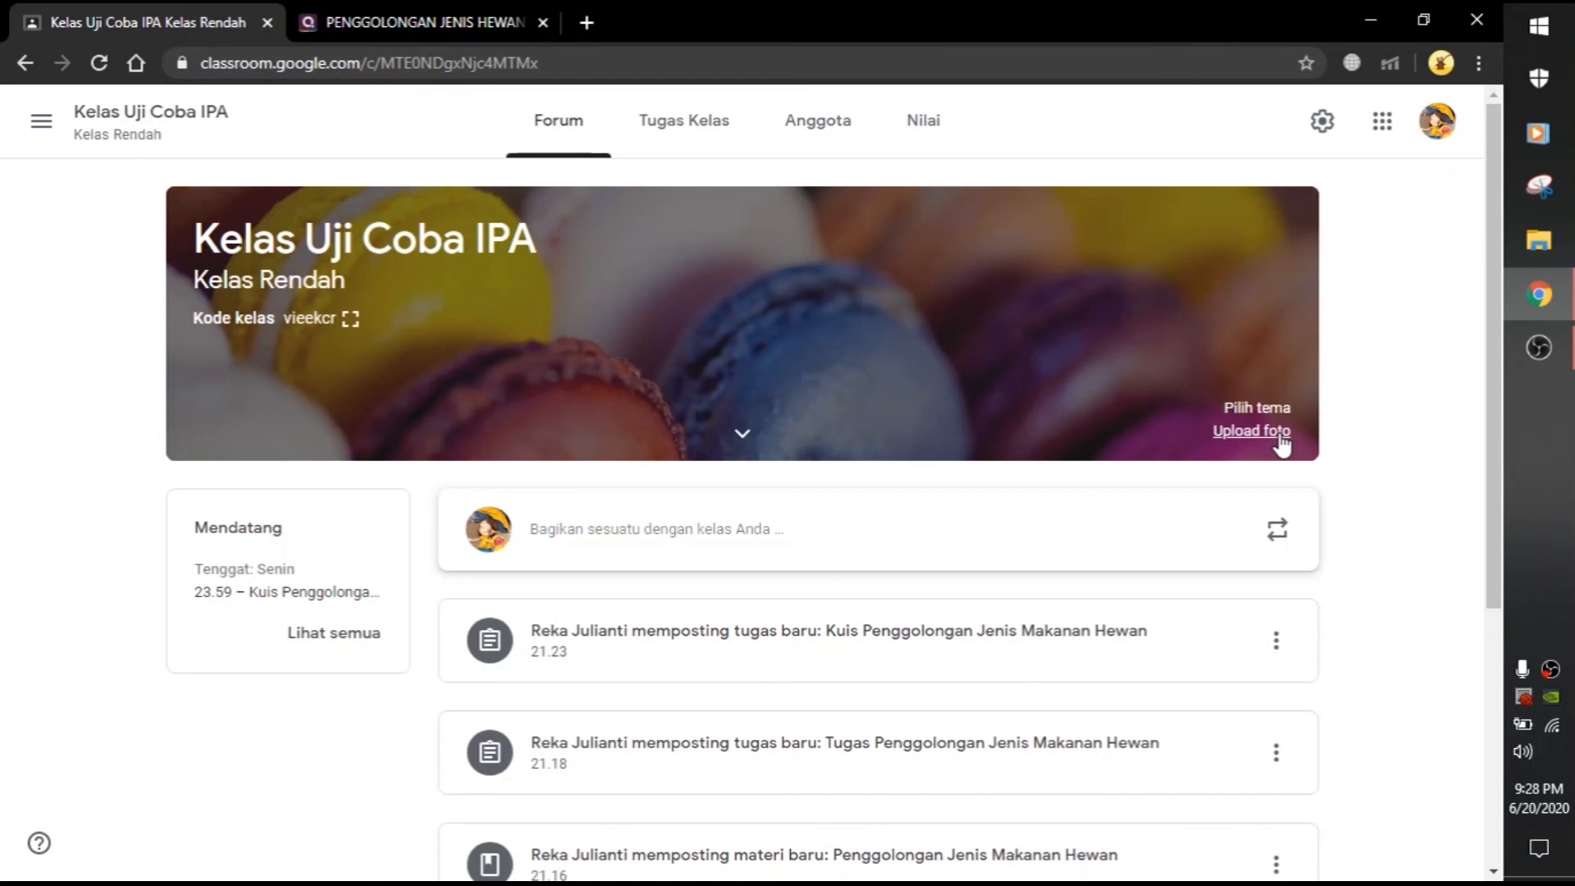
{"action": "mouse_move", "coordinate": [1540, 347]}
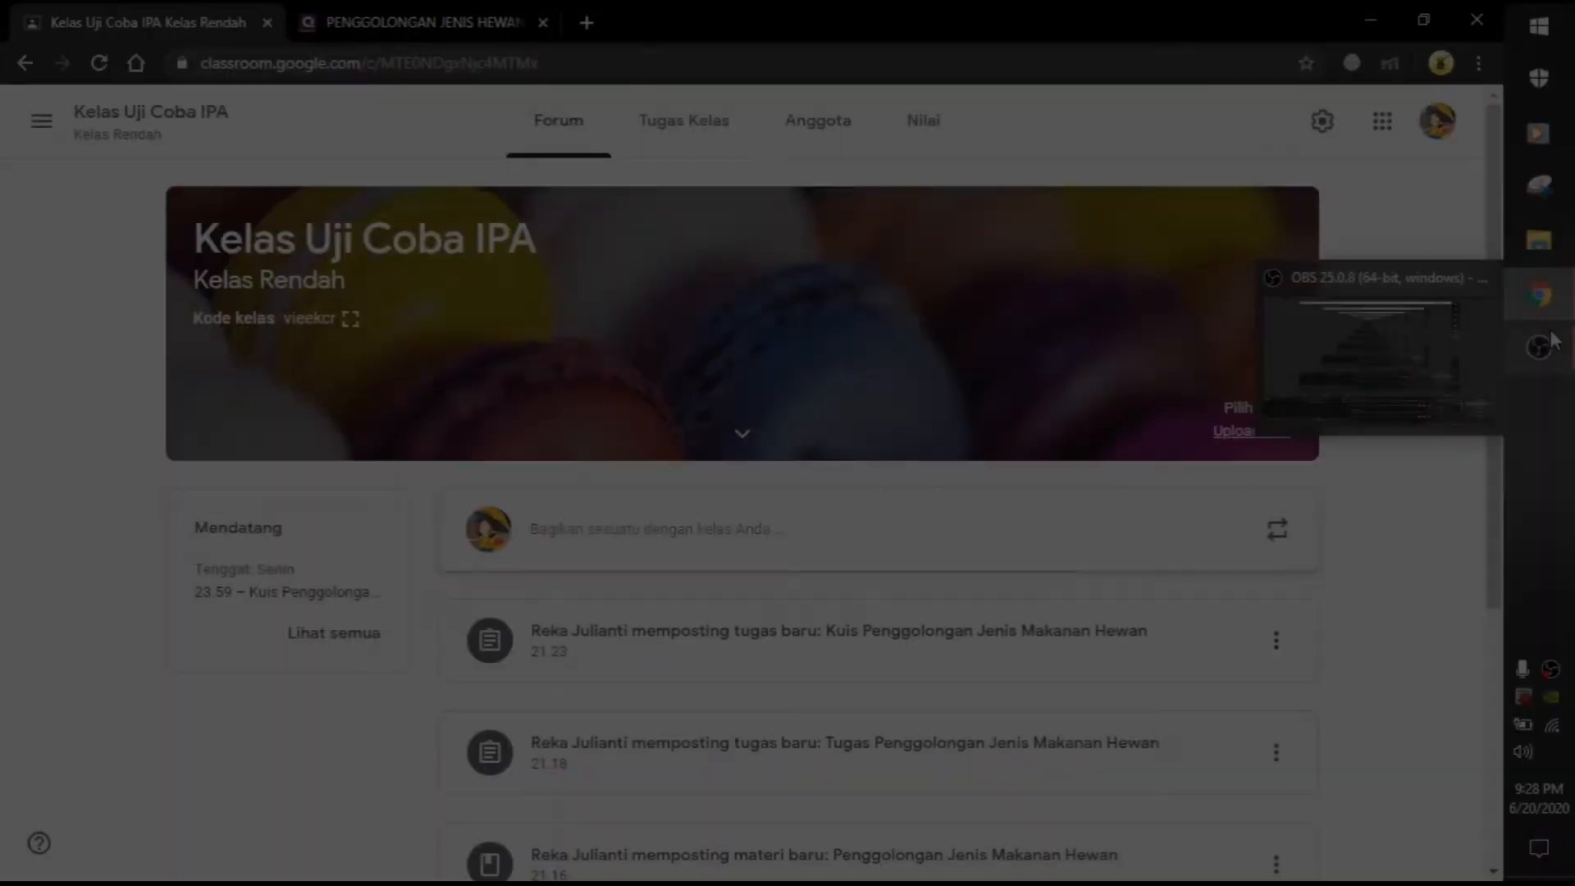